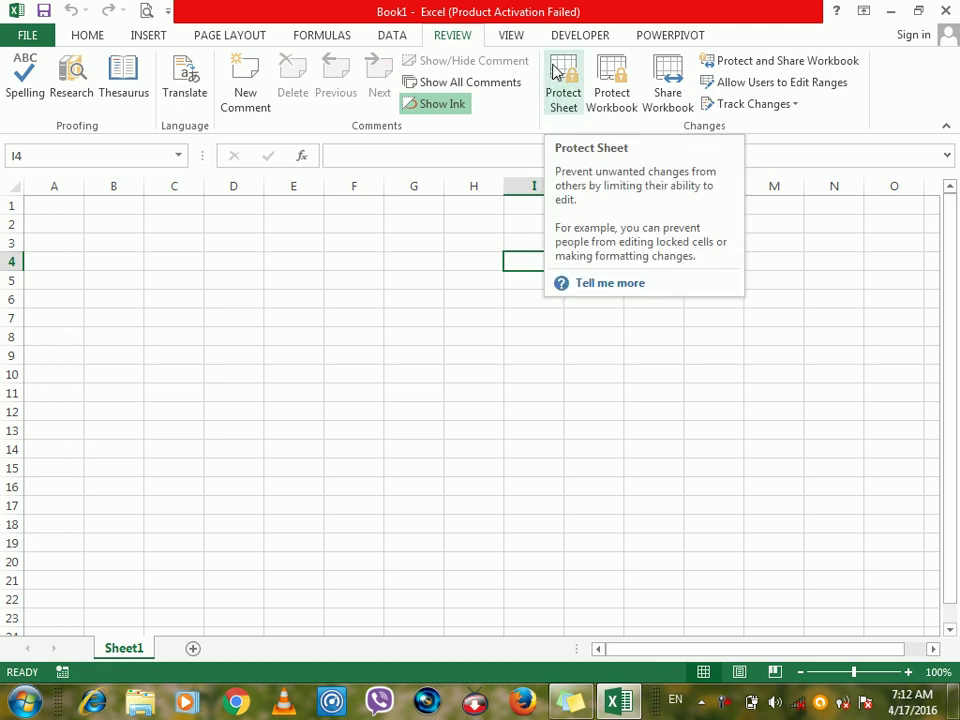
# Fill every cell of D2:I13 with 'adsfa' using Ctrl+Enter and bring up Protect Sheet.
pyautogui.click(167, 298)
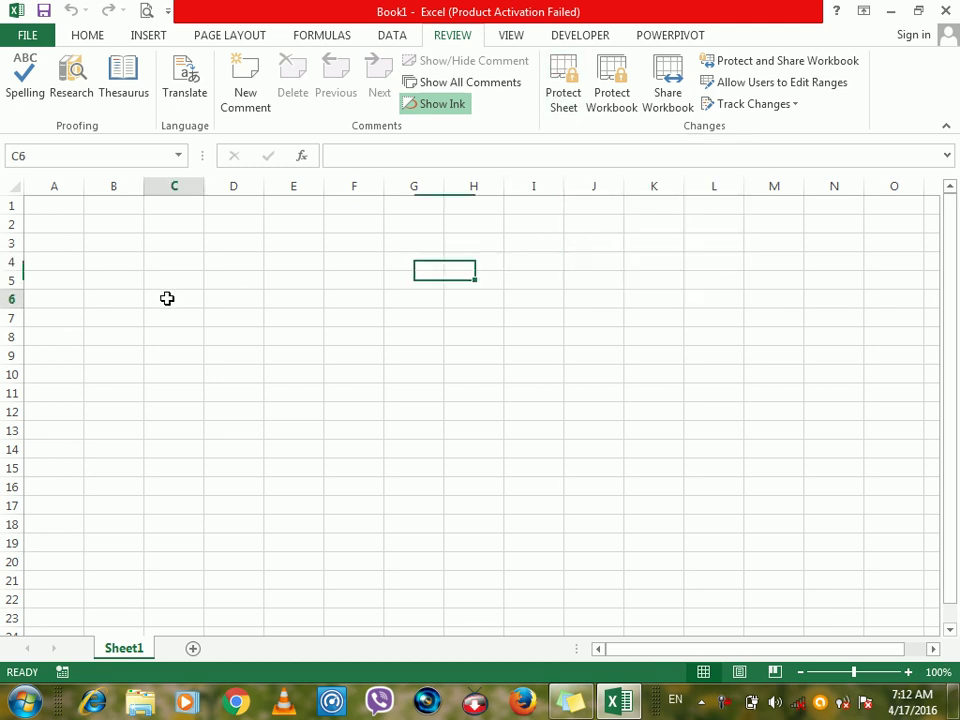
pyautogui.moveTo(250, 229); pyautogui.dragTo(542, 444)
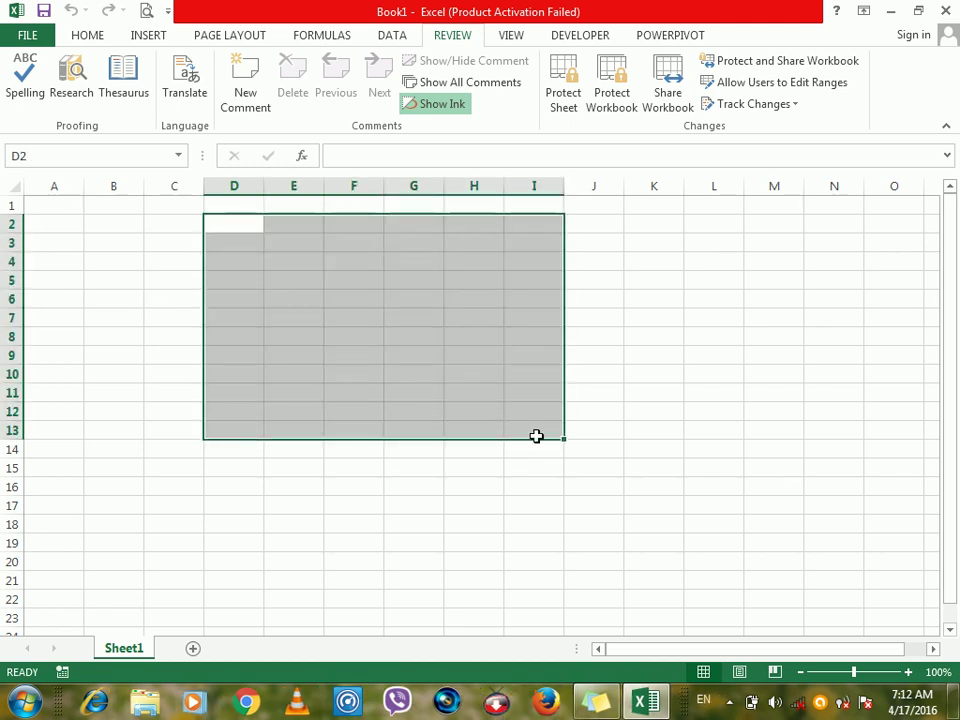
pyautogui.write('adsfa')
pyautogui.hotkey('ctrl', 'Return')
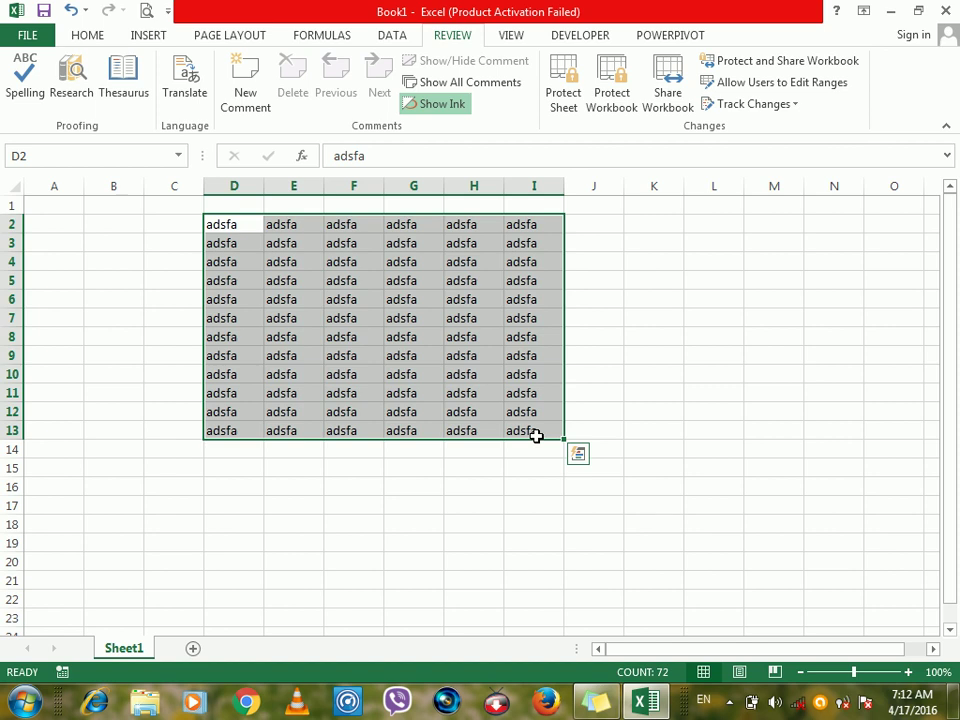
pyautogui.click(568, 95)
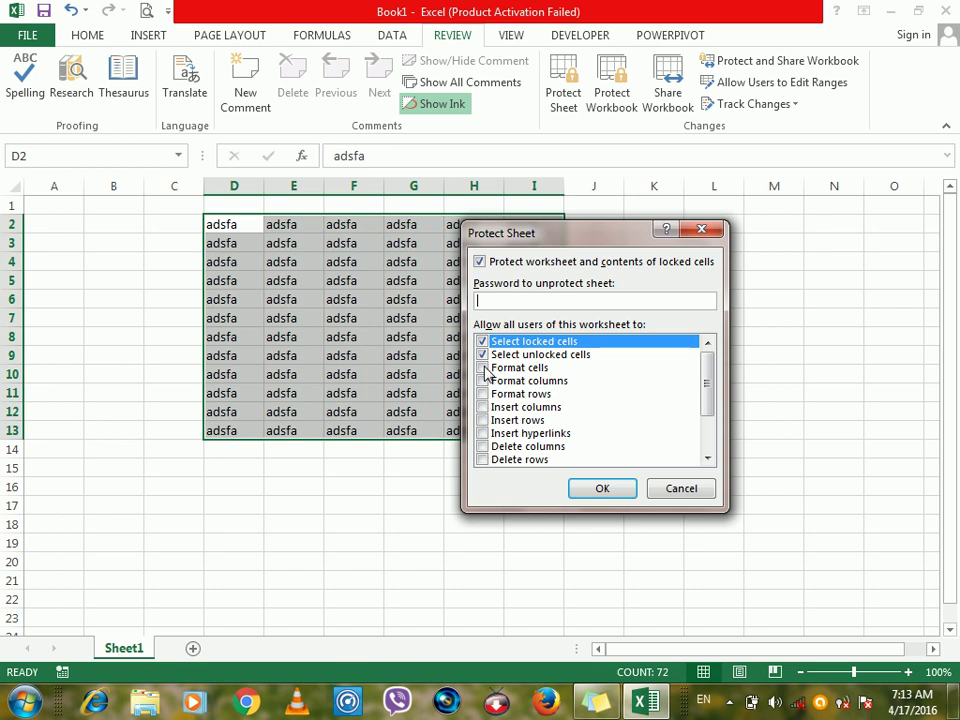
# Allow formatting cells, columns and rows, inserting columns, rows and hyperlinks, and deleting columns and rows.
pyautogui.click(483, 367)
pyautogui.click(482, 381)
pyautogui.click(483, 394)
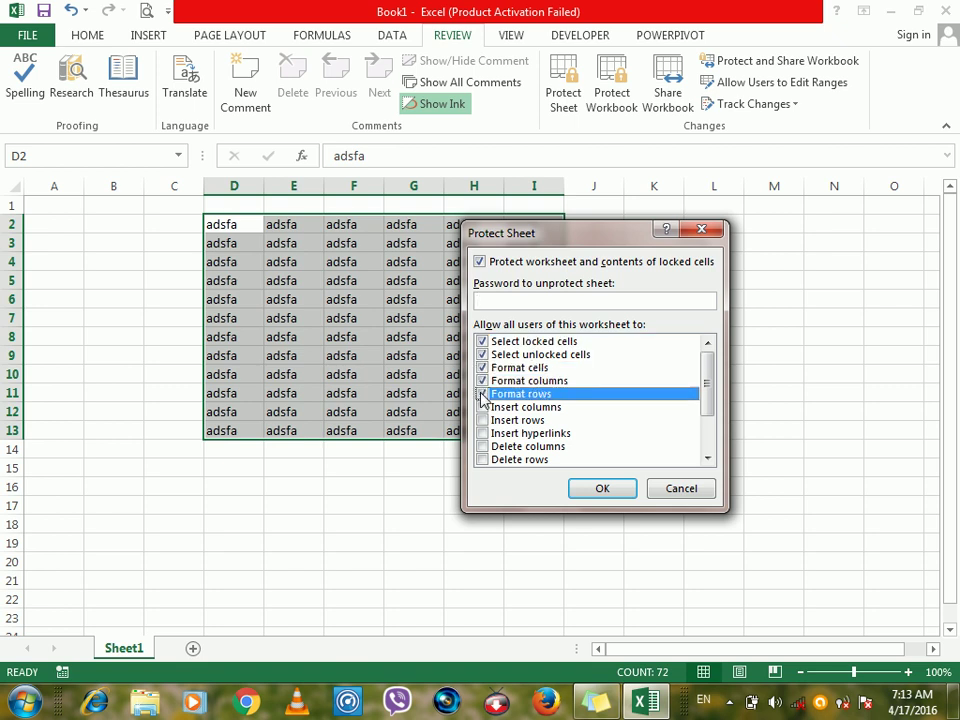
pyautogui.click(483, 407)
pyautogui.click(483, 420)
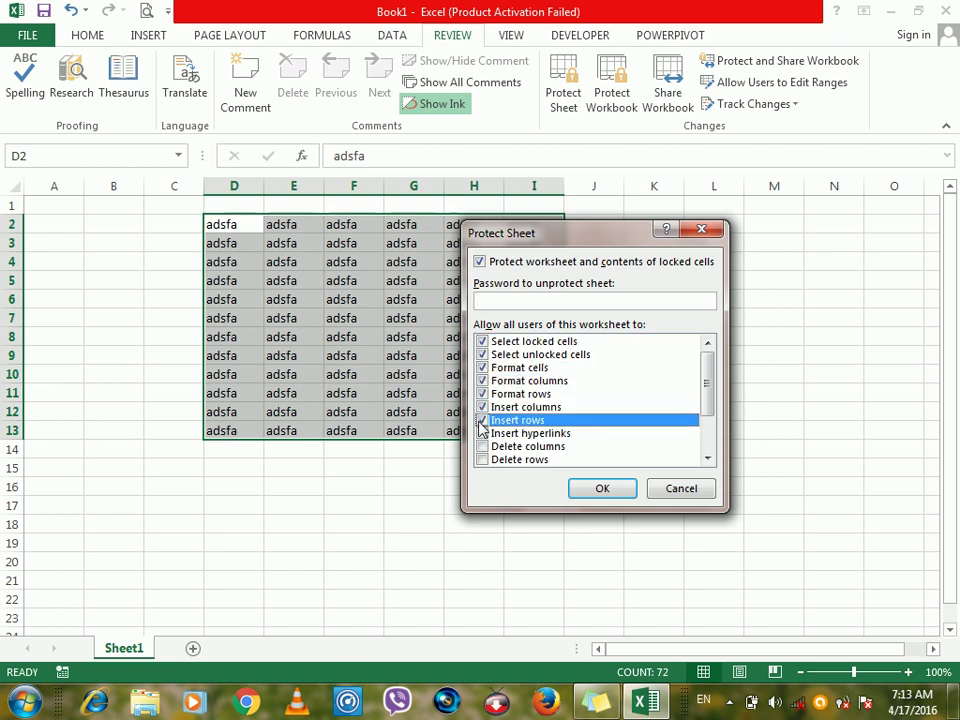
pyautogui.click(483, 433)
pyautogui.click(483, 446)
pyautogui.click(483, 460)
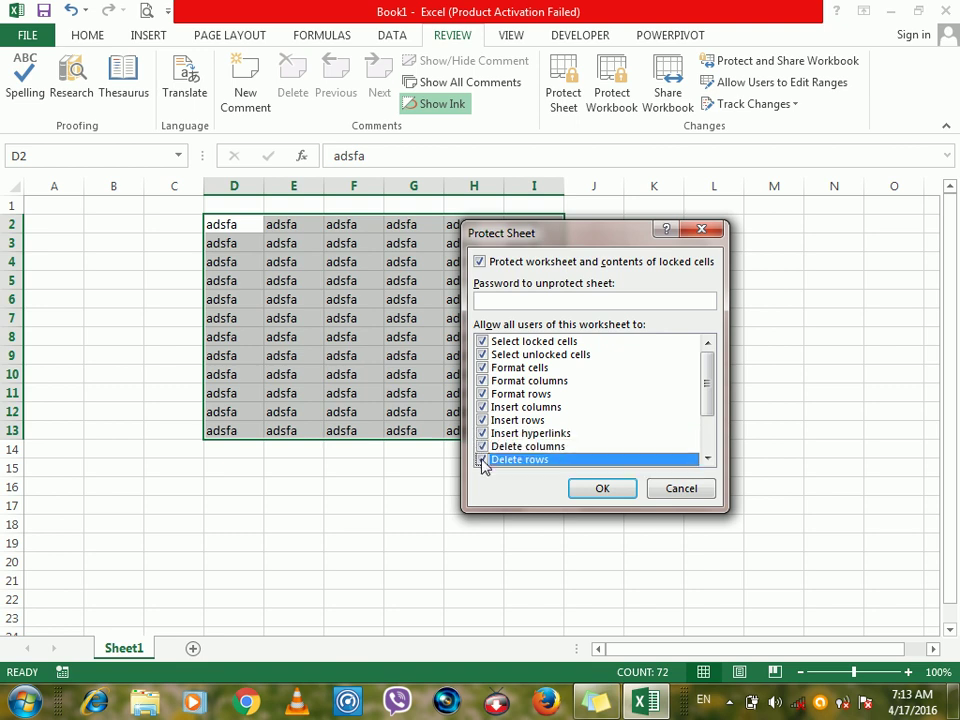
# Also allow editing scenarios and objects, PivotTable & PivotChart, AutoFilter and sorting.
pyautogui.moveTo(714, 377); pyautogui.dragTo(709, 450)
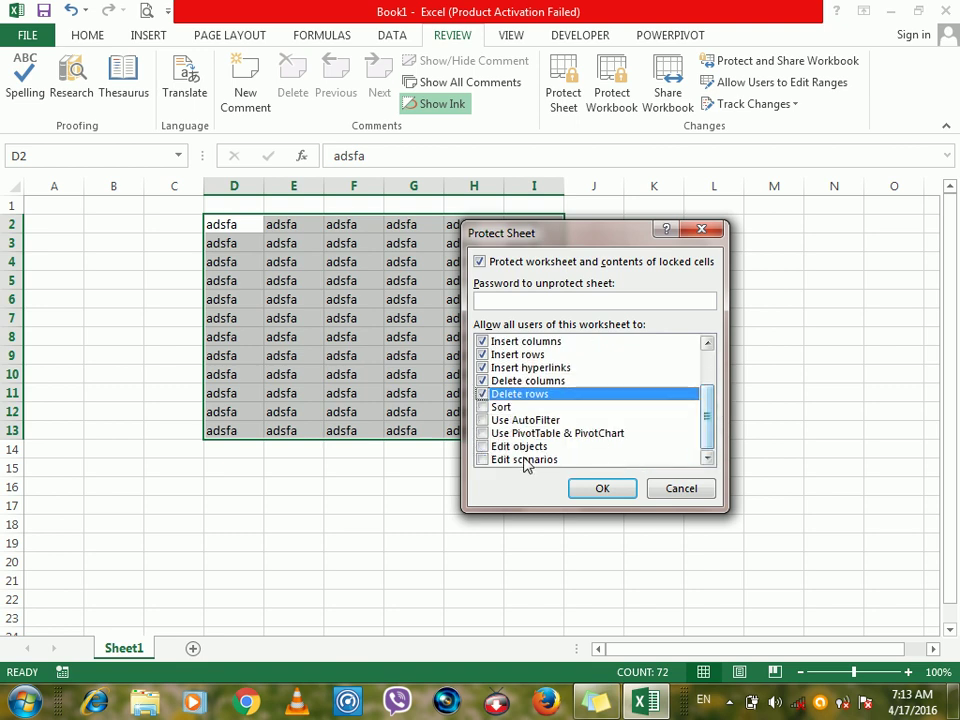
pyautogui.click(483, 460)
pyautogui.click(483, 446)
pyautogui.click(483, 433)
pyautogui.click(483, 420)
pyautogui.click(483, 407)
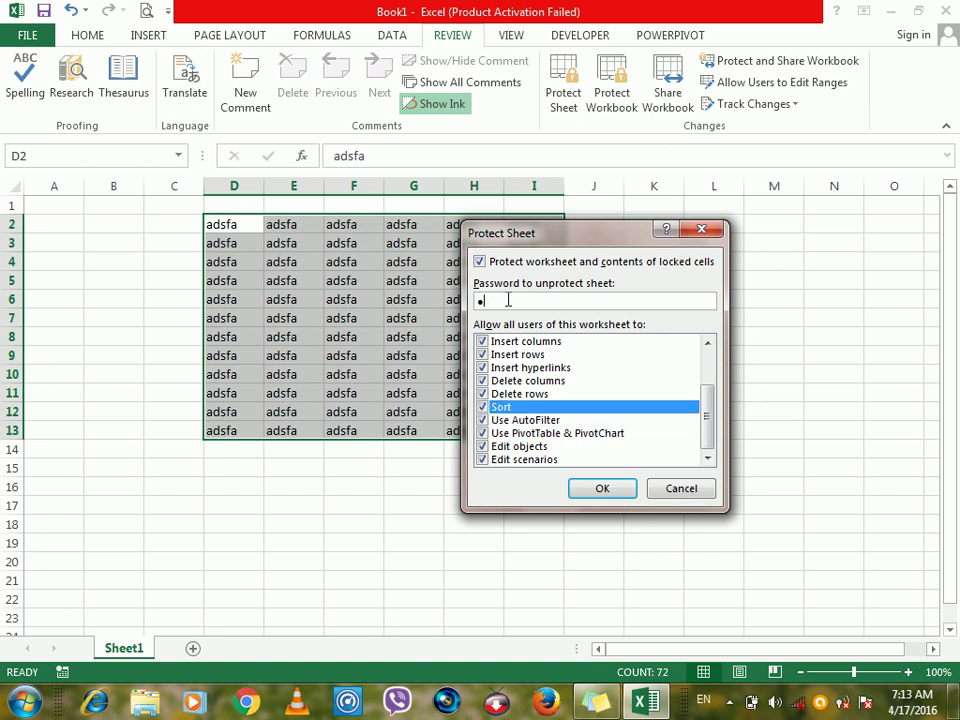
# Enter and confirm the sheet password to protect Sheet1.
pyautogui.press('Return')
pyautogui.write('12')
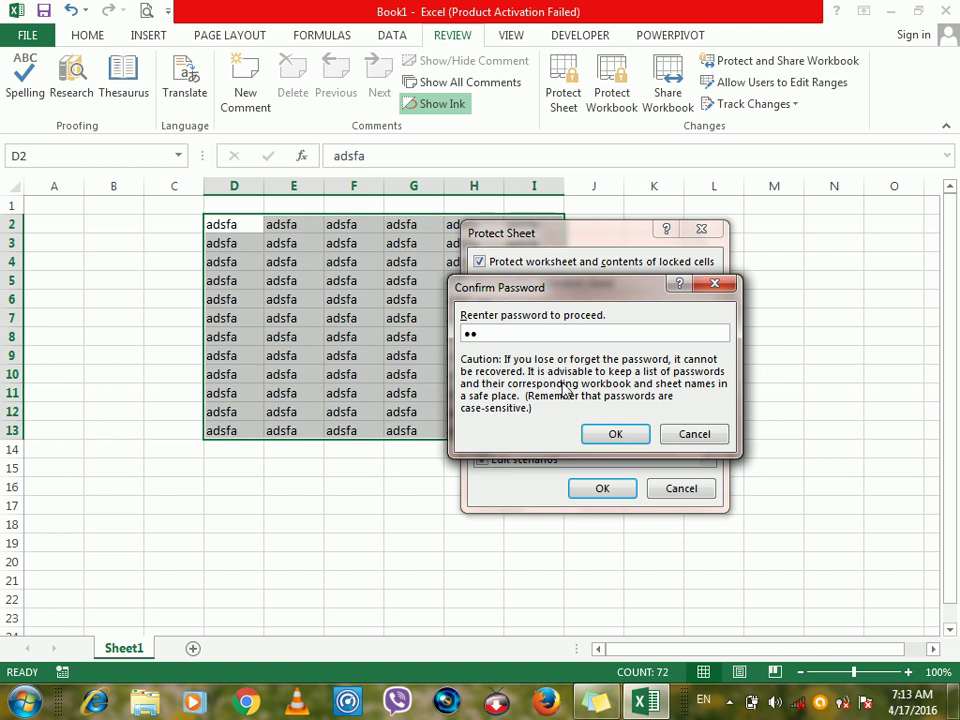
pyautogui.click(612, 433)
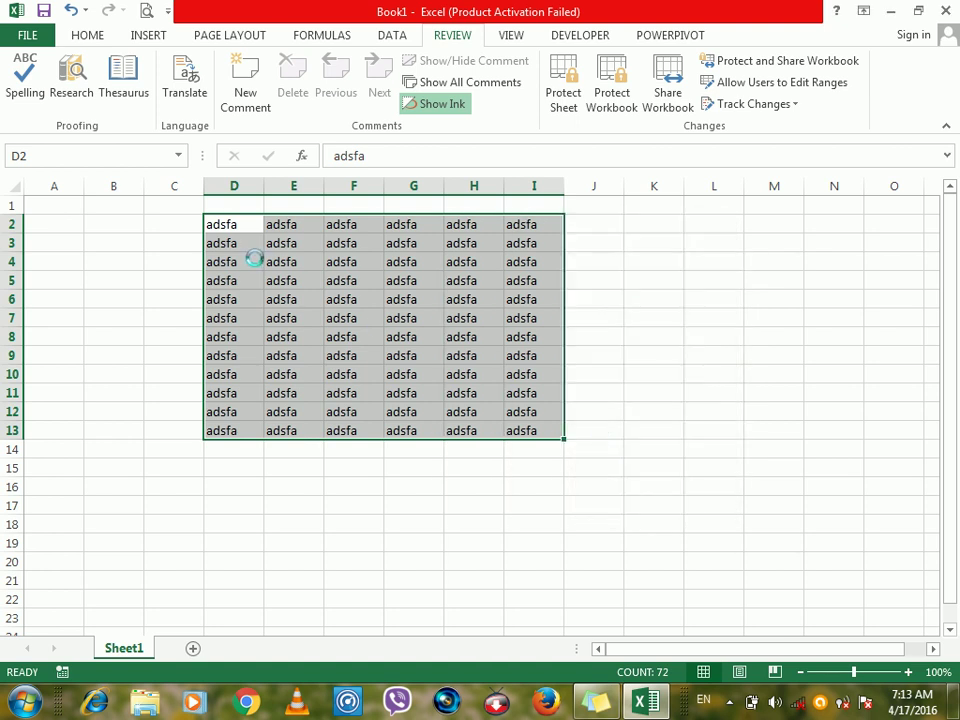
pyautogui.click(253, 261)
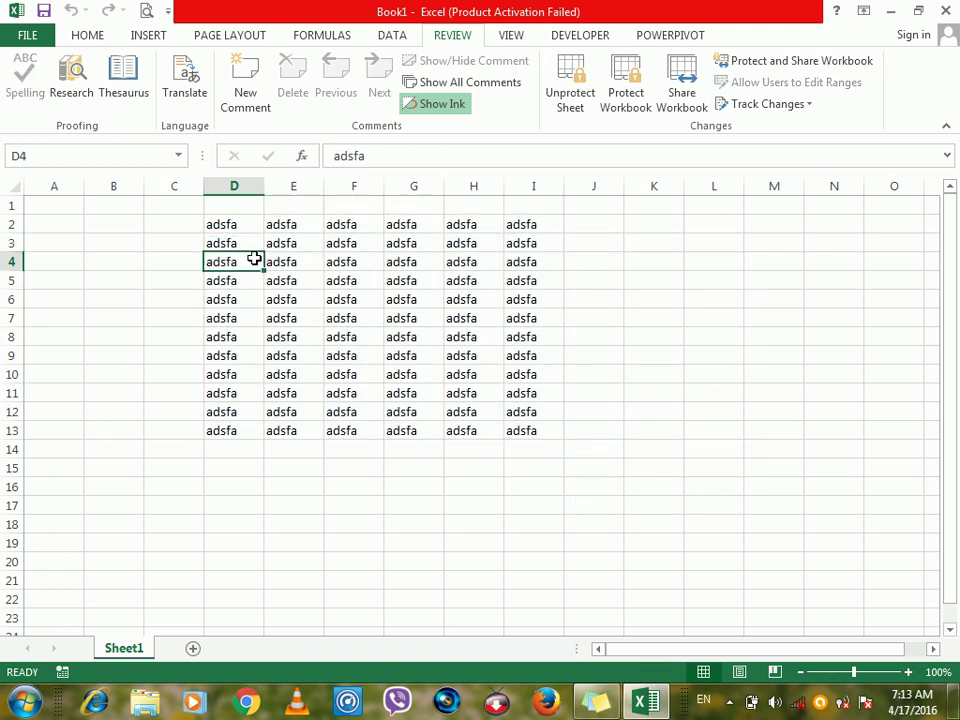
pyautogui.click(97, 37)
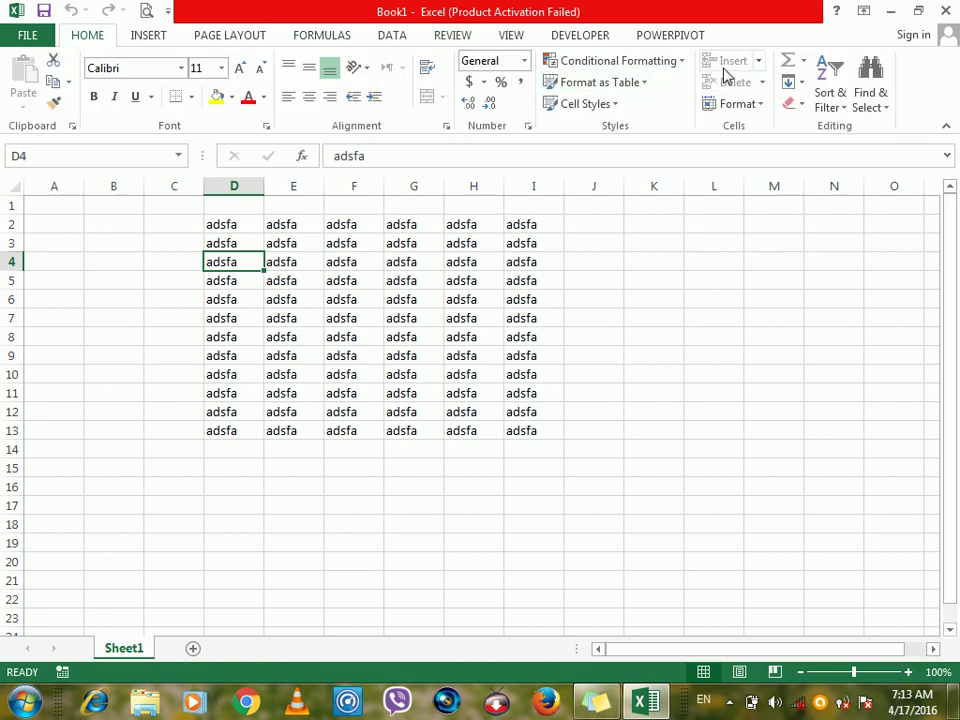
pyautogui.click(735, 103)
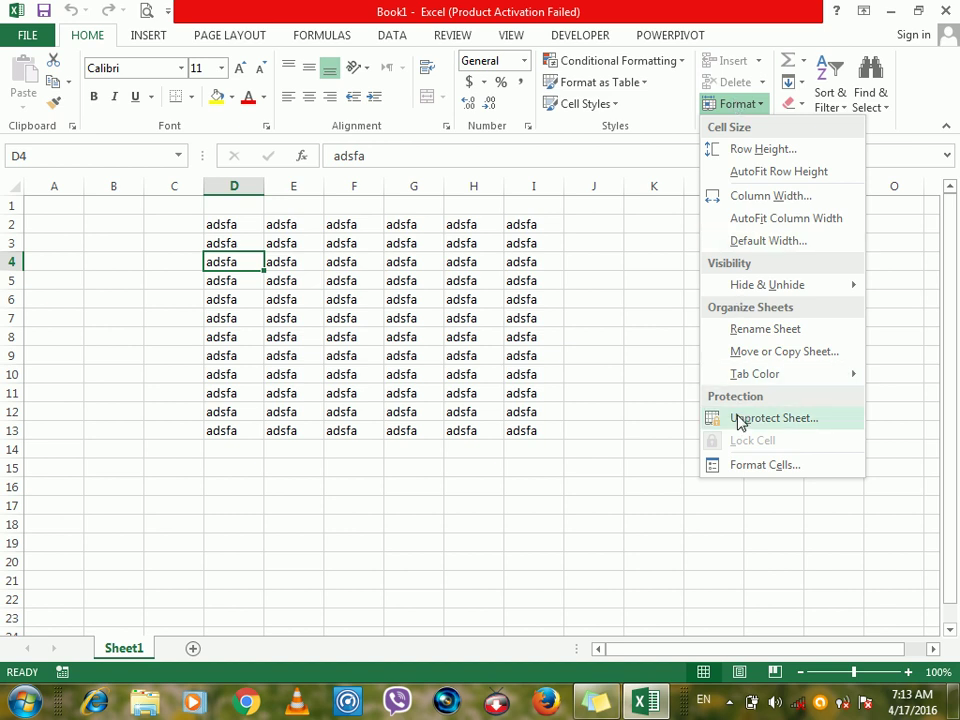
pyautogui.click(620, 266)
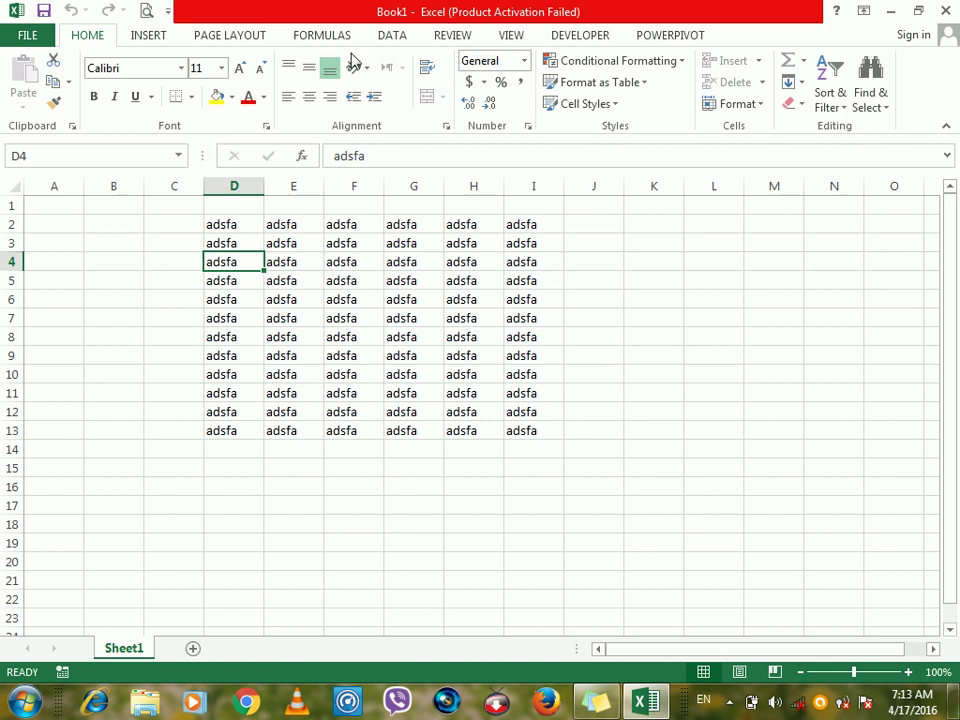
pyautogui.click(150, 35)
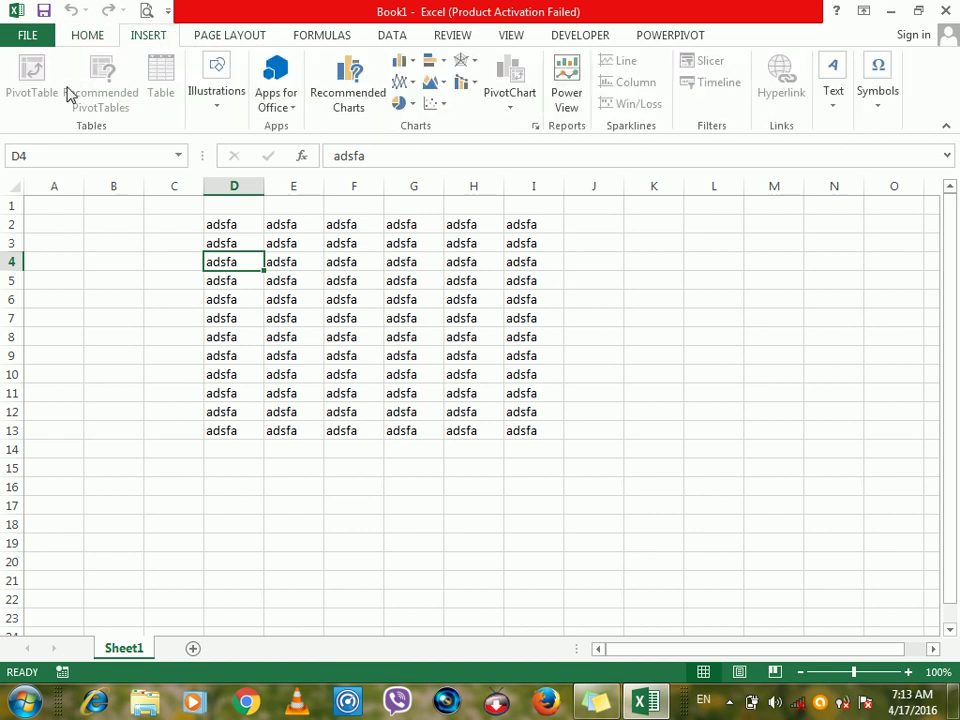
pyautogui.click(344, 278)
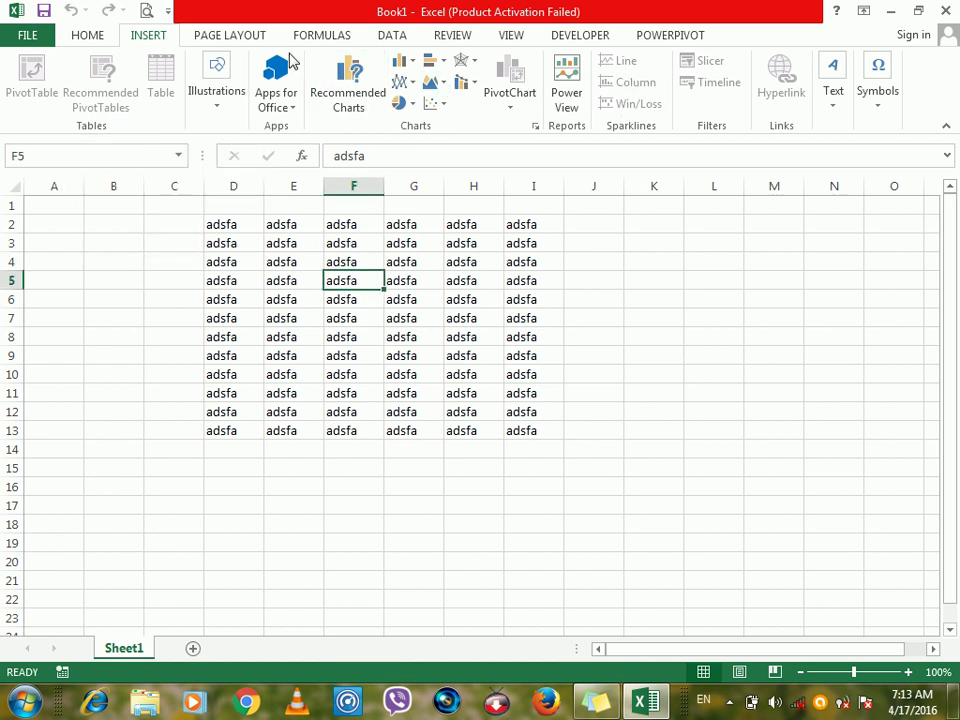
pyautogui.click(240, 36)
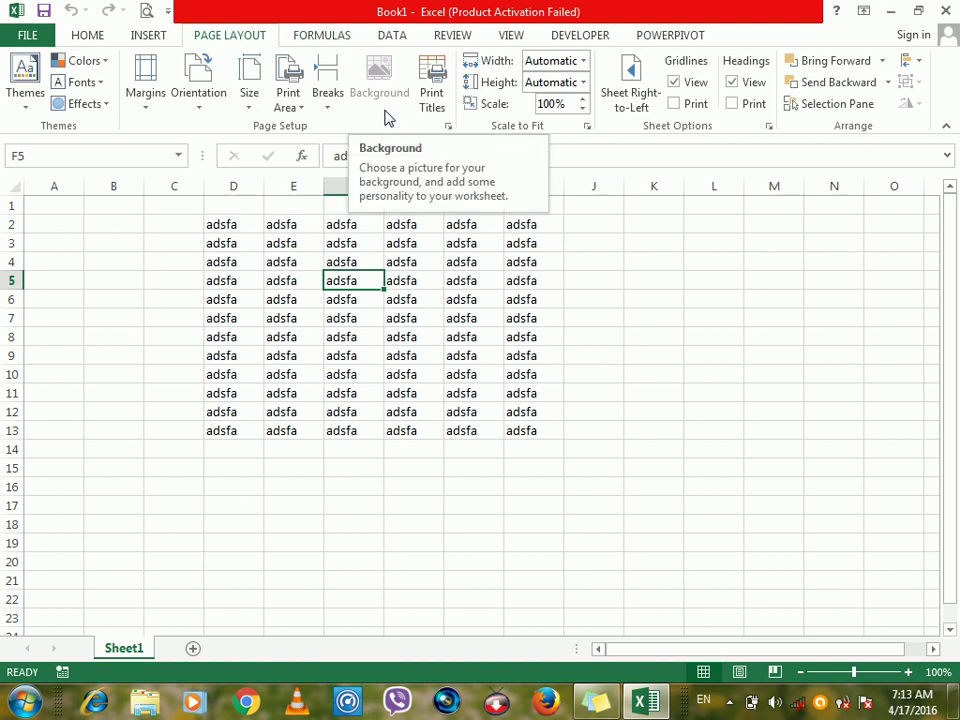
pyautogui.click(462, 35)
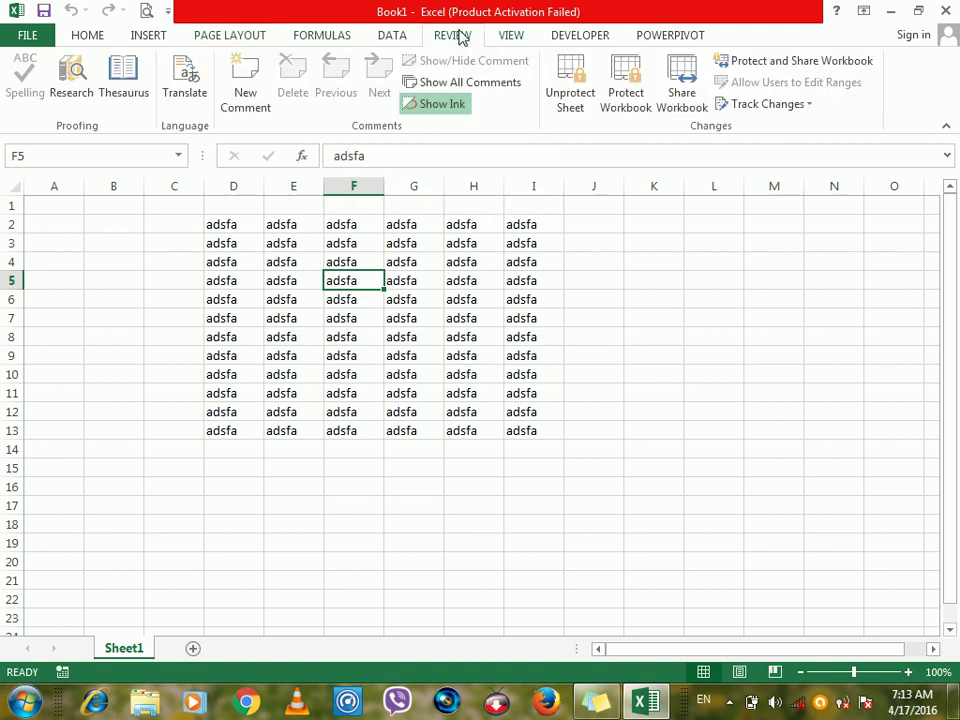
# Unprotect Sheet1 with its password, leave it unprotected, and add a blank Sheet2.
pyautogui.click(578, 88)
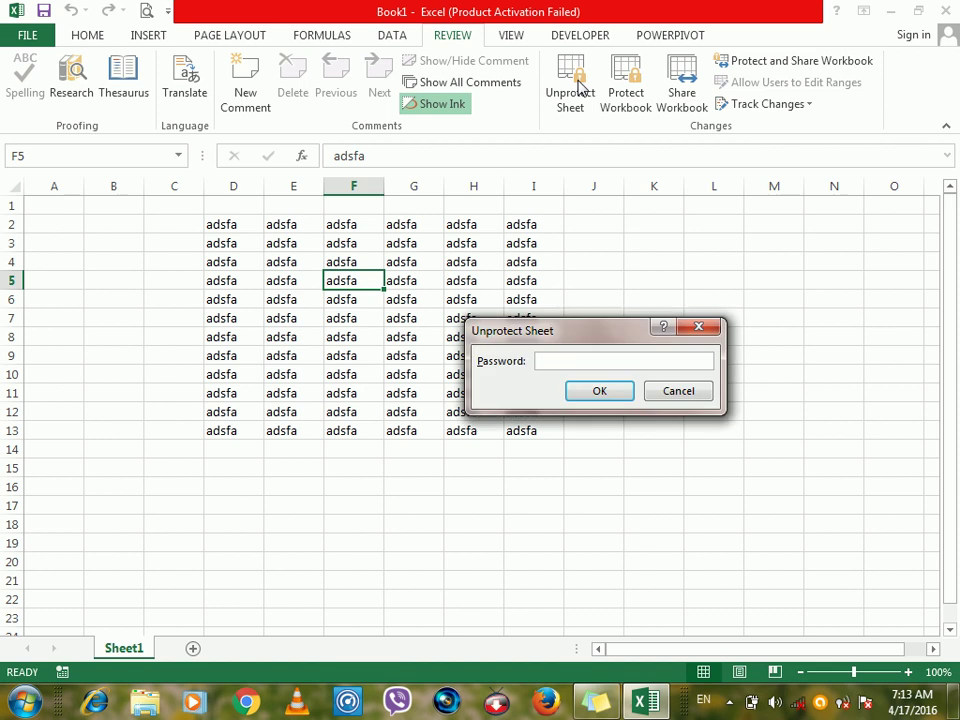
pyautogui.press('Return')
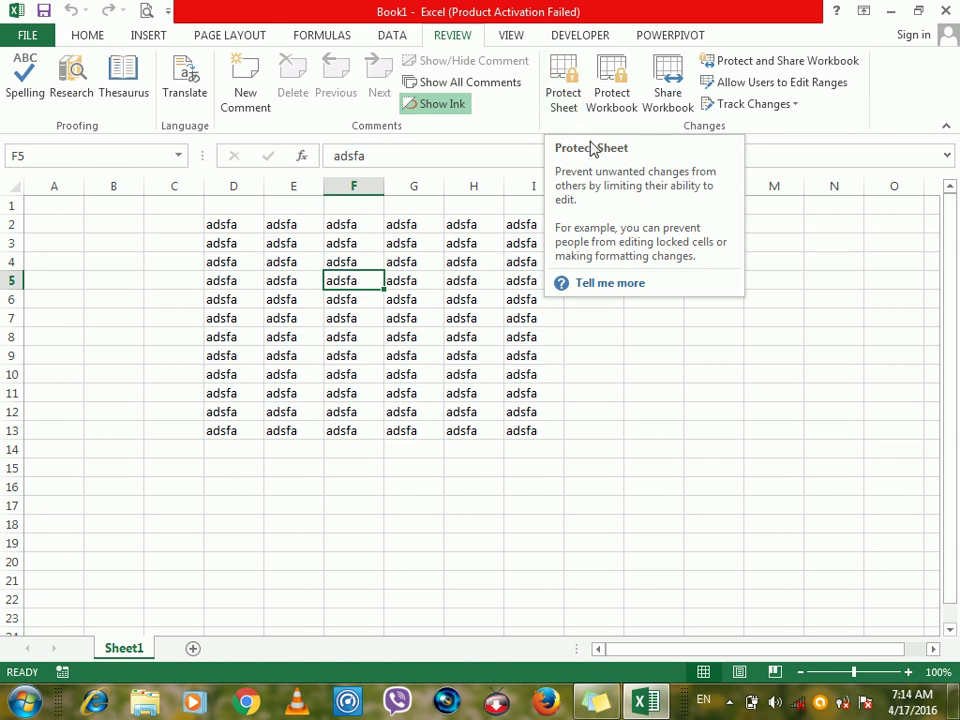
pyautogui.click(562, 102)
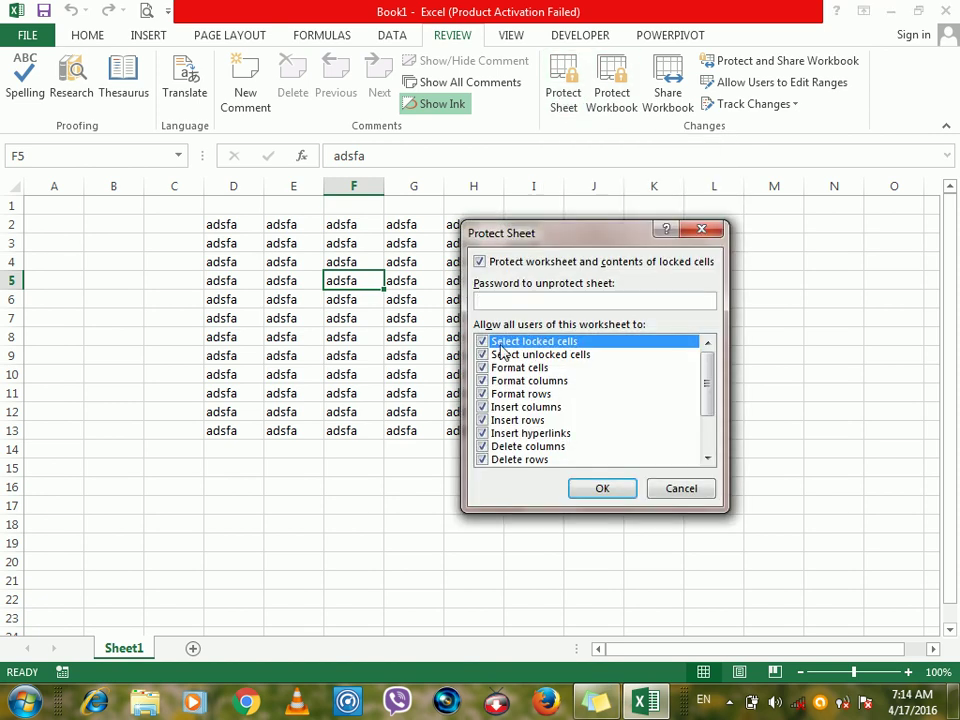
pyautogui.click(669, 485)
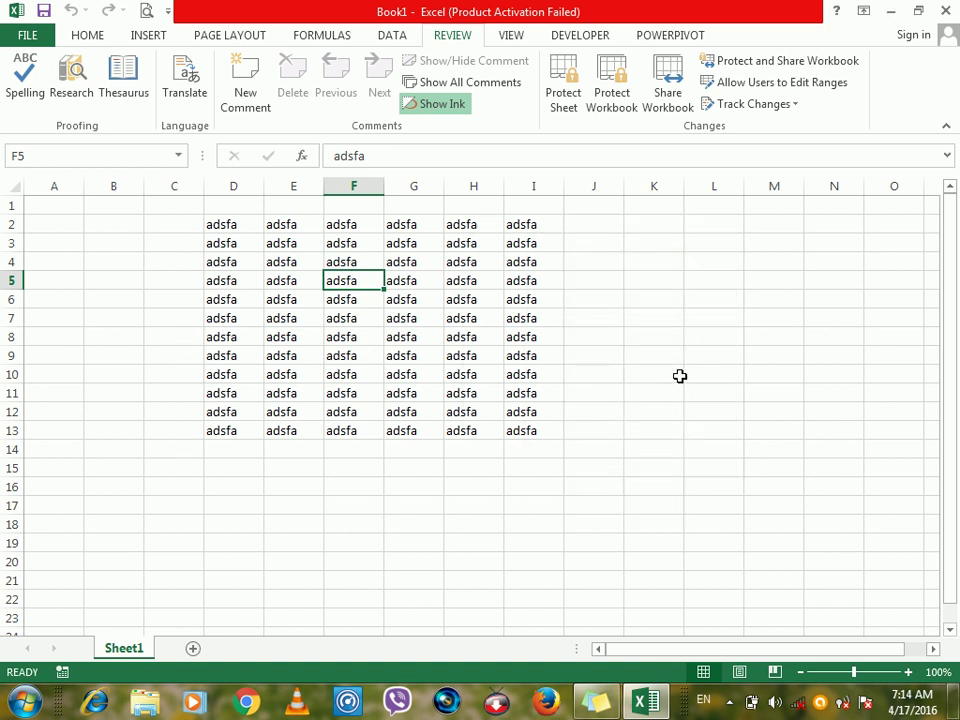
pyautogui.click(193, 649)
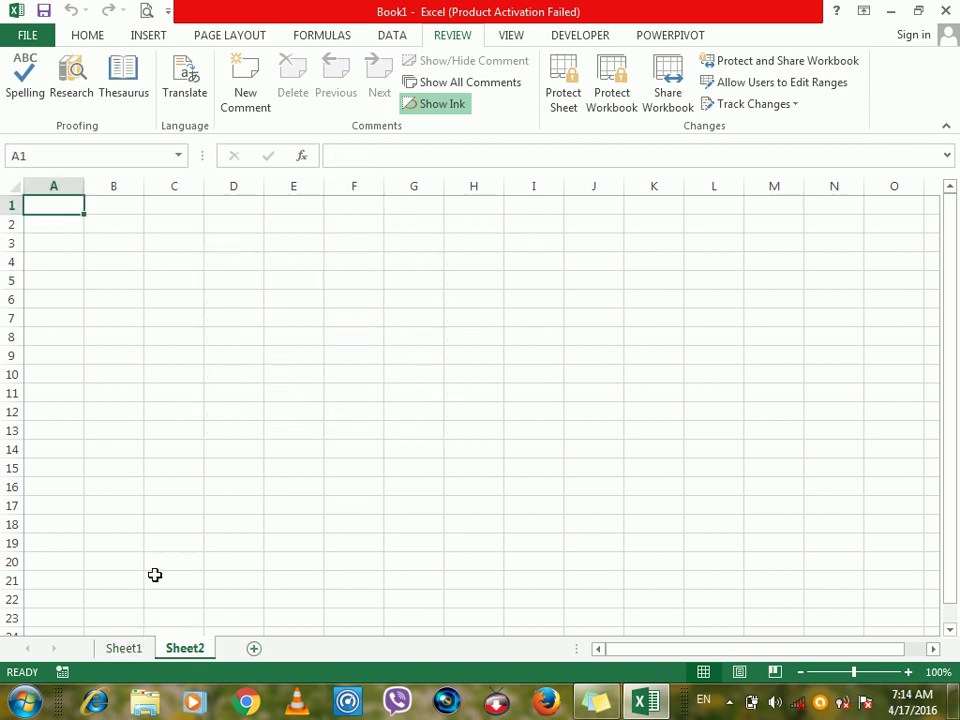
# Return to Sheet1, select the adsfa block D2:I13, then pick cells H4 and F3.
pyautogui.click(118, 652)
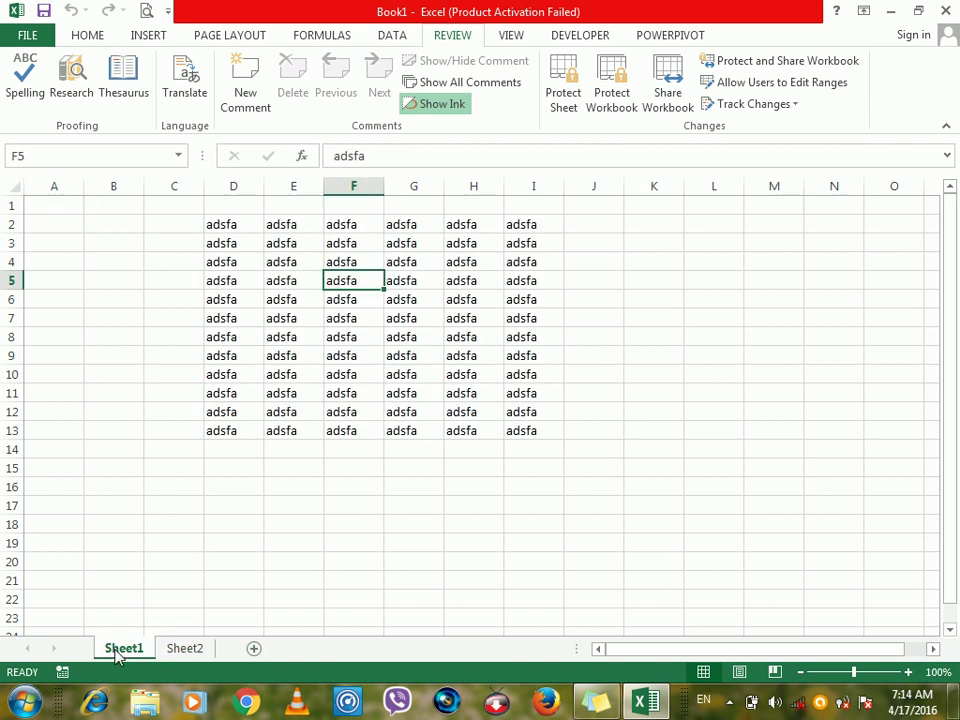
pyautogui.moveTo(215, 231); pyautogui.dragTo(515, 428)
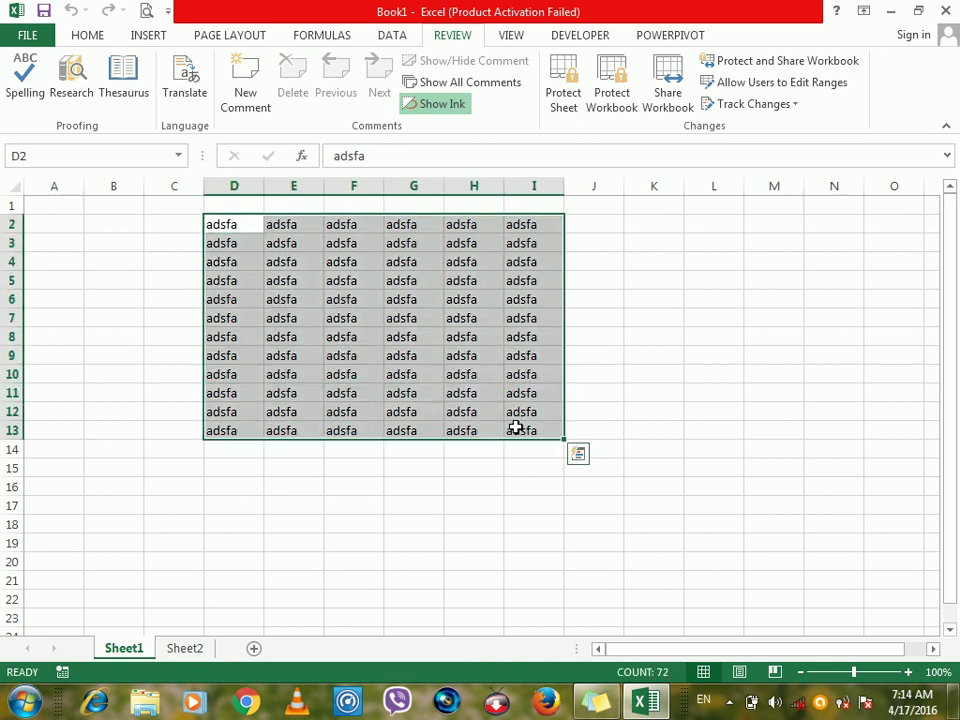
pyautogui.click(463, 256)
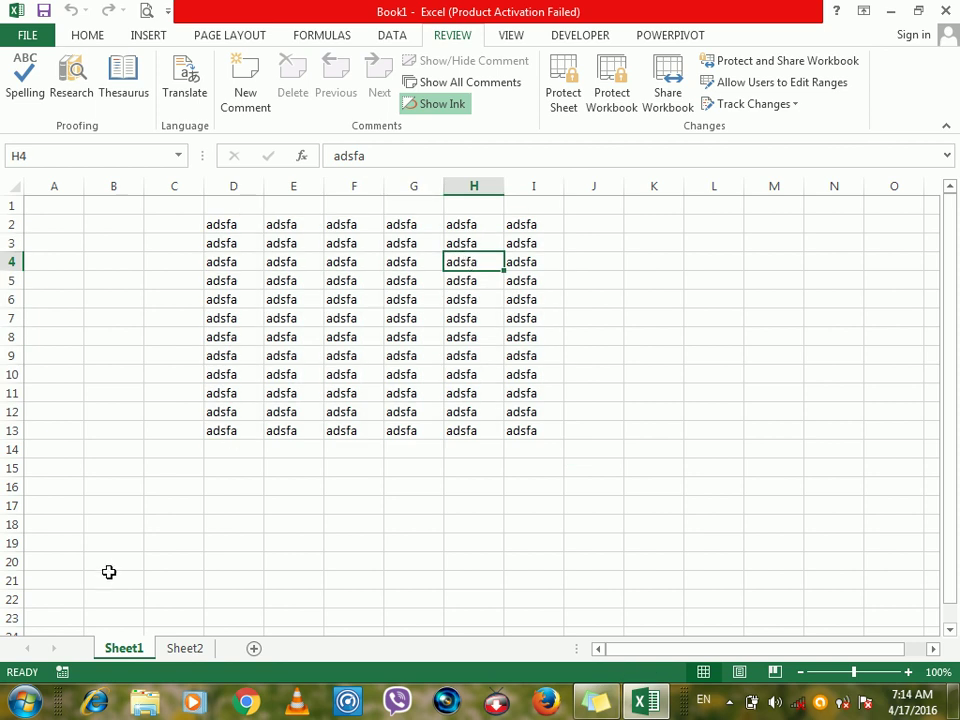
pyautogui.click(440, 104)
pyautogui.click(348, 245)
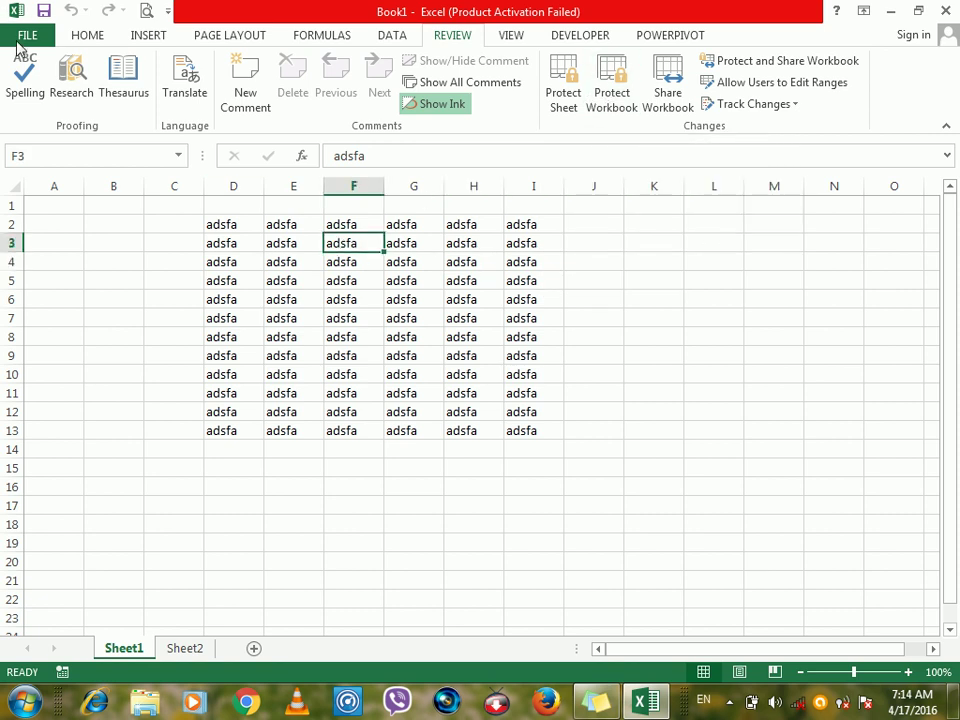
# Reopen Book1 from Documents through the Recent Workbooks list.
pyautogui.click(27, 36)
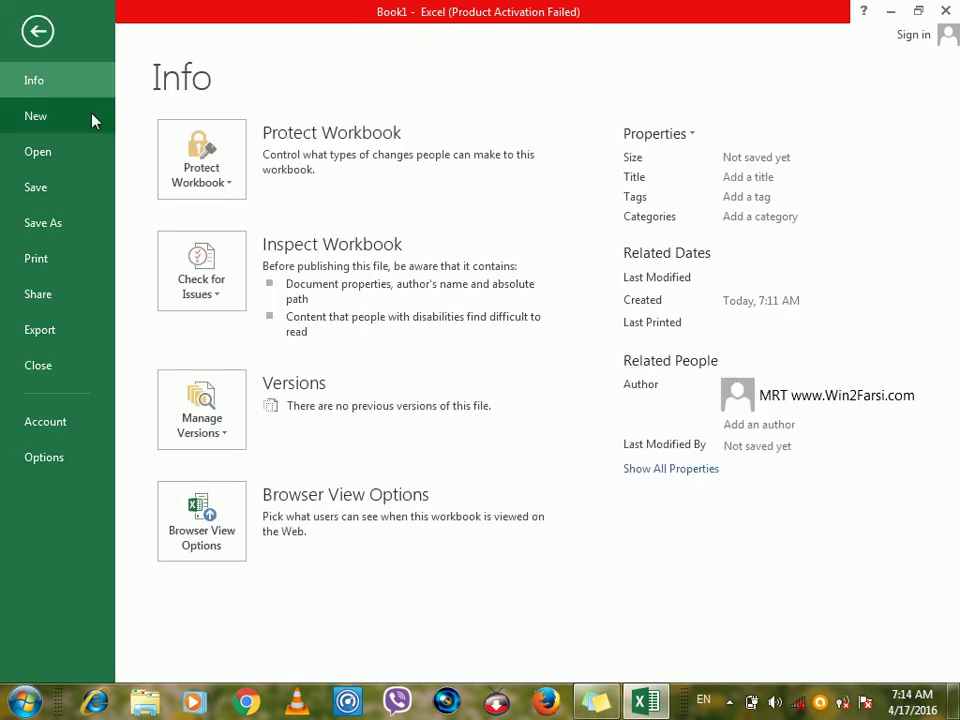
pyautogui.click(47, 158)
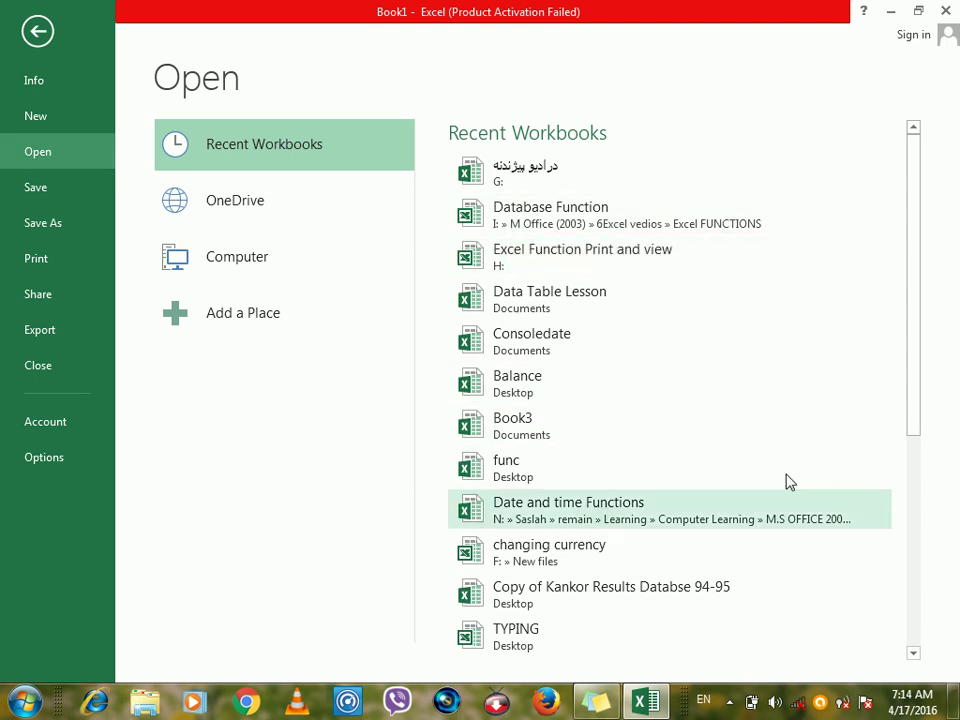
pyautogui.moveTo(917, 375); pyautogui.dragTo(933, 564)
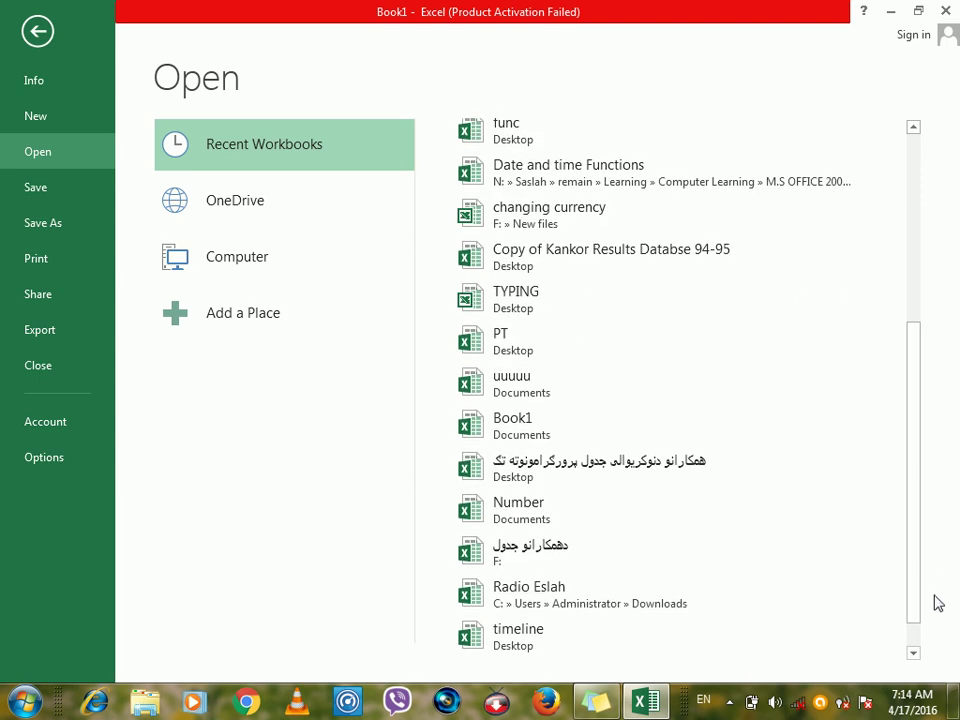
pyautogui.moveTo(921, 604); pyautogui.dragTo(902, 521)
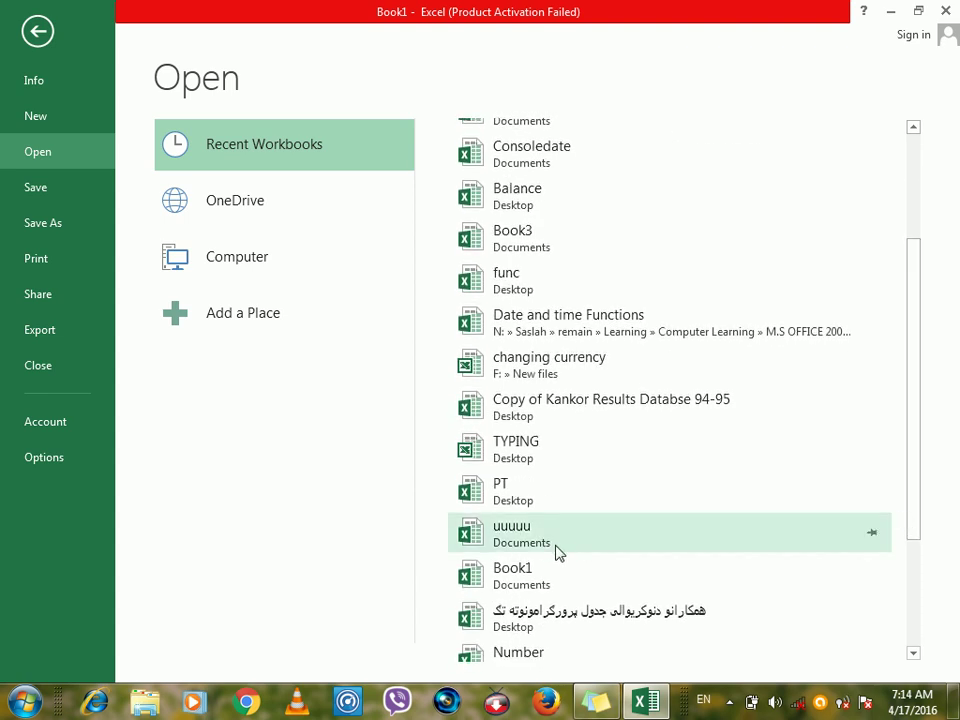
pyautogui.click(563, 583)
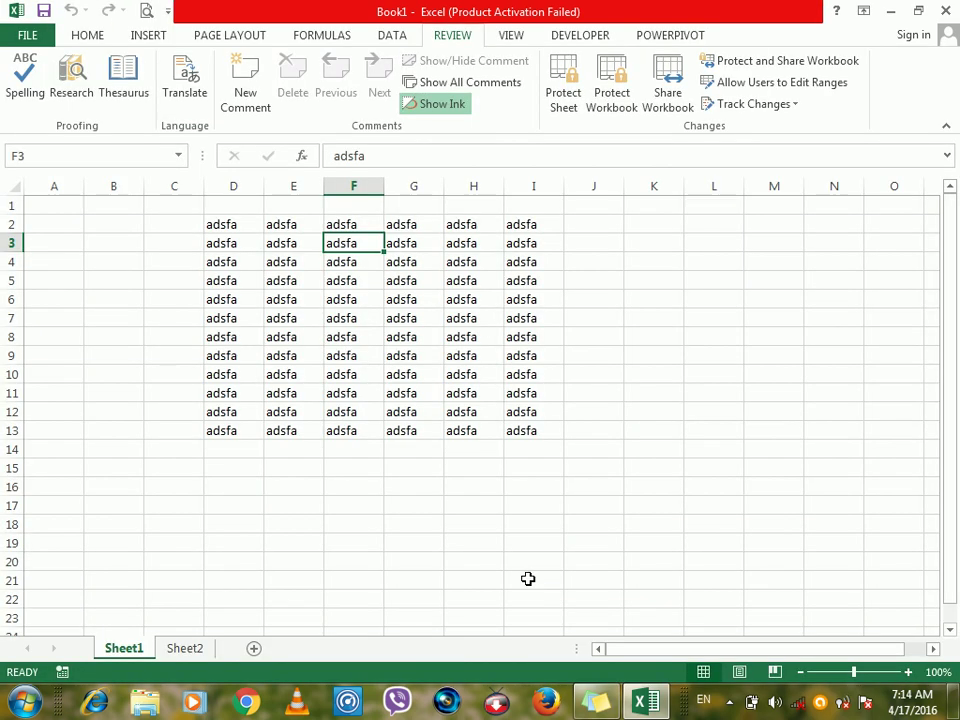
pyautogui.click(281, 278)
# Select D2:H12 and open Protect Workbook, cancelling it without protecting.
pyautogui.moveTo(230, 230); pyautogui.dragTo(495, 414)
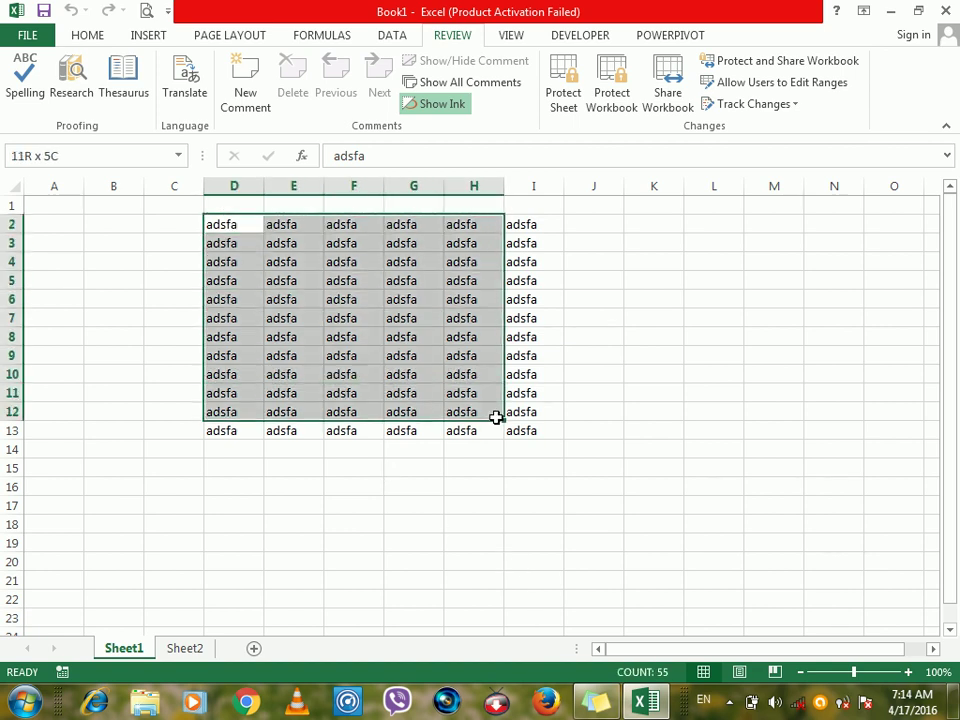
pyautogui.click(613, 98)
pyautogui.click(664, 432)
pyautogui.click(580, 336)
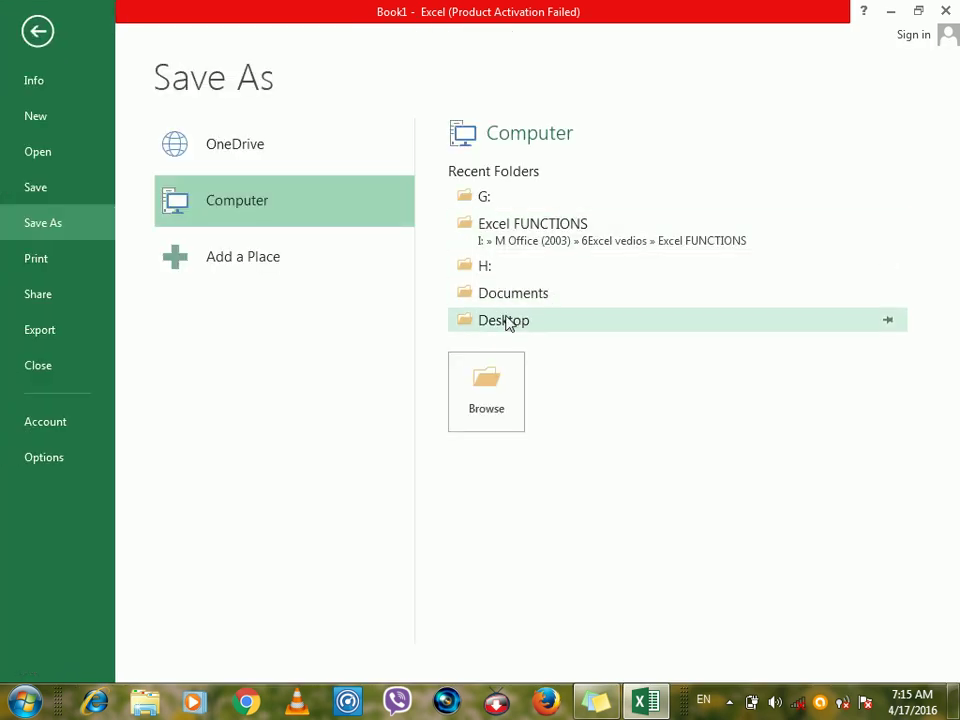
# Save the workbook to the Documents library as Ik.
pyautogui.click(507, 302)
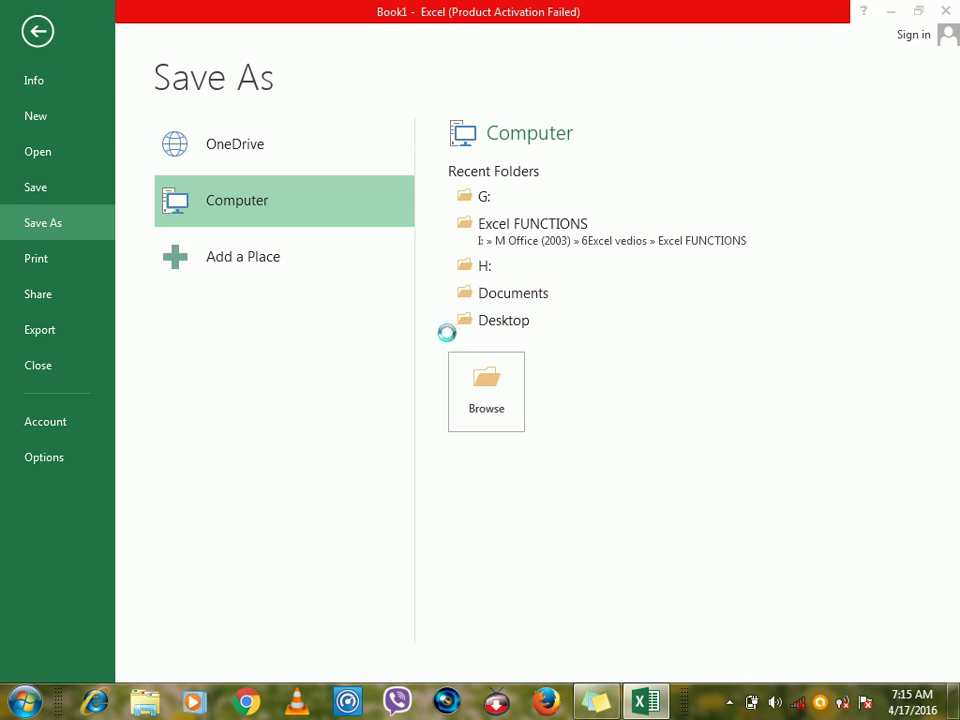
pyautogui.write('Ik')
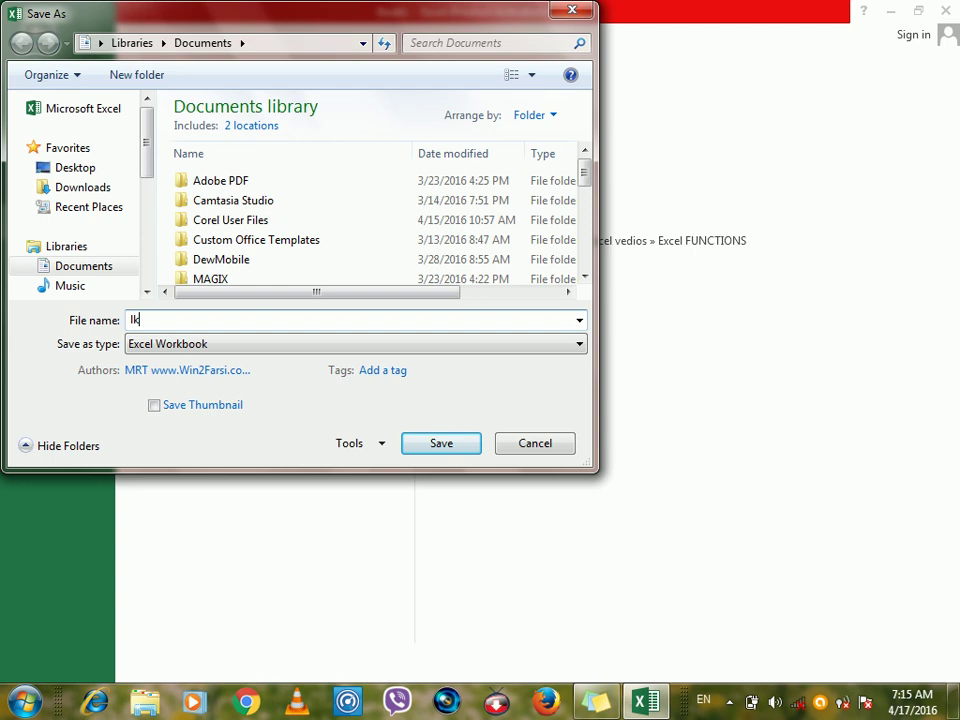
pyautogui.press('Escape')
pyautogui.press('Escape')
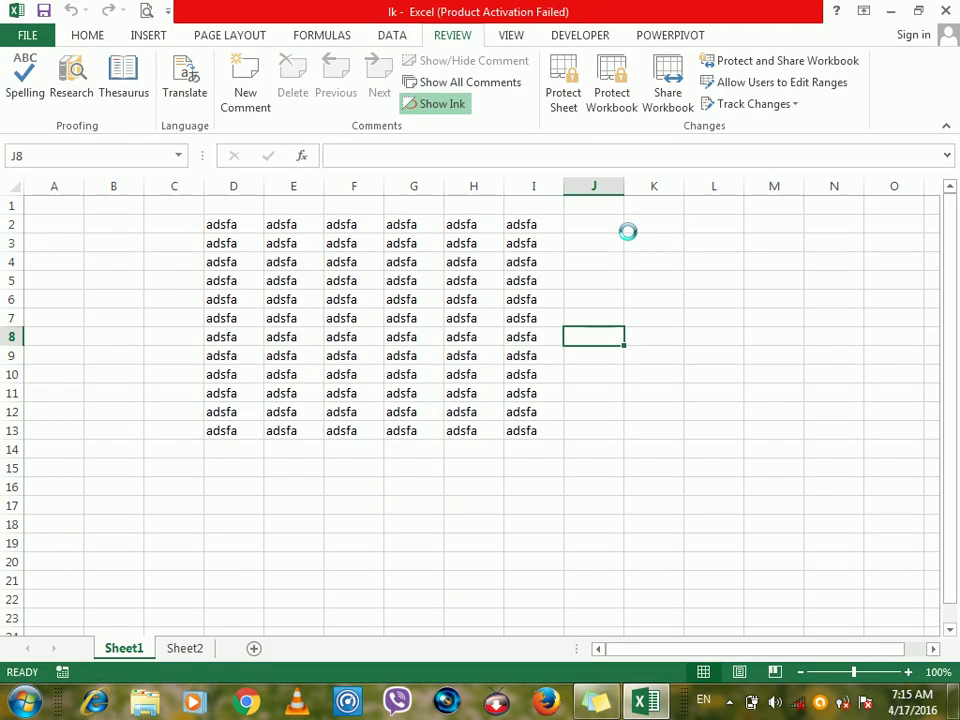
# Open Protect Workbook, toggle Structure off and back on, then cancel without protecting.
pyautogui.click(610, 100)
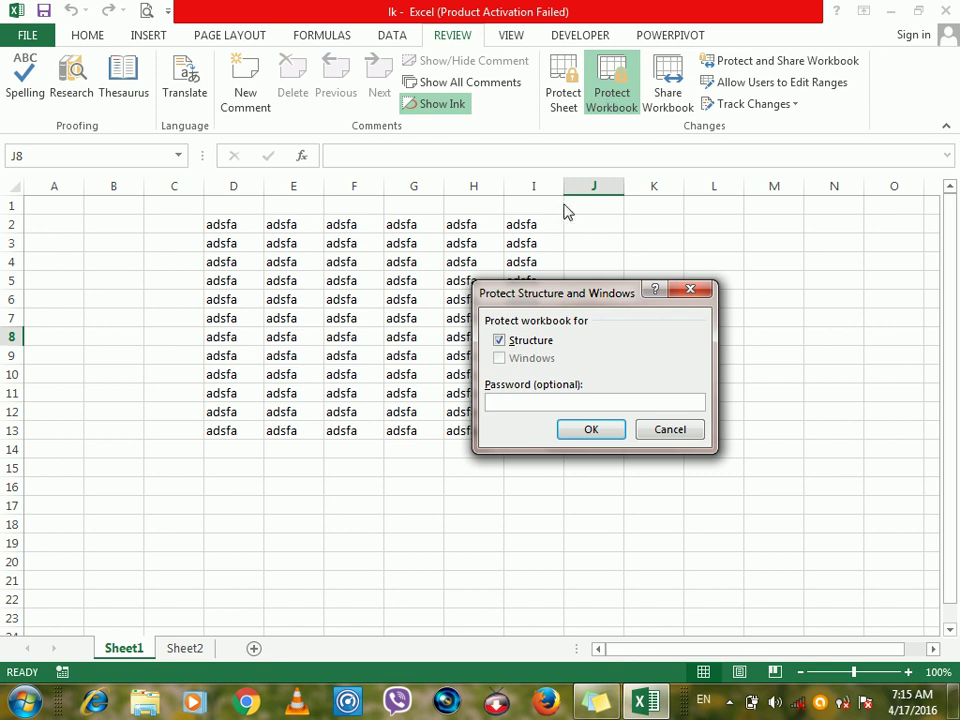
pyautogui.click(513, 345)
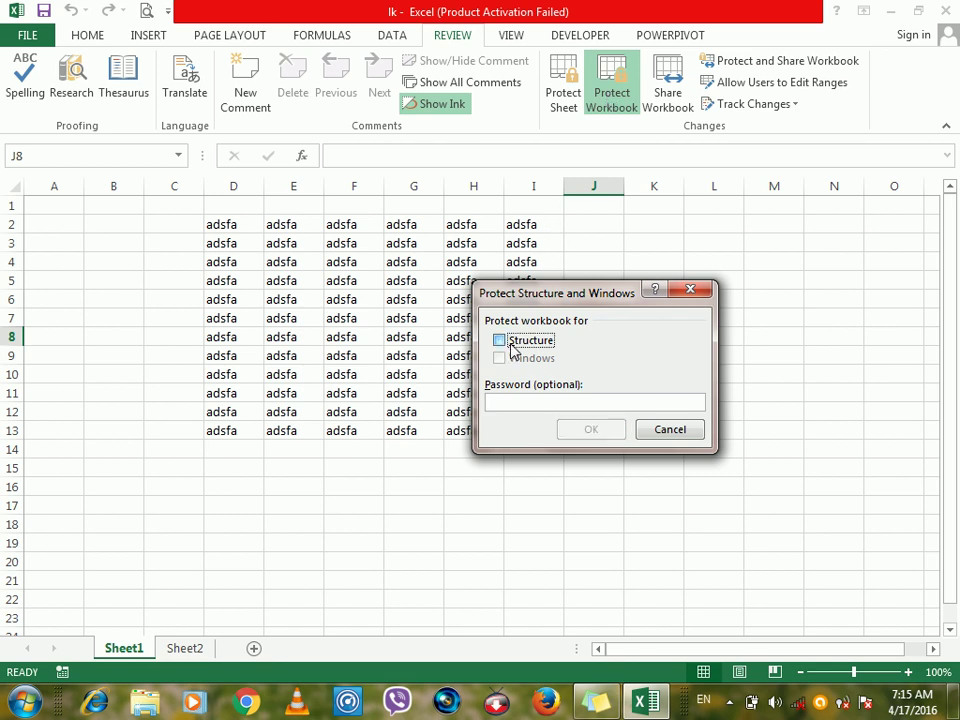
pyautogui.click(513, 345)
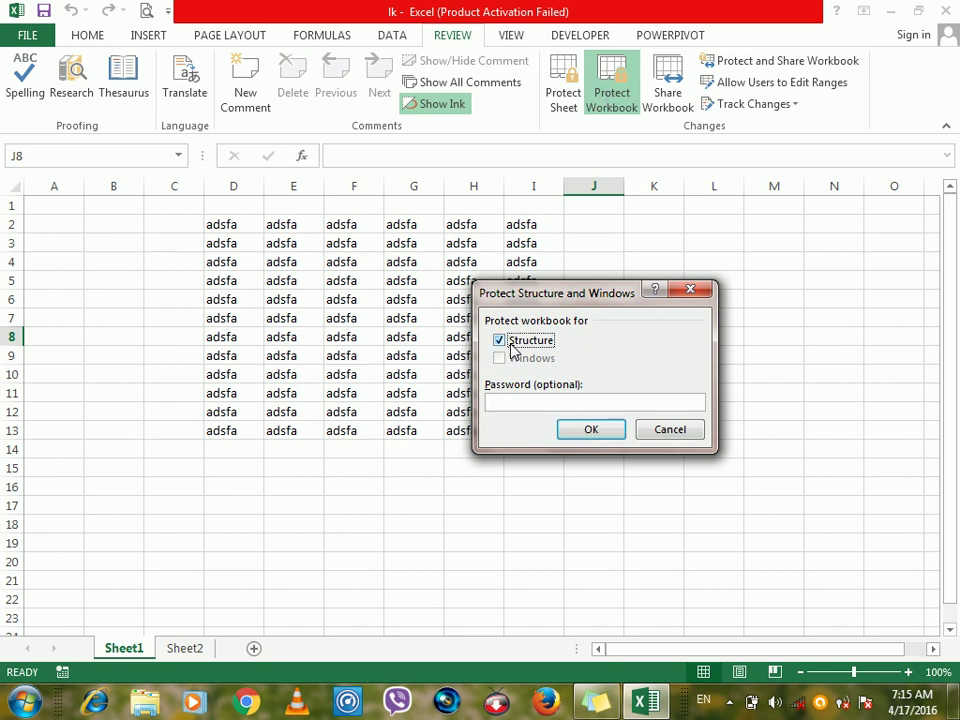
pyautogui.click(678, 438)
# Close Ik, create a new Book2 in a restored window, select F3 and open Protect Workbook.
pyautogui.hotkey('ctrl', 'w')
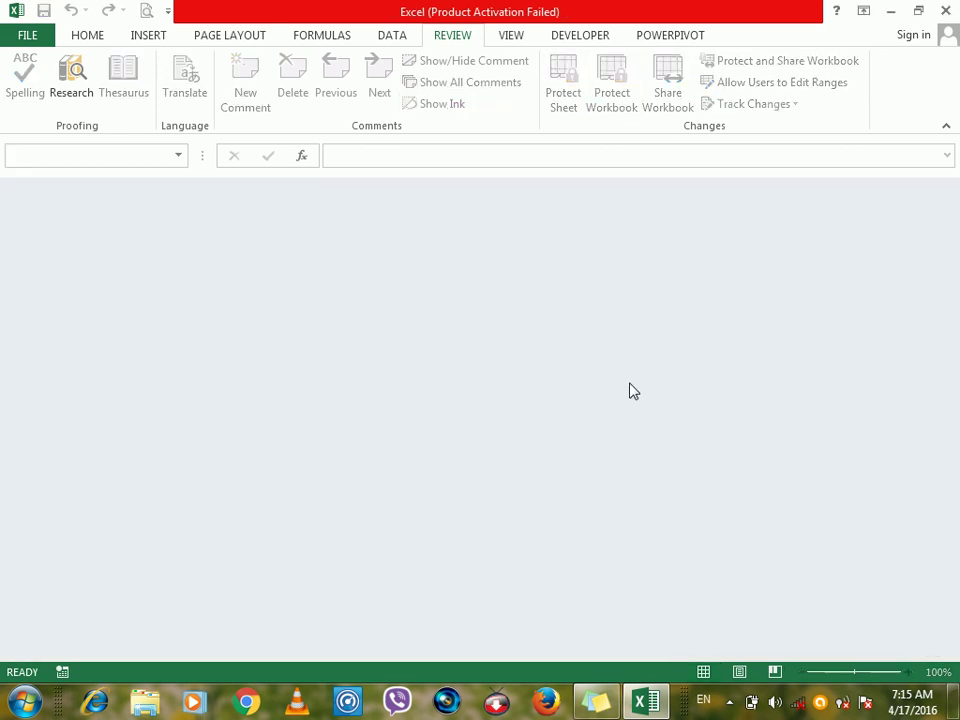
pyautogui.hotkey('ctrl', 'n')
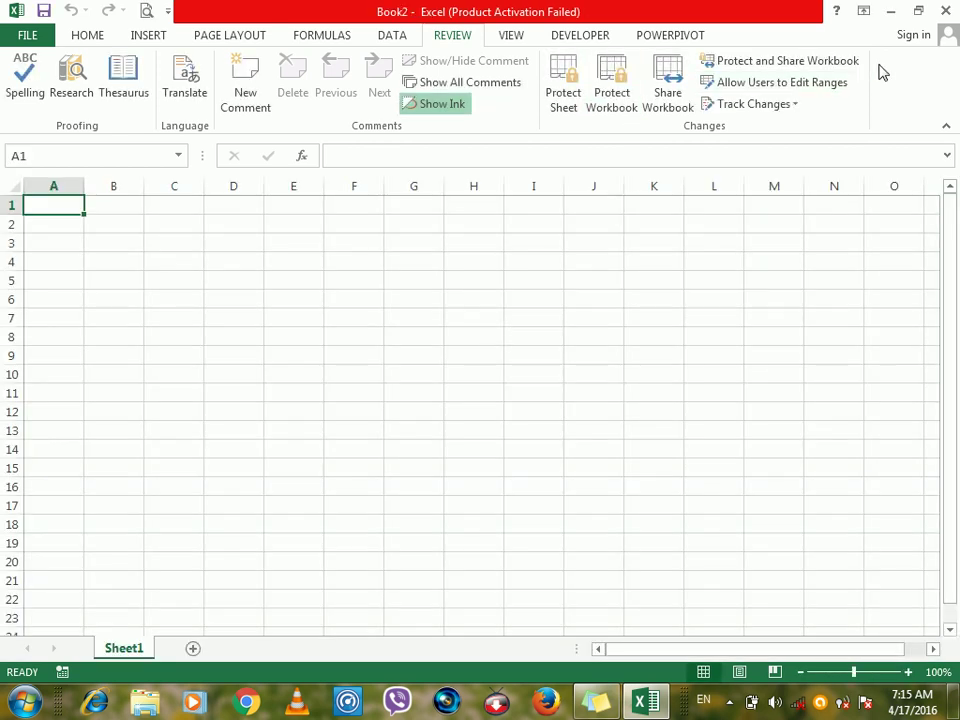
pyautogui.click(918, 10)
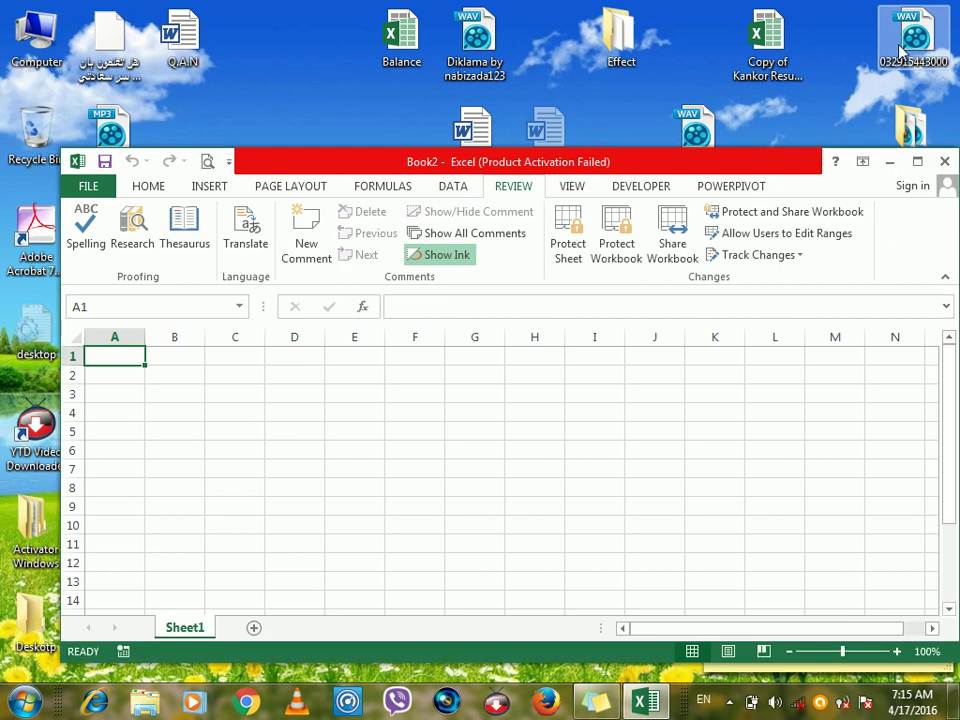
pyautogui.click(398, 395)
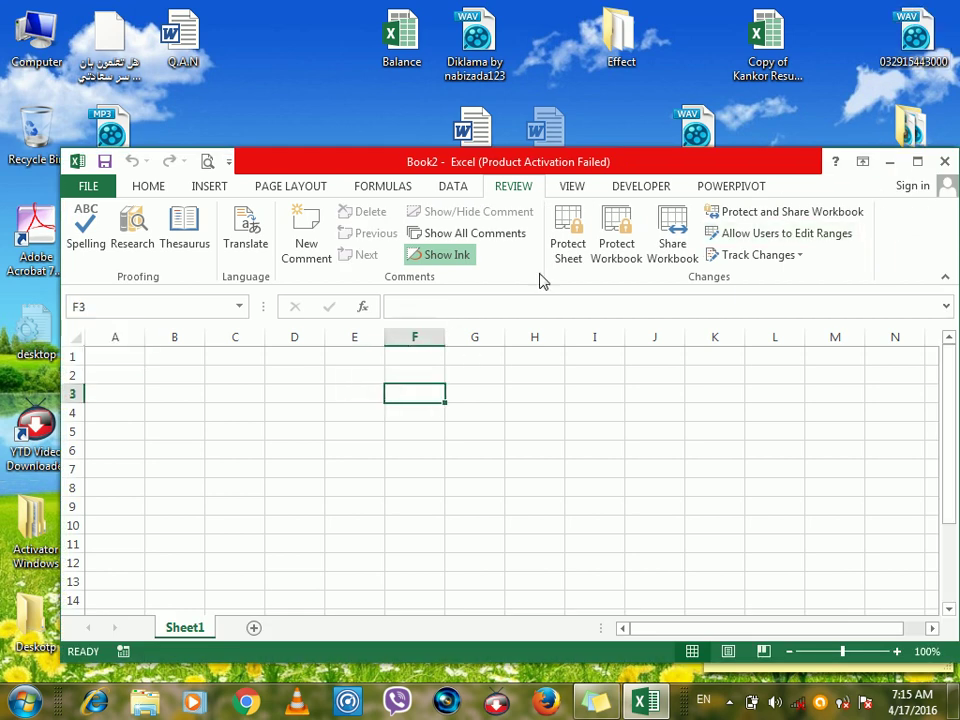
pyautogui.click(616, 240)
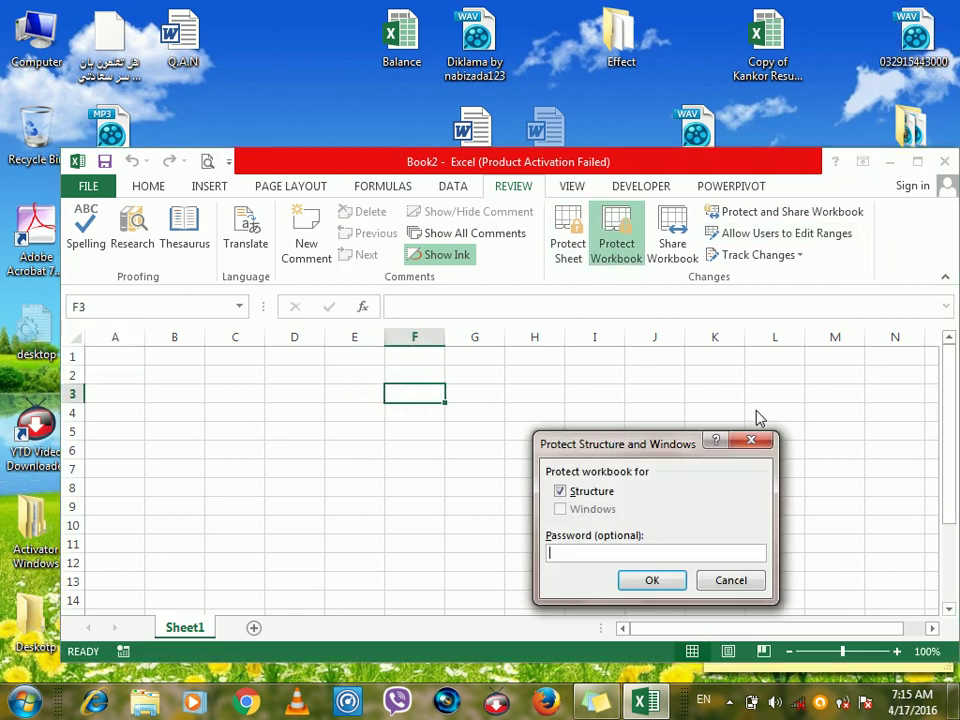
# Cancel the Protect Structure and Windows dialog and dismiss the Sheet1 tab context menu.
pyautogui.click(751, 444)
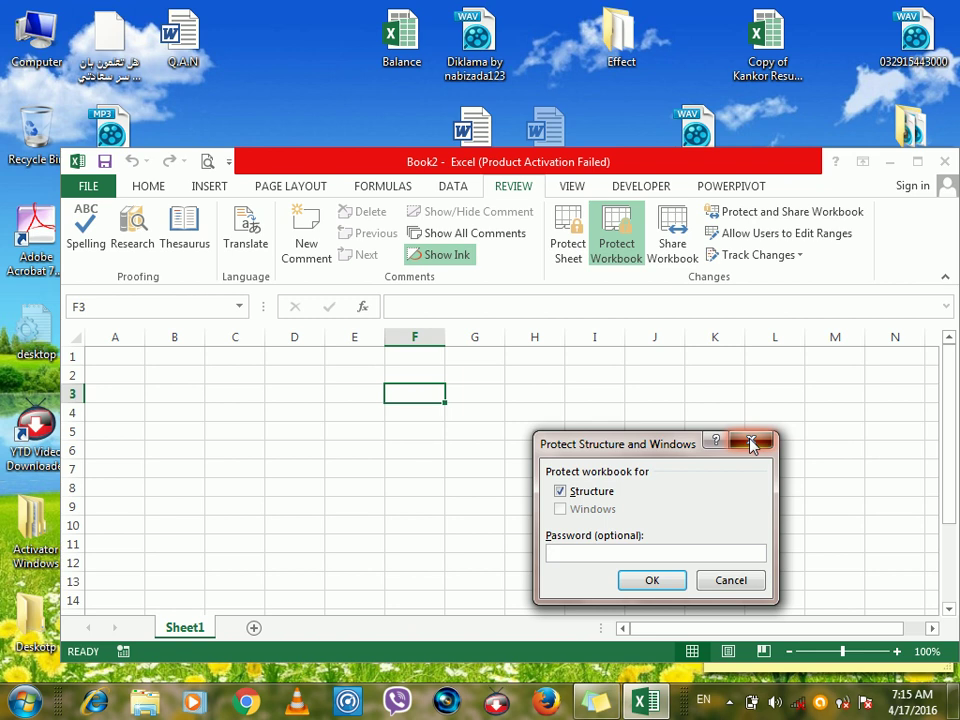
pyautogui.rightClick(170, 628)
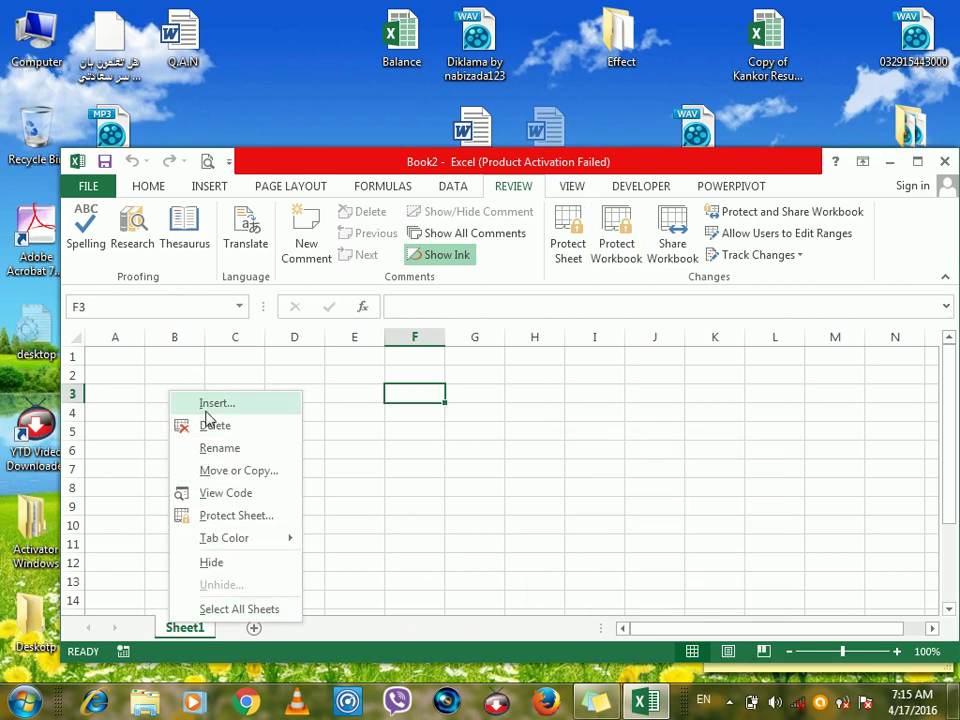
pyautogui.click(548, 543)
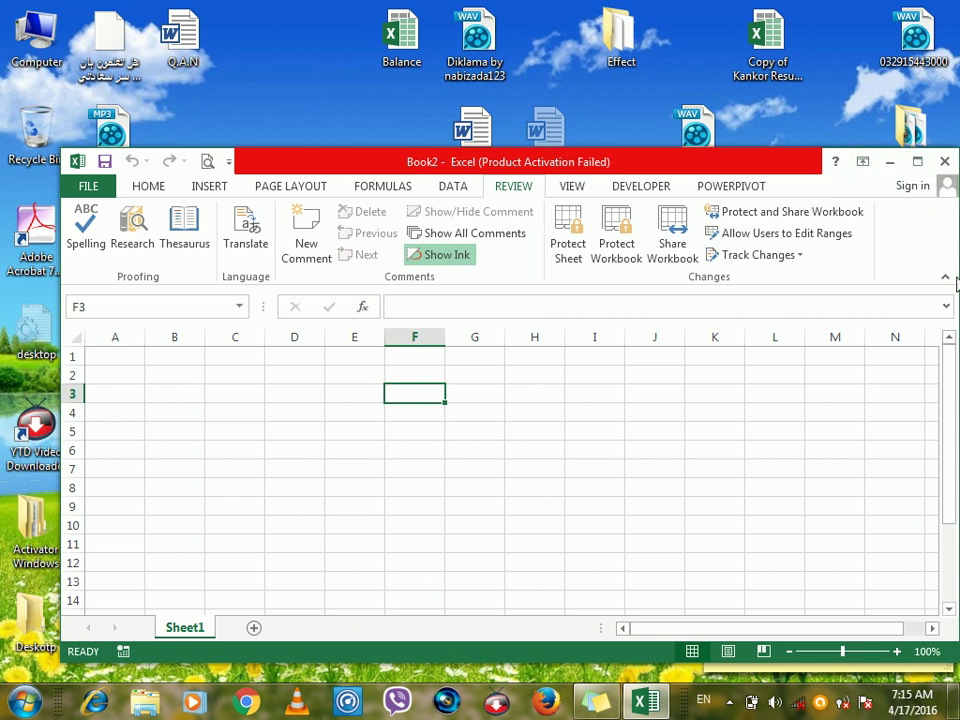
# Maximize Book2, expand the formula bar, and set the ribbon to Show Tabs and Commands.
pyautogui.click(917, 161)
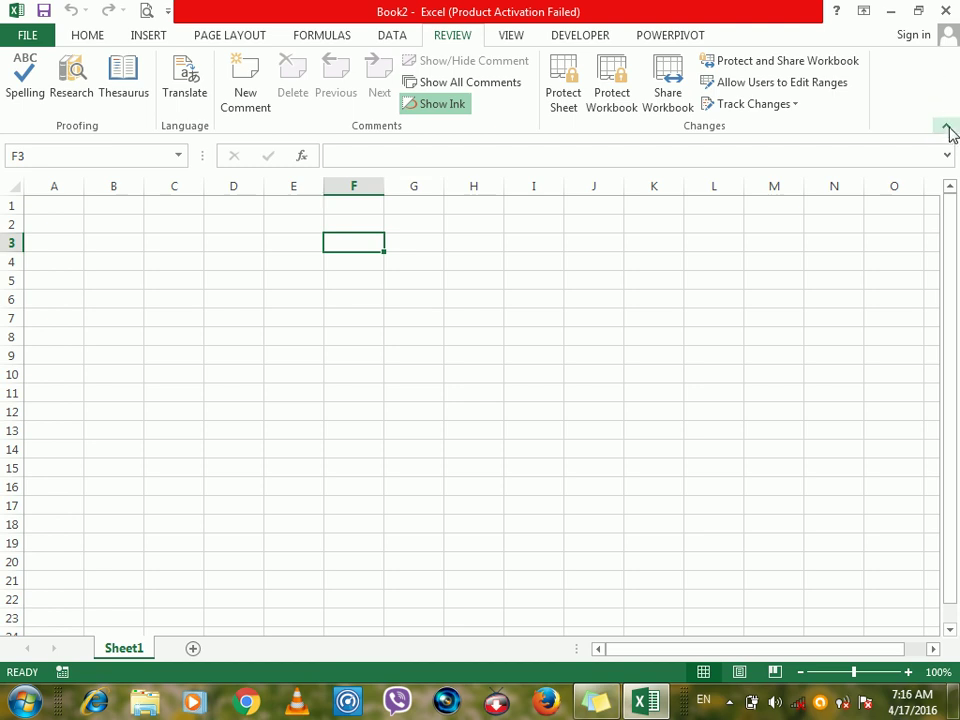
pyautogui.click(946, 127)
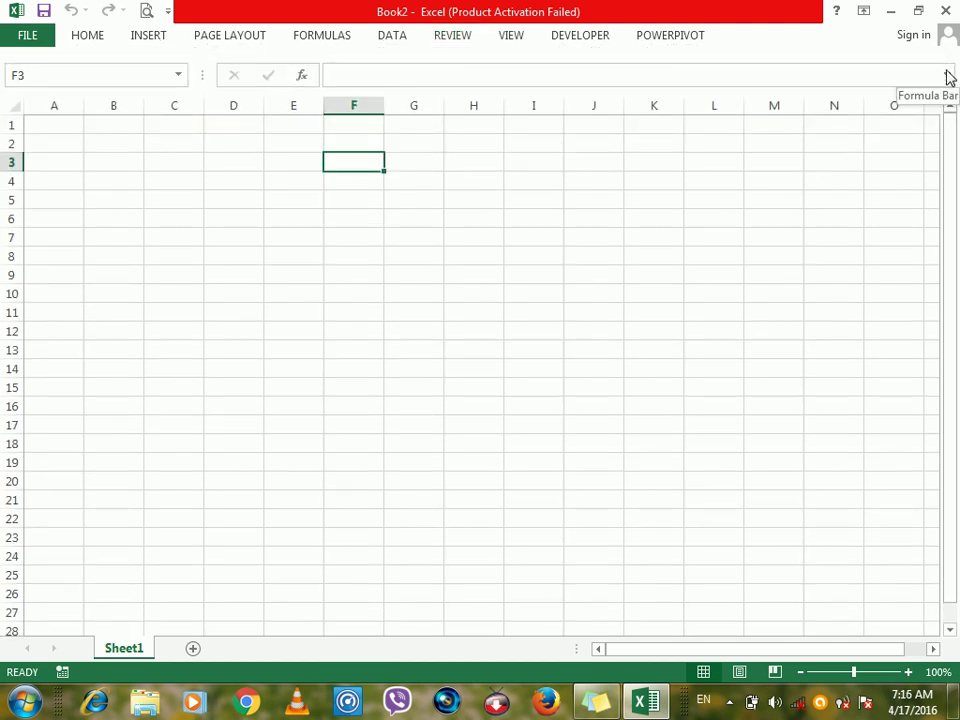
pyautogui.click(948, 76)
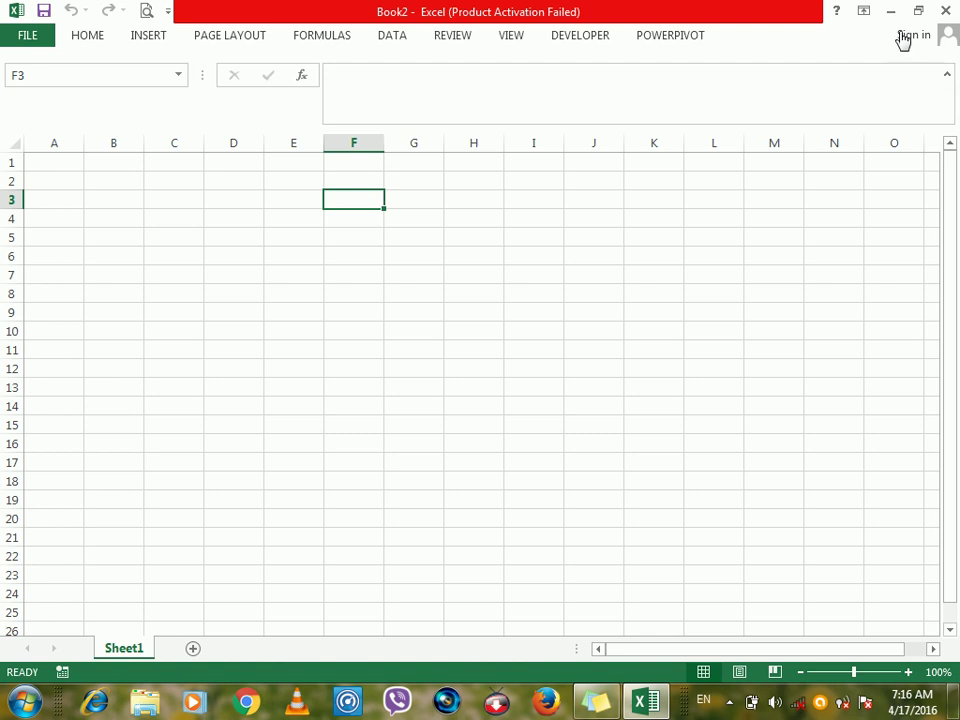
pyautogui.click(865, 12)
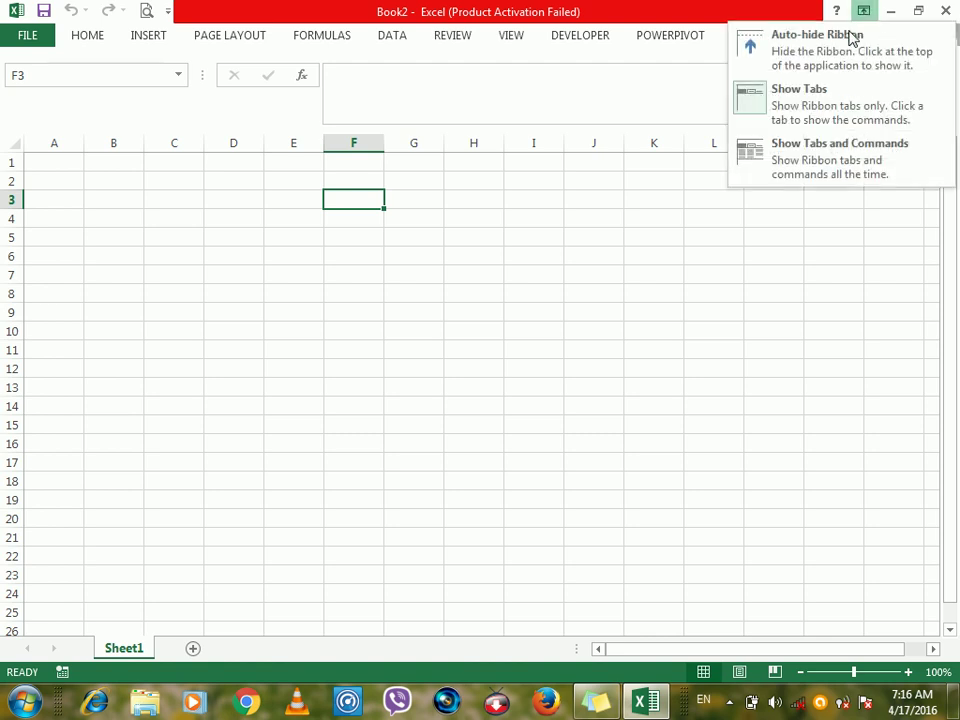
pyautogui.click(799, 153)
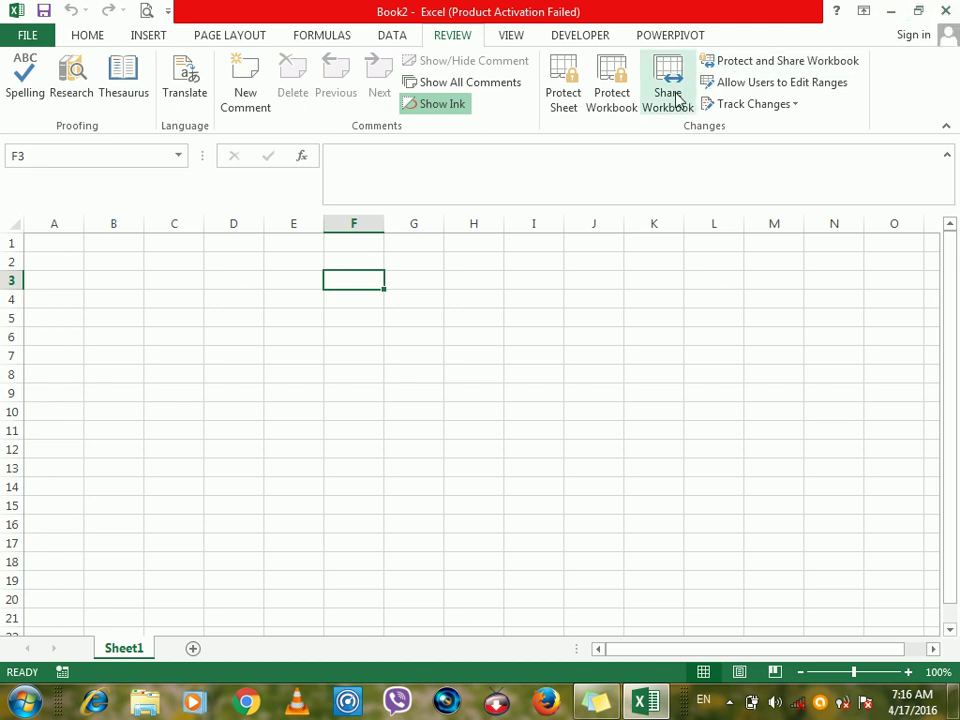
pyautogui.click(760, 66)
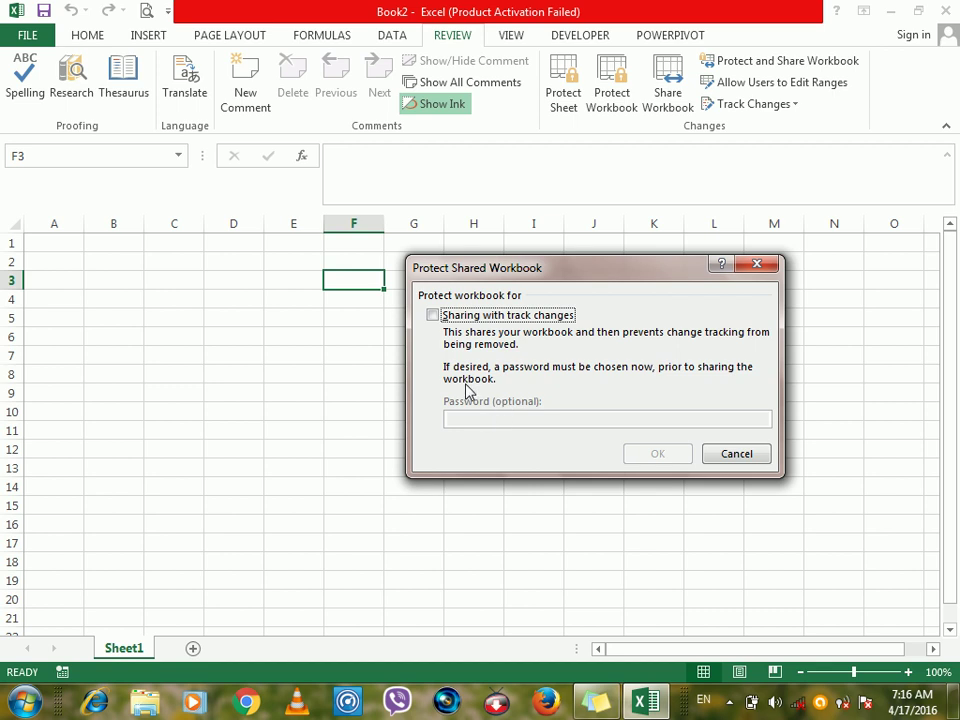
pyautogui.click(432, 318)
pyautogui.click(487, 416)
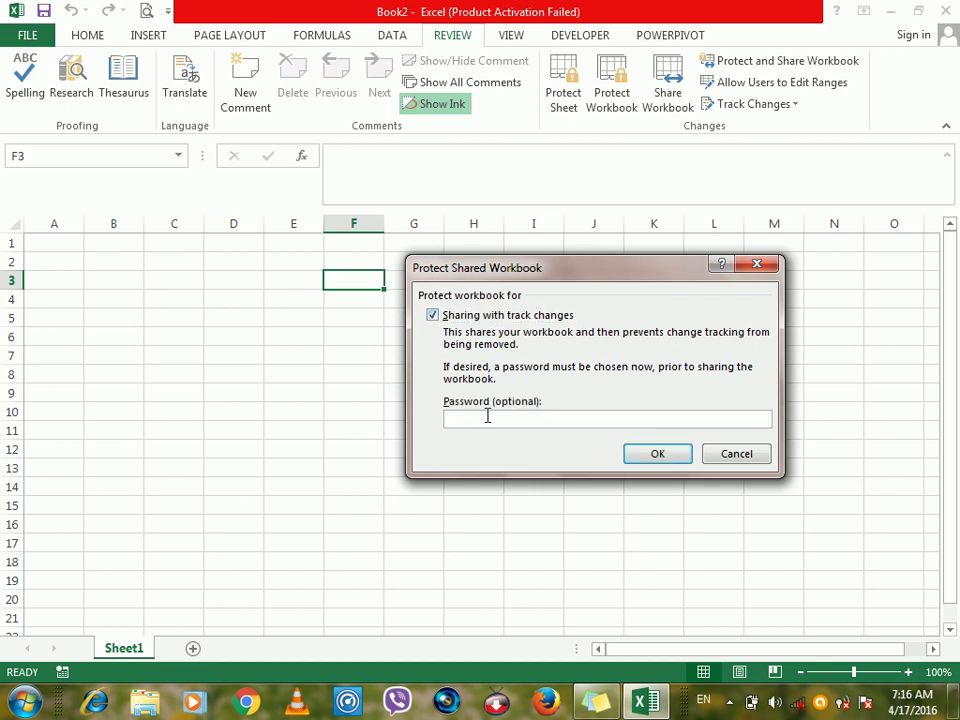
pyautogui.click(737, 455)
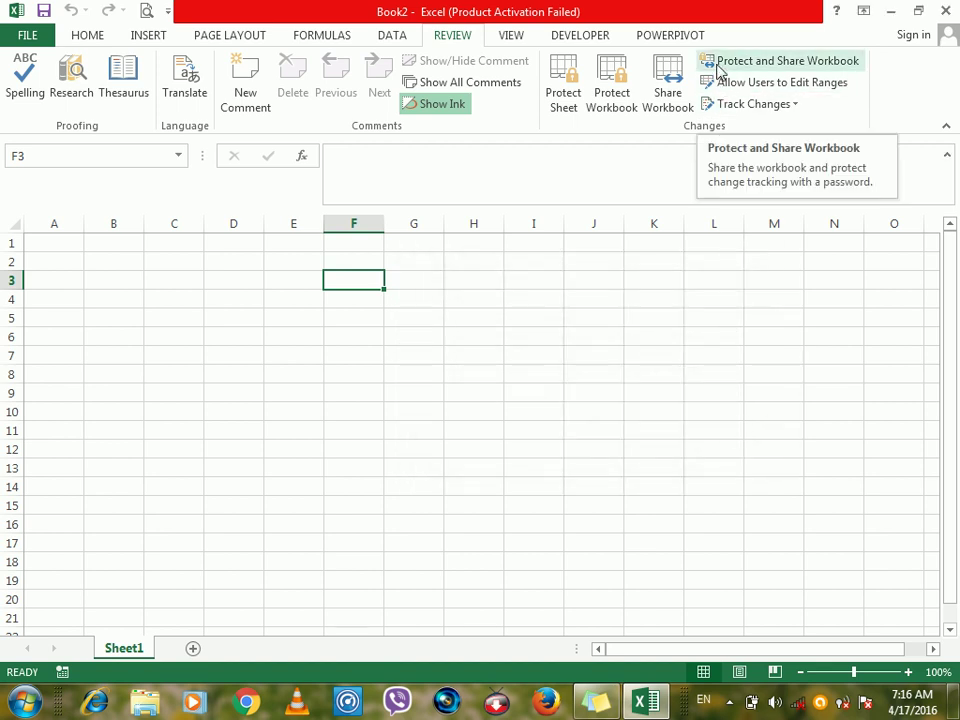
pyautogui.click(719, 71)
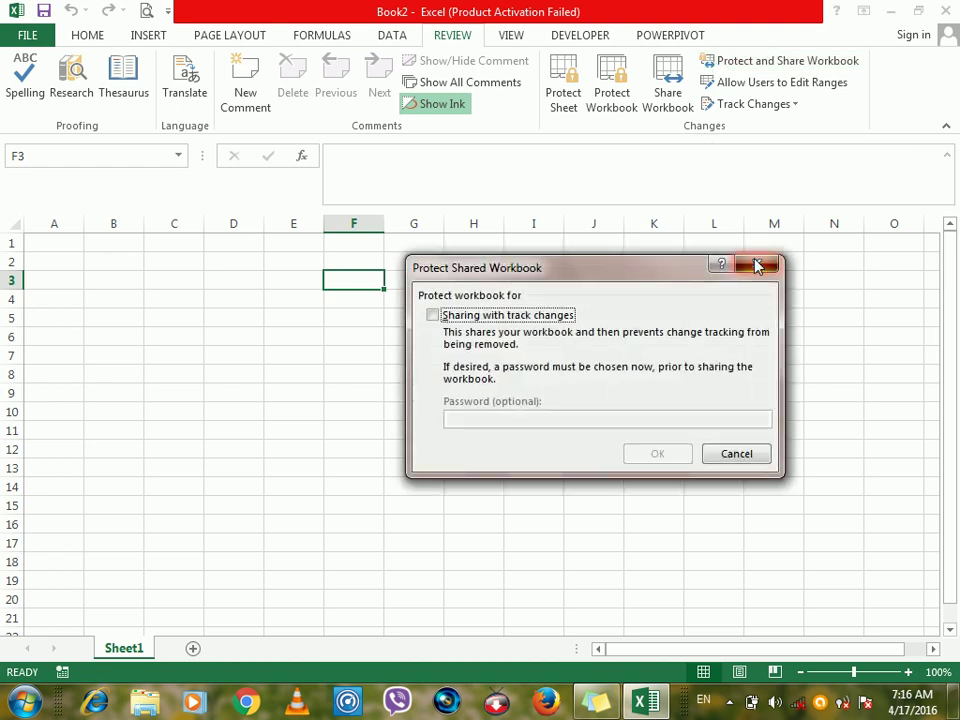
pyautogui.click(757, 265)
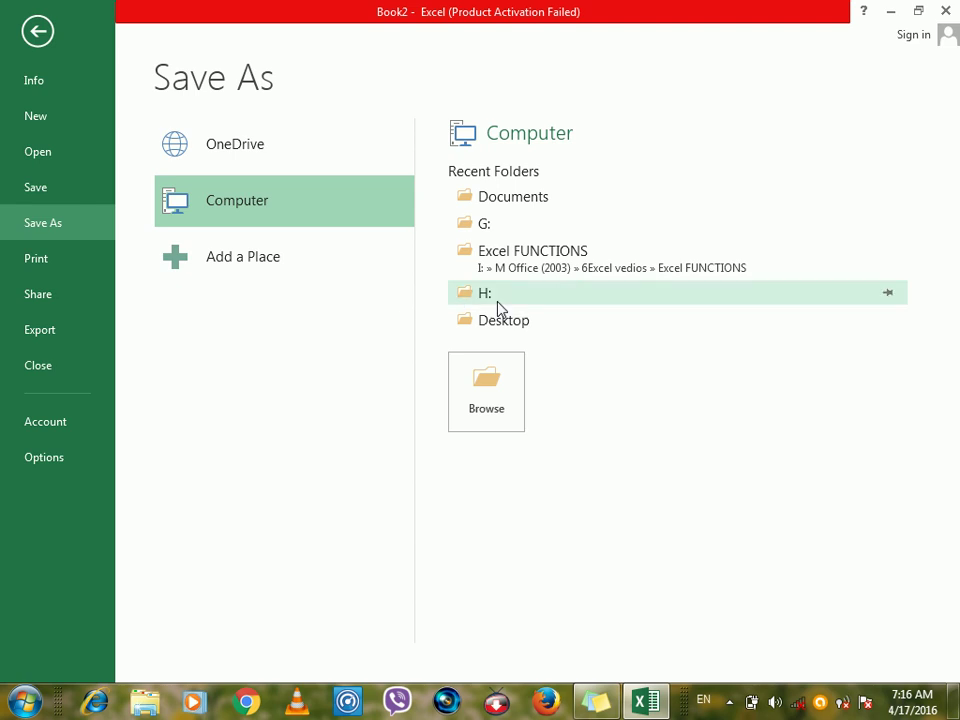
# Choose Documents as the location and save the blank workbook under the name po.
pyautogui.click(488, 201)
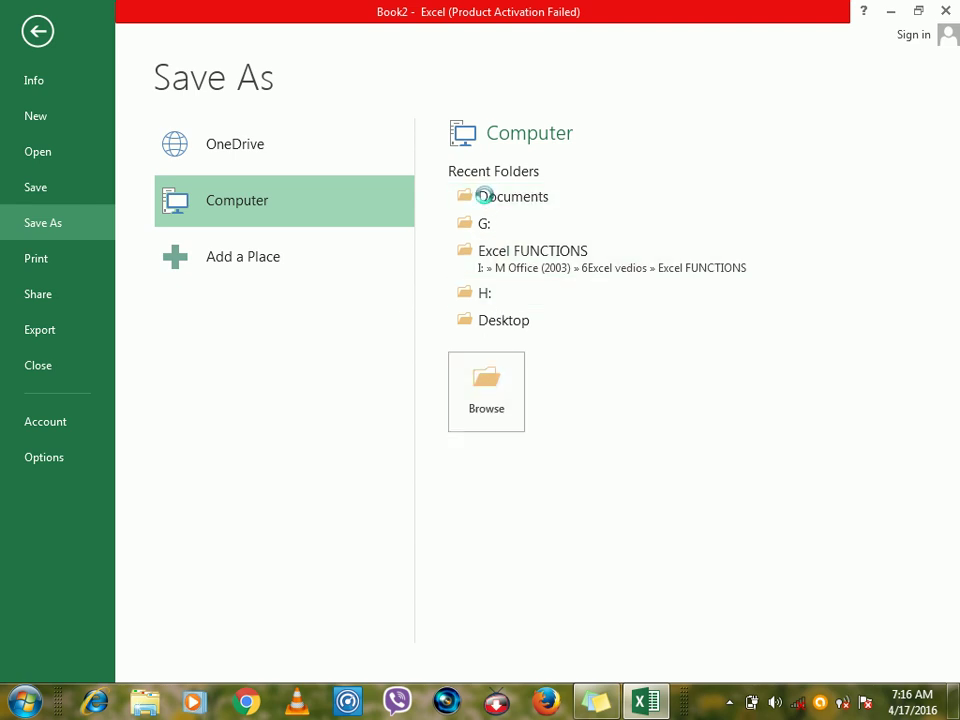
pyautogui.write('p')
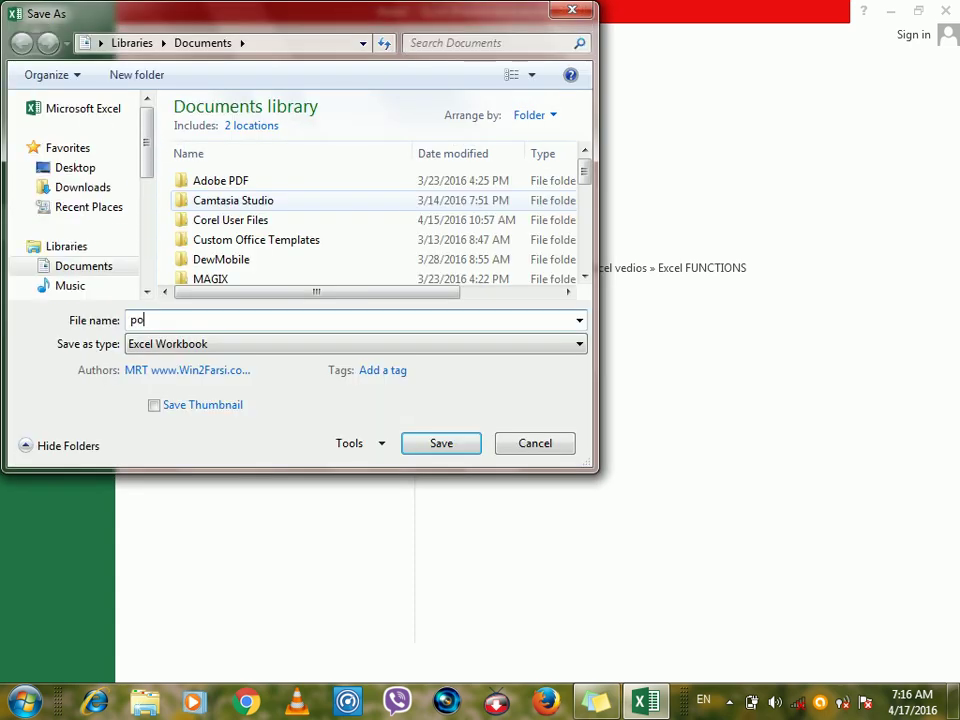
pyautogui.write('o')
pyautogui.press('Return')
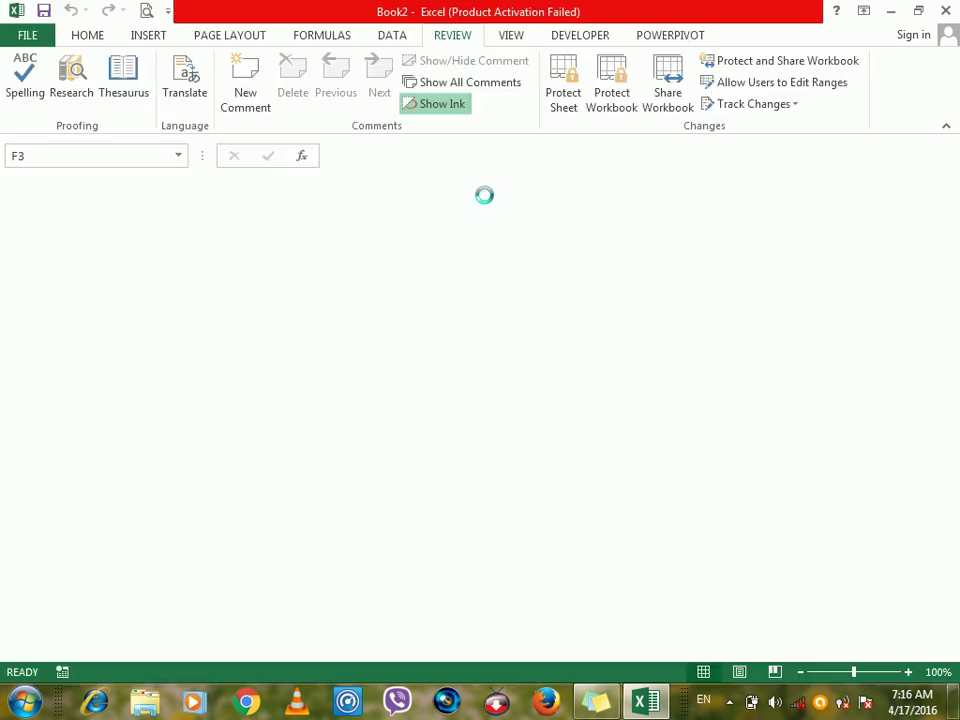
# Share the po workbook with track changes, protect it with a password, and save it as shared.
pyautogui.click(740, 63)
pyautogui.click(503, 316)
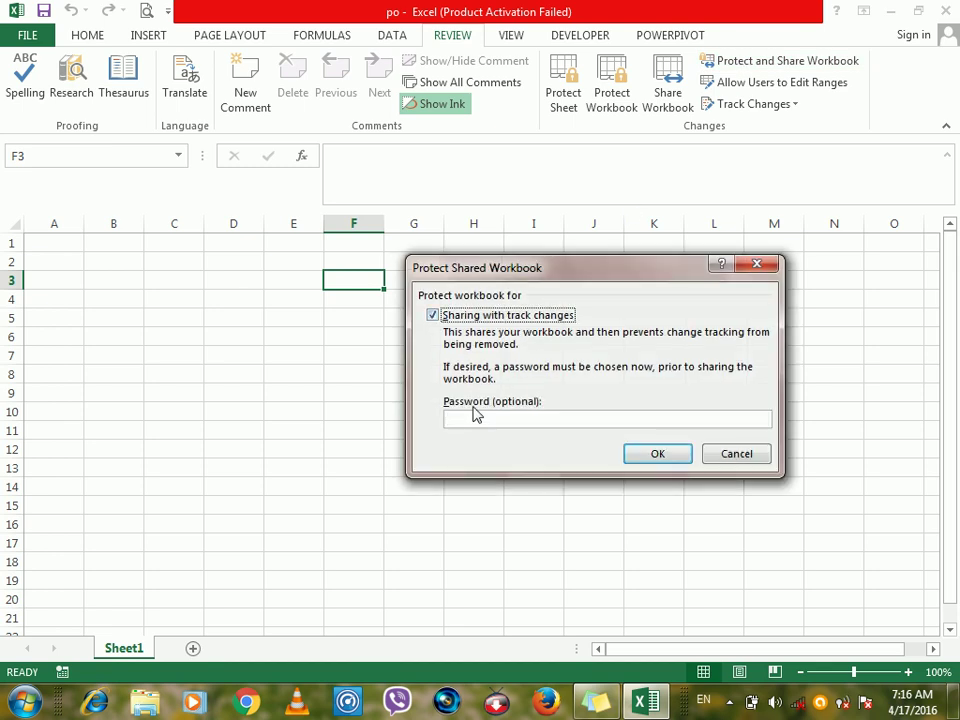
pyautogui.click(473, 418)
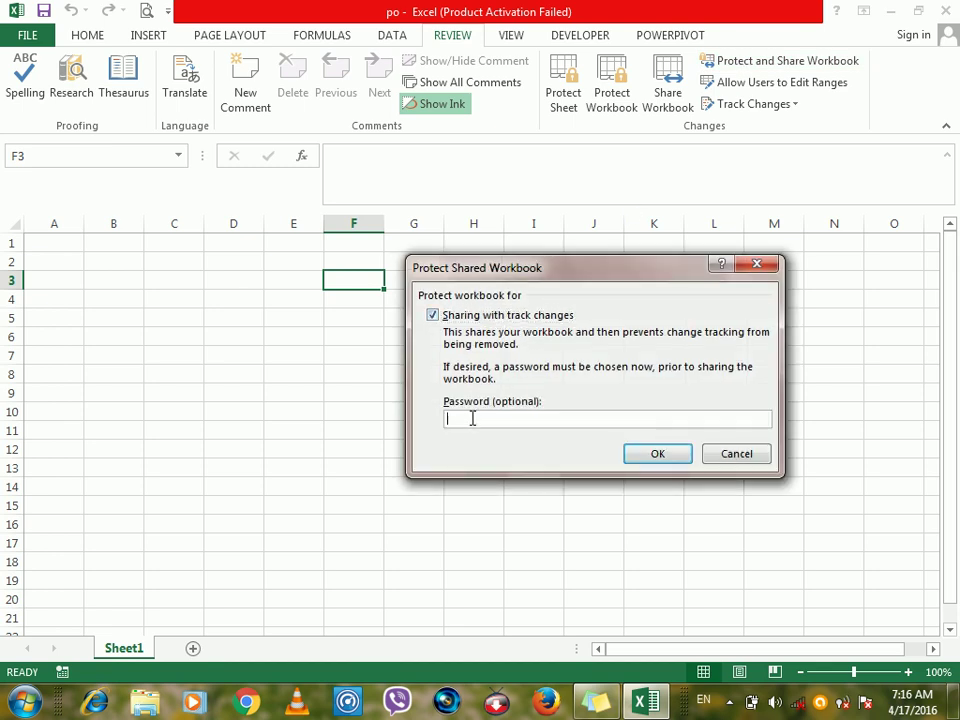
pyautogui.click(650, 458)
pyautogui.write('12')
pyautogui.press('Return')
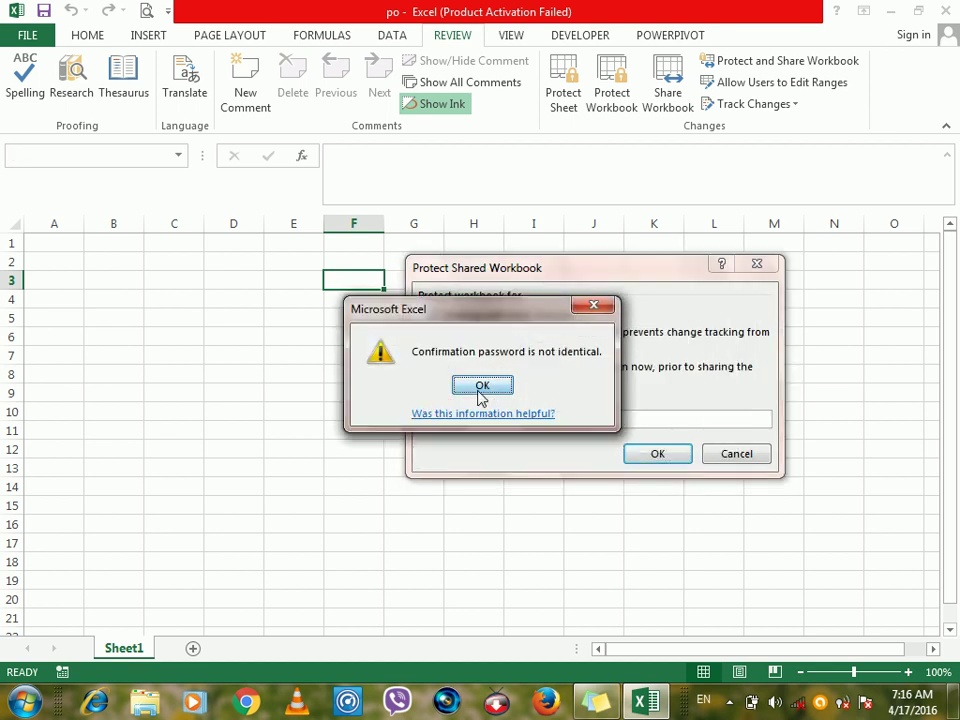
pyautogui.click(481, 388)
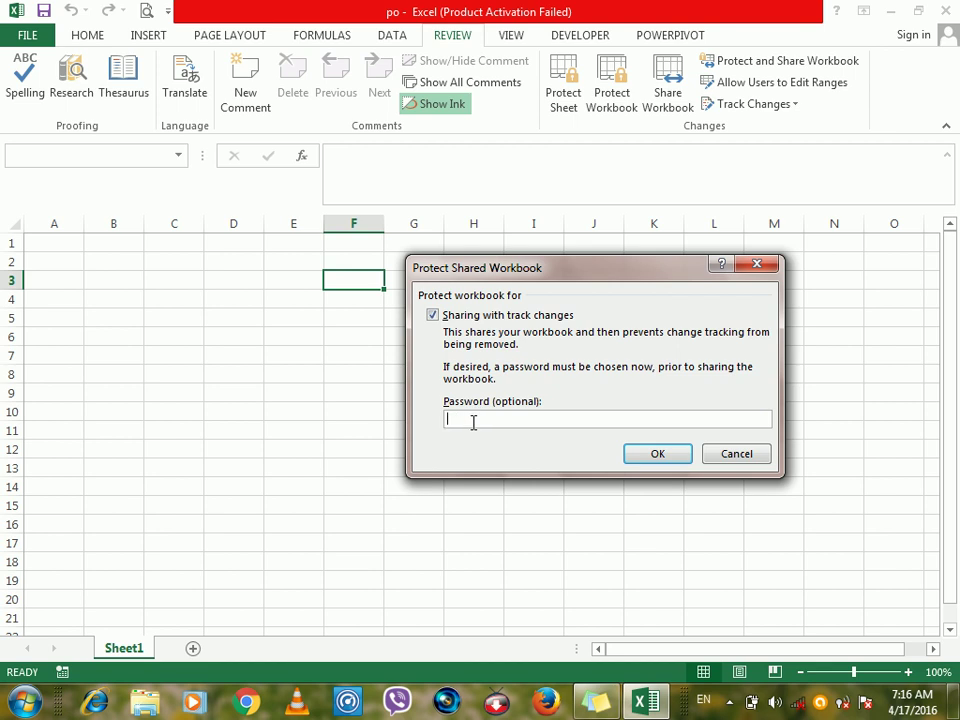
pyautogui.press('Return')
pyautogui.write('12')
pyautogui.press('Return')
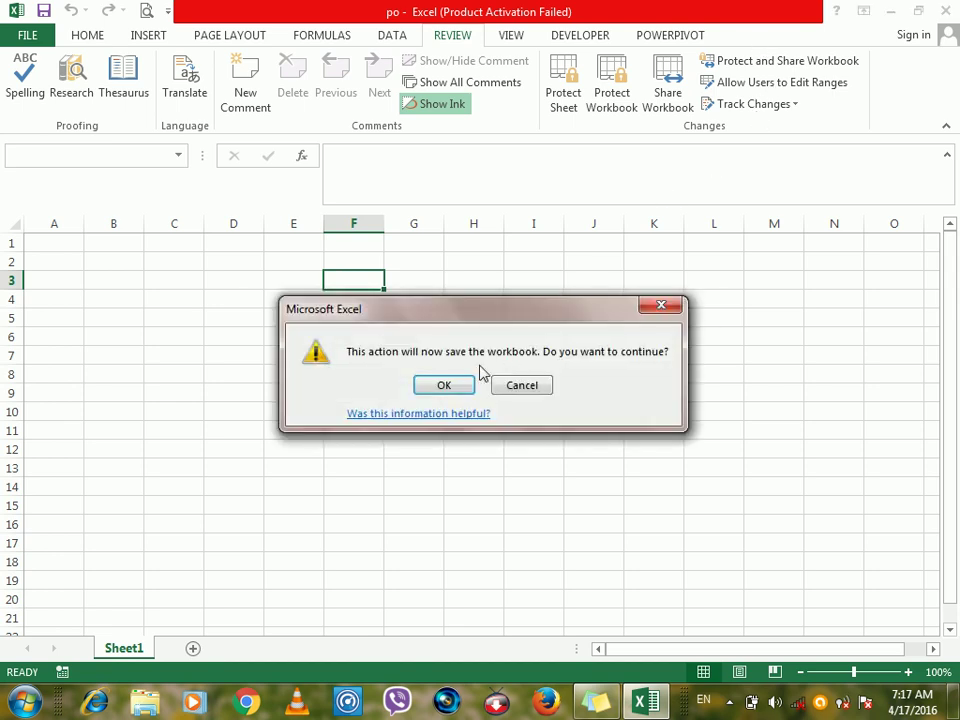
pyautogui.click(446, 385)
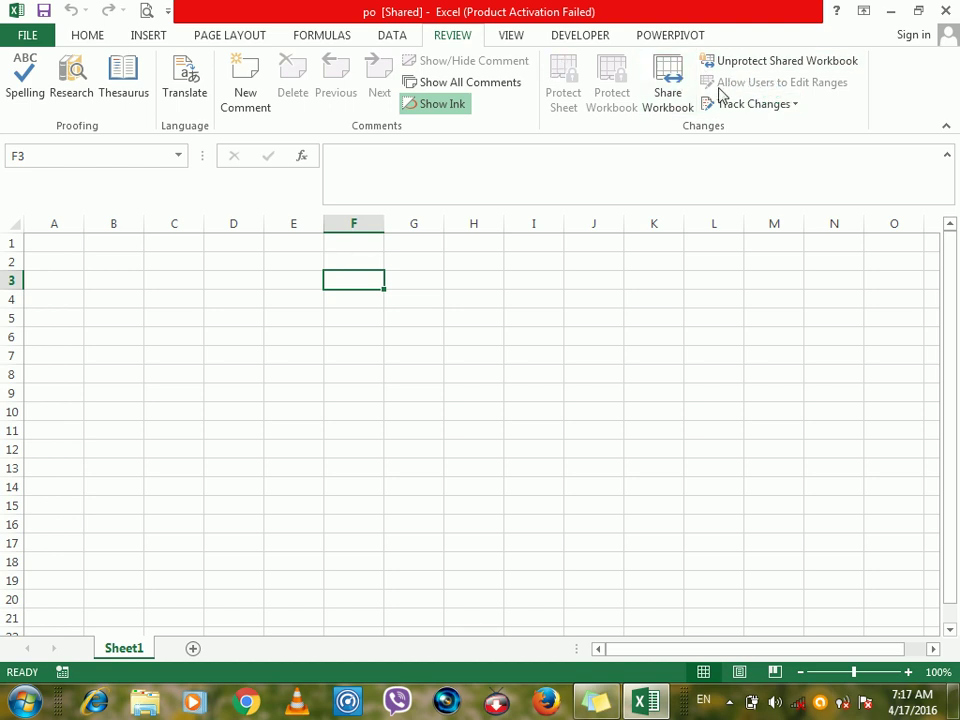
pyautogui.click(669, 90)
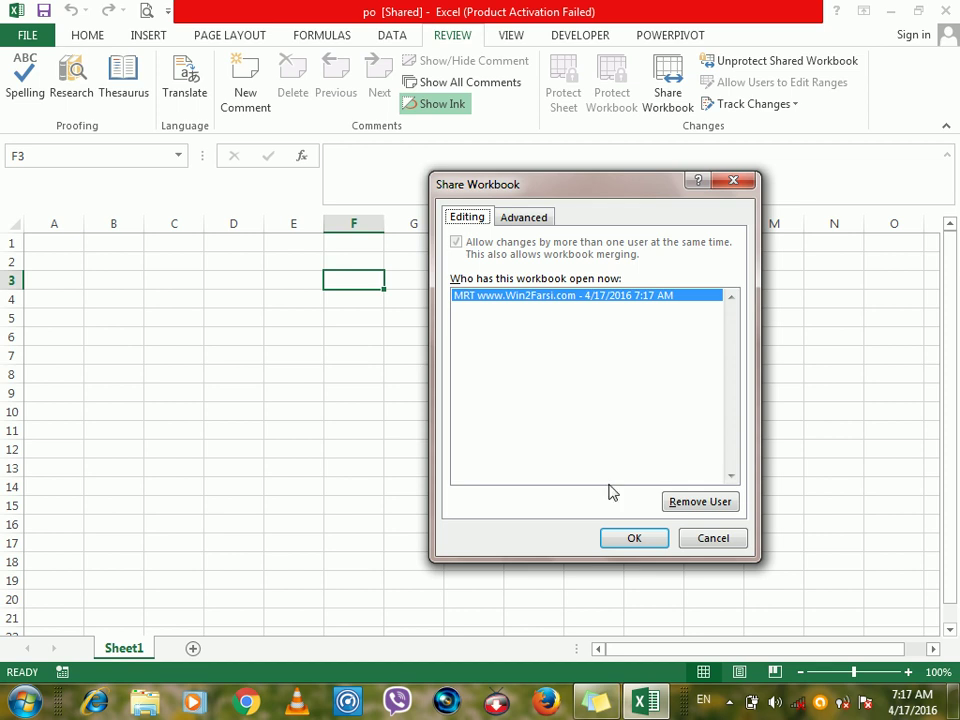
pyautogui.click(697, 503)
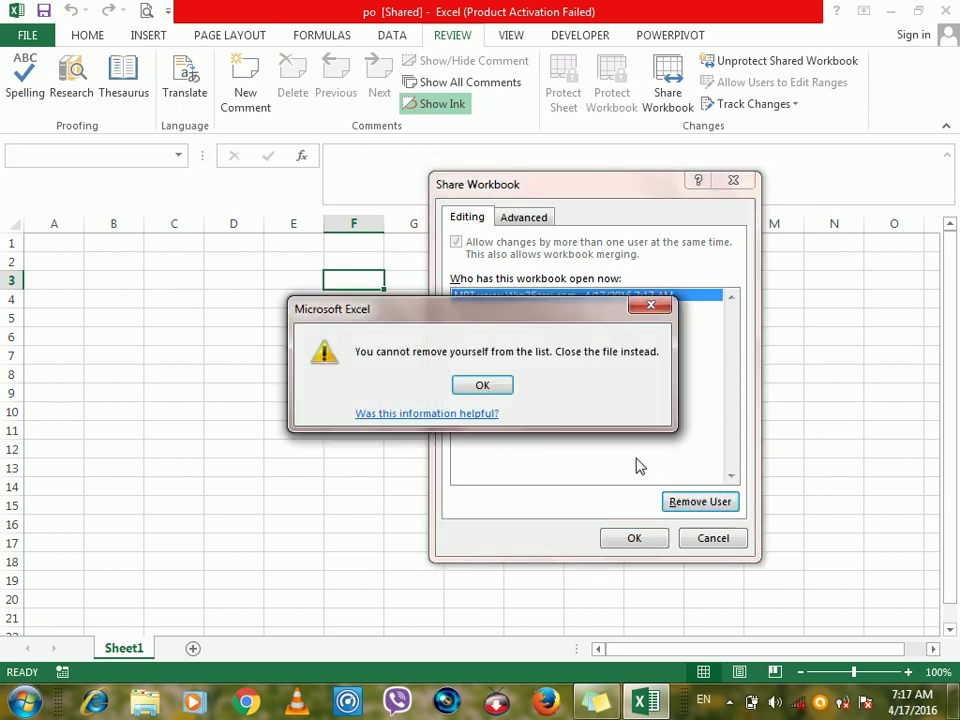
pyautogui.click(483, 387)
pyautogui.click(520, 220)
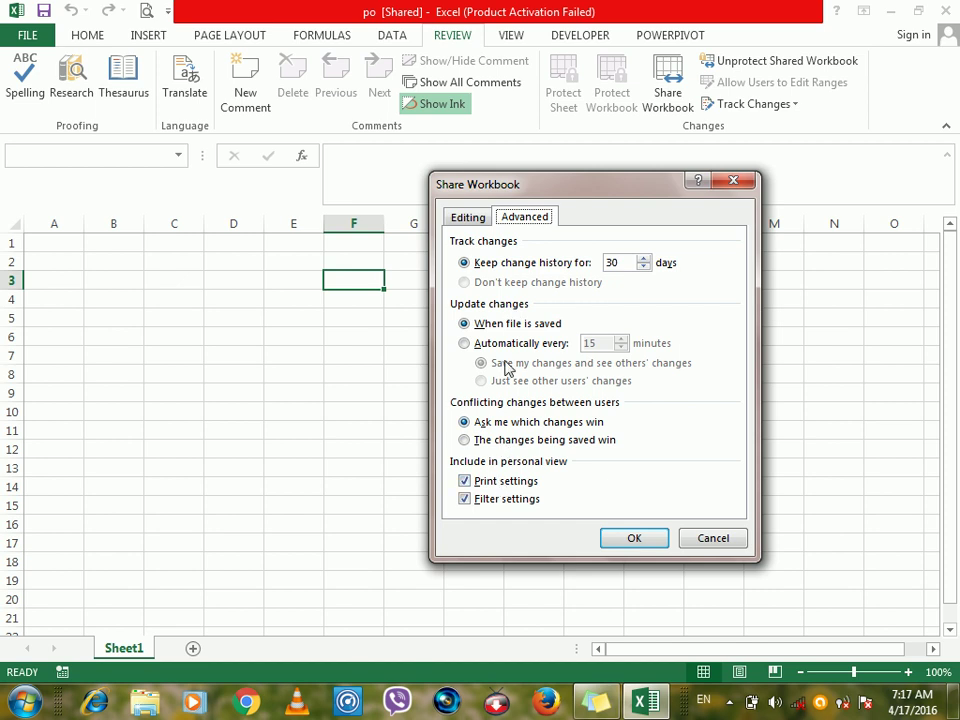
pyautogui.doubleClick(636, 263)
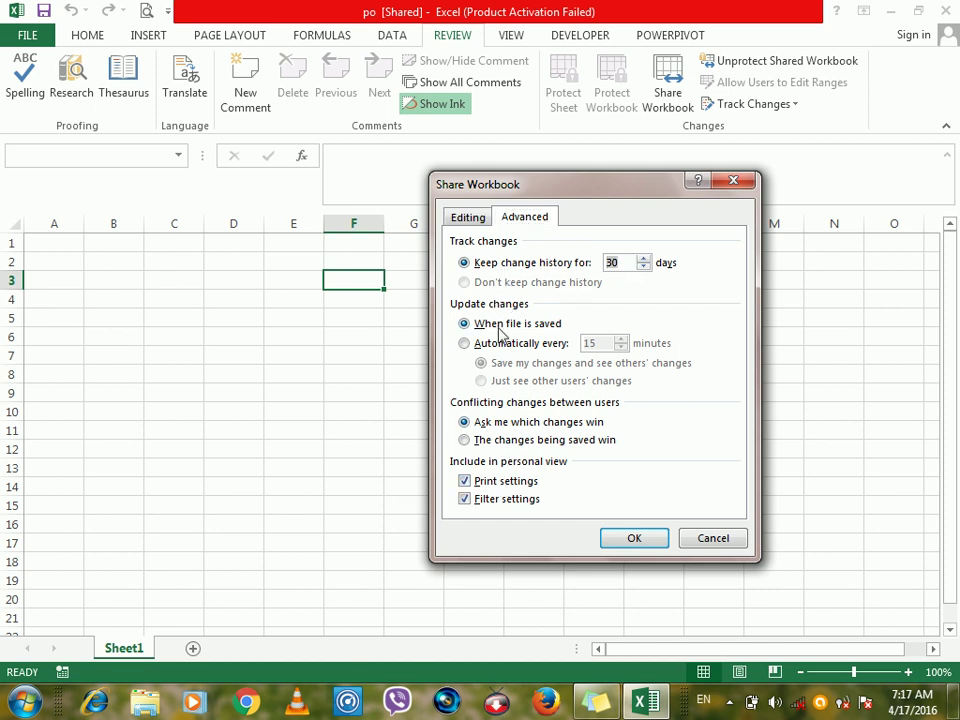
pyautogui.click(552, 346)
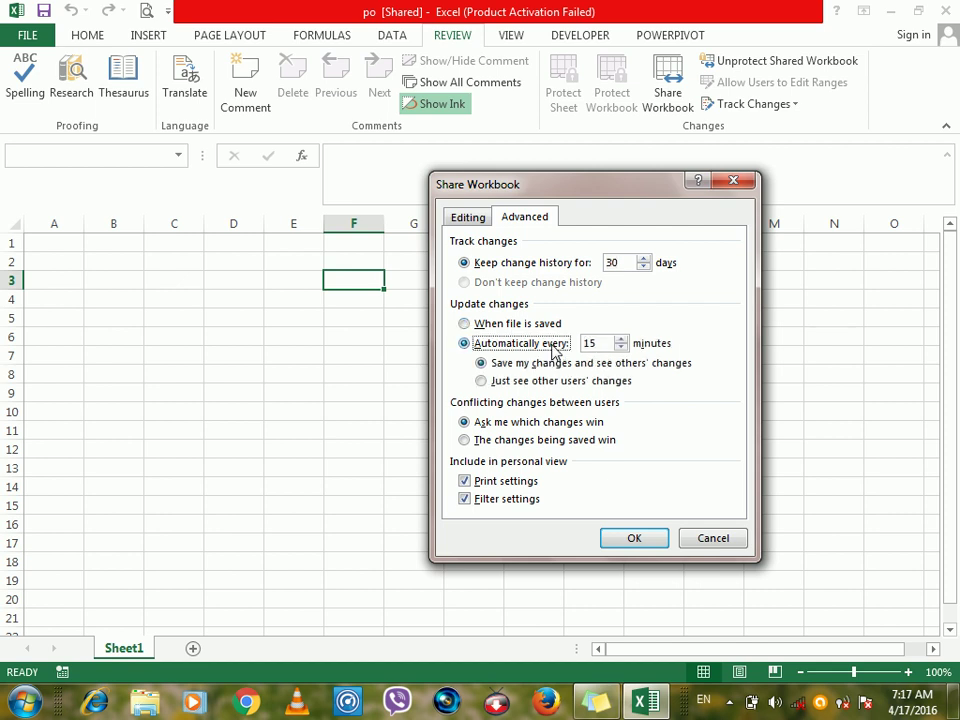
pyautogui.click(535, 326)
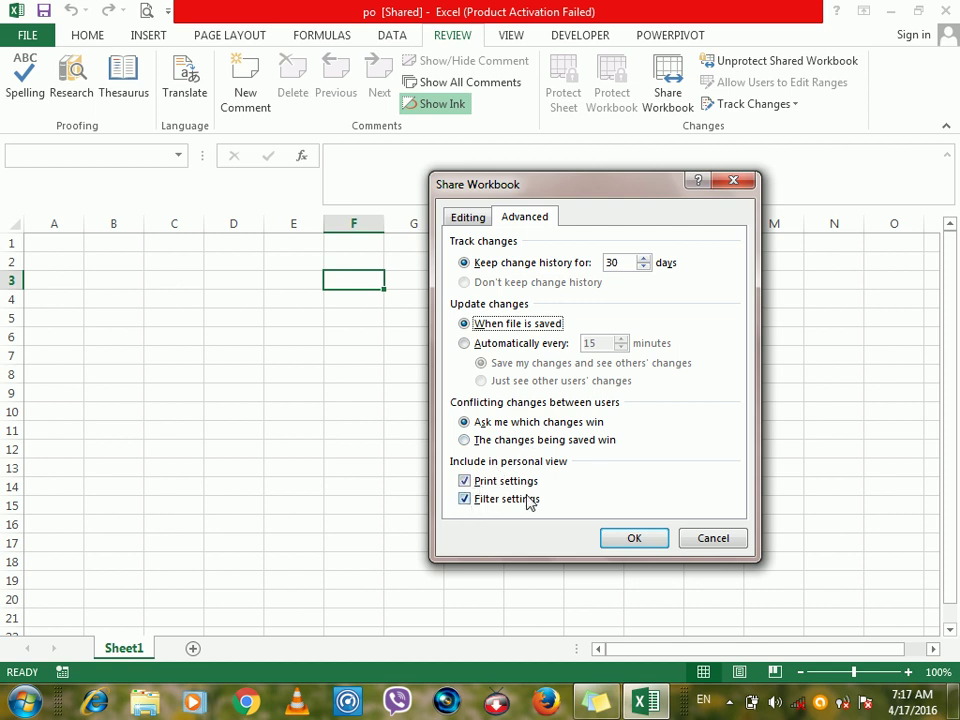
pyautogui.click(462, 218)
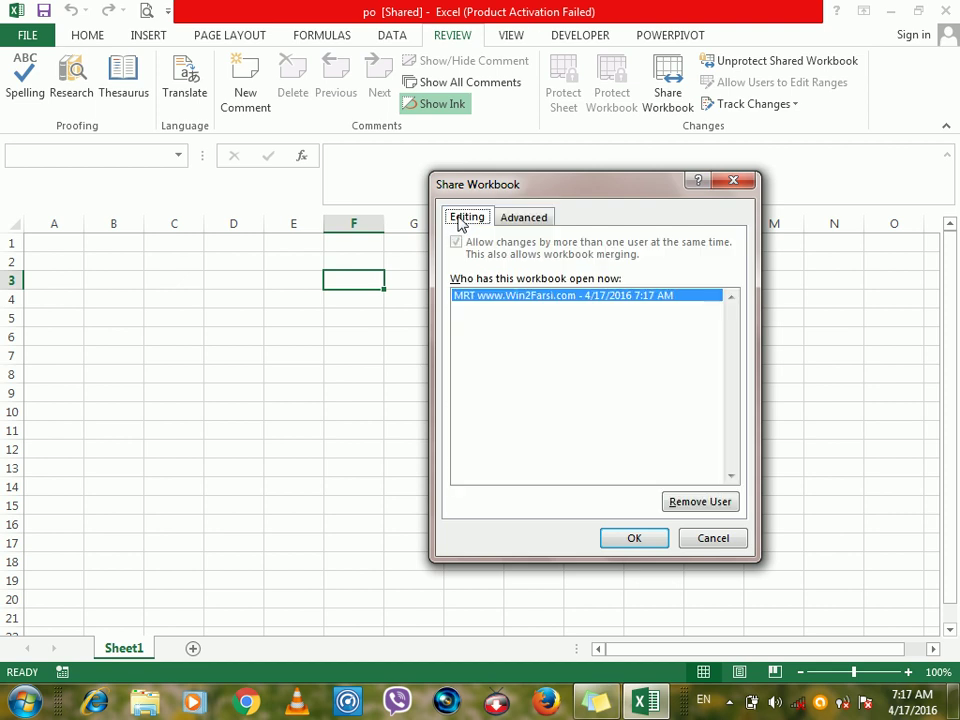
pyautogui.click(653, 540)
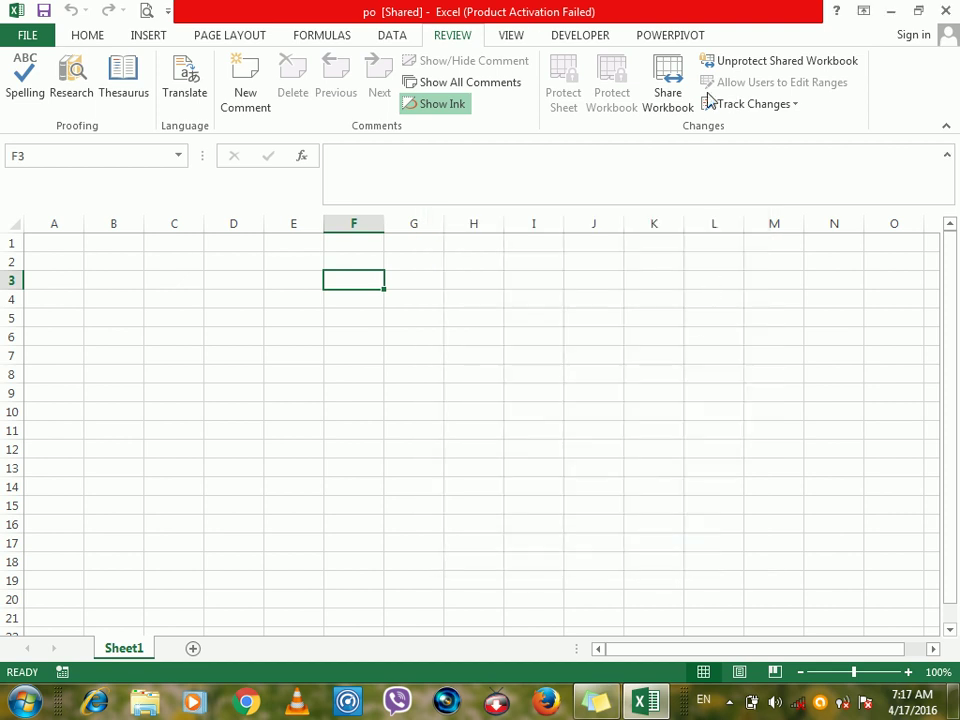
# Unprotect po with its password, stop sharing it, and leave Protect Workbook unchanged.
pyautogui.click(724, 66)
pyautogui.write('12')
pyautogui.press('Return')
pyautogui.click(435, 420)
pyautogui.click(611, 90)
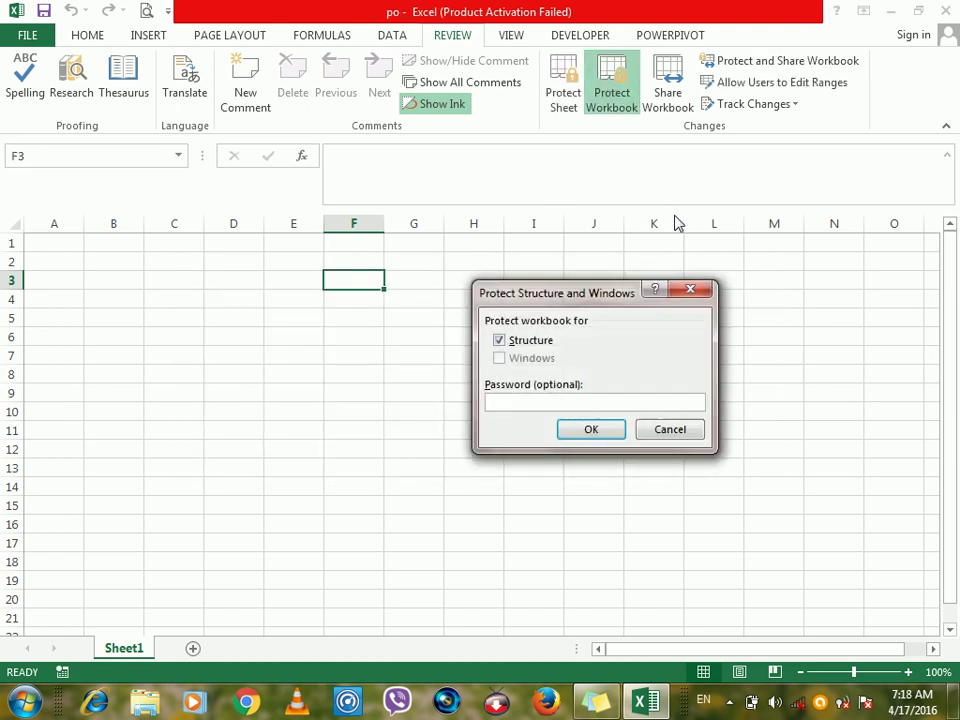
pyautogui.click(689, 290)
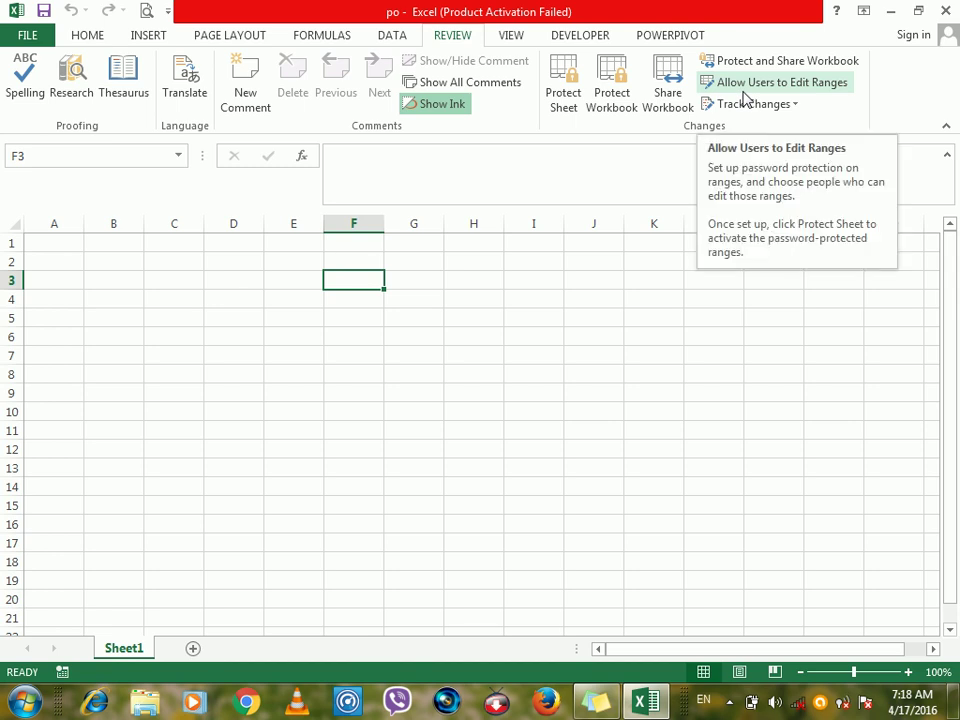
# Give cells D3:J14 a yellow fill, then bring up the empty Allow Users to Edit Ranges list.
pyautogui.click(407, 277)
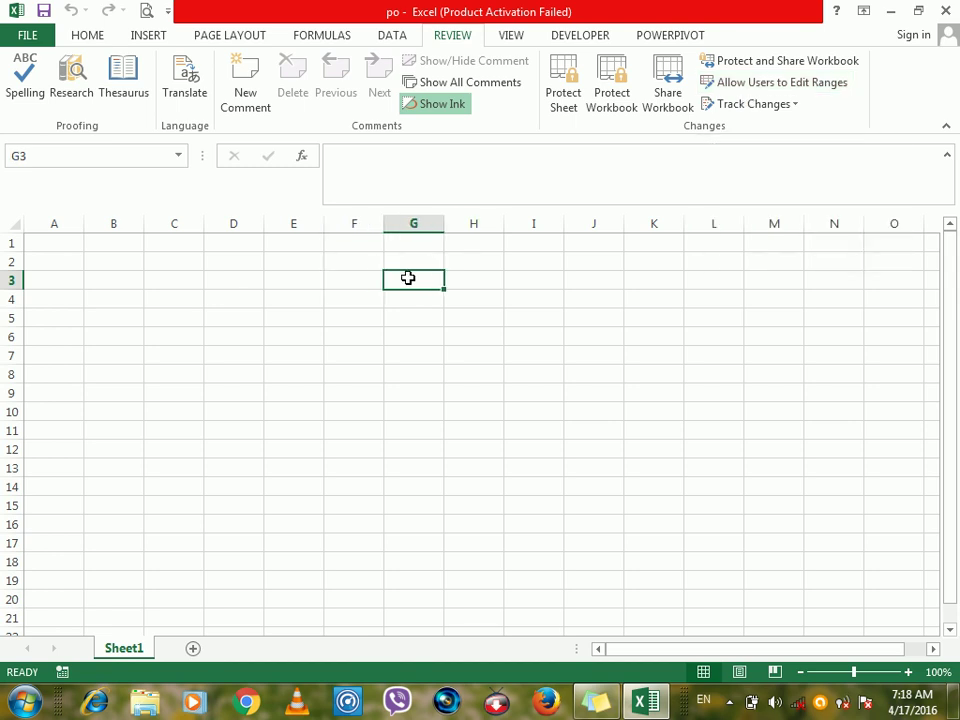
pyautogui.click(251, 284)
pyautogui.moveTo(387, 296); pyautogui.dragTo(565, 489)
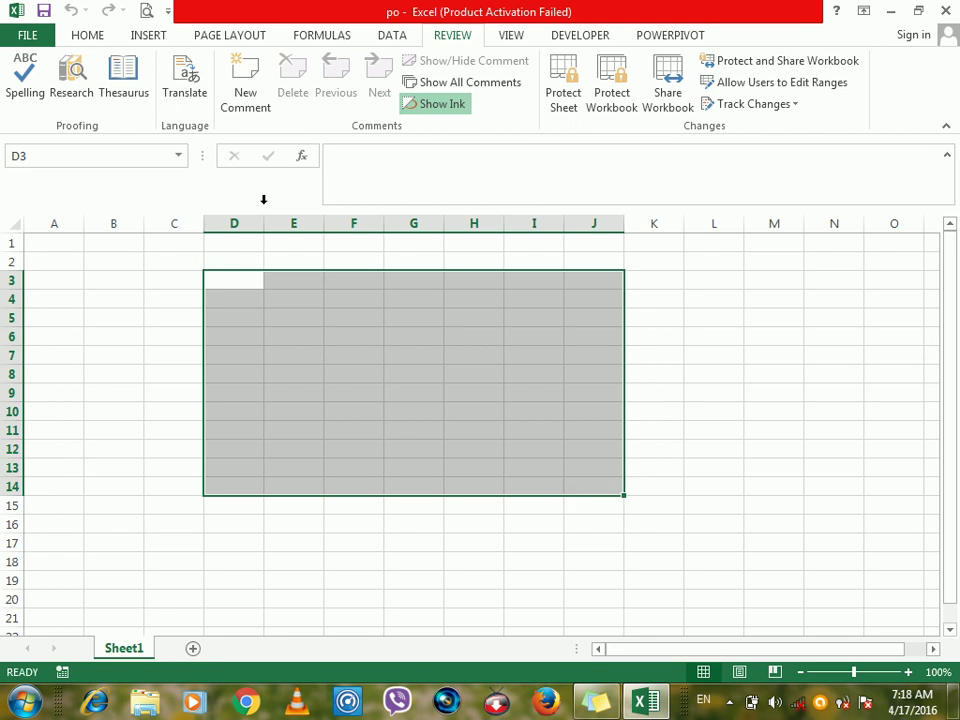
pyautogui.click(88, 36)
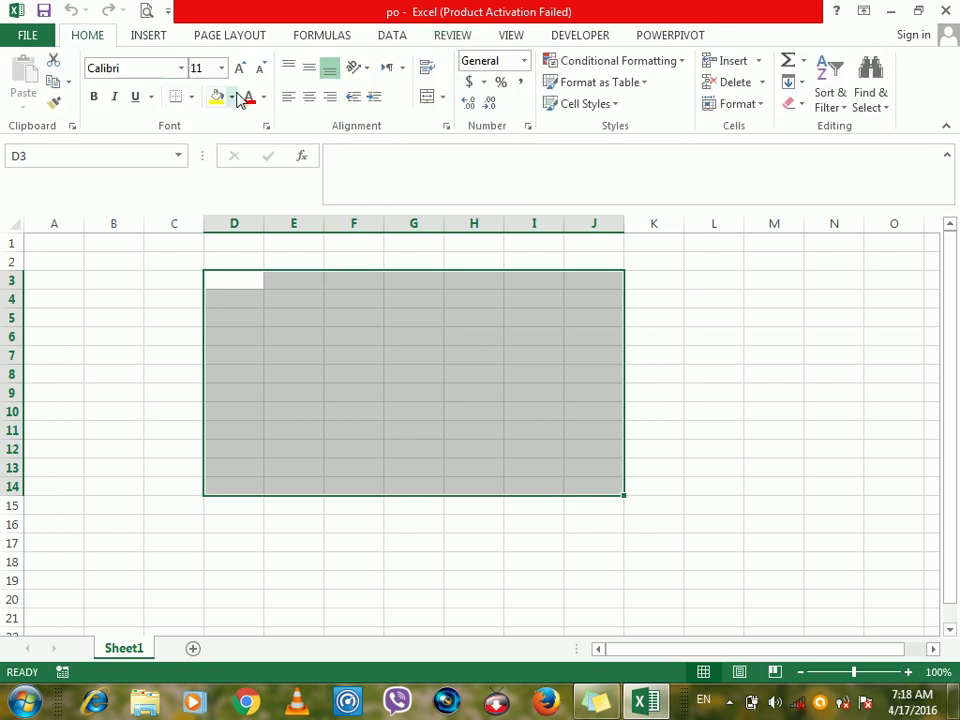
pyautogui.click(215, 97)
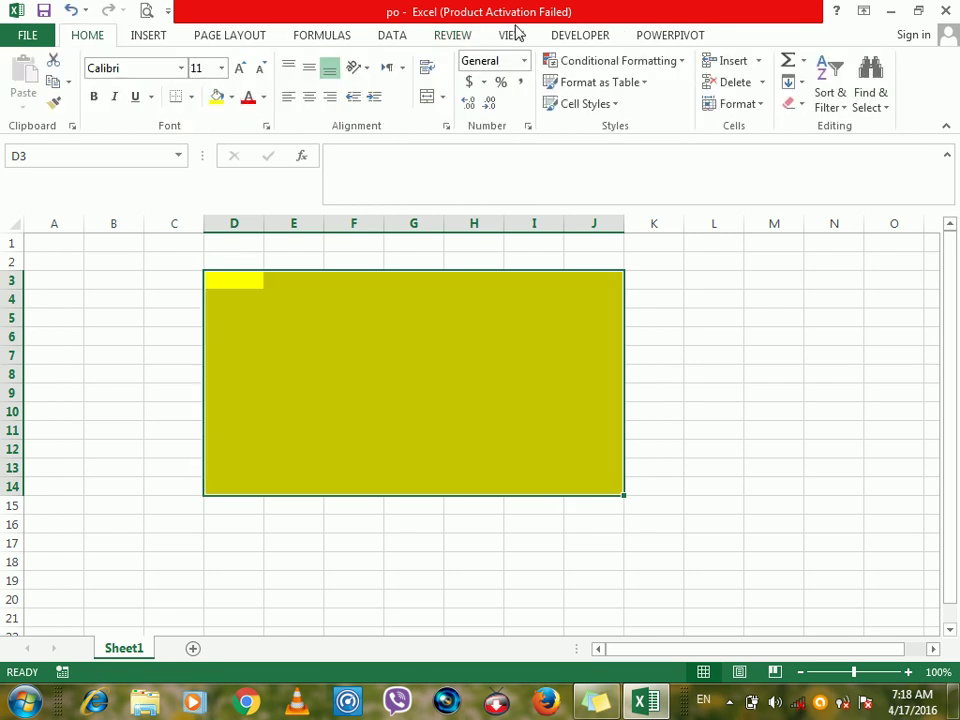
pyautogui.click(453, 36)
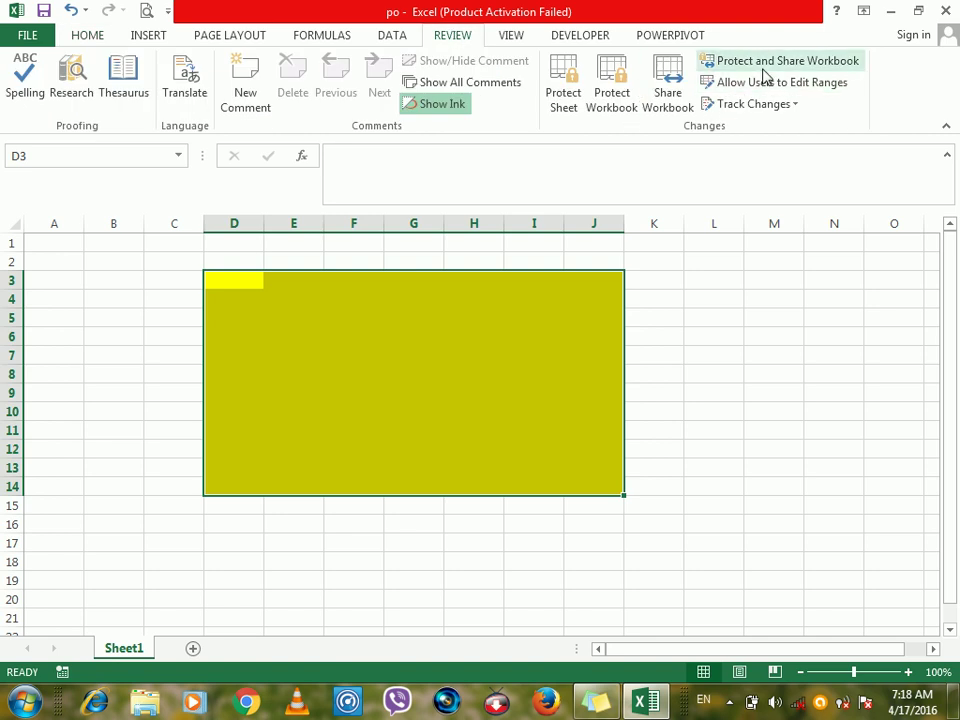
pyautogui.click(762, 86)
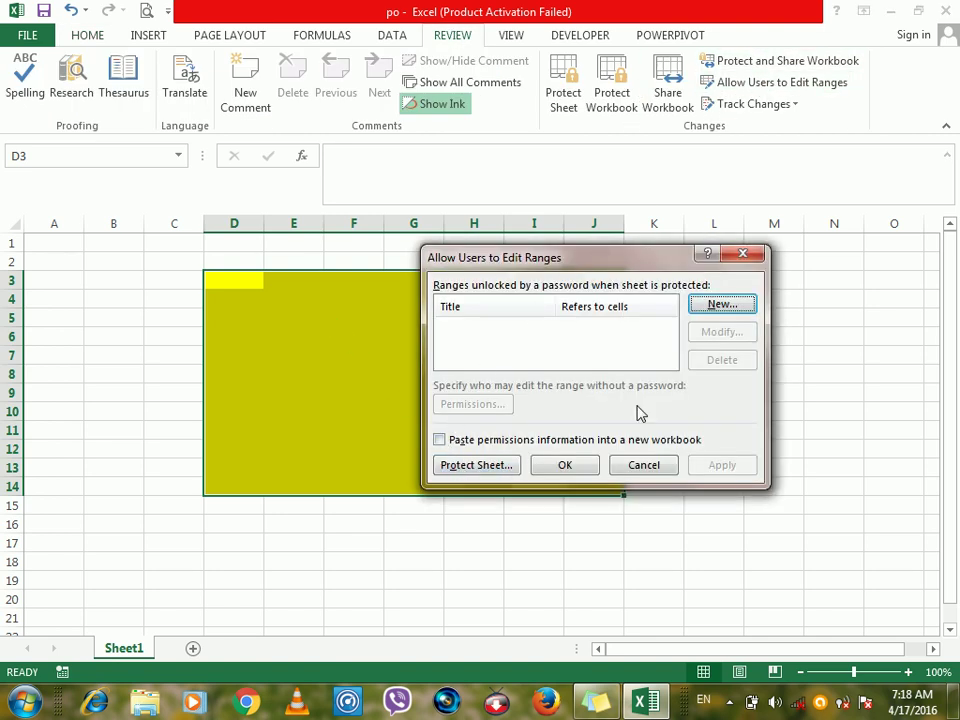
# Add a new editable range Range1 for D3:J14 with its own confirmed password.
pyautogui.click(720, 304)
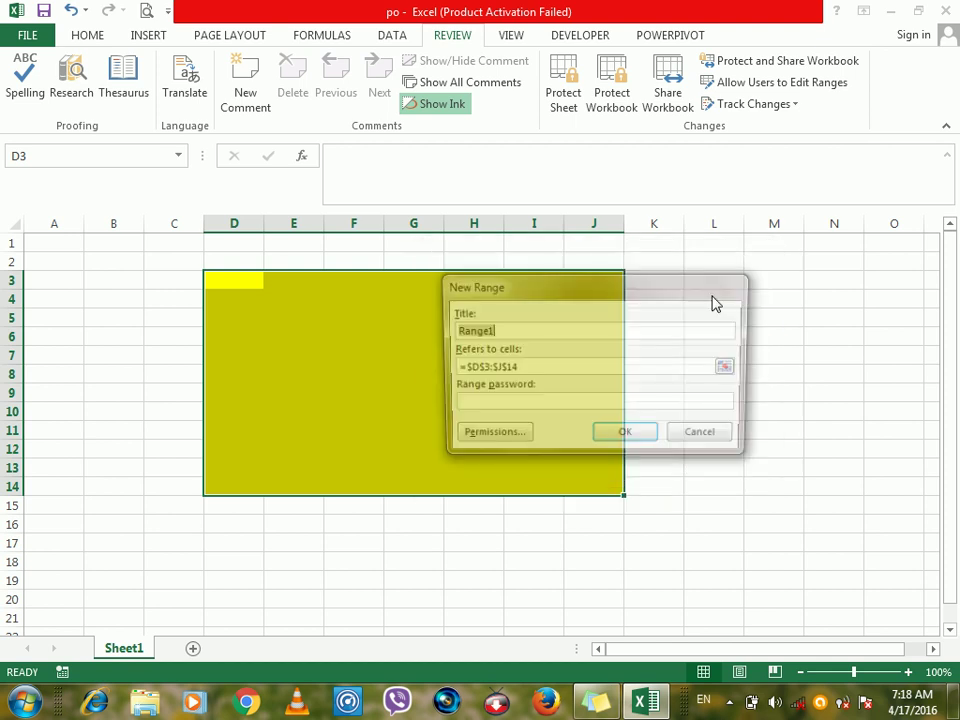
pyautogui.click(473, 405)
pyautogui.write('12')
pyautogui.press('Return')
pyautogui.write('12')
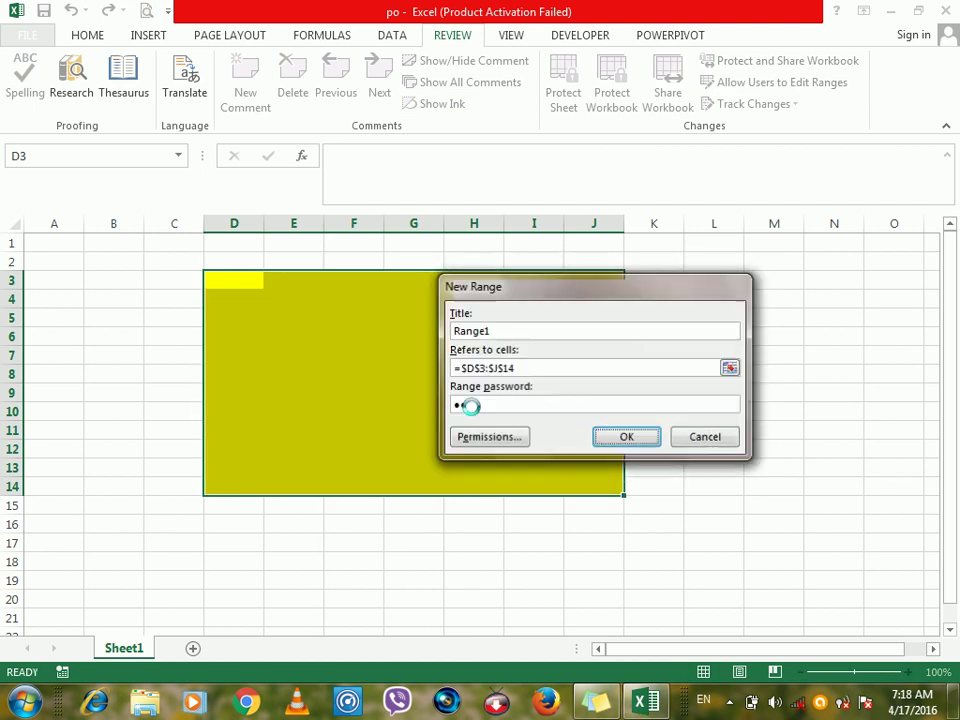
pyautogui.press('Return')
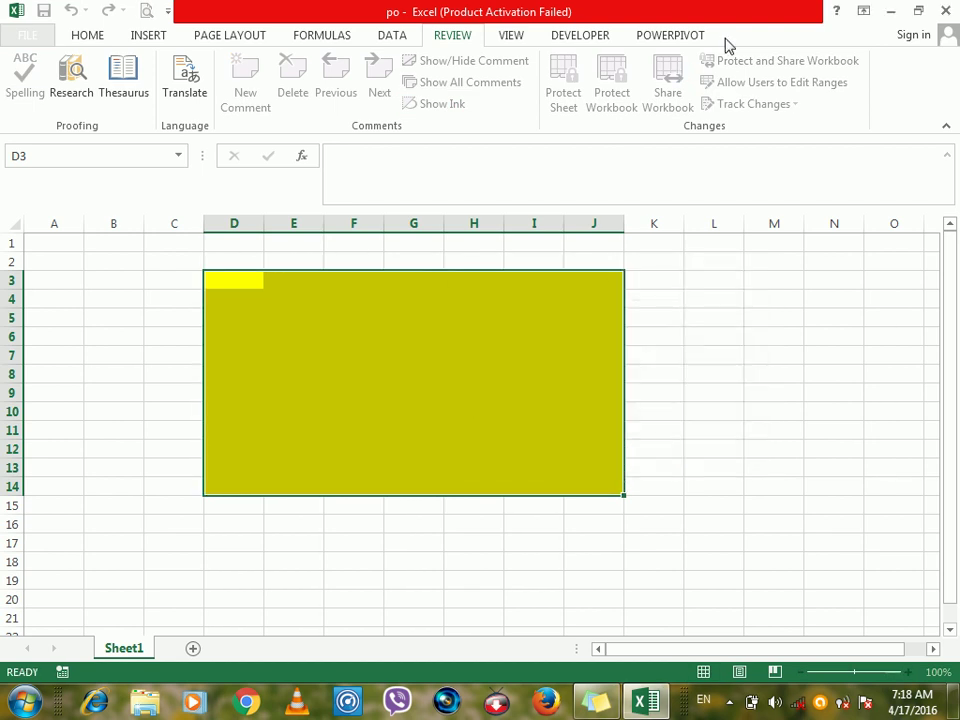
# Protect the sheet with a password and confirm the re-entered password.
pyautogui.click(476, 466)
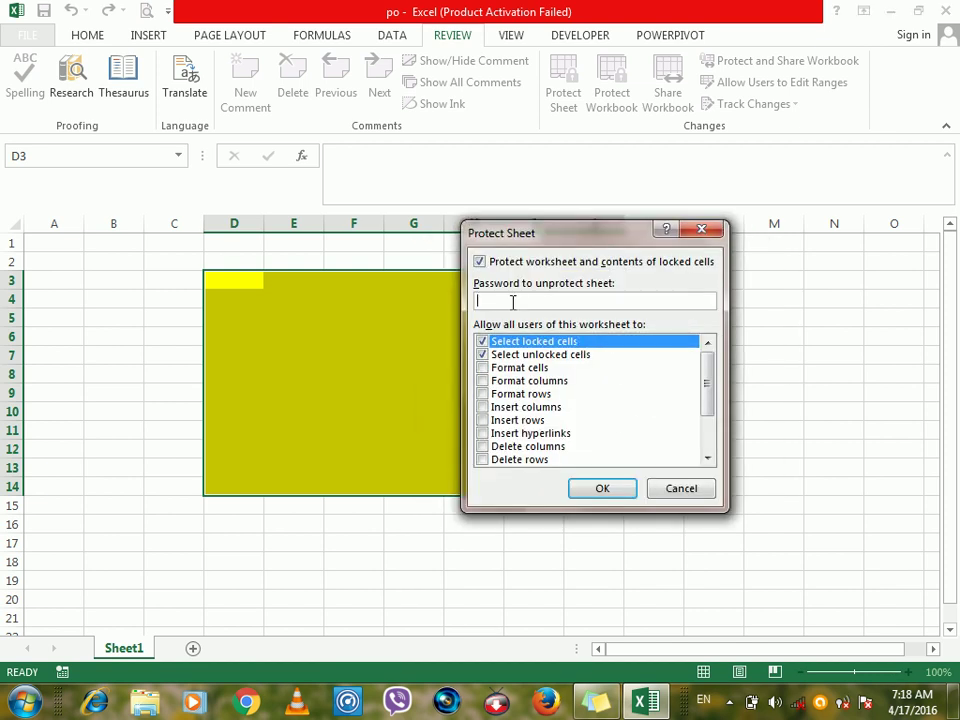
pyautogui.write('12')
pyautogui.click(594, 487)
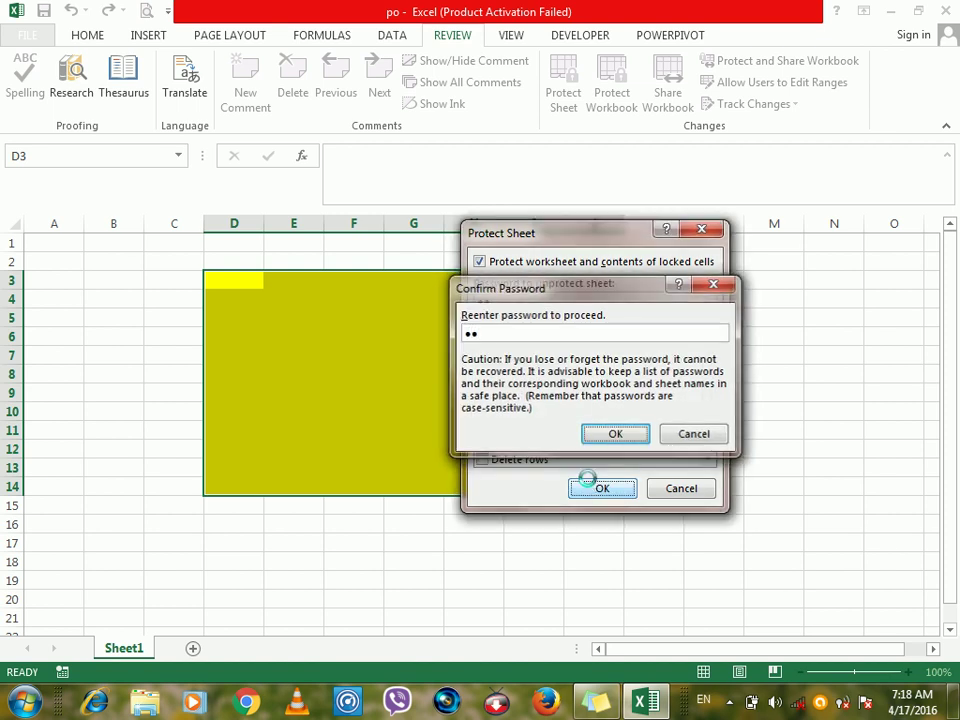
pyautogui.press('Return')
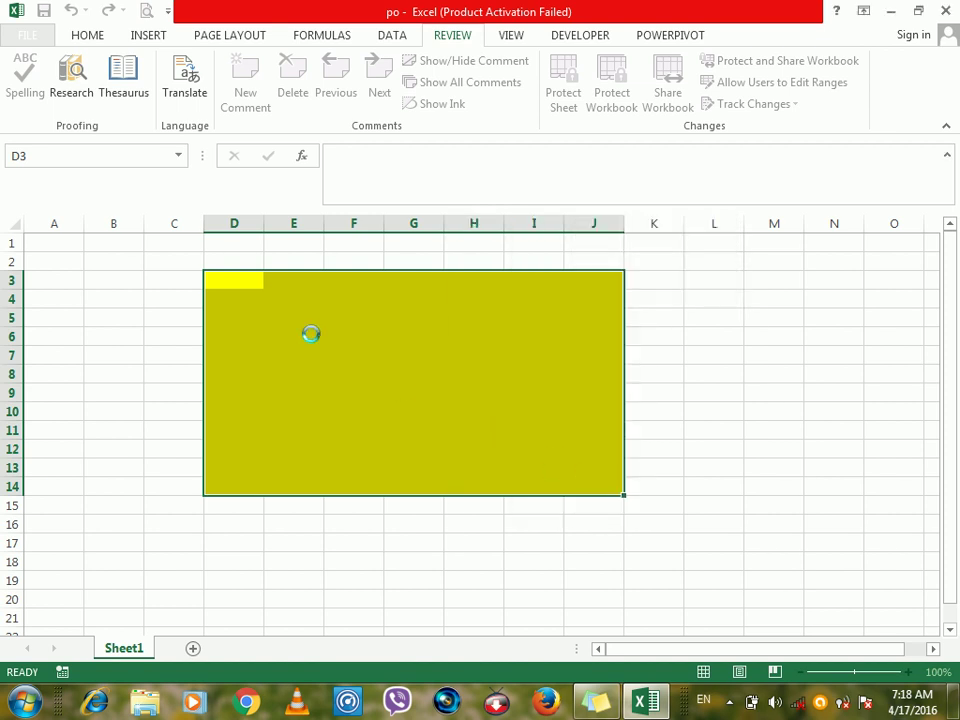
# Unlock the protected yellow range by entering the range password.
pyautogui.doubleClick(312, 332)
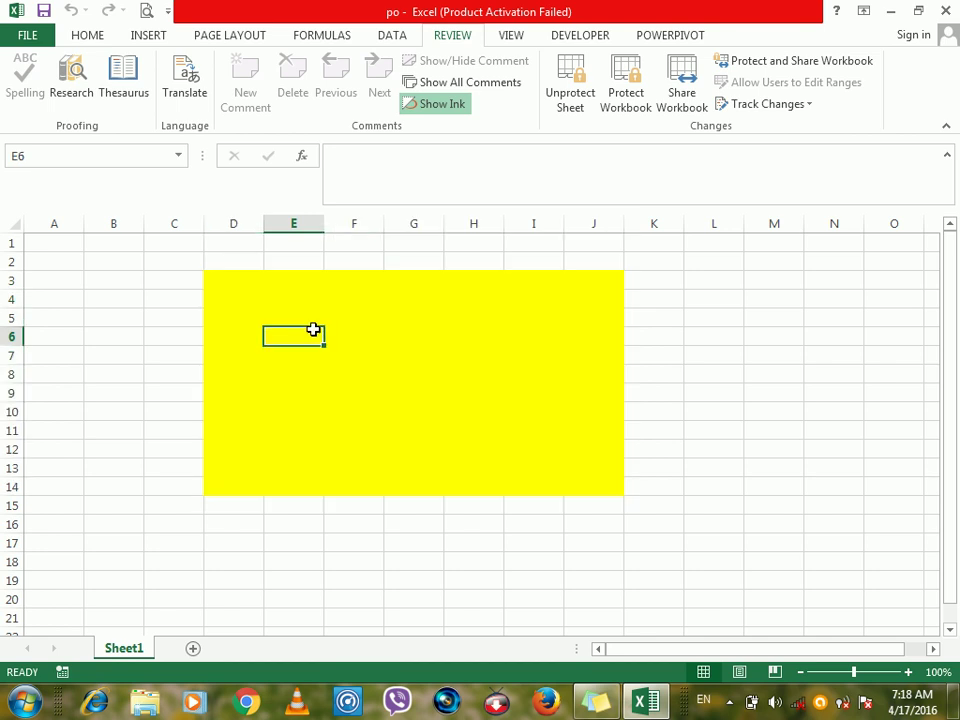
pyautogui.write('12345')
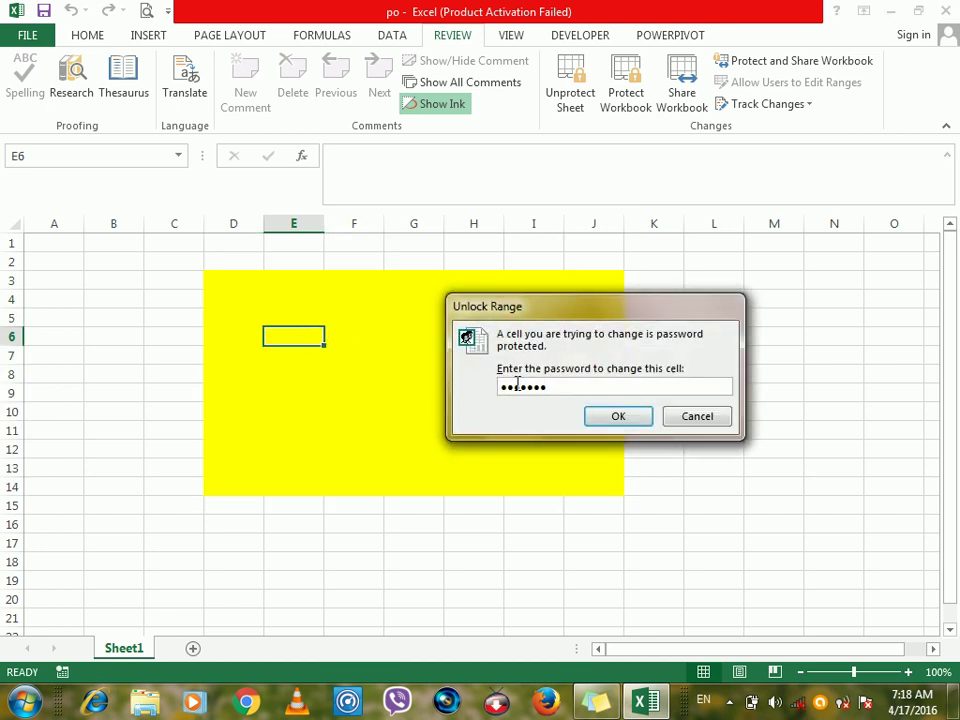
pyautogui.press('BackSpace')
pyautogui.press('BackSpace')
pyautogui.press('BackSpace')
pyautogui.press('BackSpace')
pyautogui.press('BackSpace')
pyautogui.press('BackSpace')
pyautogui.press('BackSpace')
pyautogui.write('12345')
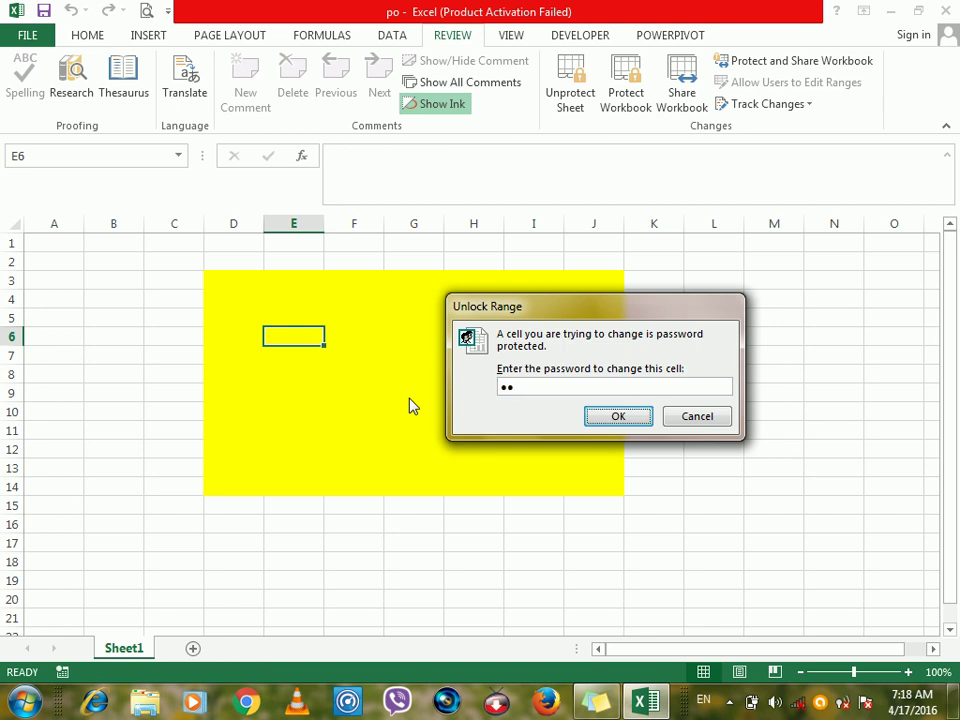
pyautogui.press('Return')
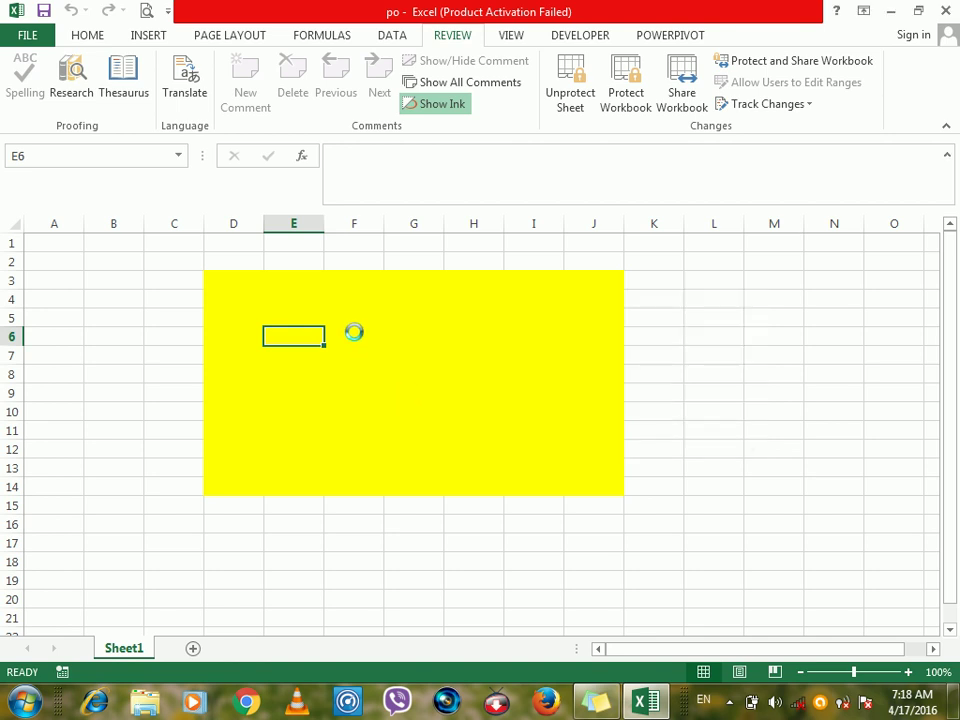
# Type sample text entries down column E from E5, dismissing the protected-cell warning outside the range.
pyautogui.click(354, 332)
pyautogui.click(296, 317)
pyautogui.write('dzsfsdf')
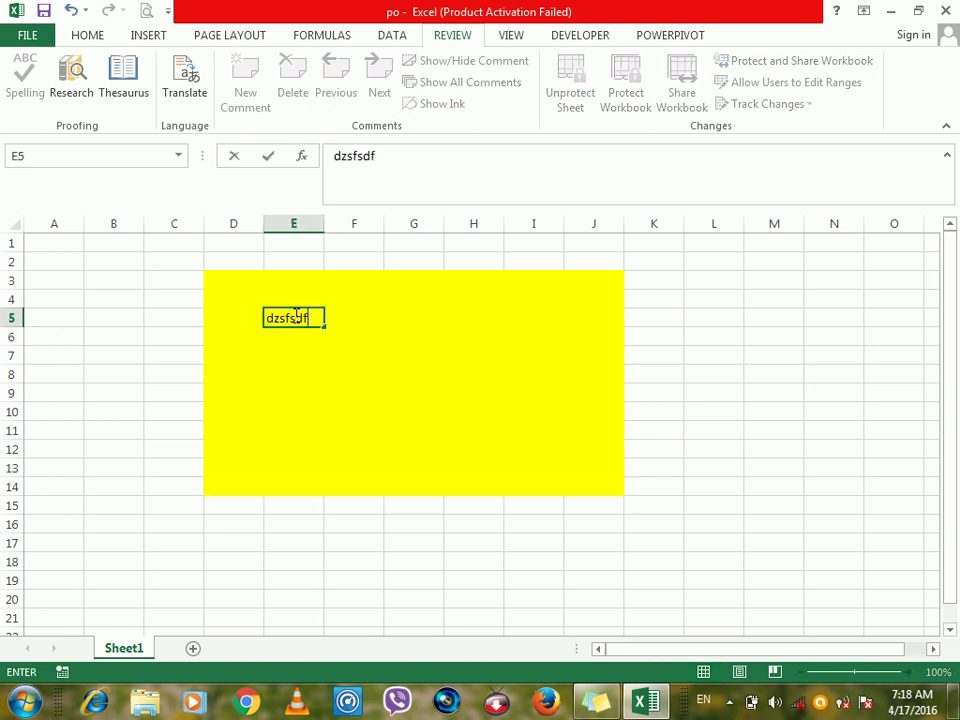
pyautogui.write('sd f sd f sdf sd f sd')
pyautogui.press('Return')
pyautogui.write('f')
pyautogui.press('Return')
pyautogui.write('sdf')
pyautogui.press('Return')
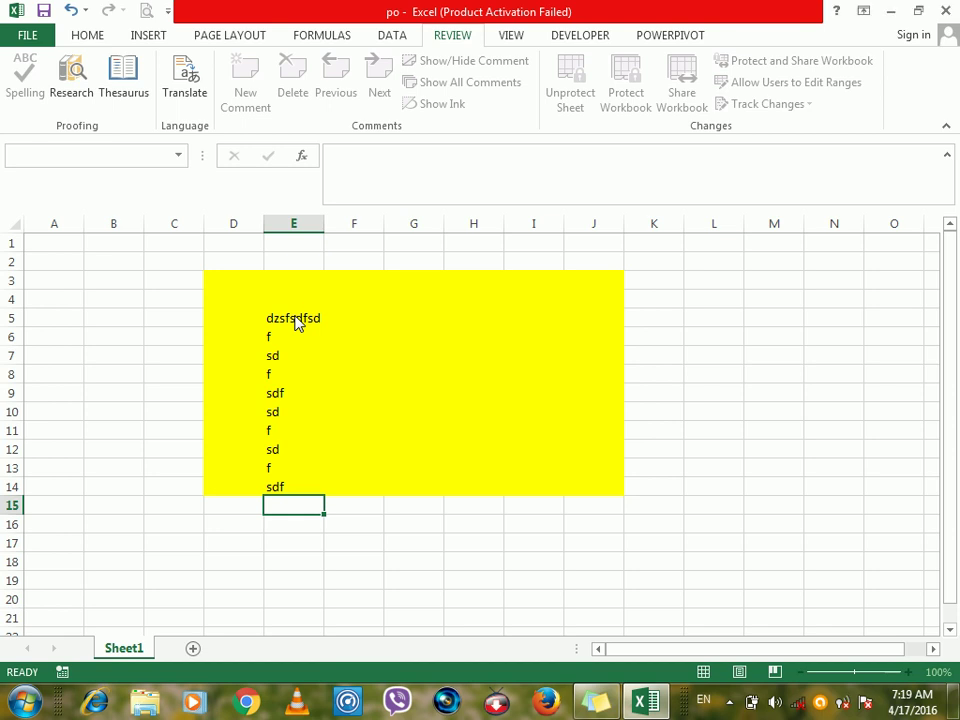
pyautogui.doubleClick(310, 505)
pyautogui.click(455, 405)
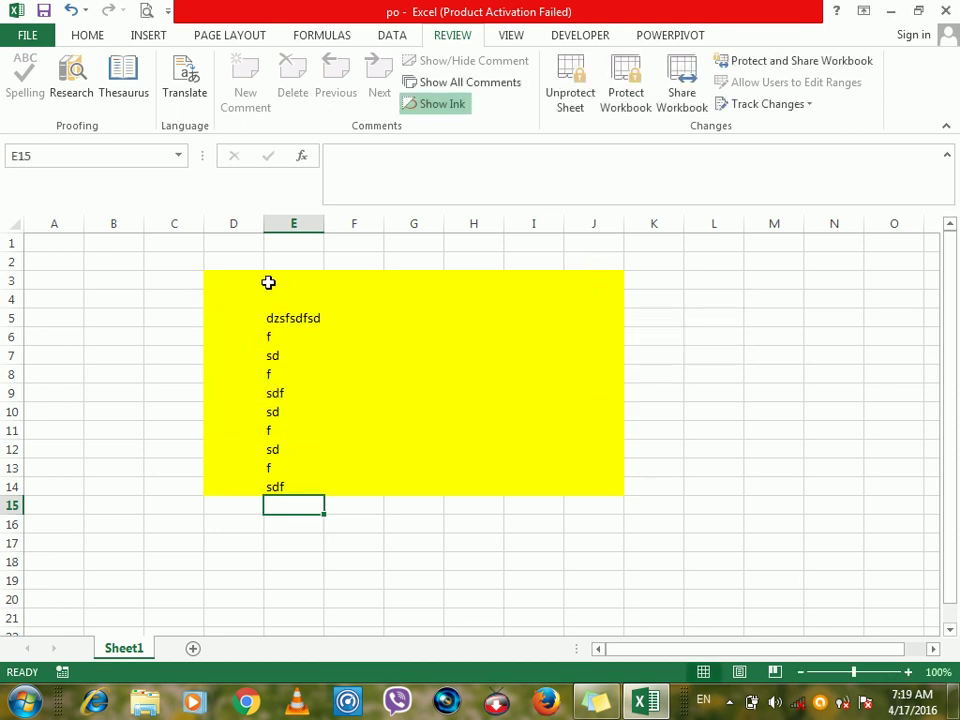
pyautogui.click(452, 294)
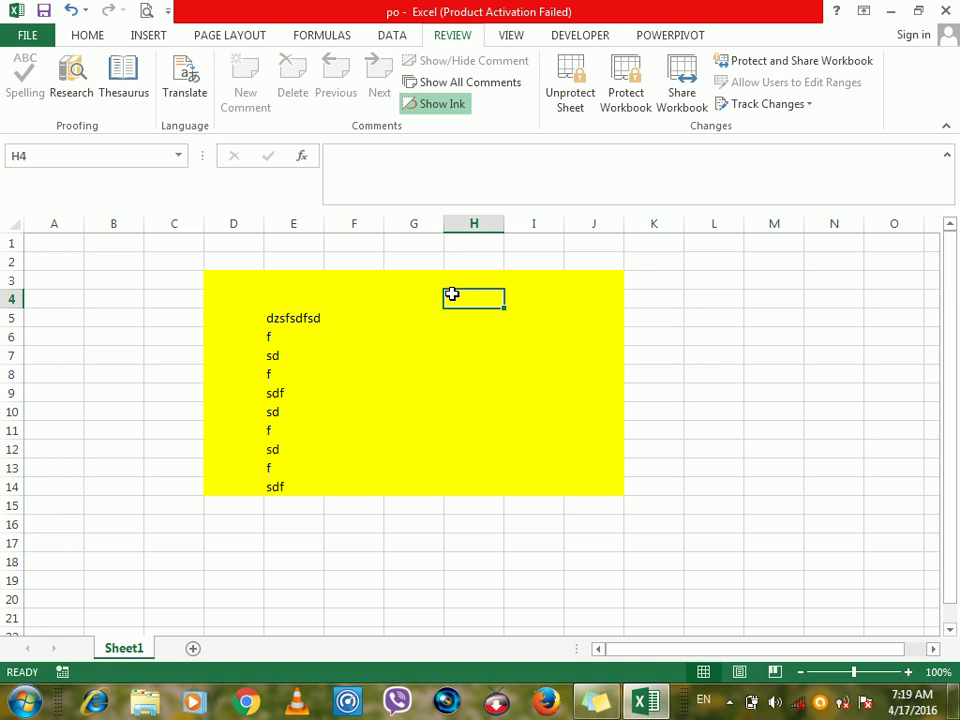
# Unprotect Sheet1 with its password and list the editable ranges, showing Range1 for $D$3:$J$14.
pyautogui.click(624, 100)
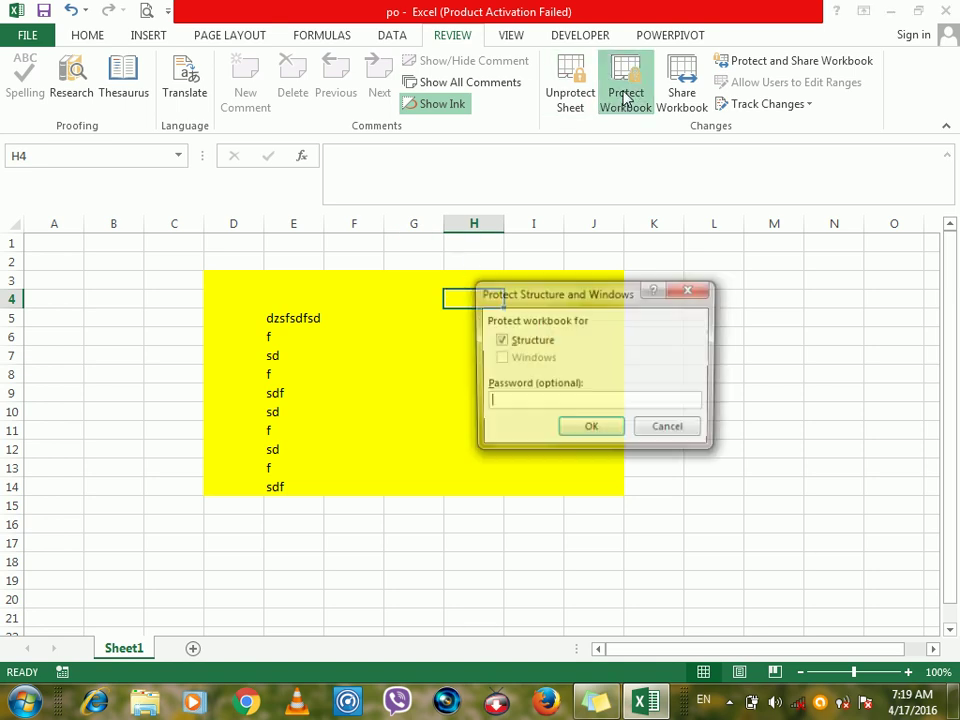
pyautogui.click(696, 289)
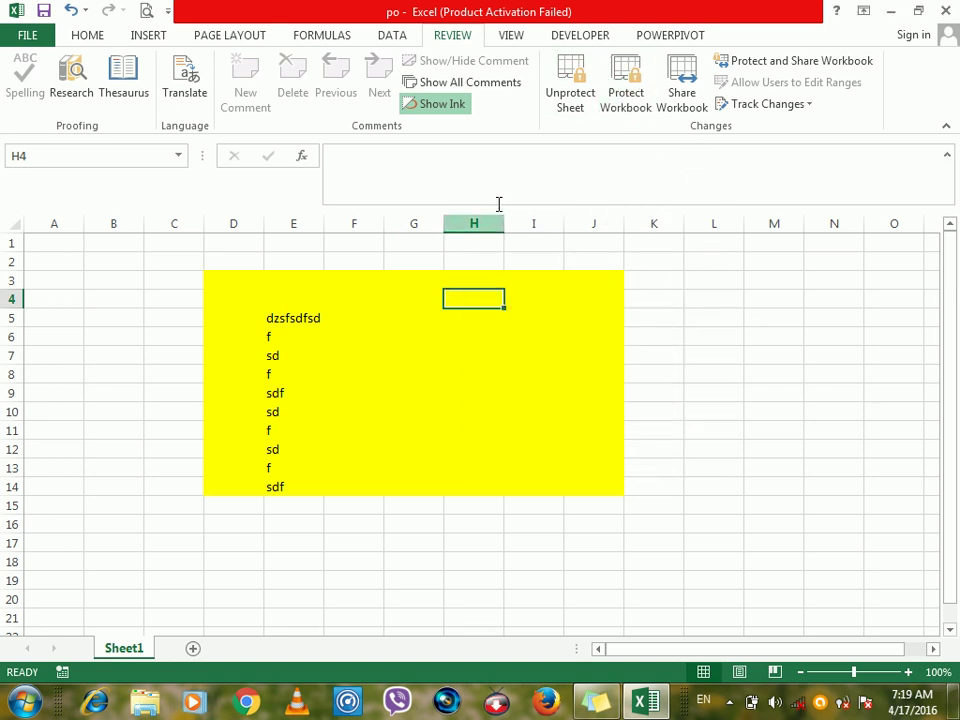
pyautogui.click(568, 80)
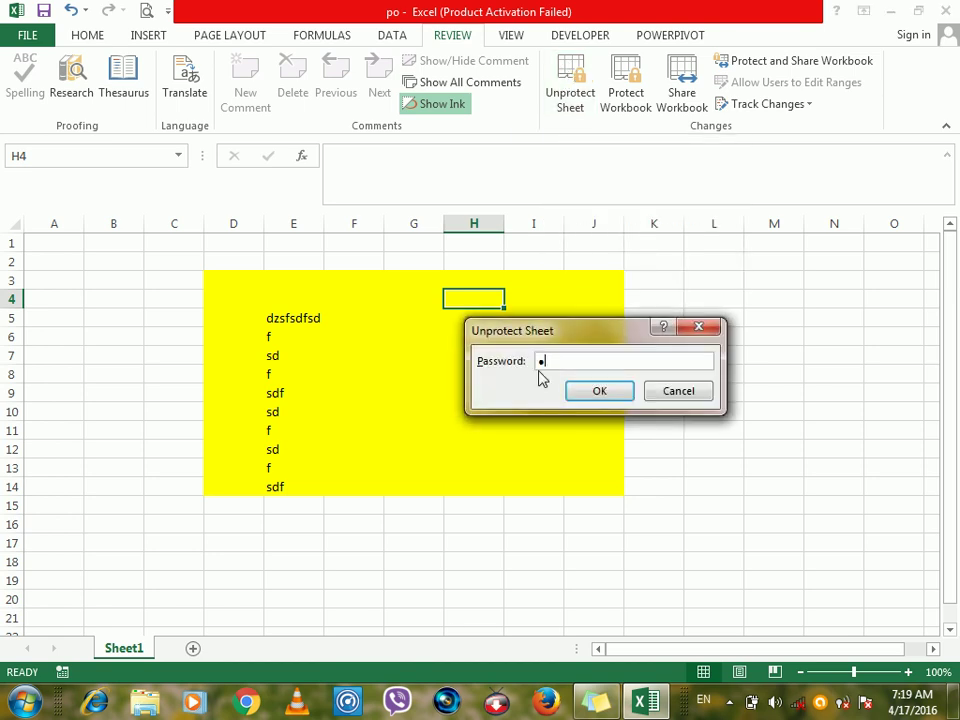
pyautogui.press('Return')
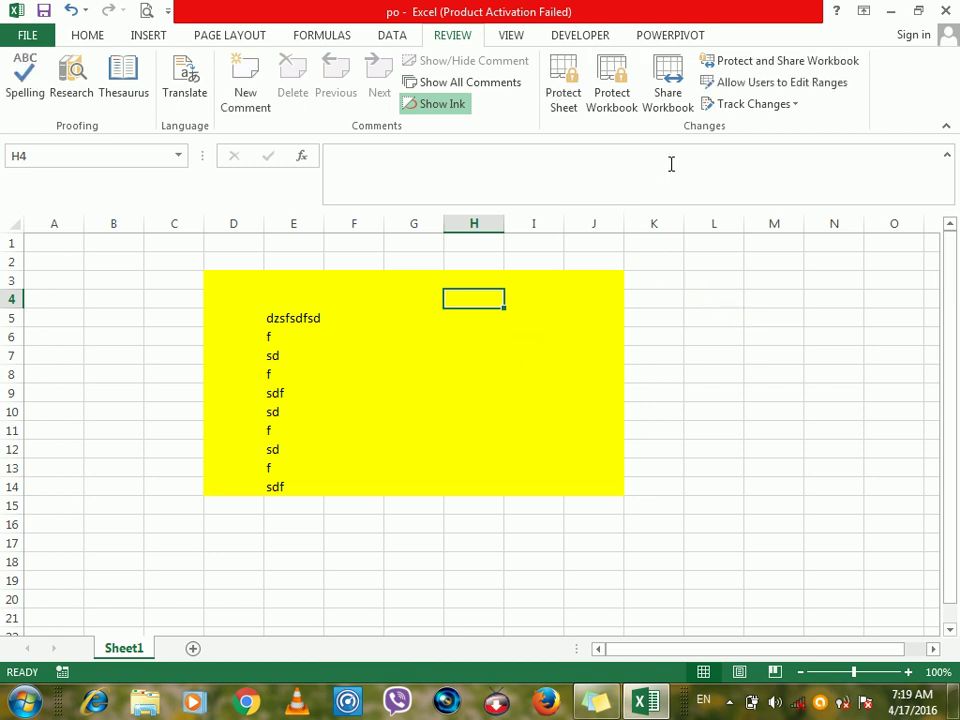
pyautogui.click(774, 82)
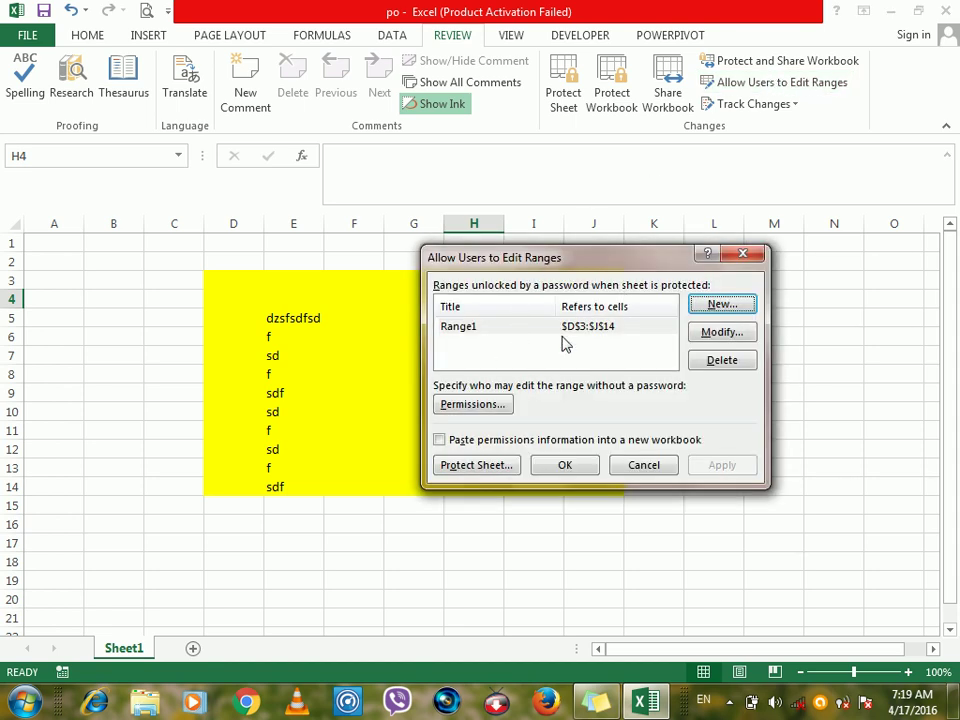
pyautogui.click(476, 405)
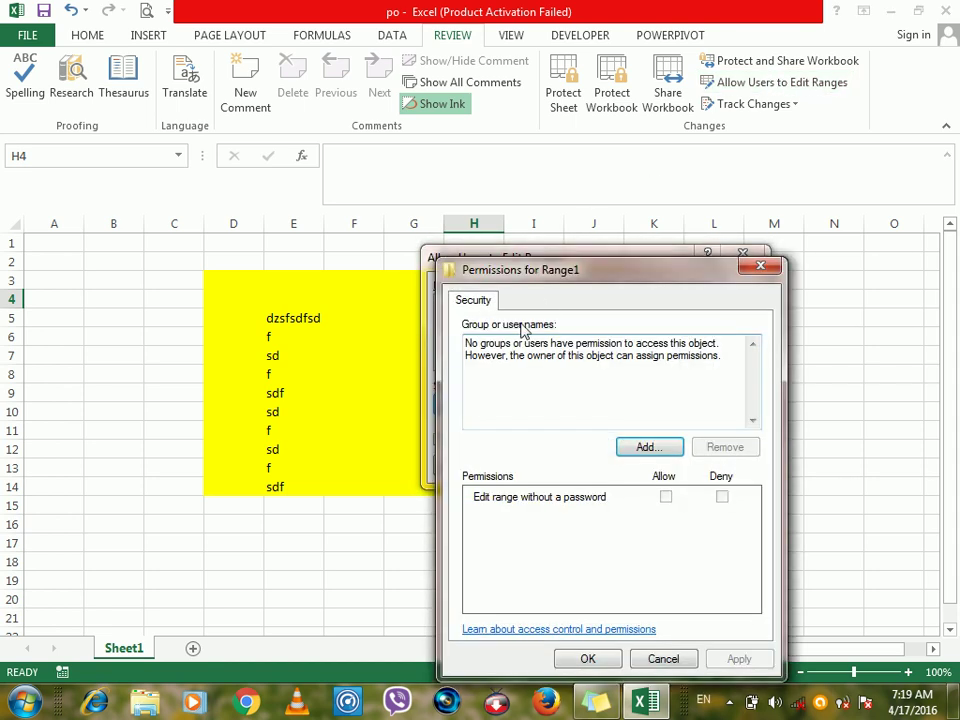
pyautogui.moveTo(556, 273); pyautogui.dragTo(496, 169)
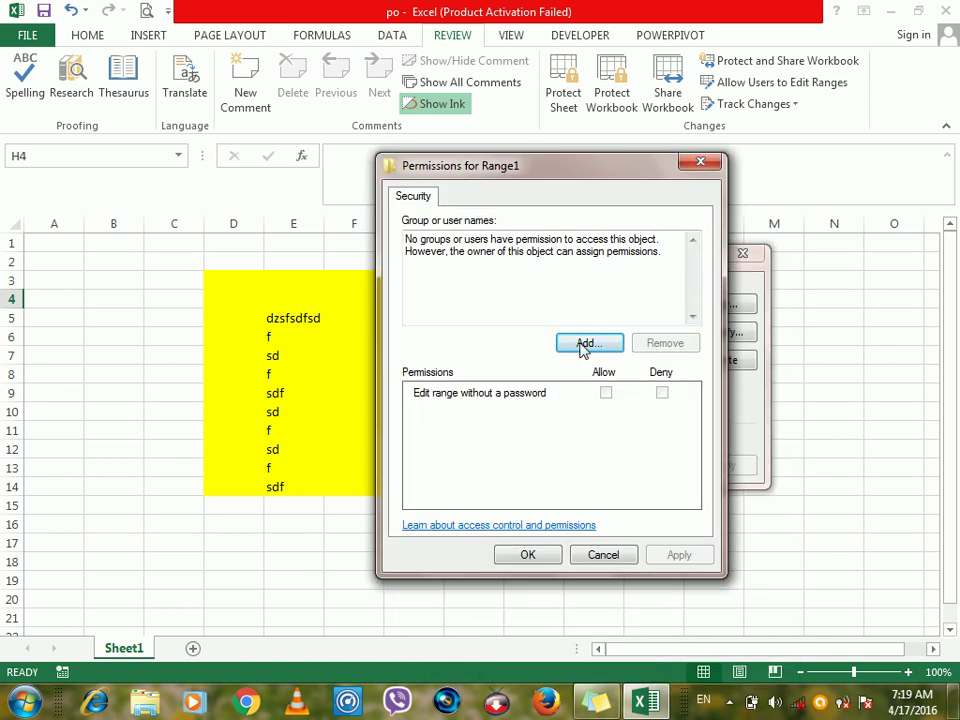
pyautogui.click(580, 344)
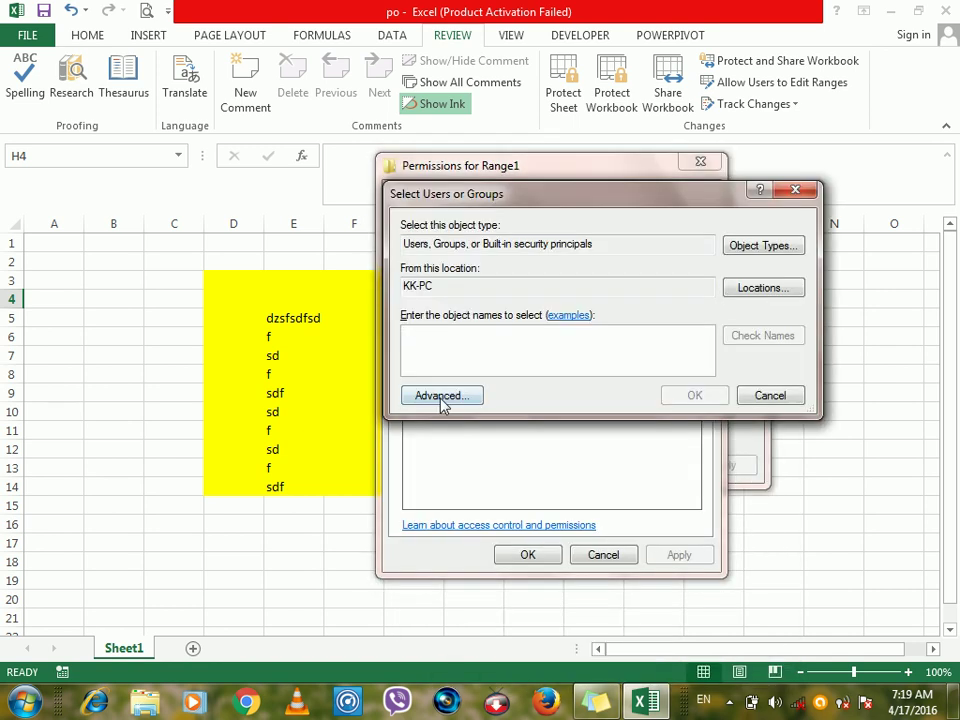
pyautogui.click(440, 404)
pyautogui.click(836, 326)
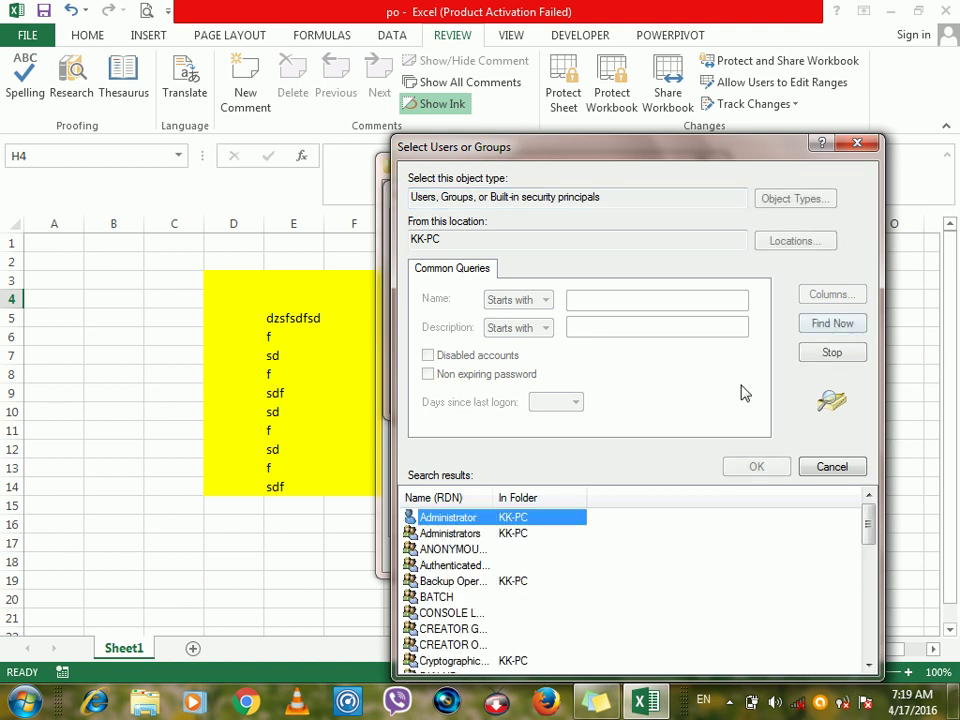
pyautogui.click(757, 467)
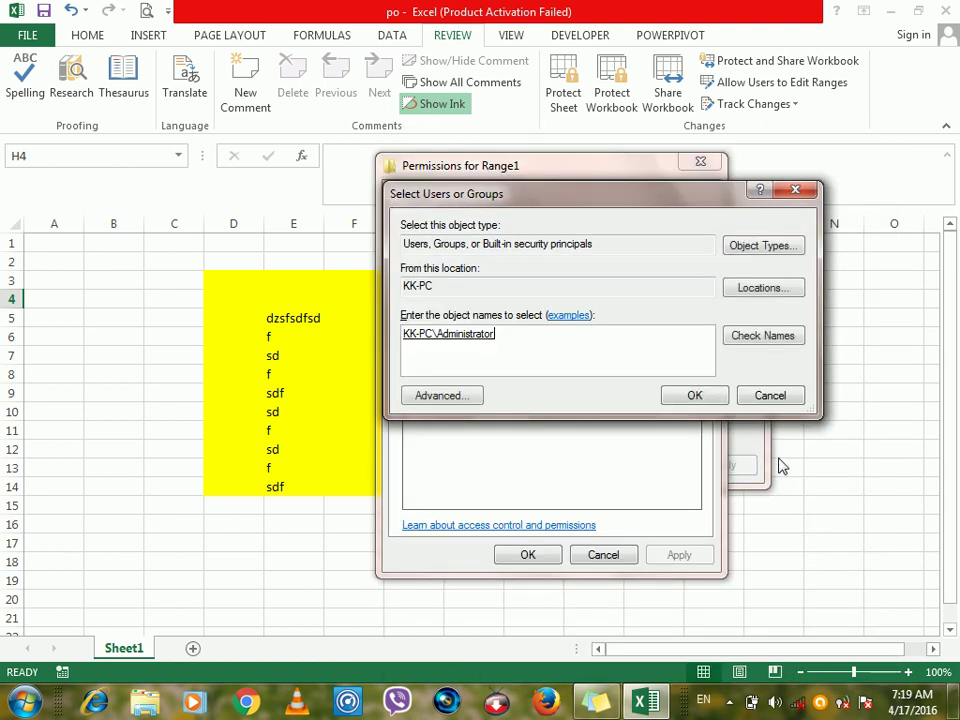
pyautogui.click(695, 394)
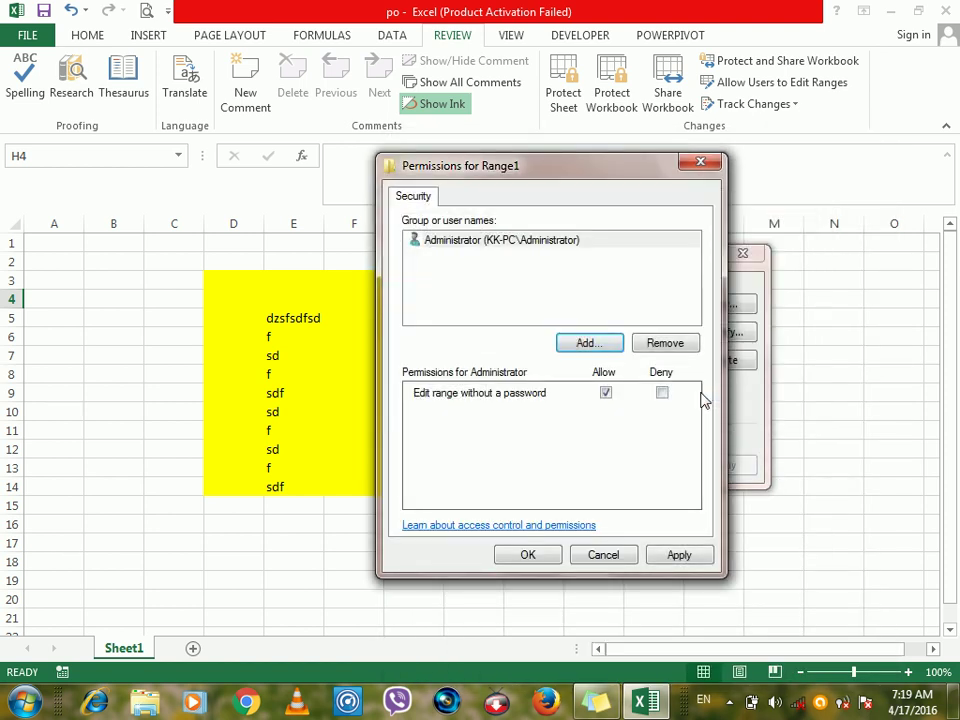
pyautogui.click(607, 396)
pyautogui.click(662, 394)
pyautogui.click(662, 394)
pyautogui.click(520, 254)
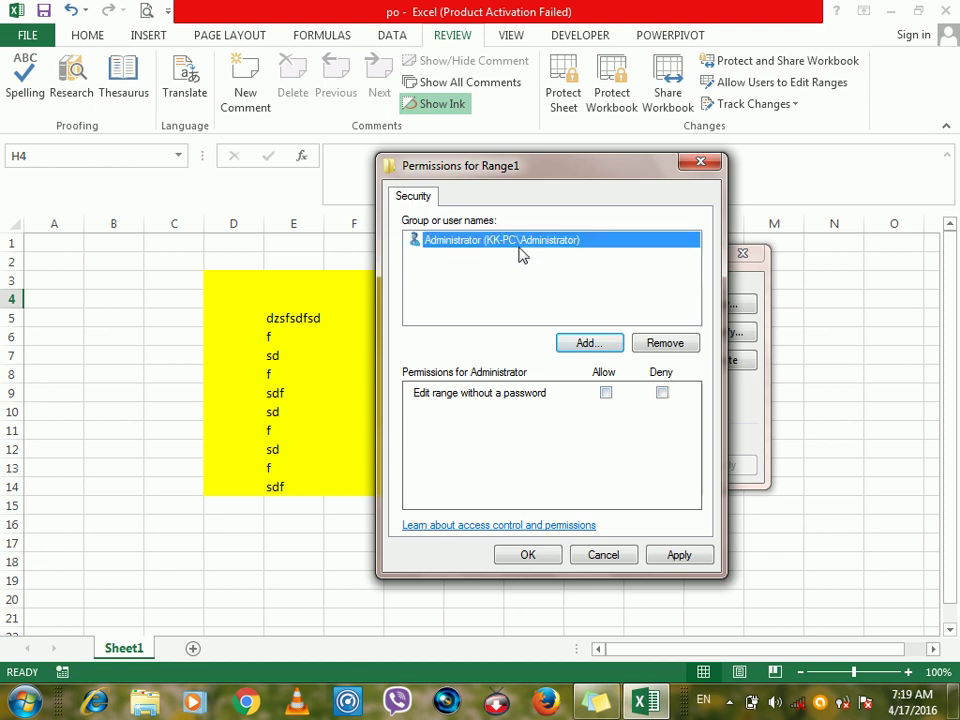
pyautogui.click(664, 345)
pyautogui.click(614, 555)
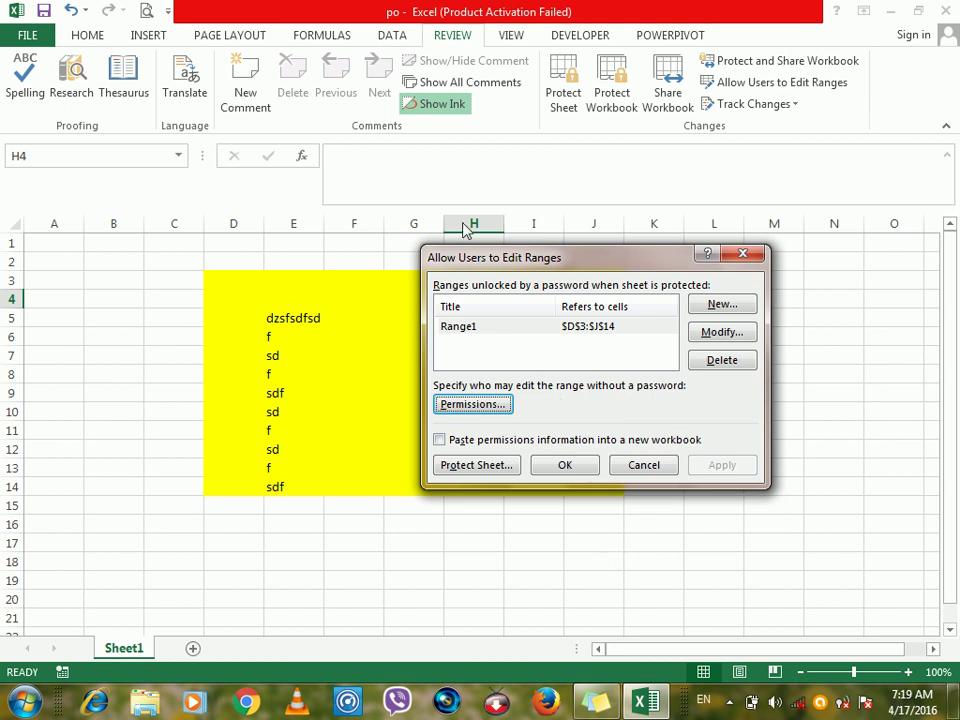
# Review Range1's settings, then paste its permission information into a new workbook.
pyautogui.moveTo(560, 260); pyautogui.dragTo(435, 257)
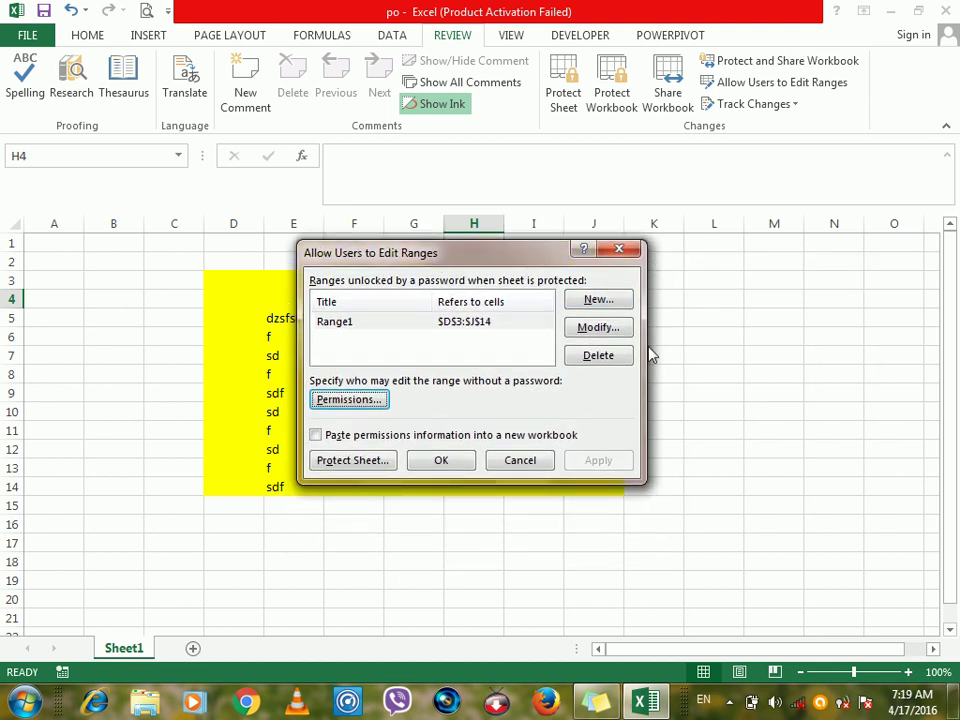
pyautogui.click(630, 337)
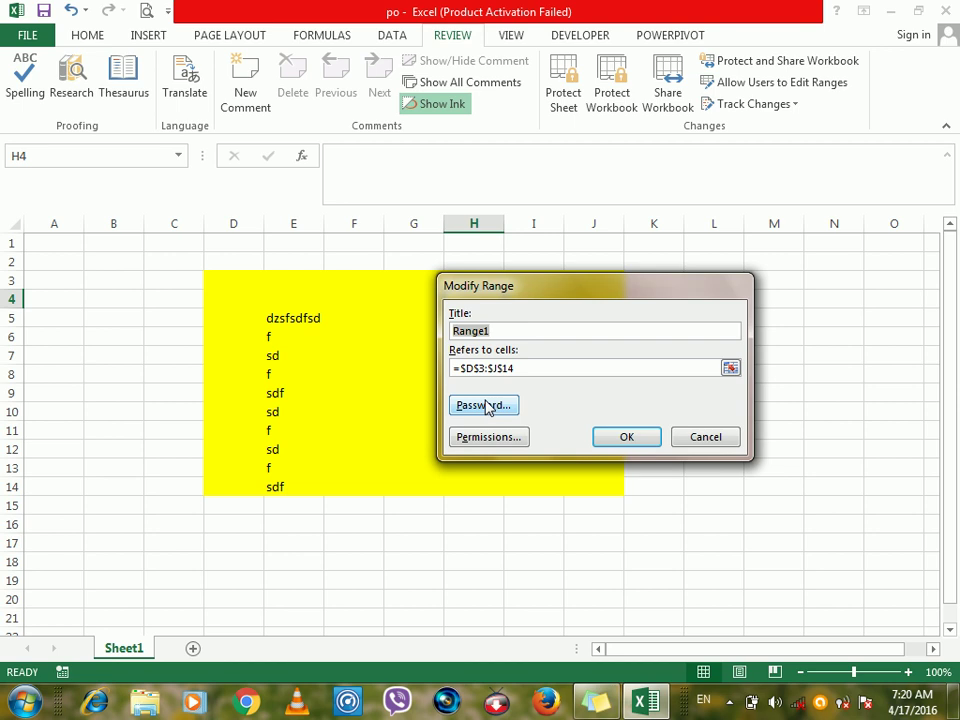
pyautogui.click(712, 442)
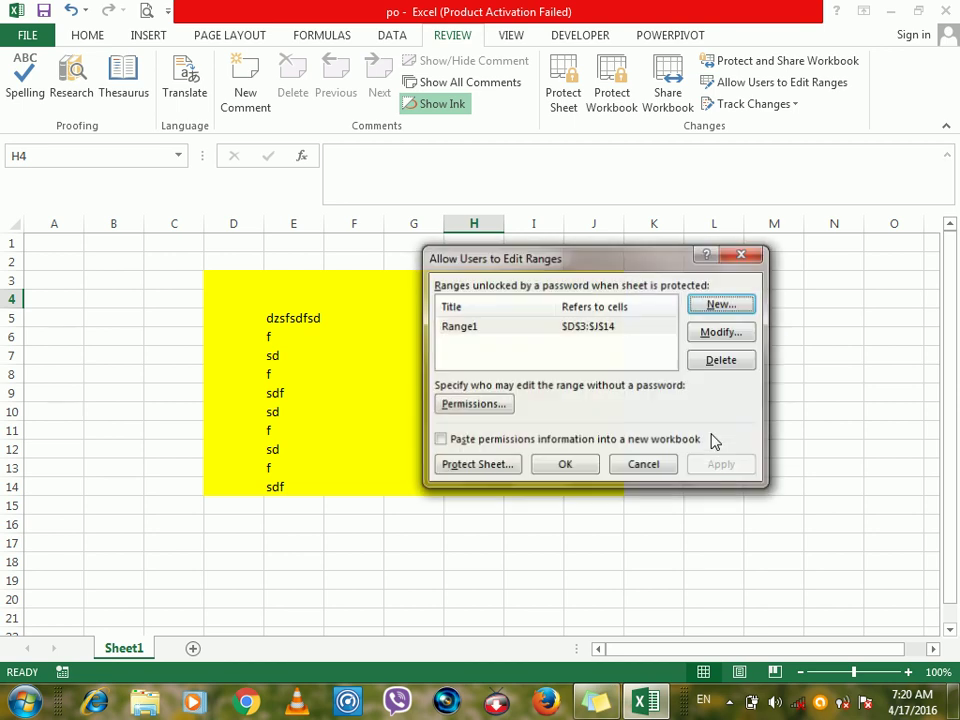
pyautogui.click(447, 330)
pyautogui.moveTo(429, 259); pyautogui.dragTo(472, 228)
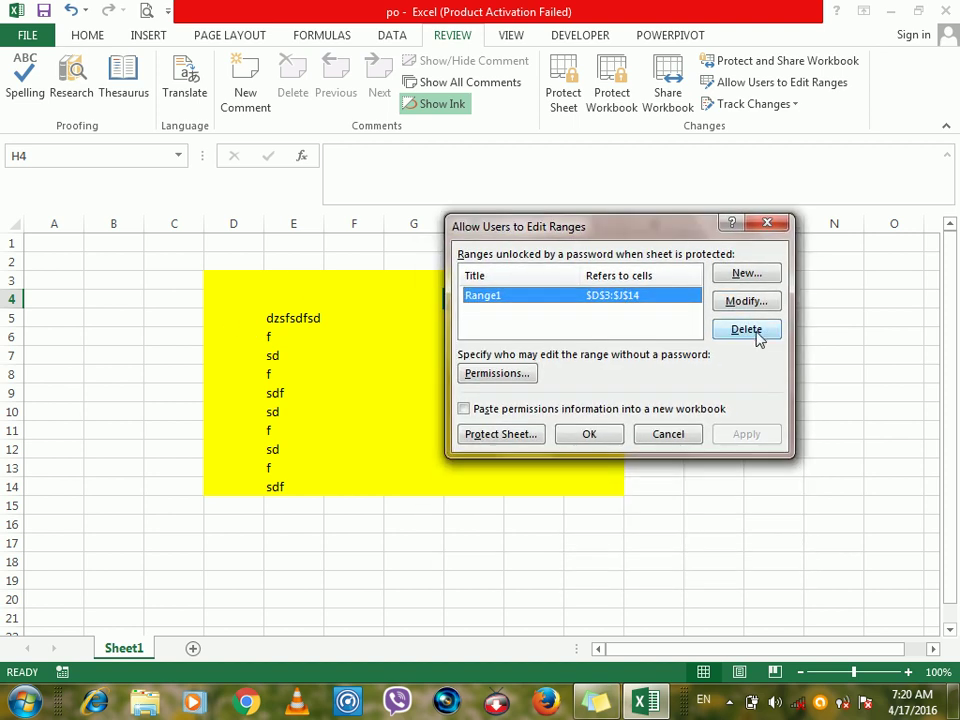
pyautogui.click(525, 418)
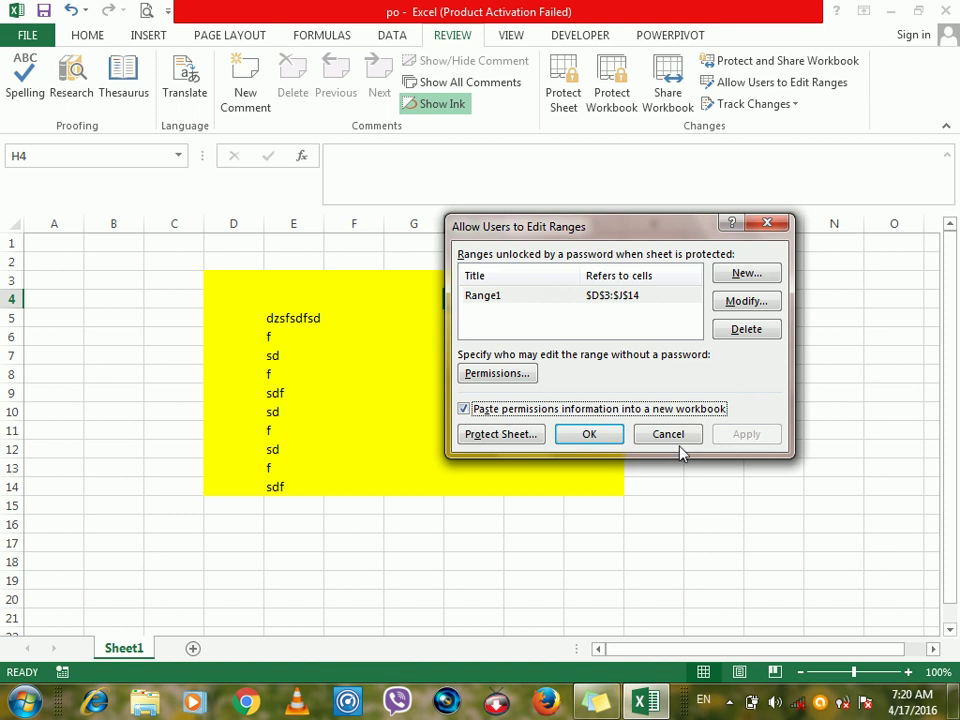
pyautogui.click(595, 435)
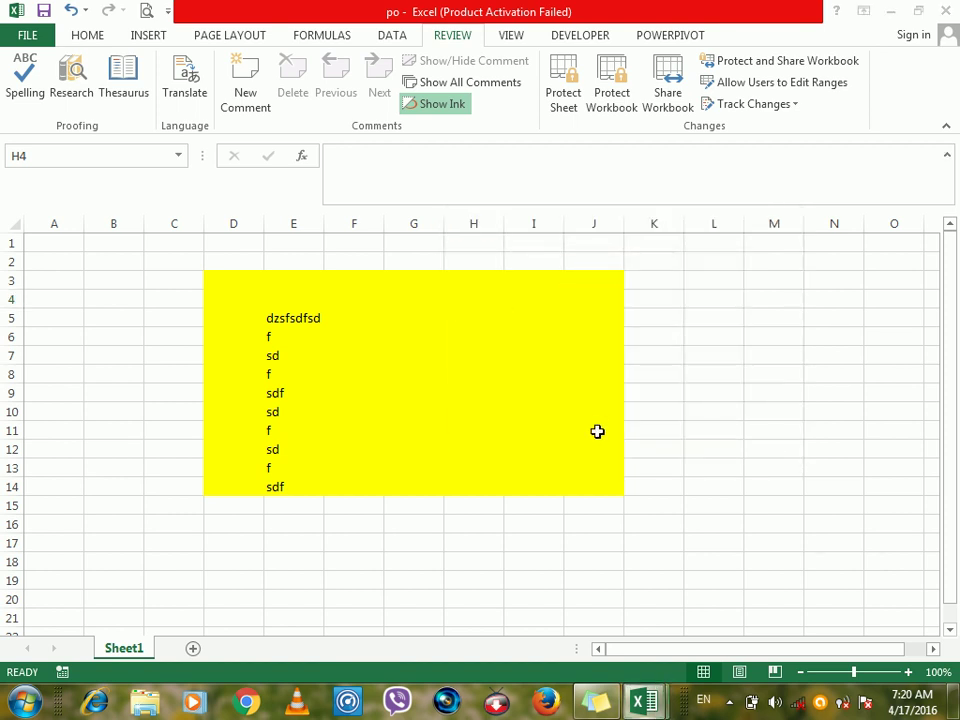
# Inspect the permissions listing in A1:C4 of the new workbook.
pyautogui.moveTo(58, 242)
pyautogui.mouseDown()
pyautogui.moveTo(189, 287)
pyautogui.moveTo(321, 298)
pyautogui.mouseUp()
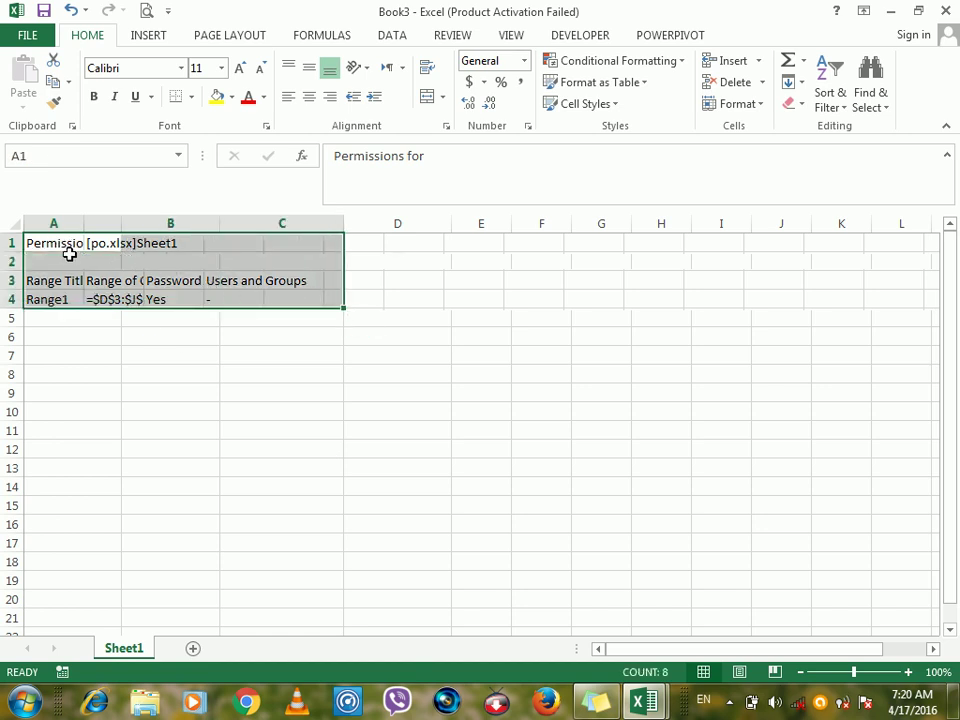
pyautogui.moveTo(63, 244); pyautogui.dragTo(288, 290)
pyautogui.click(400, 322)
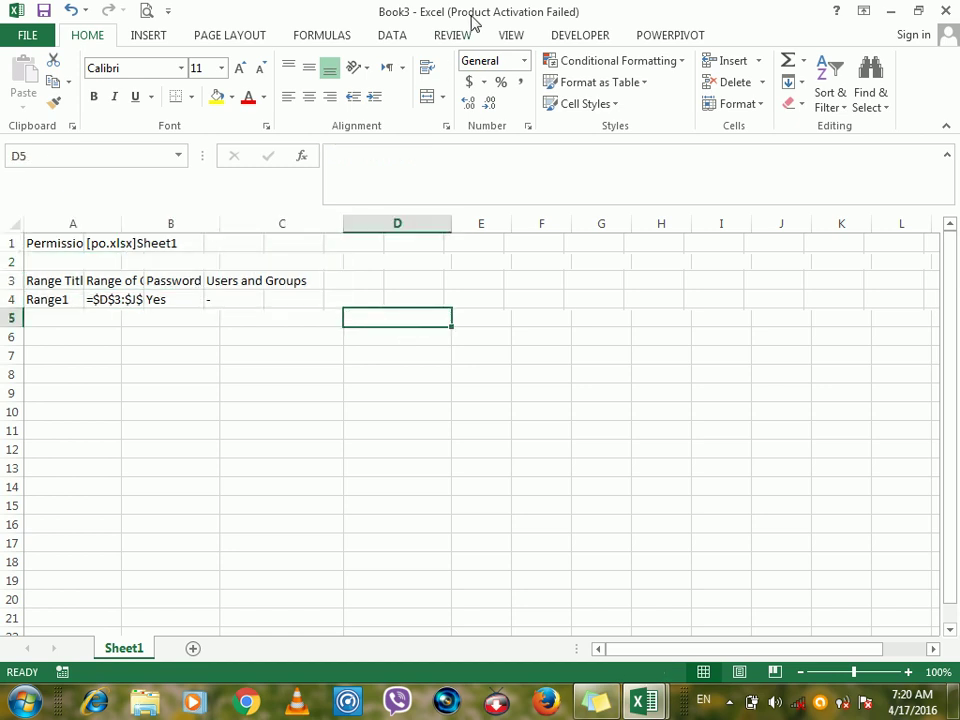
pyautogui.click(450, 36)
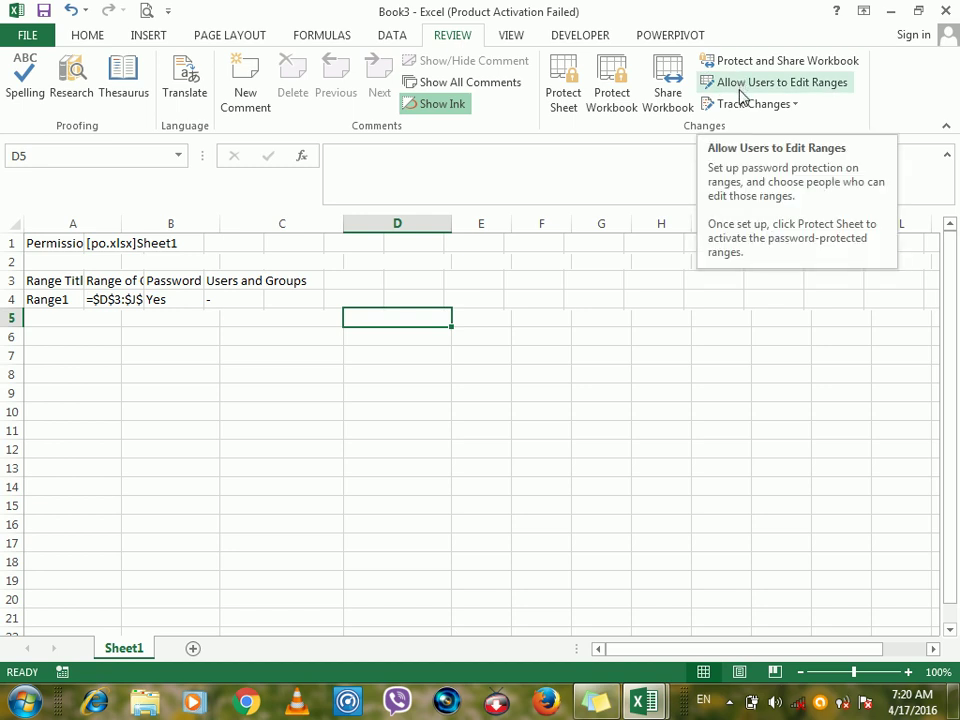
pyautogui.click(488, 304)
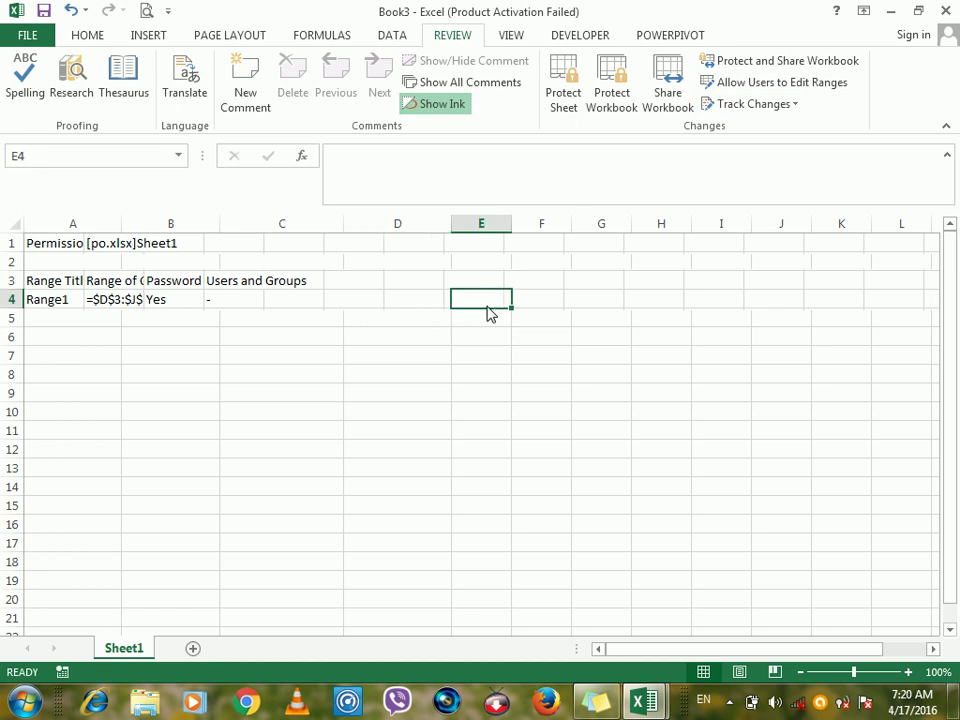
# Close the permissions workbook and po.xlsx without saving, then create a new blank workbook.
pyautogui.hotkey('alt', 'F4')
pyautogui.press('Tab')
pyautogui.press('Return')
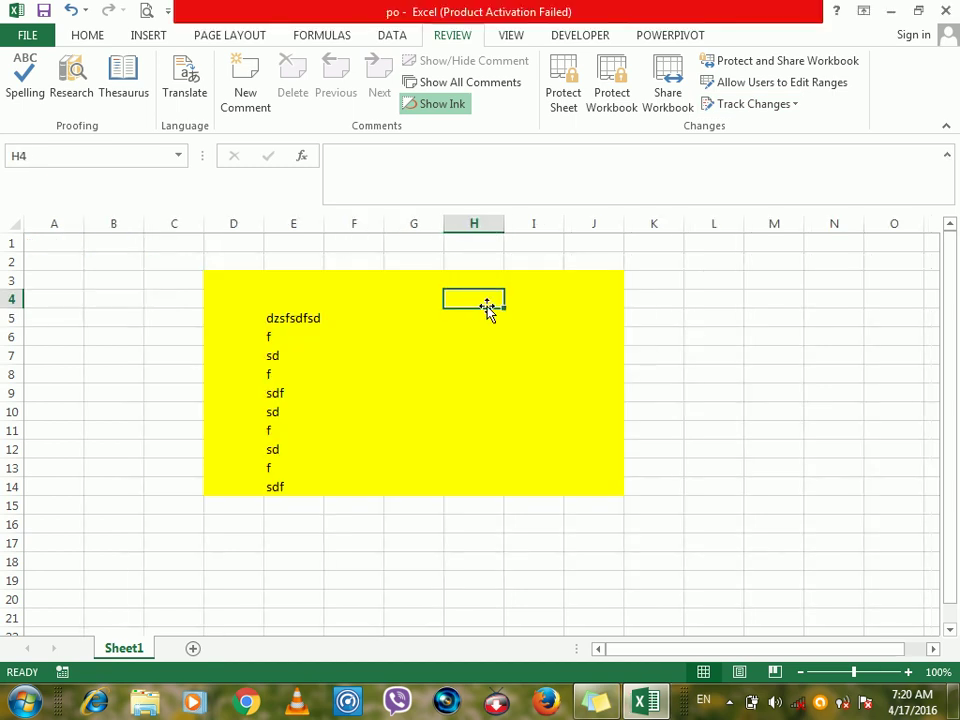
pyautogui.hotkey('alt', 'F4')
pyautogui.press('Tab')
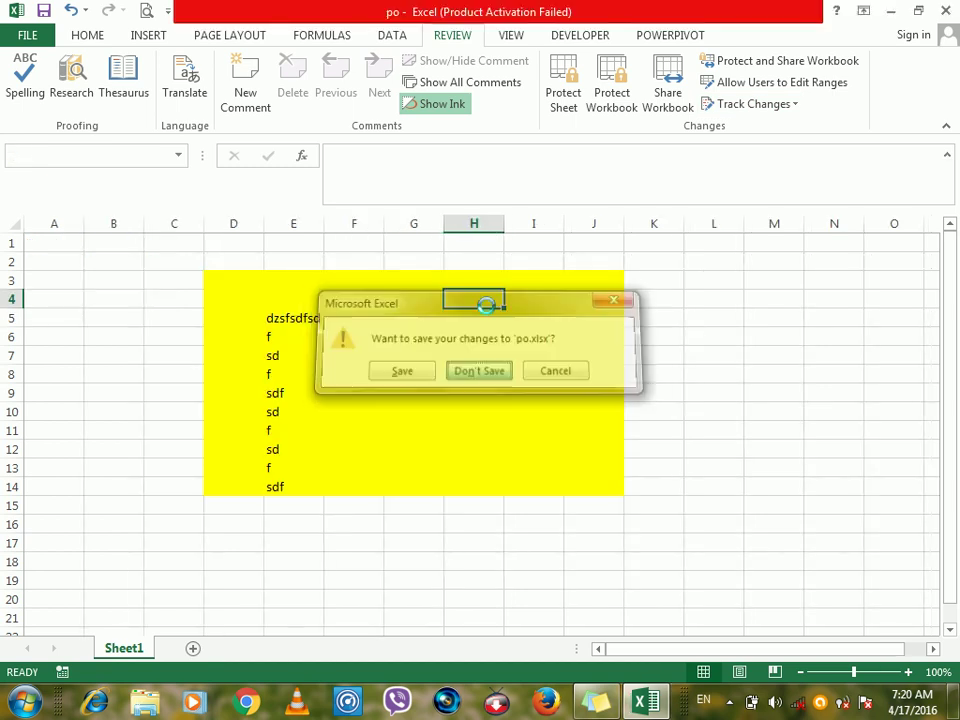
pyautogui.press('Return')
pyautogui.hotkey('ctrl', 'n')
# Select D3:H12 in Book4 and apply a yellow fill.
pyautogui.moveTo(260, 277); pyautogui.dragTo(484, 443)
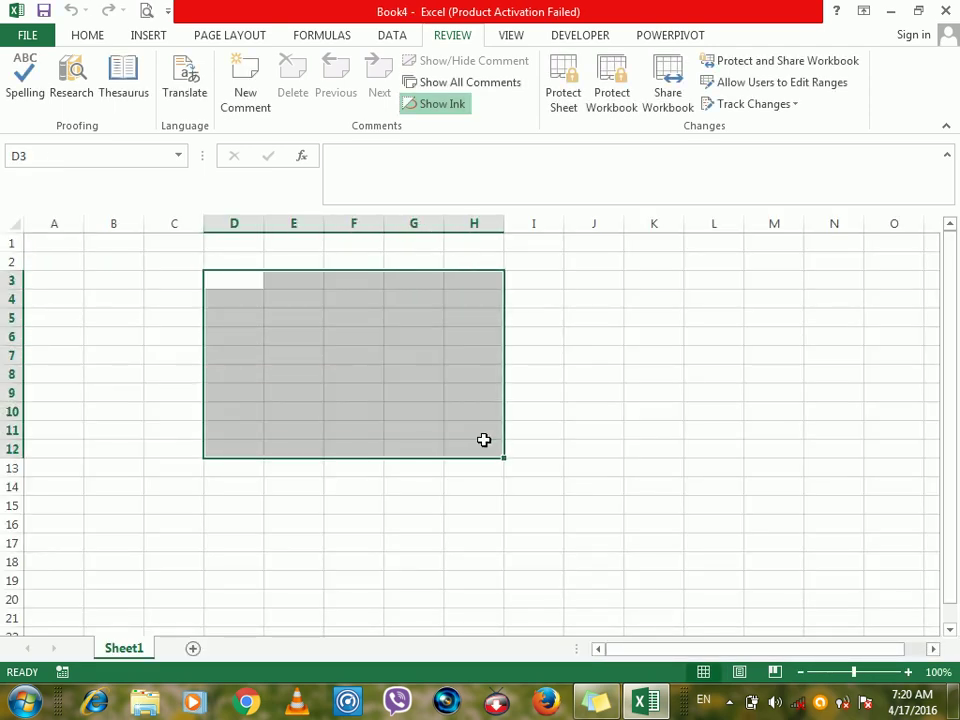
pyautogui.click(92, 38)
pyautogui.click(216, 96)
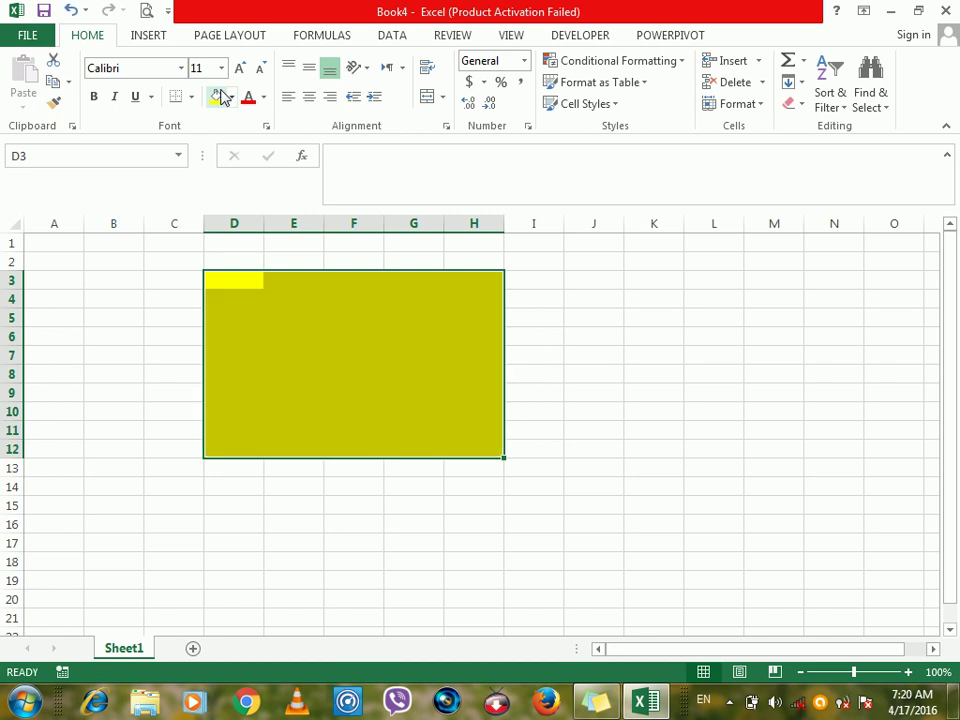
pyautogui.click(452, 38)
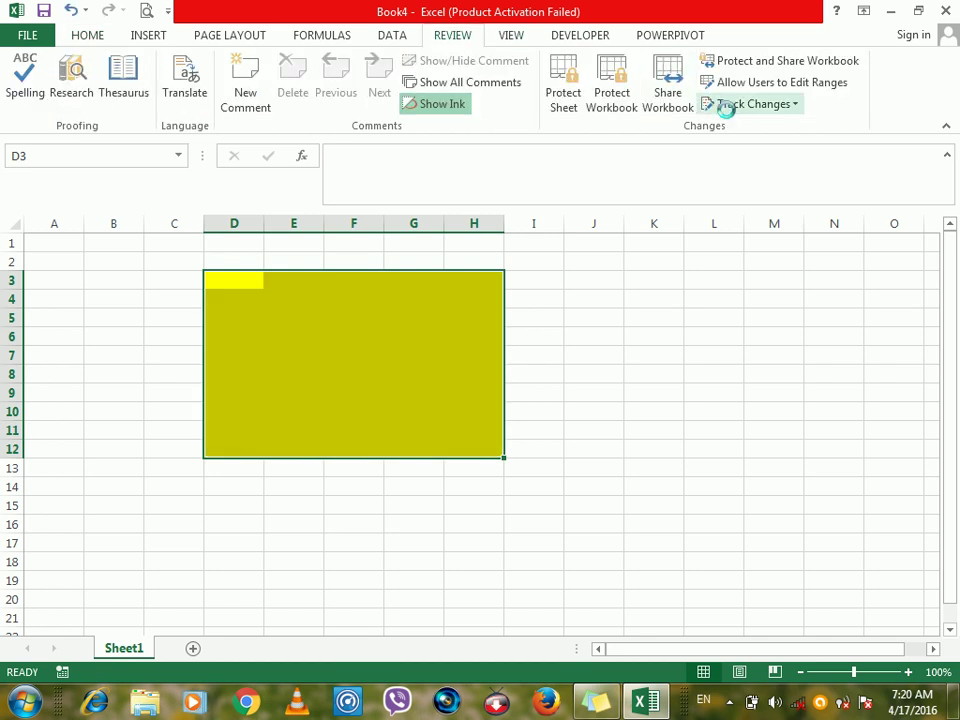
# Save the workbook in Documents under the name Trick Changes.
pyautogui.hotkey('ctrl', 's')
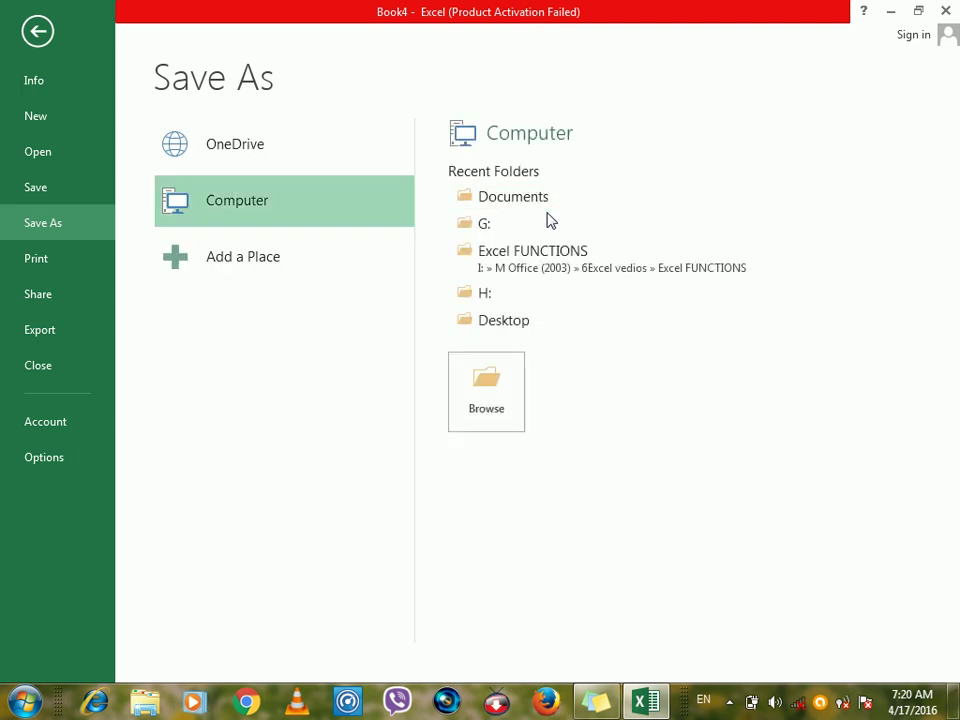
pyautogui.click(478, 203)
pyautogui.write('Tracik')
pyautogui.press('BackSpace')
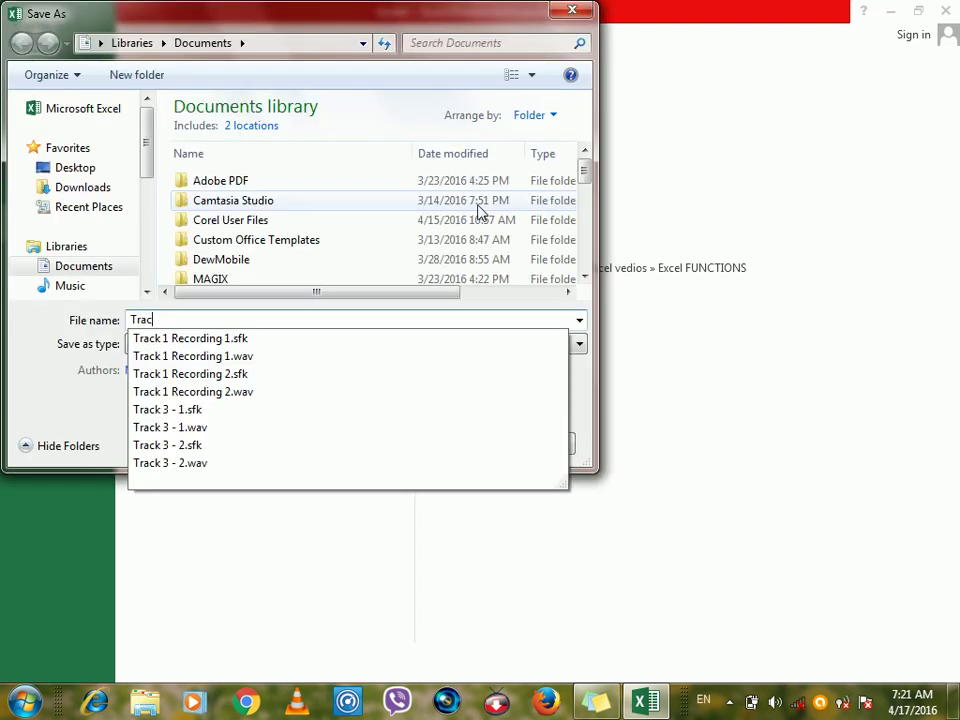
pyautogui.write('ick Changes')
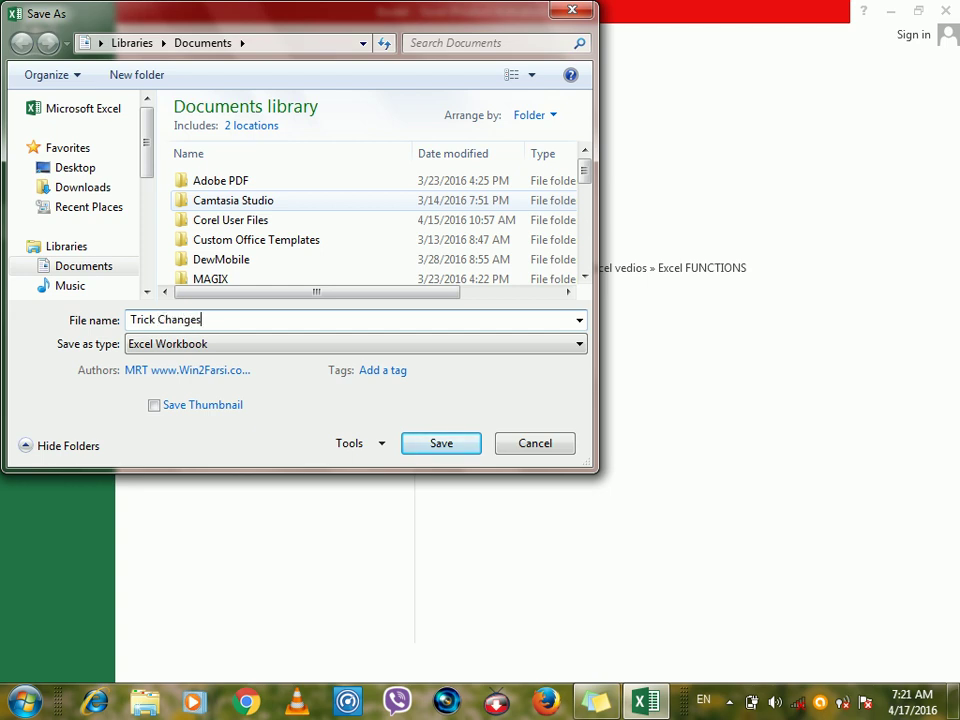
pyautogui.press('Return')
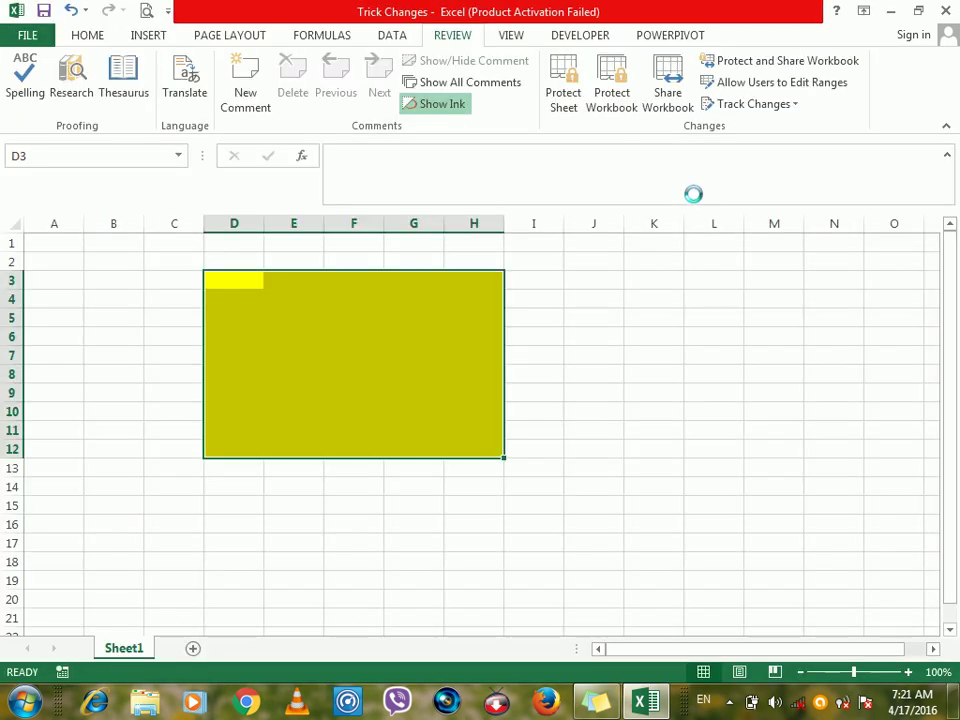
# Track everyone's changes in $D$3:$H$12 with on-screen highlighting, saving the workbook as shared.
pyautogui.click(720, 108)
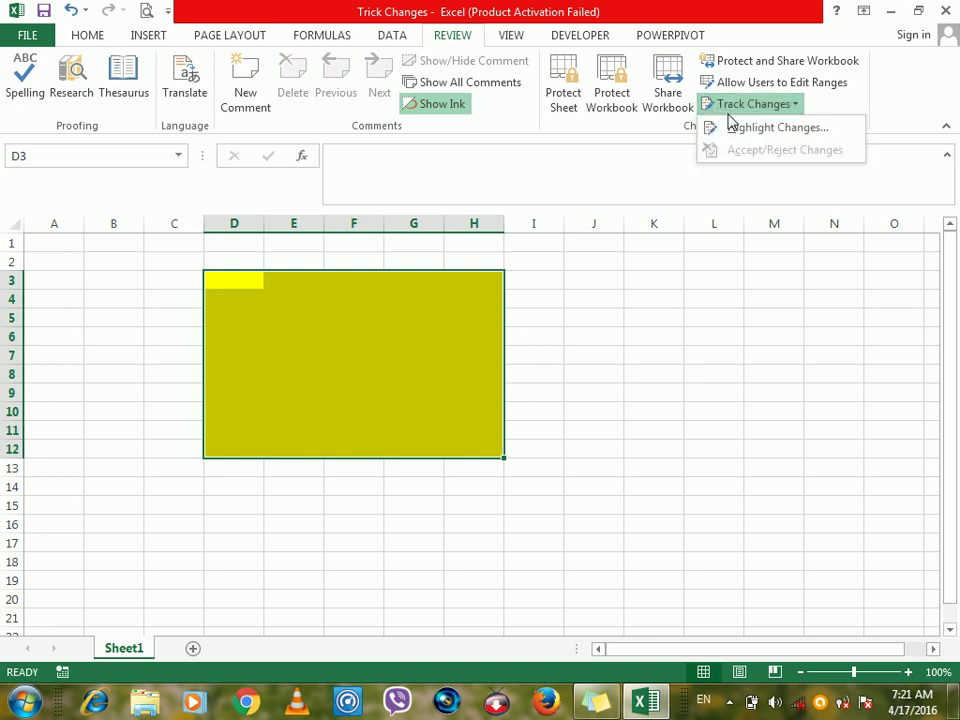
pyautogui.click(736, 128)
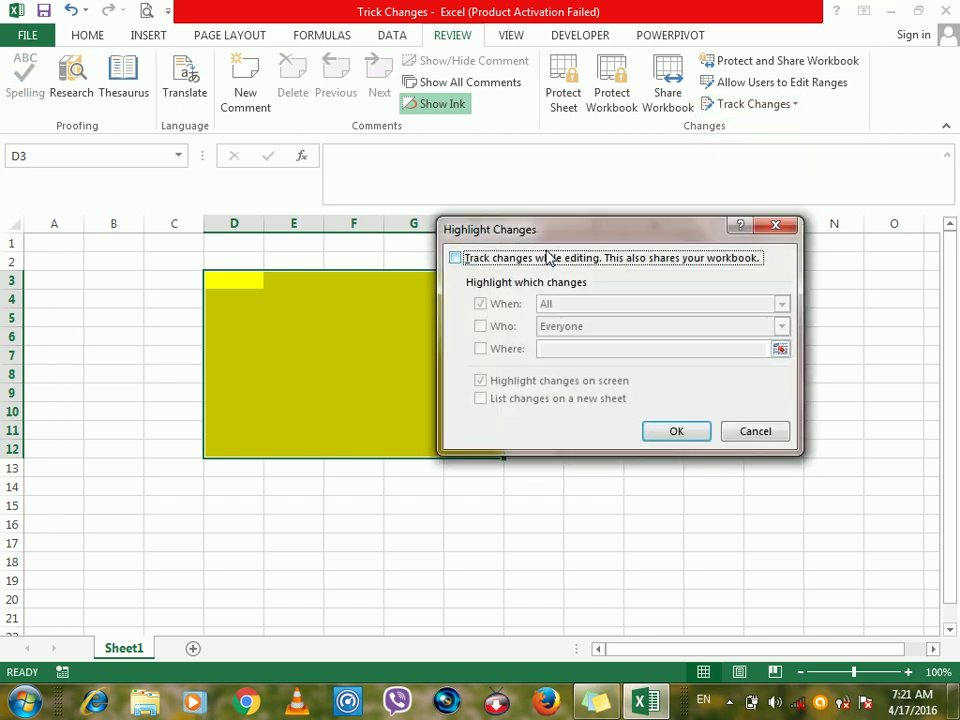
pyautogui.click(540, 259)
pyautogui.click(480, 327)
pyautogui.click(480, 348)
pyautogui.moveTo(245, 277); pyautogui.dragTo(560, 456)
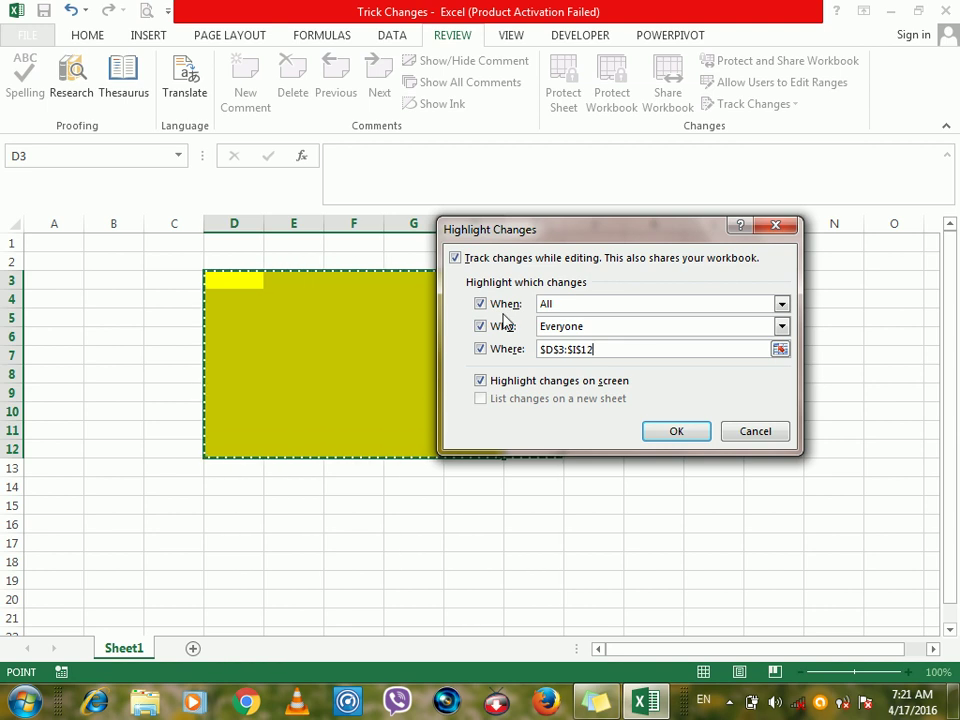
pyautogui.moveTo(502, 230); pyautogui.dragTo(480, 170)
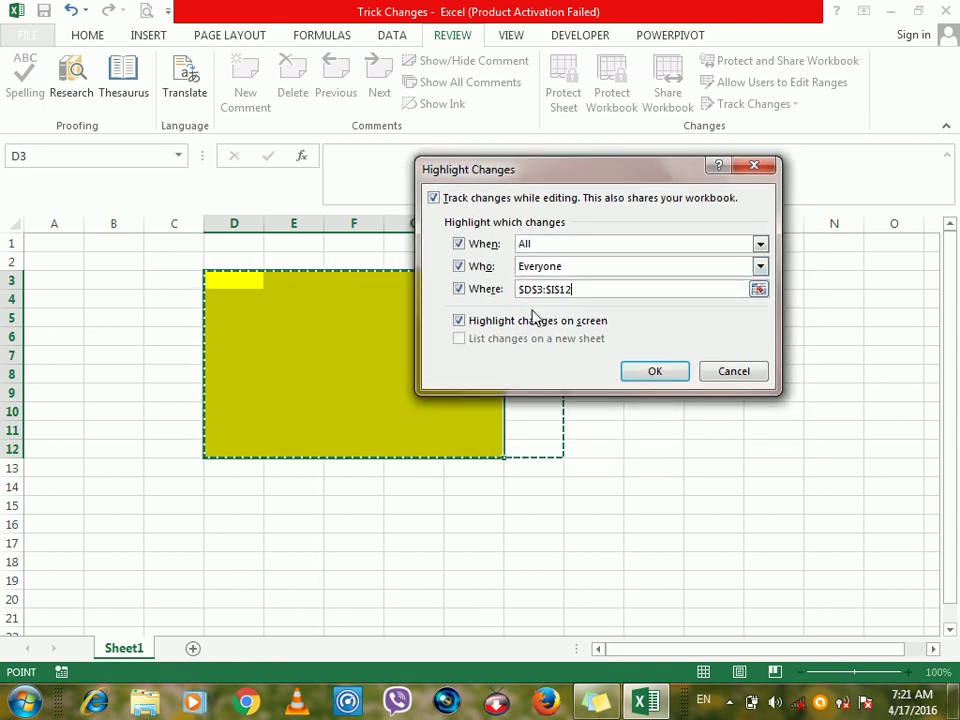
pyautogui.moveTo(242, 281); pyautogui.dragTo(480, 446)
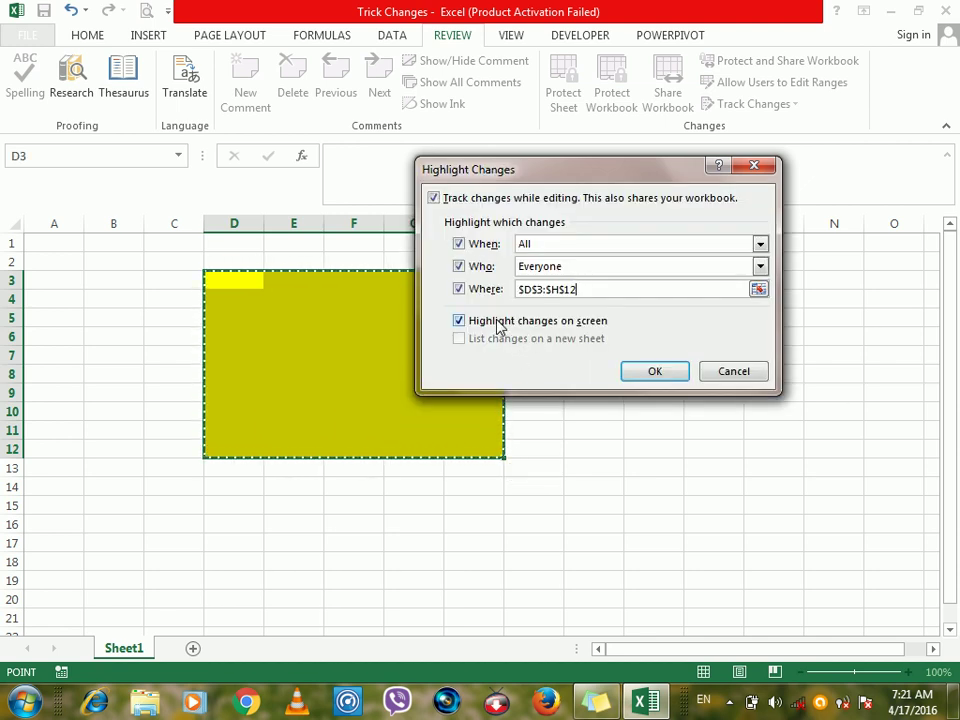
pyautogui.click(654, 372)
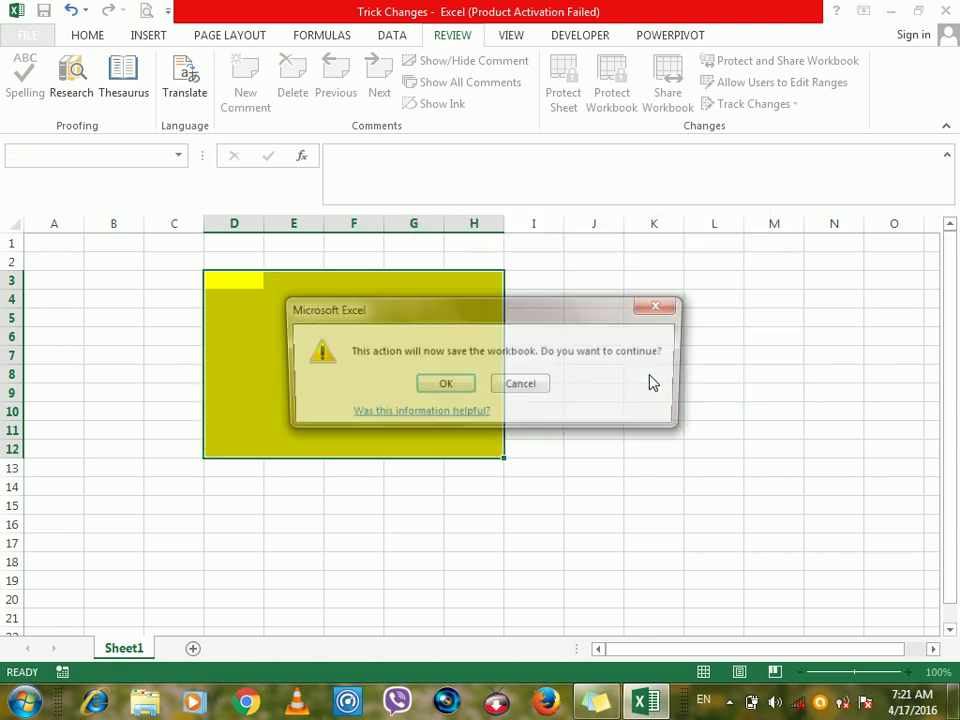
pyautogui.click(455, 387)
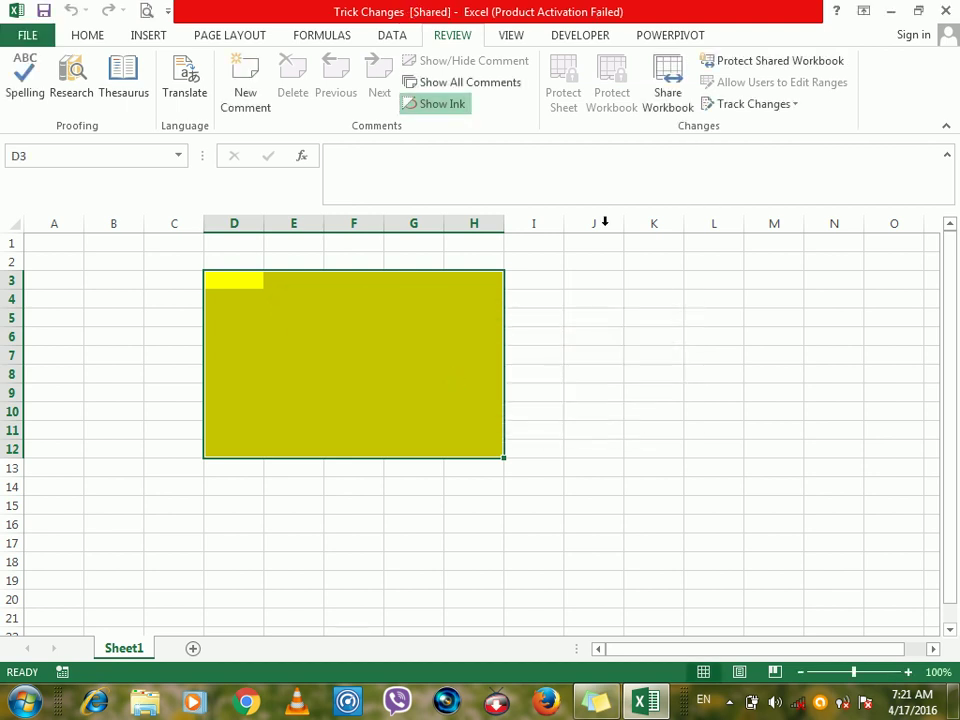
# Enter ww in D3 and dsafds, fsd and fsdf down column D.
pyautogui.click(241, 282)
pyautogui.write('ww')
pyautogui.press('Return')
pyautogui.press('Return')
pyautogui.press('Return')
pyautogui.press('Return')
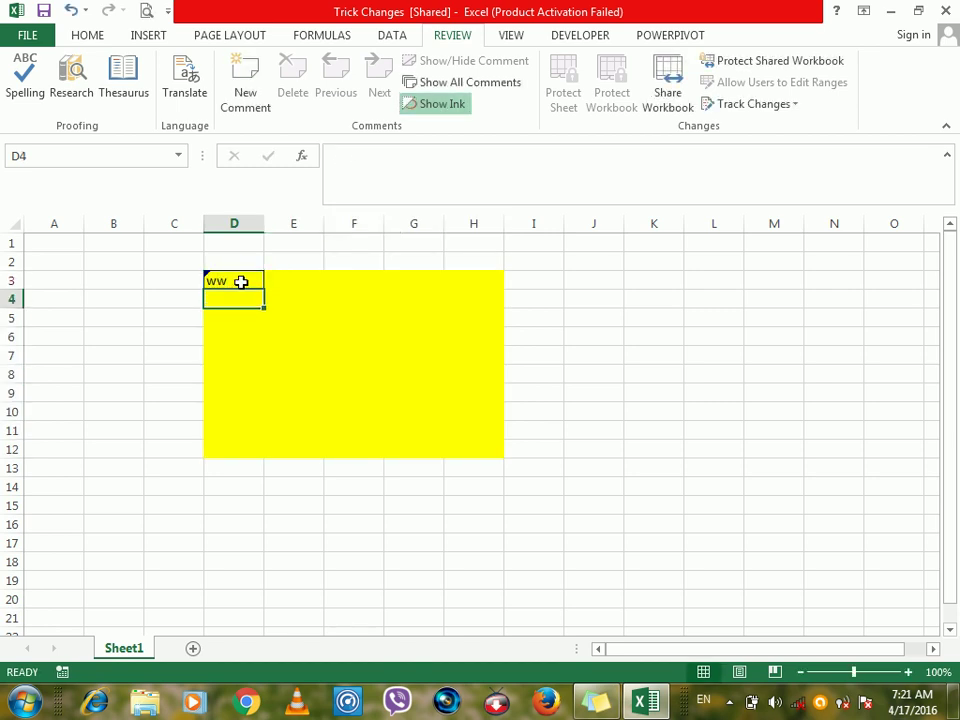
pyautogui.write('dsafds')
pyautogui.press('Return')
pyautogui.write('fsd')
pyautogui.press('Return')
pyautogui.write('fsdf')
pyautogui.press('Return')
# Fill column E upward from E10 to E1 with test entries like dsfsd, f and sdf.
pyautogui.press('Right')
pyautogui.write('dsfsd')
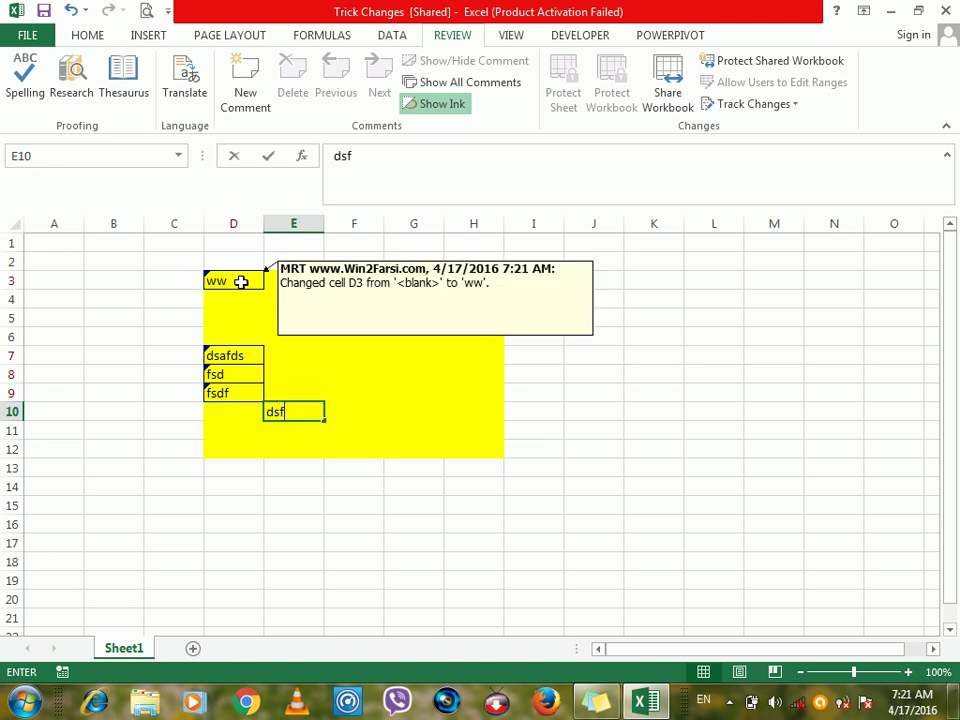
pyautogui.press('Up')
pyautogui.write('f')
pyautogui.press('Up')
pyautogui.write('sdf')
pyautogui.press('Up')
pyautogui.write('sdf')
pyautogui.press('Up')
pyautogui.write('f')
pyautogui.press('Up')
pyautogui.write('sdf')
pyautogui.press('Up')
pyautogui.write('sdf')
pyautogui.write('sdf')
pyautogui.press('Right')
pyautogui.press('Right')
pyautogui.press('Right')
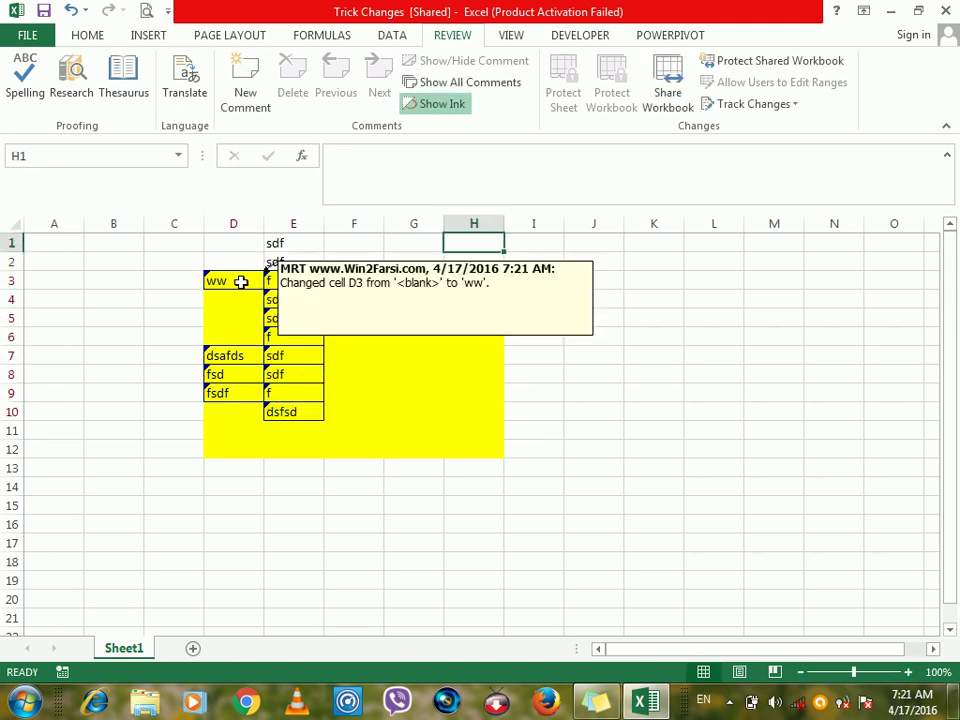
# Fill all of G4:G12 with asds at once.
pyautogui.click(397, 351)
pyautogui.moveTo(424, 300); pyautogui.dragTo(414, 463)
pyautogui.write('asds')
pyautogui.hotkey('ctrl', 'Return')
# List all tracked changes on a new History sheet.
pyautogui.click(467, 397)
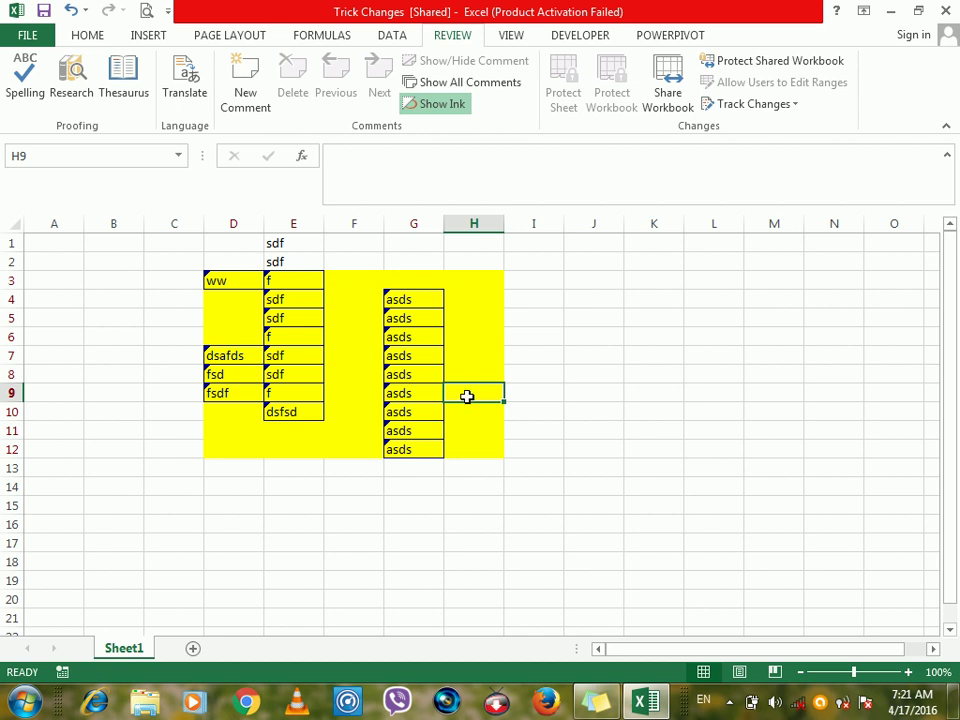
pyautogui.click(760, 107)
pyautogui.click(757, 126)
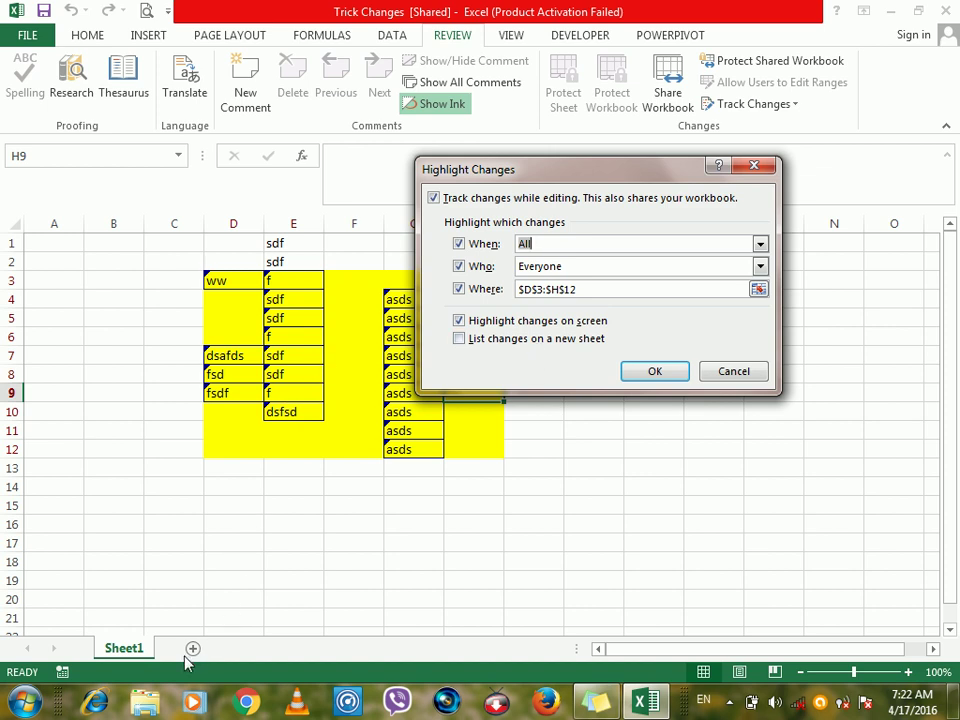
pyautogui.click(500, 341)
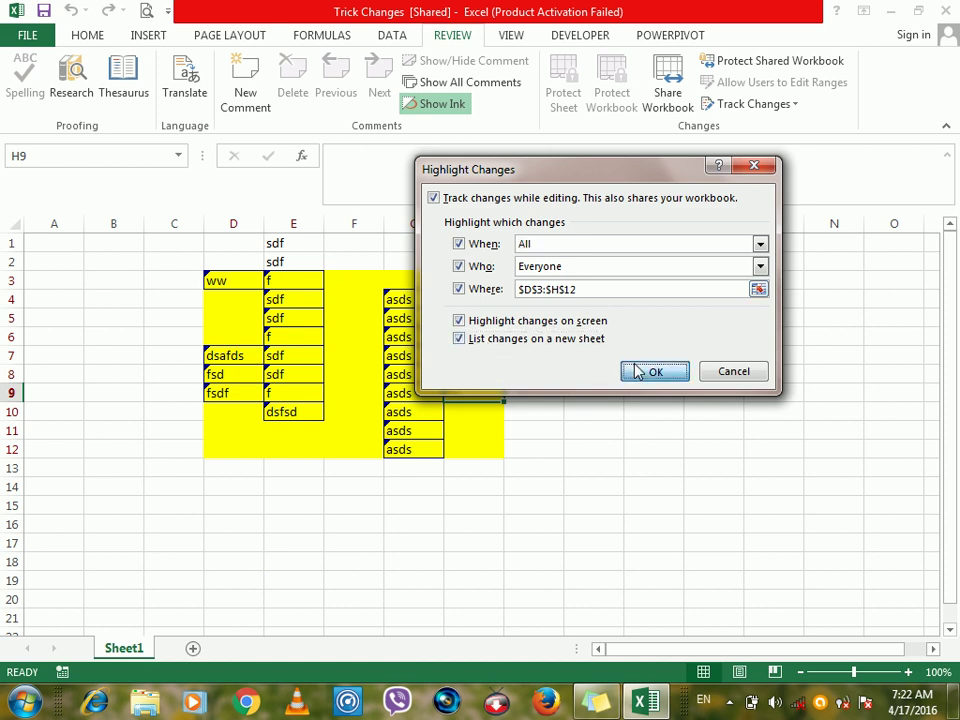
pyautogui.click(640, 370)
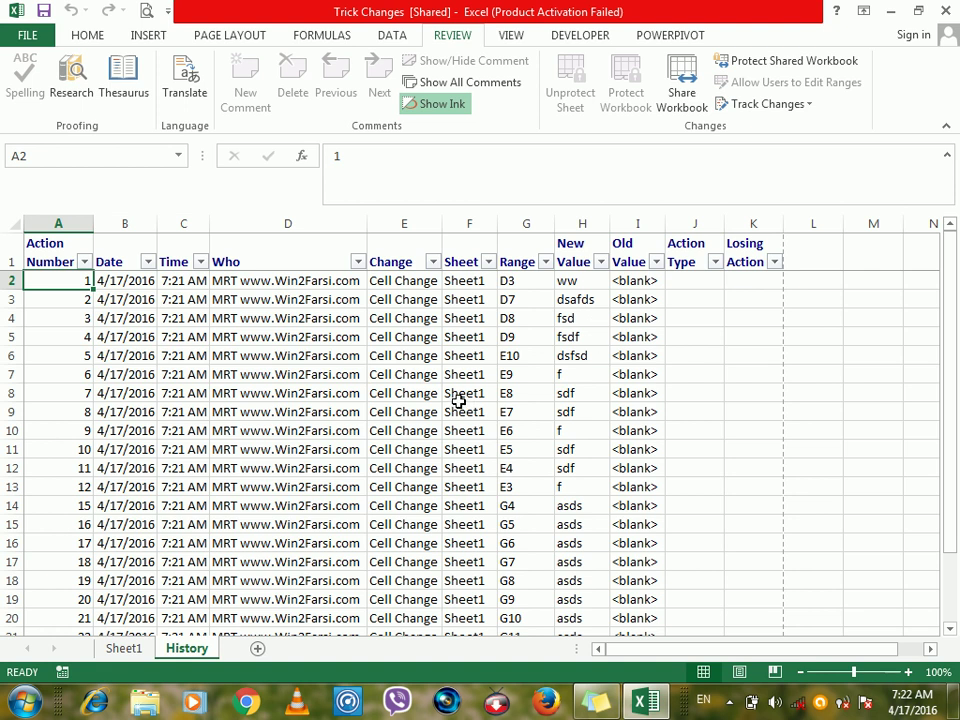
# Turn off listing changes on a new sheet so the History sheet disappears.
pyautogui.click(800, 102)
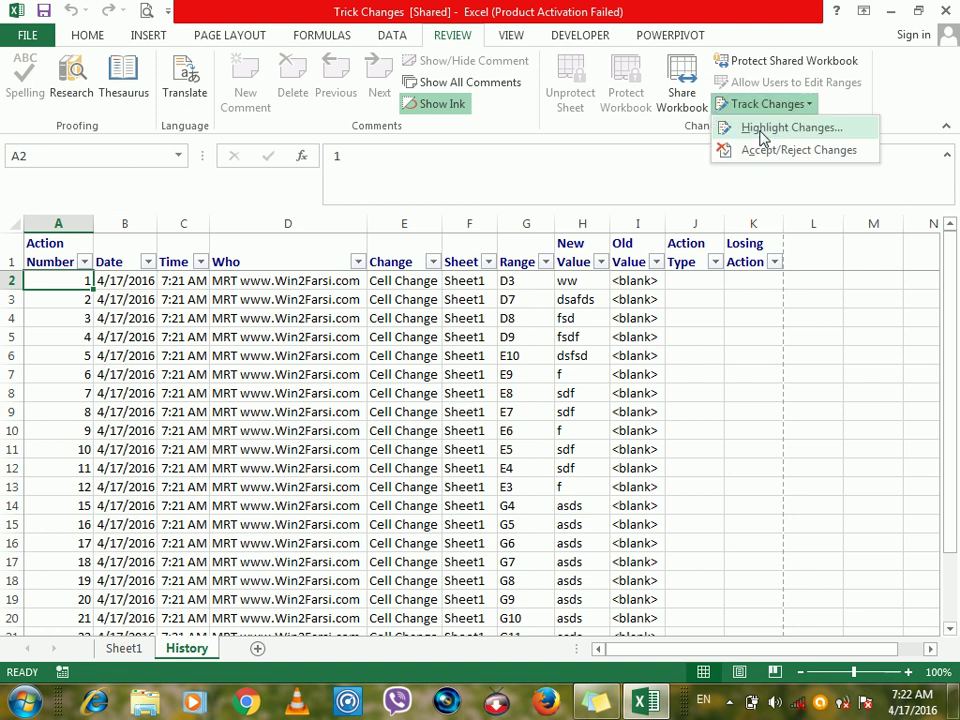
pyautogui.click(759, 128)
pyautogui.click(462, 339)
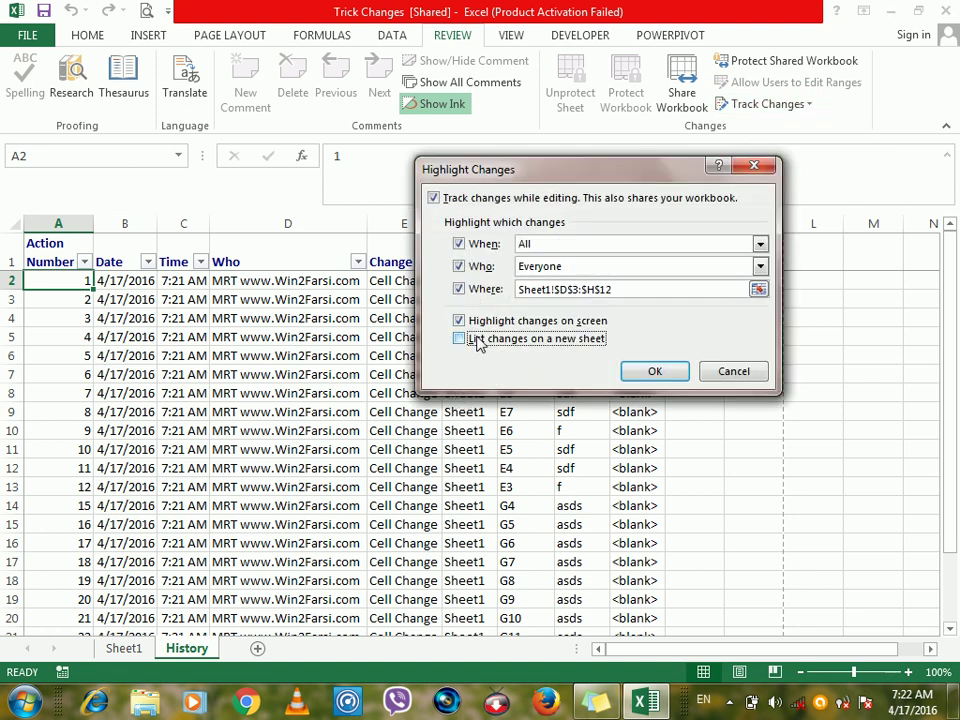
pyautogui.click(652, 371)
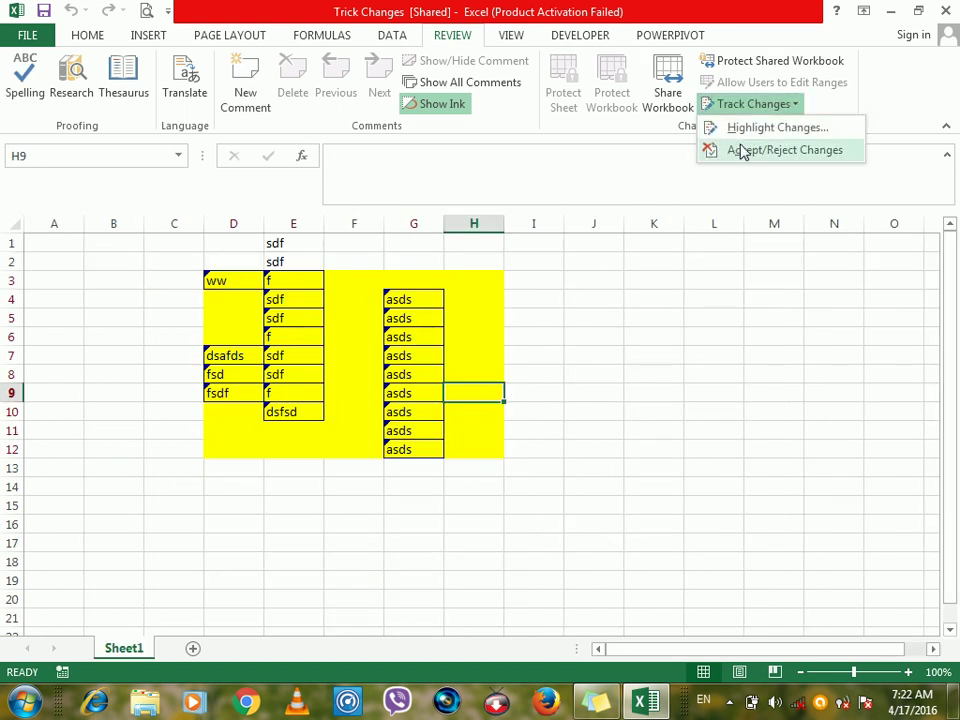
# Start reviewing the tracked changes within $D$3:$H$12.
pyautogui.click(742, 151)
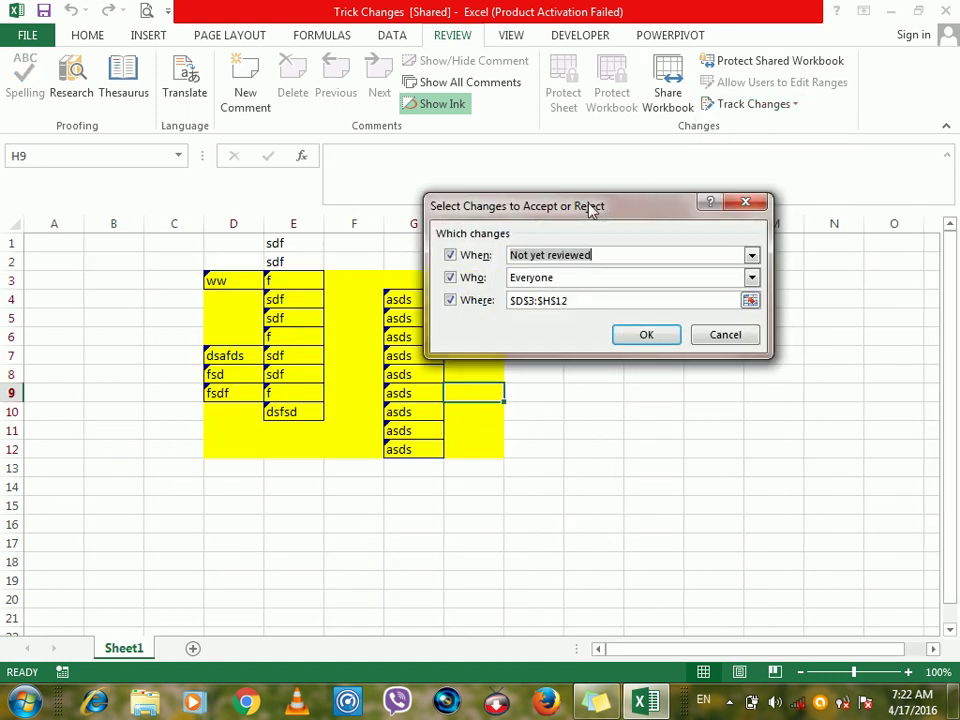
pyautogui.moveTo(589, 205); pyautogui.dragTo(721, 174)
pyautogui.click(700, 268)
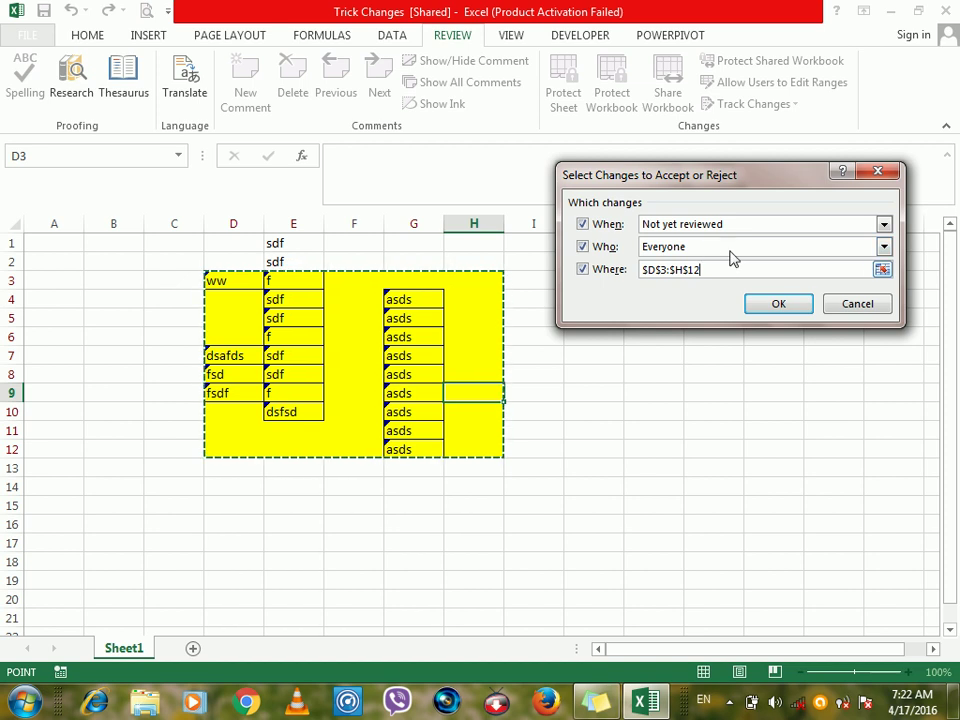
pyautogui.click(777, 302)
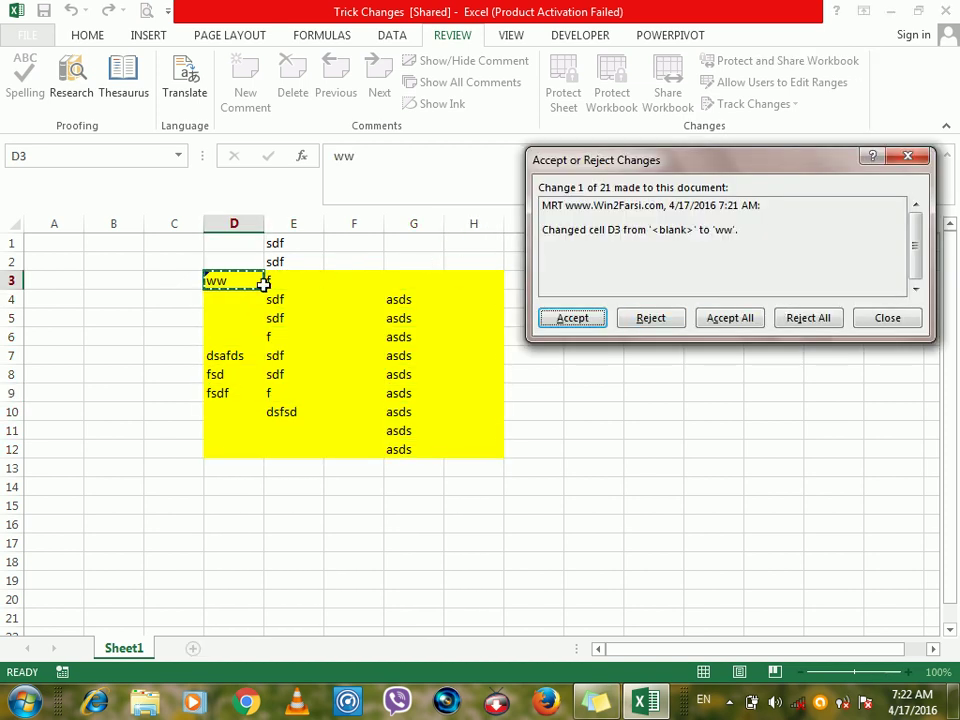
# Reject the D3 and D7:D9 entries one by one, then reject all remaining changes.
pyautogui.click(632, 322)
pyautogui.click(632, 322)
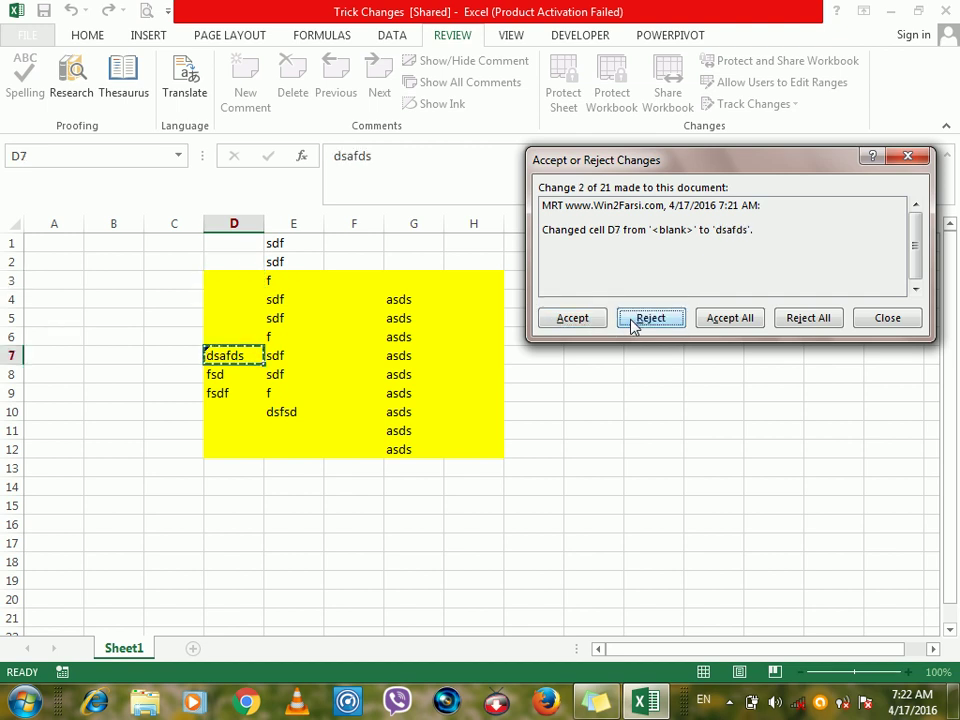
pyautogui.click(632, 322)
pyautogui.click(632, 322)
pyautogui.click(633, 322)
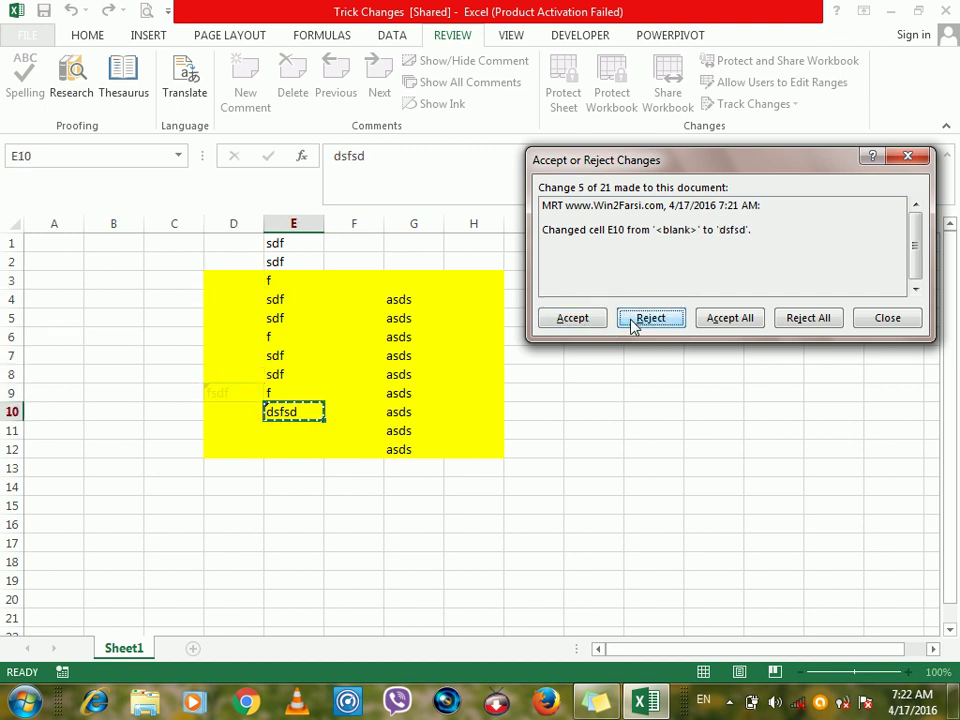
pyautogui.click(787, 322)
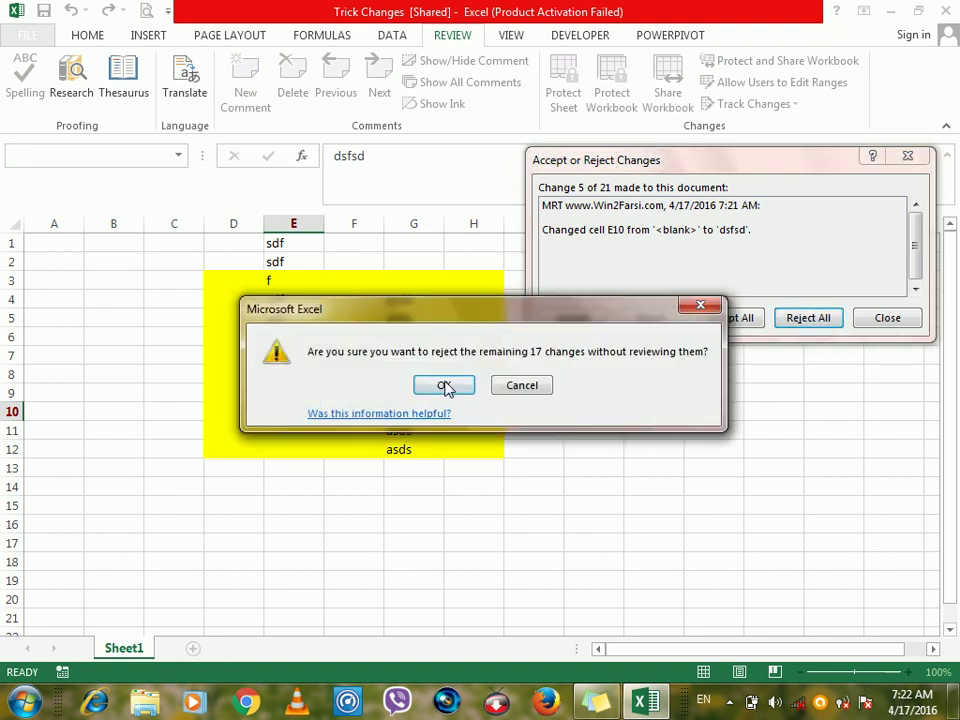
pyautogui.click(444, 385)
pyautogui.click(446, 386)
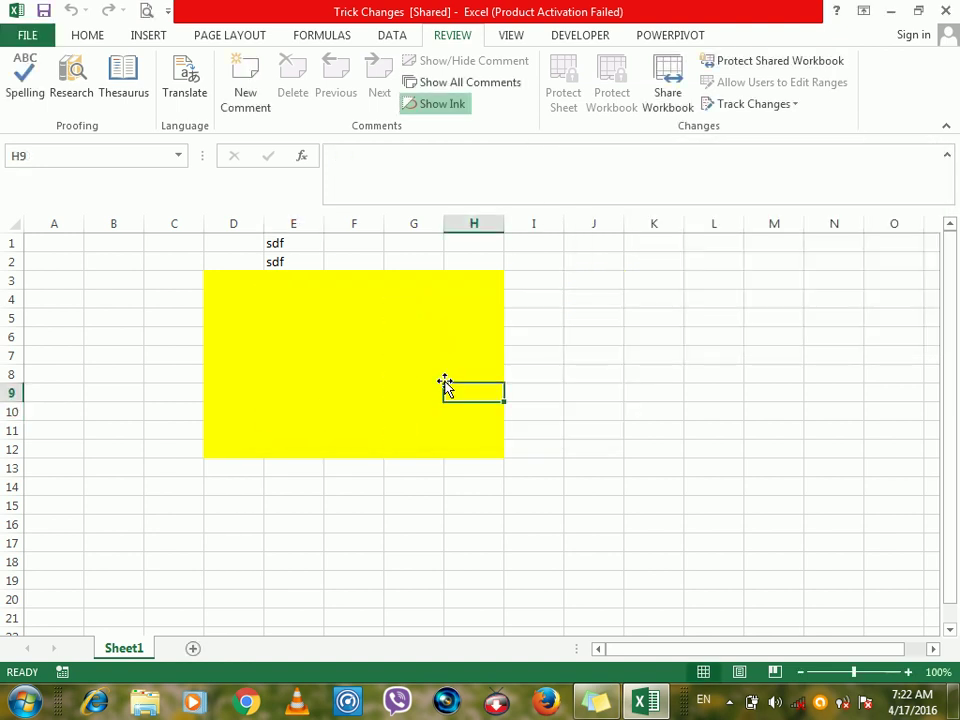
# Toggle between the Review and View ribbon tabs, finishing on View.
pyautogui.click(546, 283)
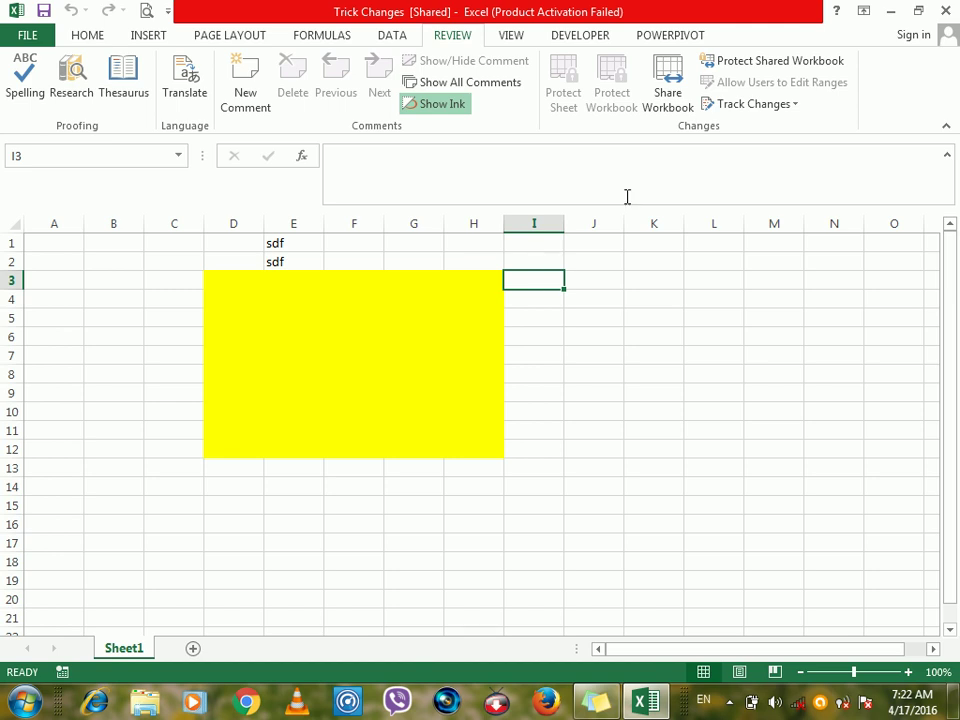
pyautogui.click(789, 106)
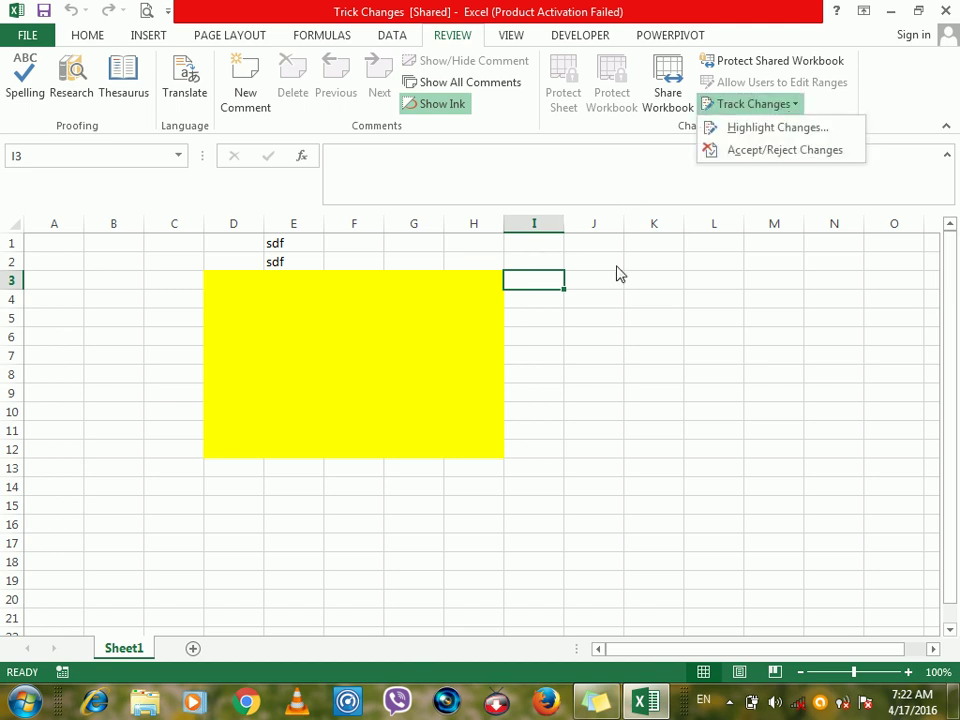
pyautogui.click(574, 332)
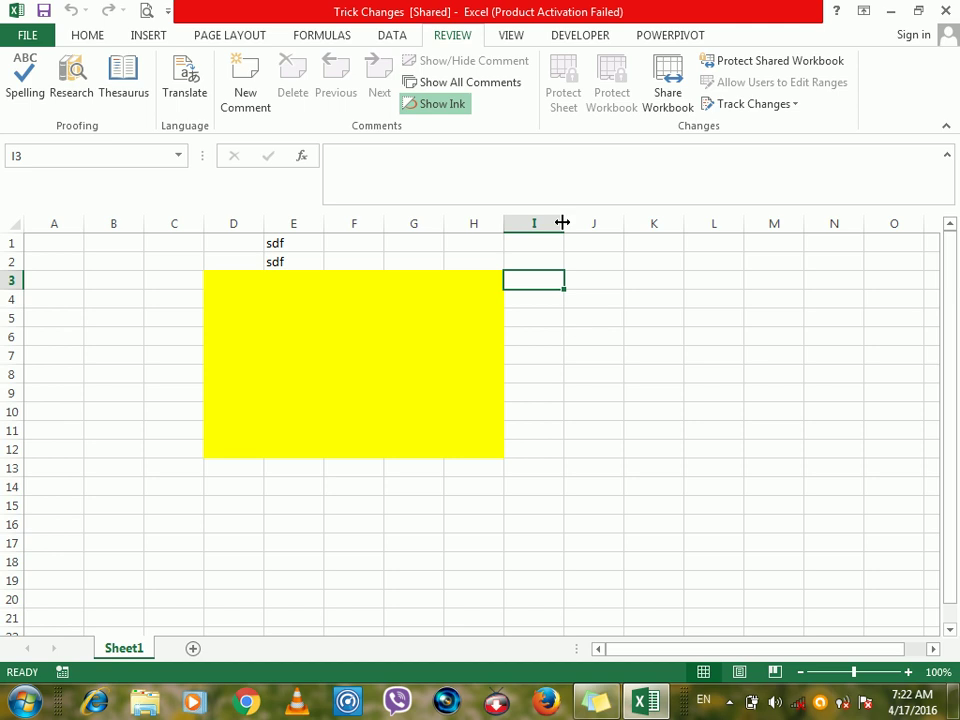
pyautogui.click(509, 36)
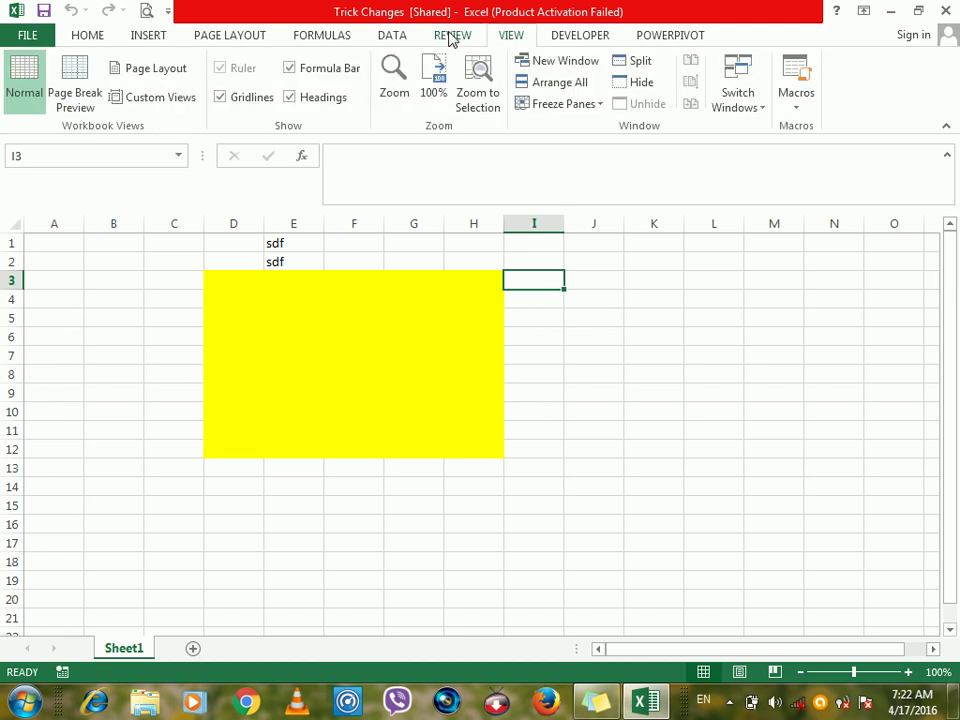
pyautogui.click(452, 37)
pyautogui.click(504, 38)
pyautogui.click(480, 40)
pyautogui.click(503, 40)
pyautogui.click(634, 332)
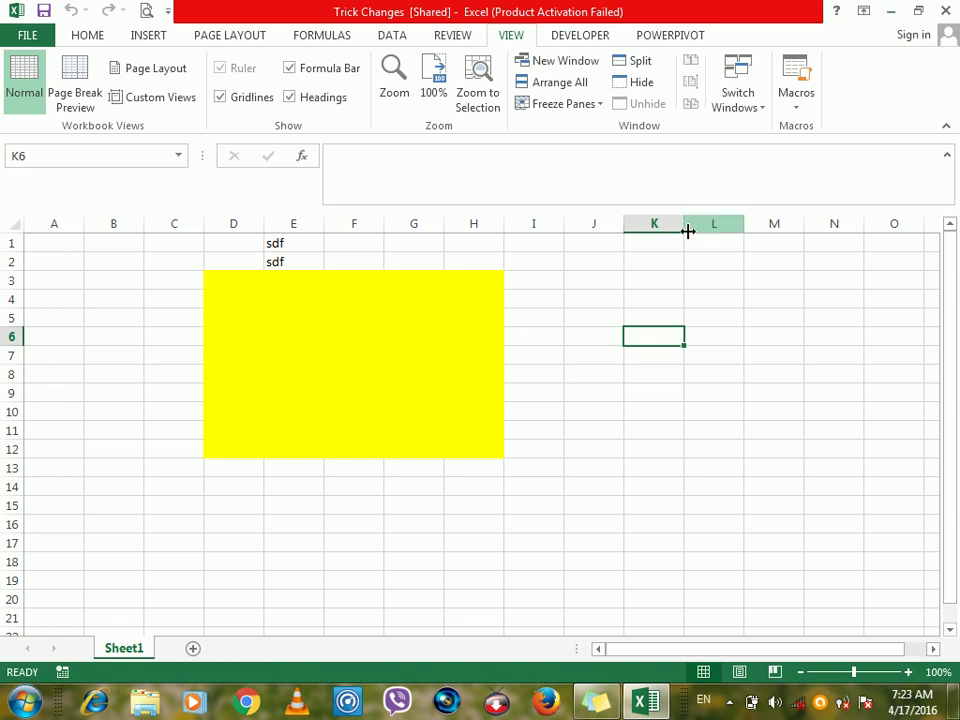
pyautogui.click(460, 42)
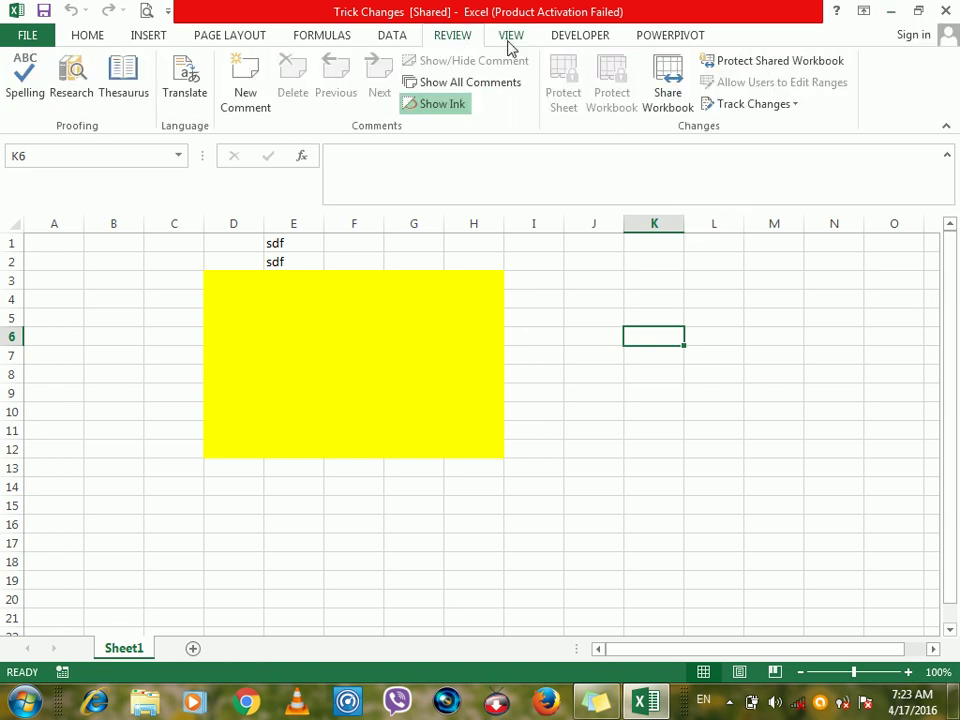
pyautogui.click(510, 38)
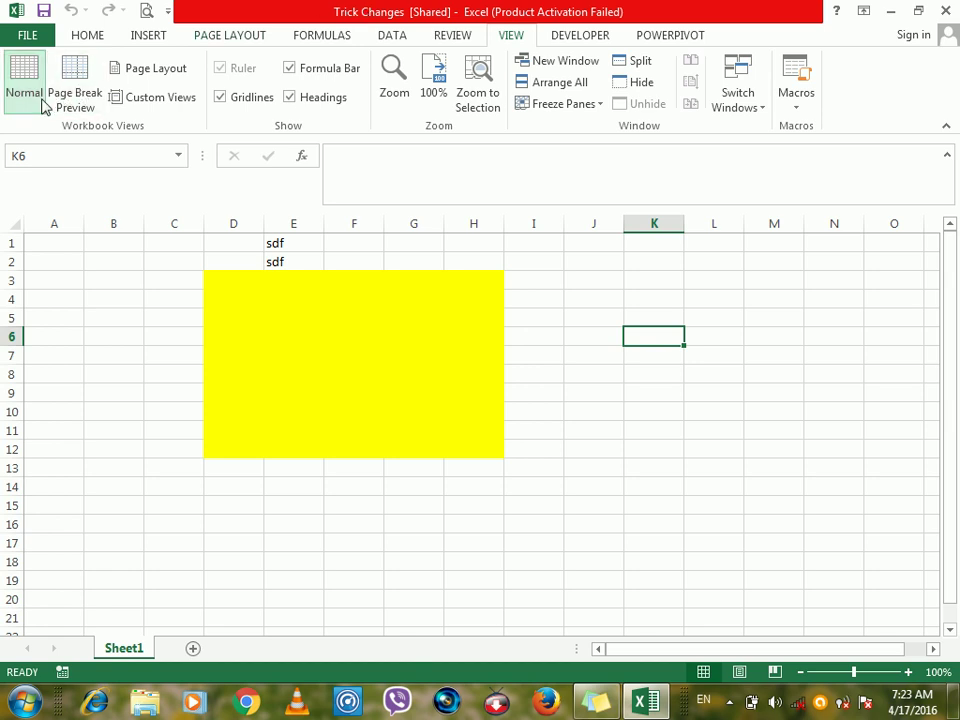
# Close the Trick Changes workbook without saving.
pyautogui.doubleClick(386, 18)
pyautogui.moveTo(386, 18); pyautogui.dragTo(488, 69)
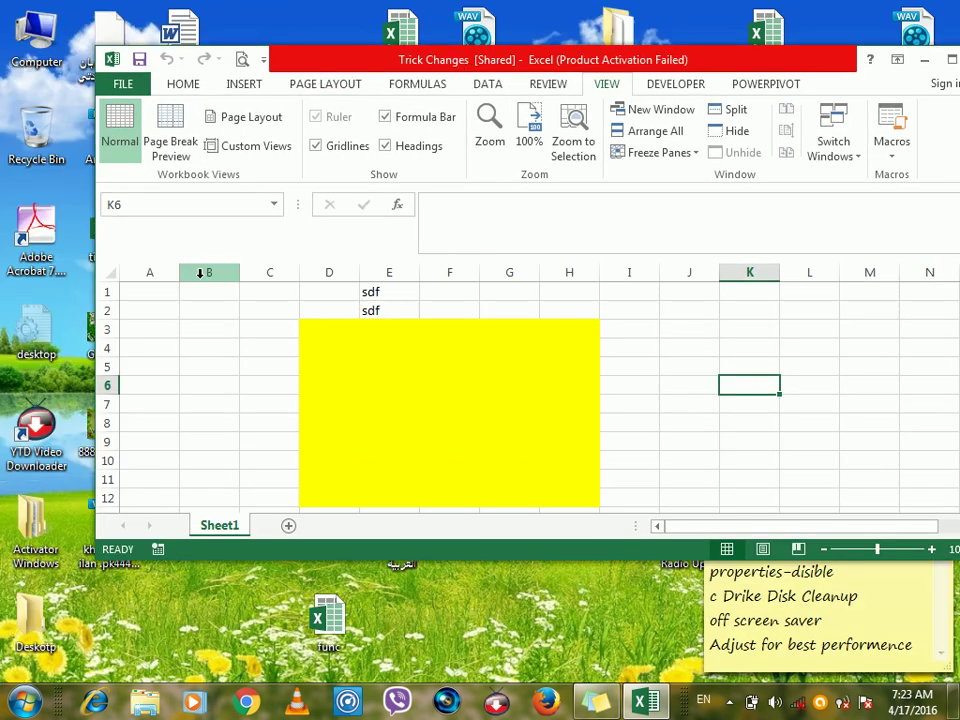
pyautogui.click(172, 310)
pyautogui.hotkey('alt', 'F4')
pyautogui.press('Tab')
pyautogui.press('Return')
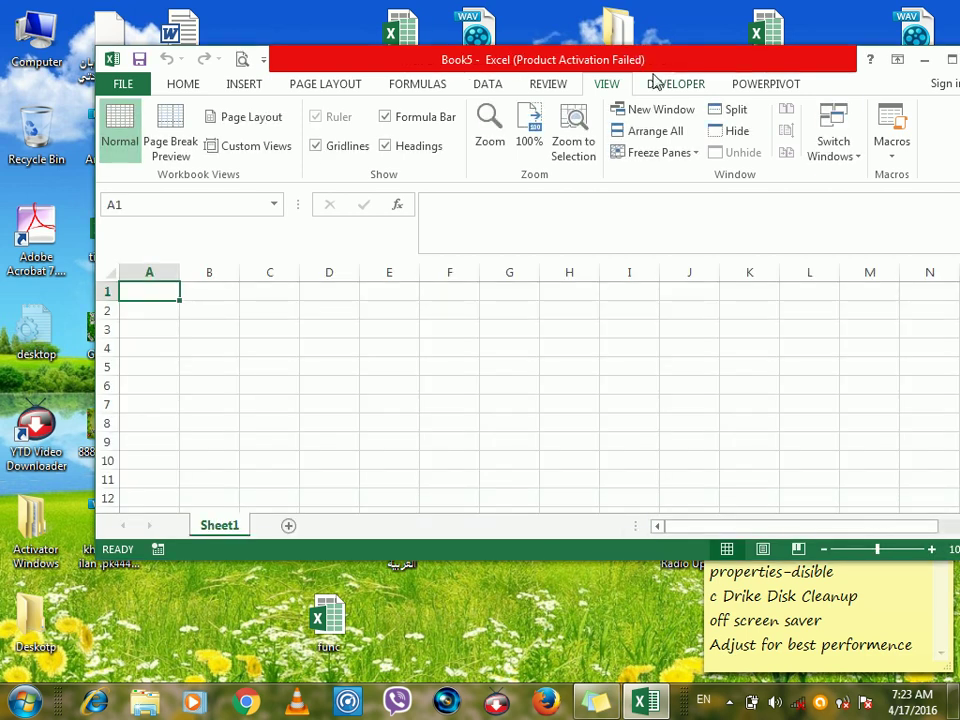
# Maximize the Book5 window to full screen.
pyautogui.moveTo(645, 63); pyautogui.dragTo(630, 57)
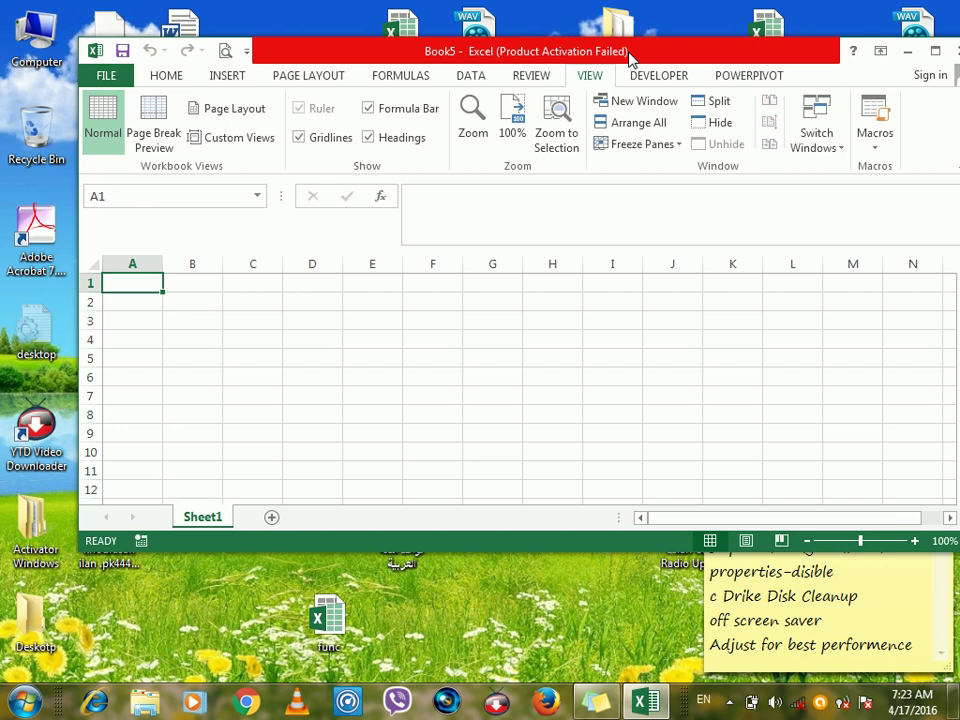
pyautogui.doubleClick(630, 57)
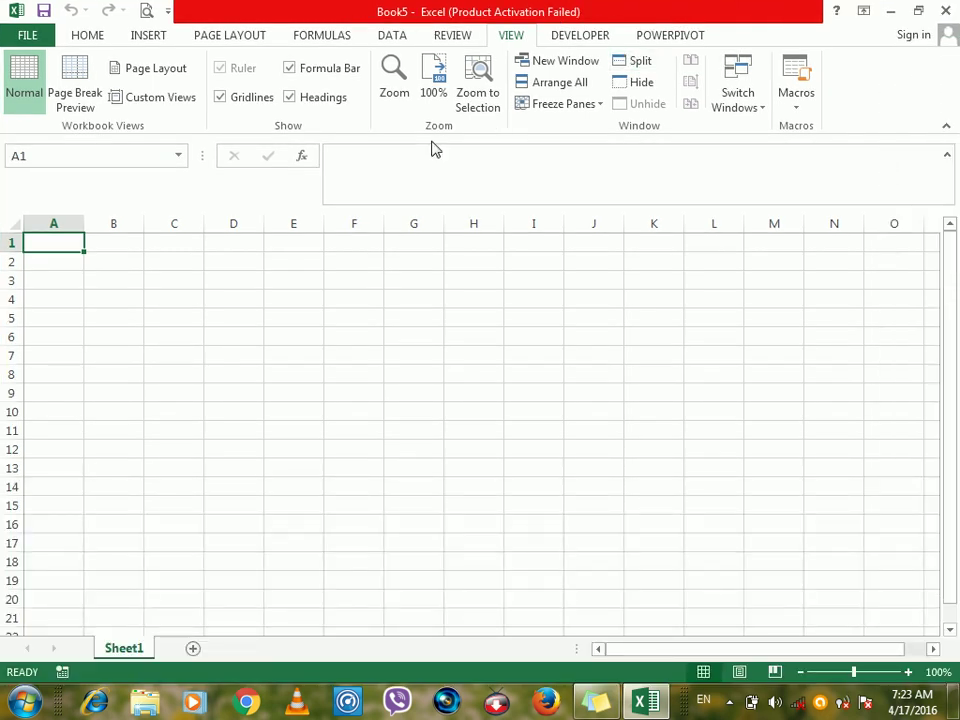
pyautogui.moveTo(426, 12); pyautogui.dragTo(563, 180)
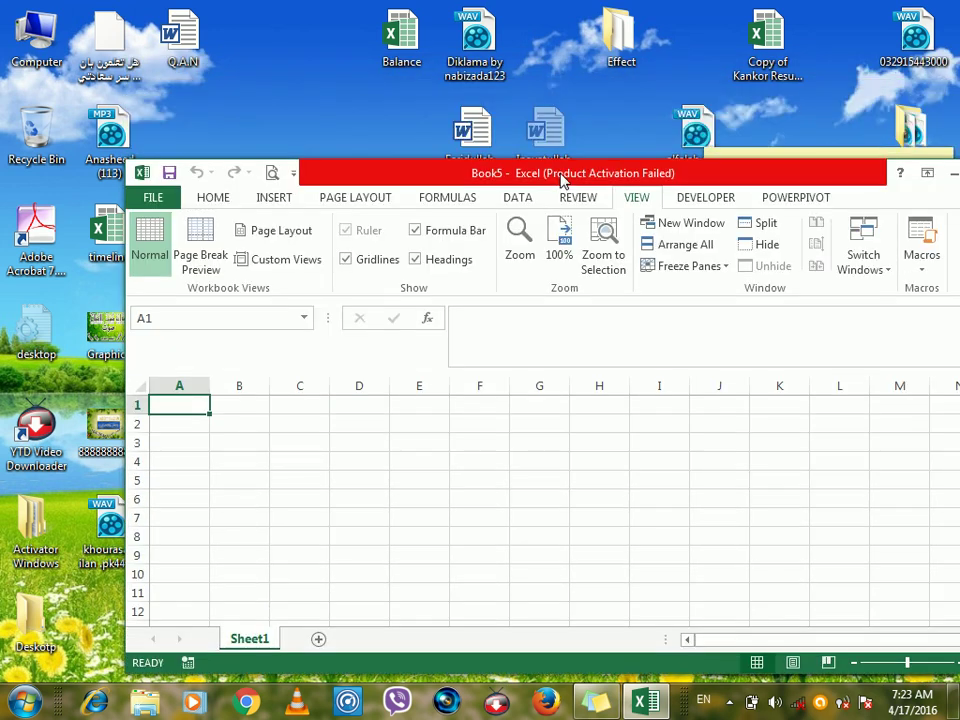
pyautogui.doubleClick(563, 180)
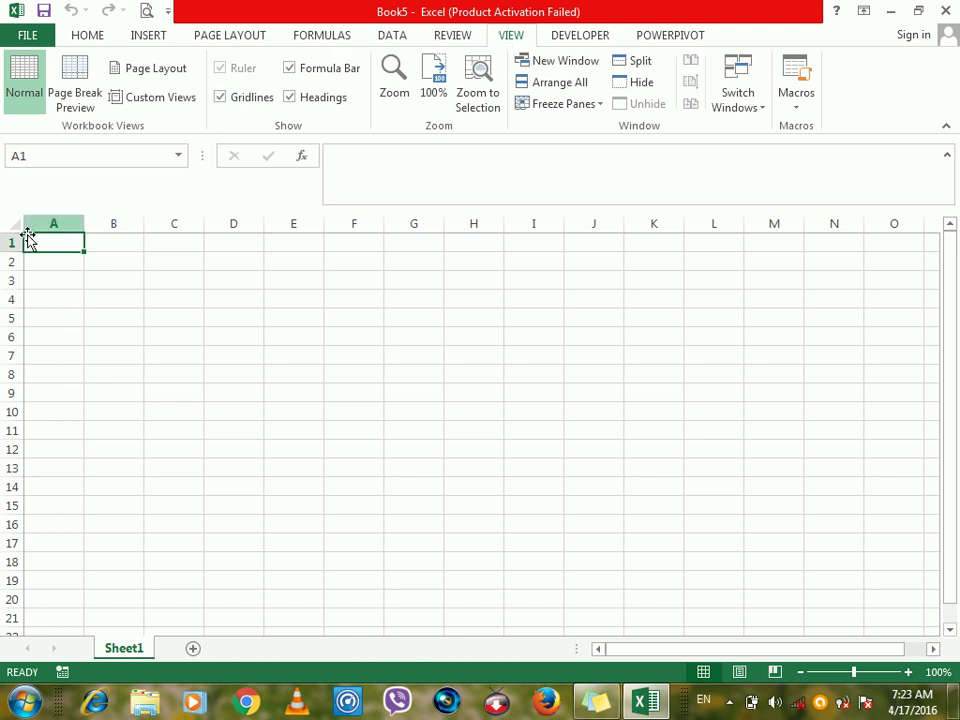
# Select a large block from A1 and fill every cell with cdsa.
pyautogui.moveTo(30, 240)
pyautogui.mouseDown()
pyautogui.moveTo(289, 347)
pyautogui.moveTo(724, 497)
pyautogui.moveTo(800, 554)
pyautogui.moveTo(810, 581)
pyautogui.moveTo(880, 660)
pyautogui.moveTo(942, 712)
pyautogui.mouseUp()
pyautogui.write('cdsa')
pyautogui.hotkey('ctrl', 'Return')
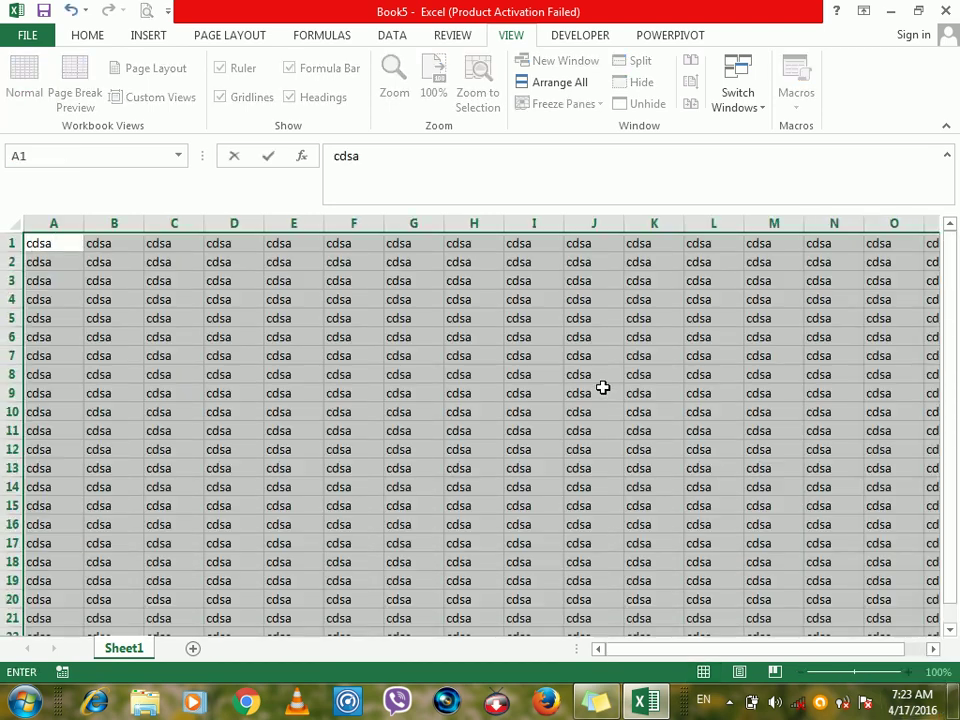
pyautogui.click(168, 240)
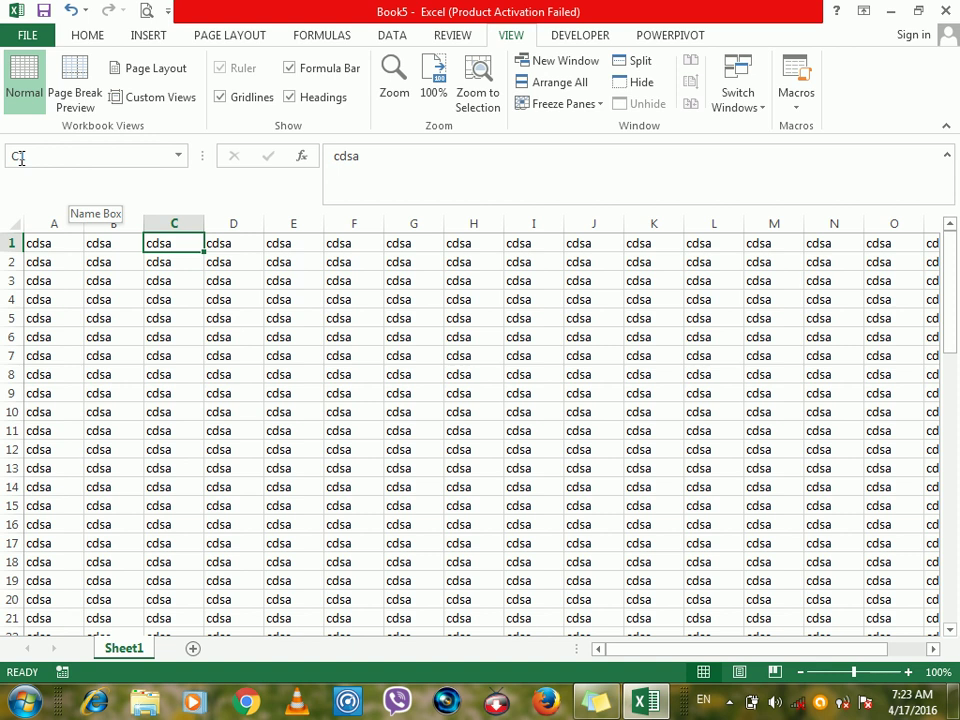
# Check the sheet in Page Break Preview, then switch to Page Layout view.
pyautogui.click(74, 70)
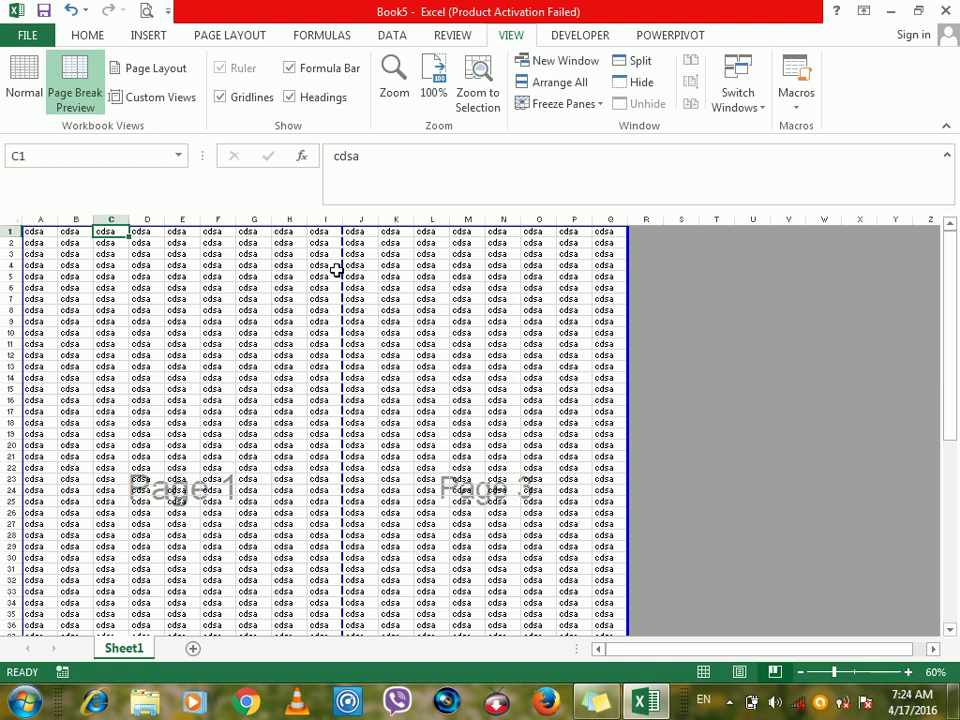
pyautogui.doubleClick(262, 333)
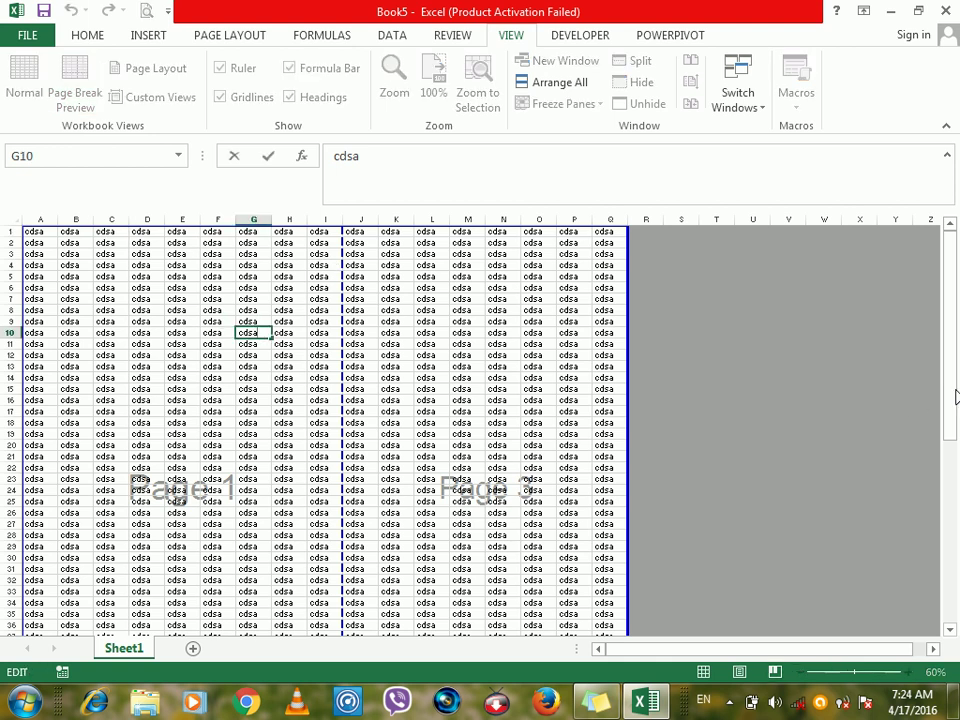
pyautogui.moveTo(955, 393); pyautogui.dragTo(955, 587)
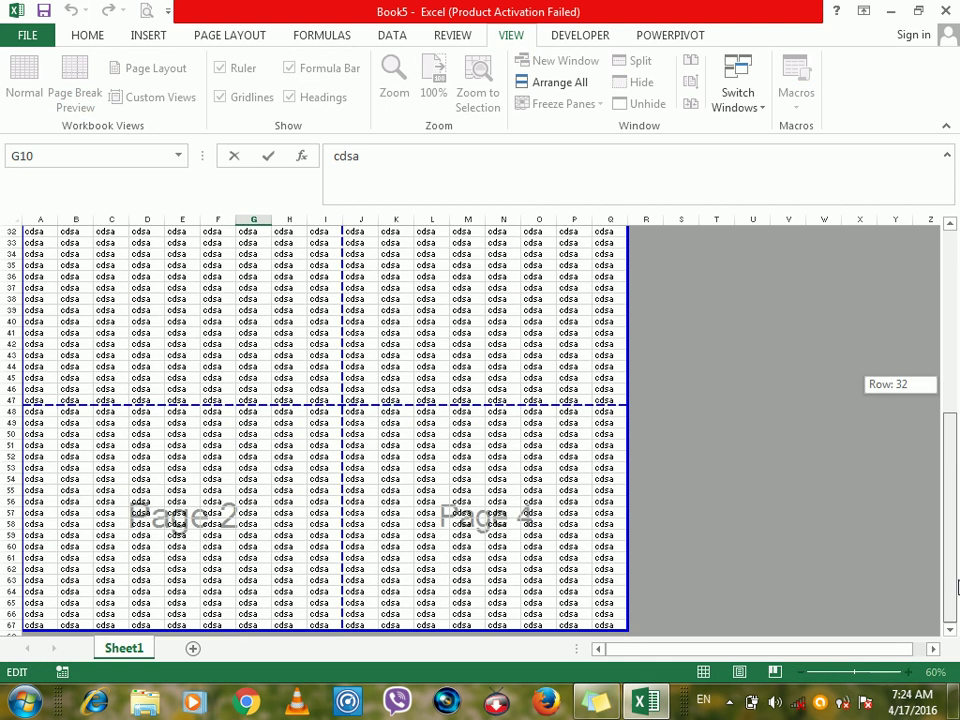
pyautogui.moveTo(955, 515); pyautogui.dragTo(955, 355)
pyautogui.moveTo(955, 310)
pyautogui.mouseDown()
pyautogui.moveTo(955, 510)
pyautogui.moveTo(949, 302)
pyautogui.mouseUp()
pyautogui.click(190, 274)
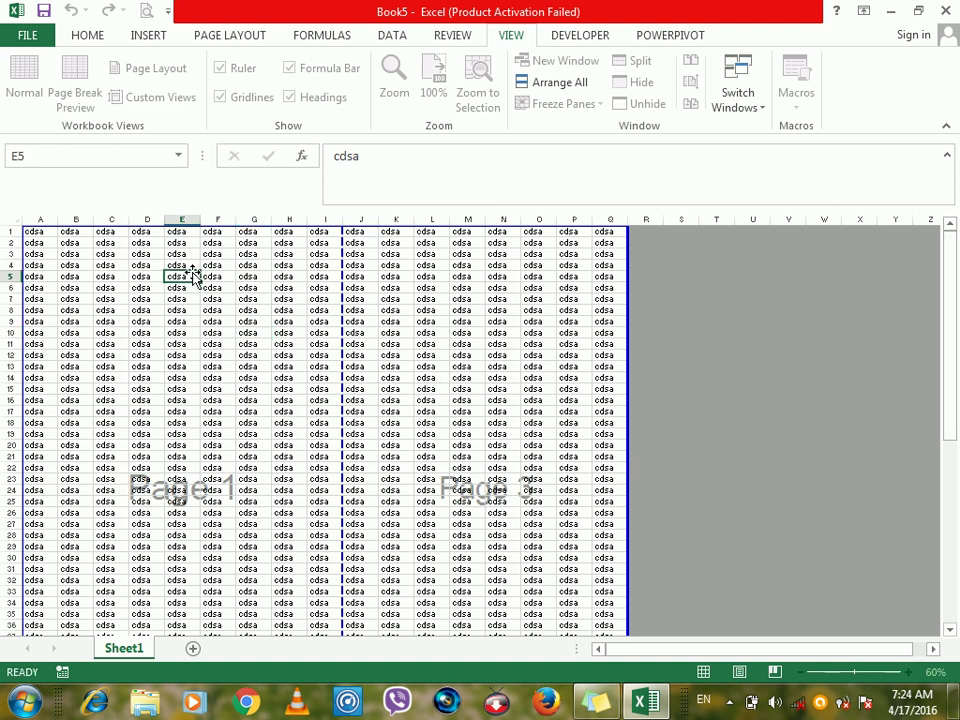
pyautogui.click(137, 75)
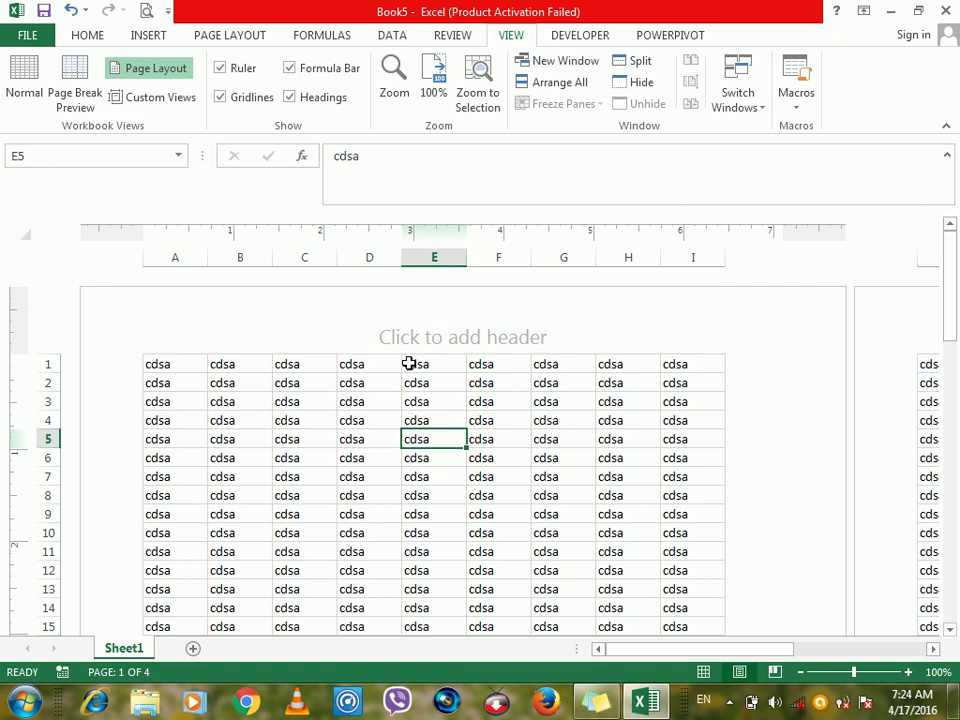
# Type adasda in the header's centre section and aqdeasdasdas in its right section.
pyautogui.click(381, 334)
pyautogui.click(296, 330)
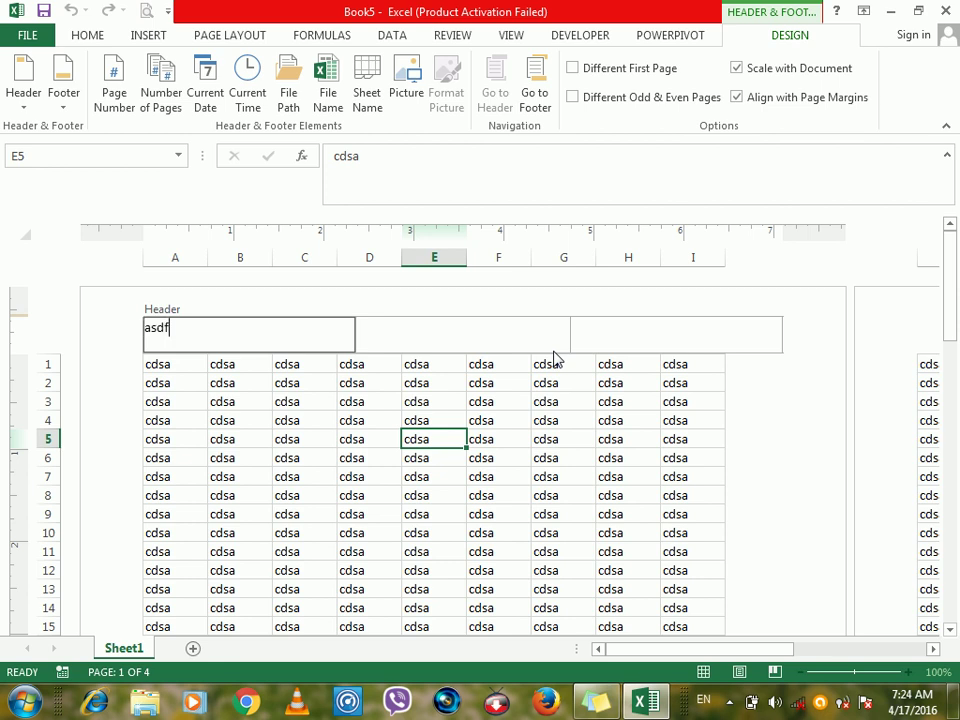
pyautogui.click(529, 327)
pyautogui.write('adasda')
pyautogui.click(598, 343)
pyautogui.write('aqdeasdasdas')
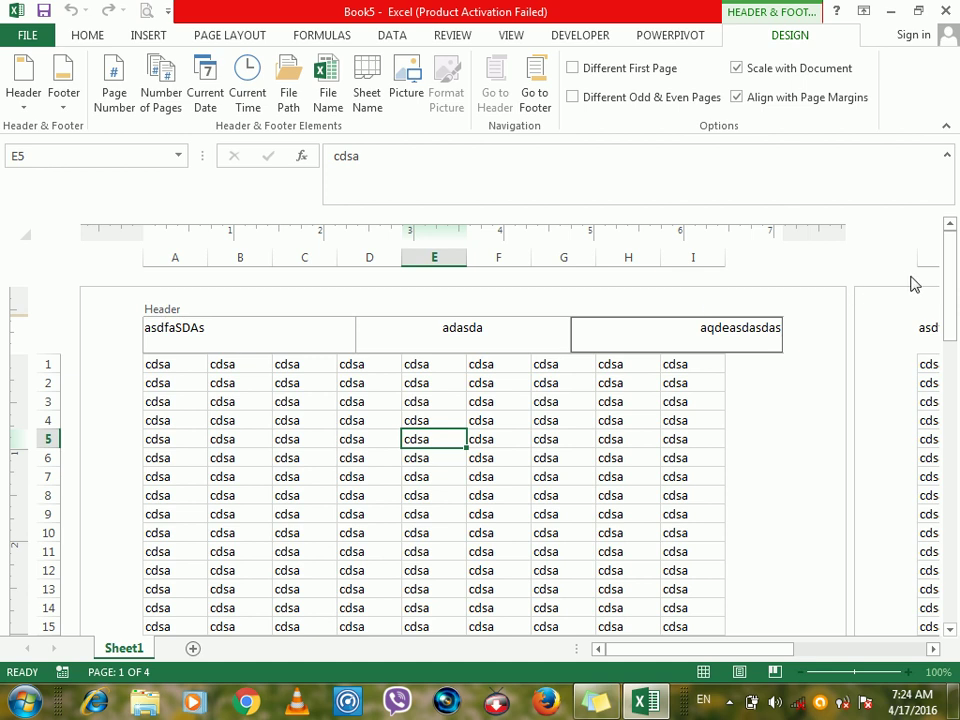
# Fill the footer with asdasd left, dfsdfsd centre and asdfsadfsdfsd right.
pyautogui.moveTo(951, 280); pyautogui.dragTo(955, 455)
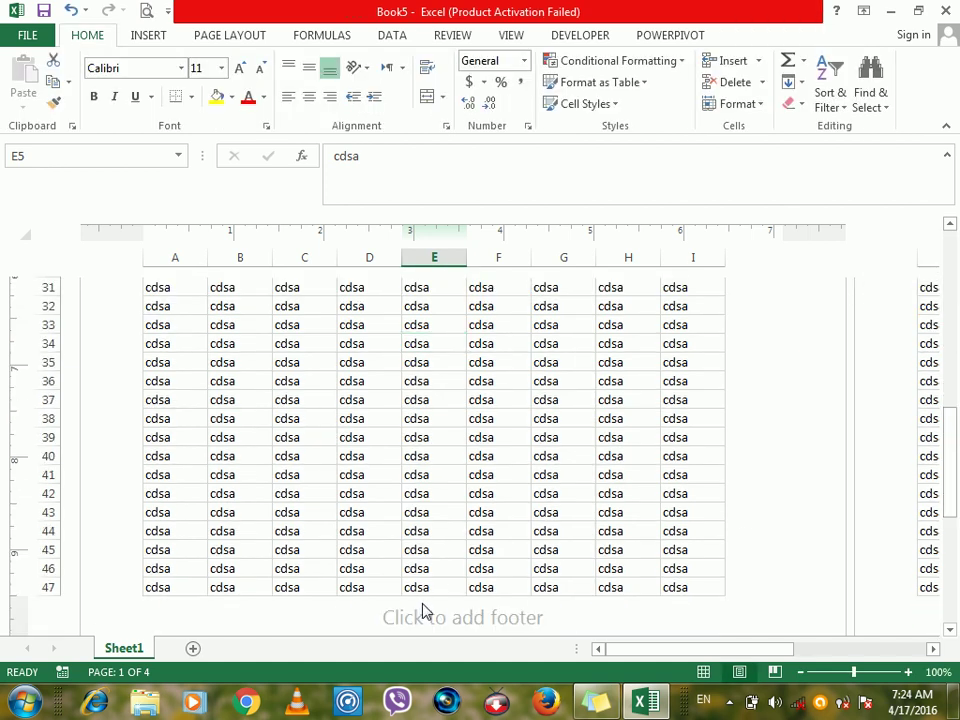
pyautogui.click(465, 618)
pyautogui.write('dfsdfsd')
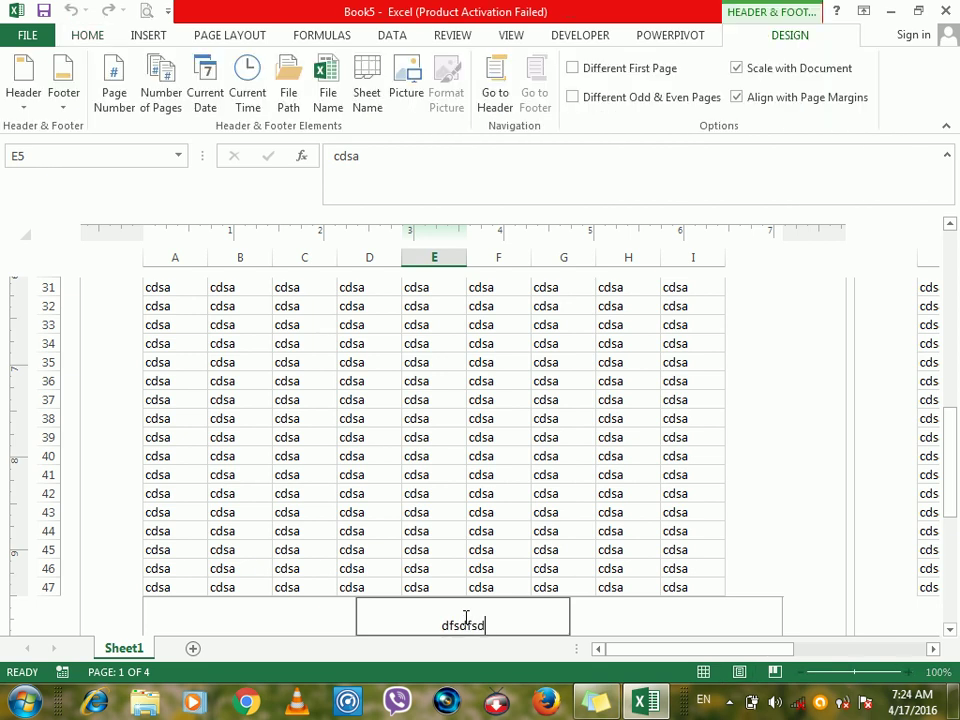
pyautogui.click(329, 611)
pyautogui.write('asd')
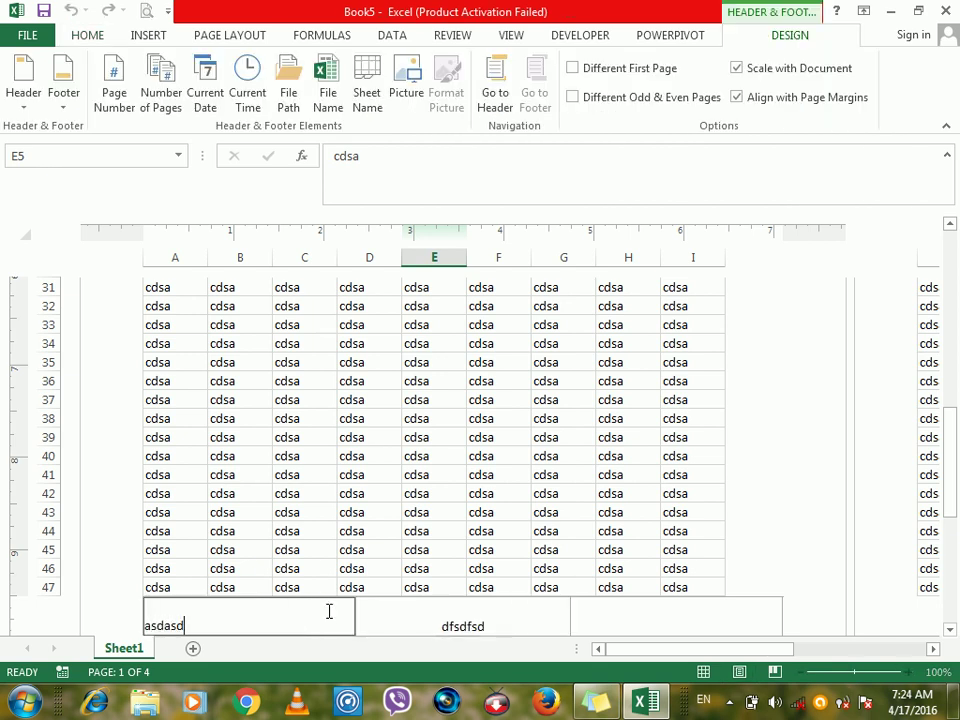
pyautogui.write('asd')
pyautogui.click(630, 626)
pyautogui.write('asdfsadfsdfsd')
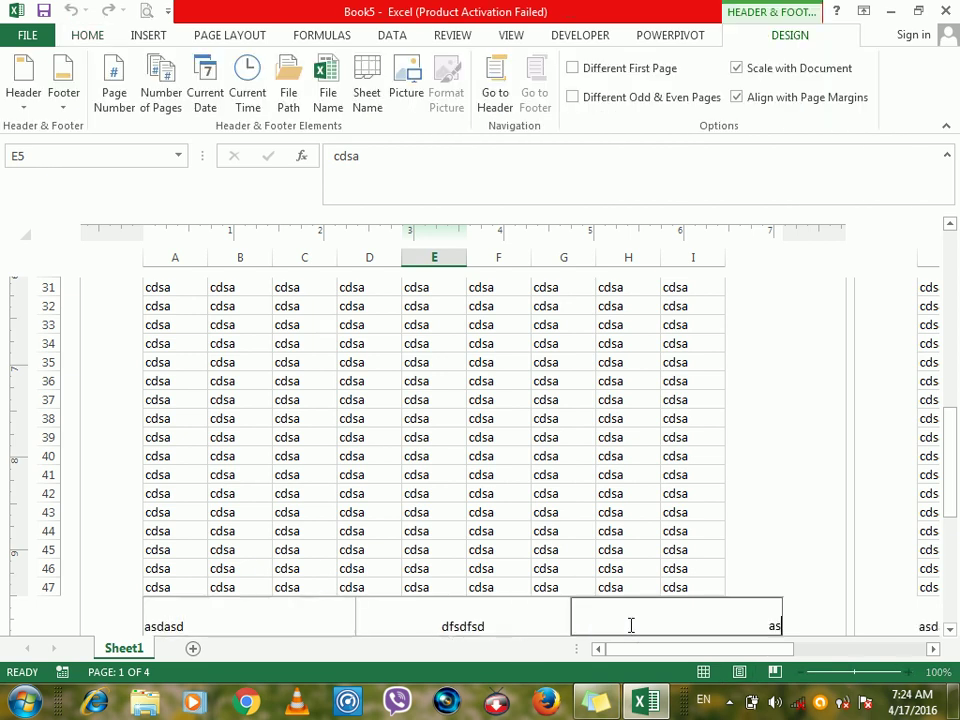
pyautogui.click(577, 500)
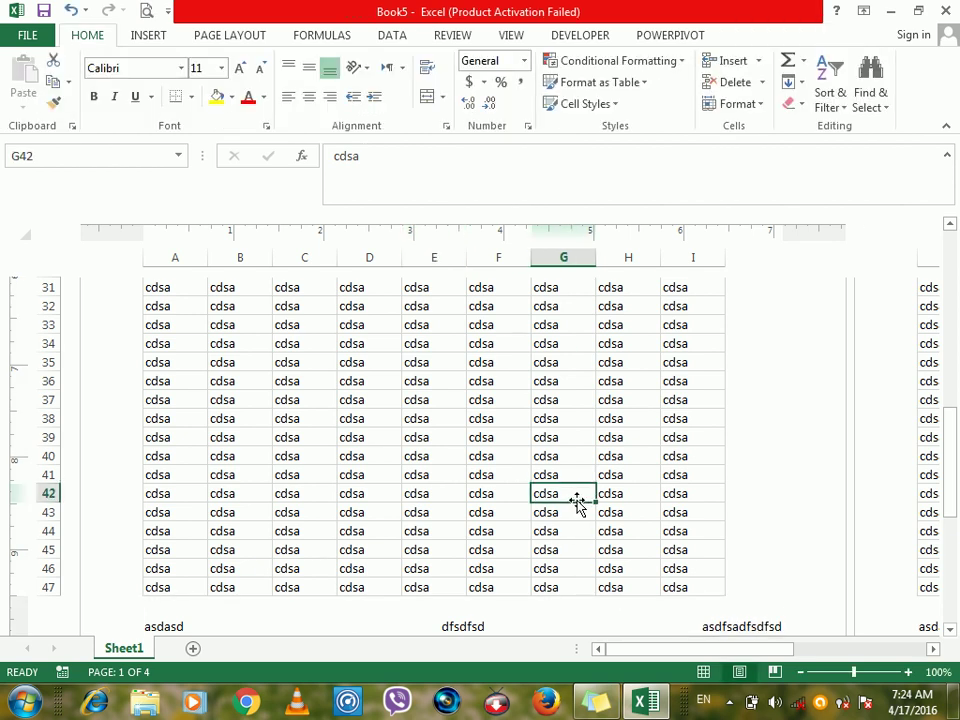
# Return the sheet to Normal view.
pyautogui.click(286, 440)
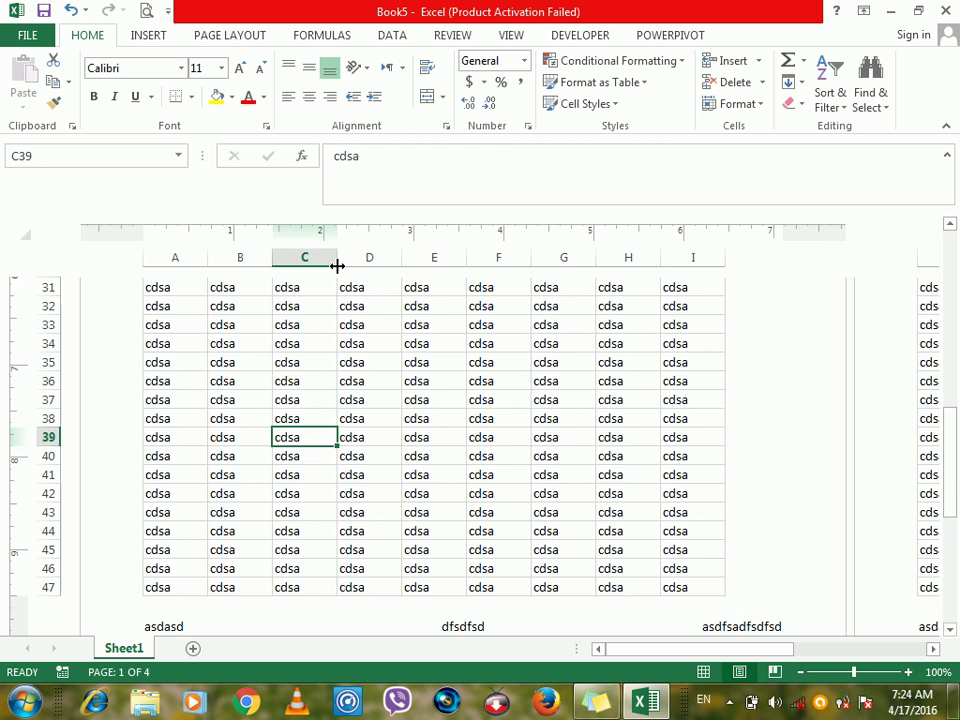
pyautogui.click(510, 38)
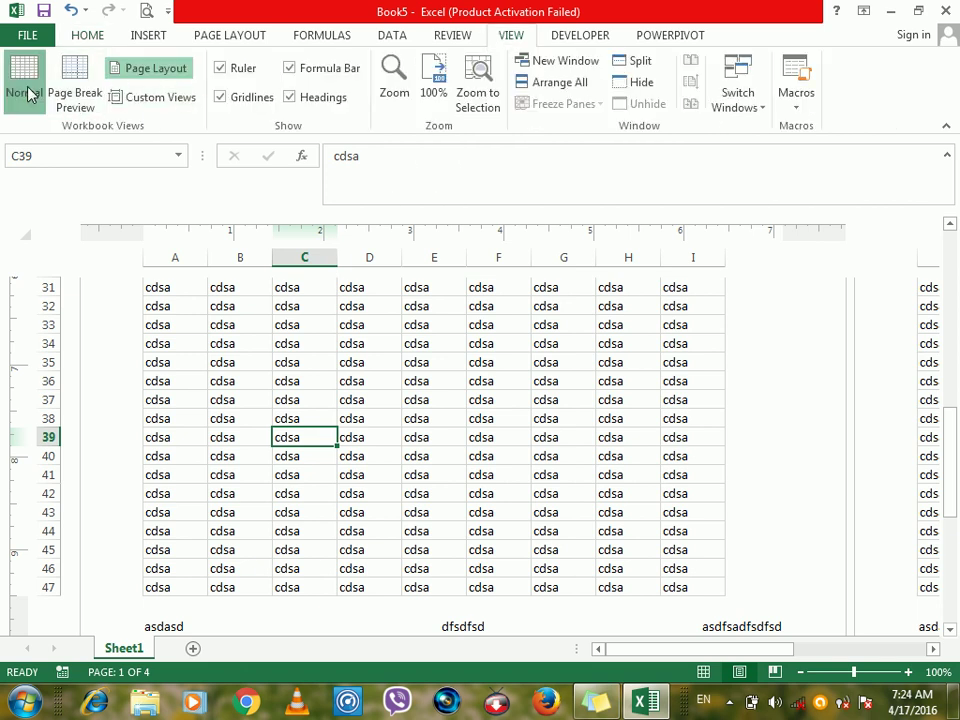
pyautogui.click(28, 90)
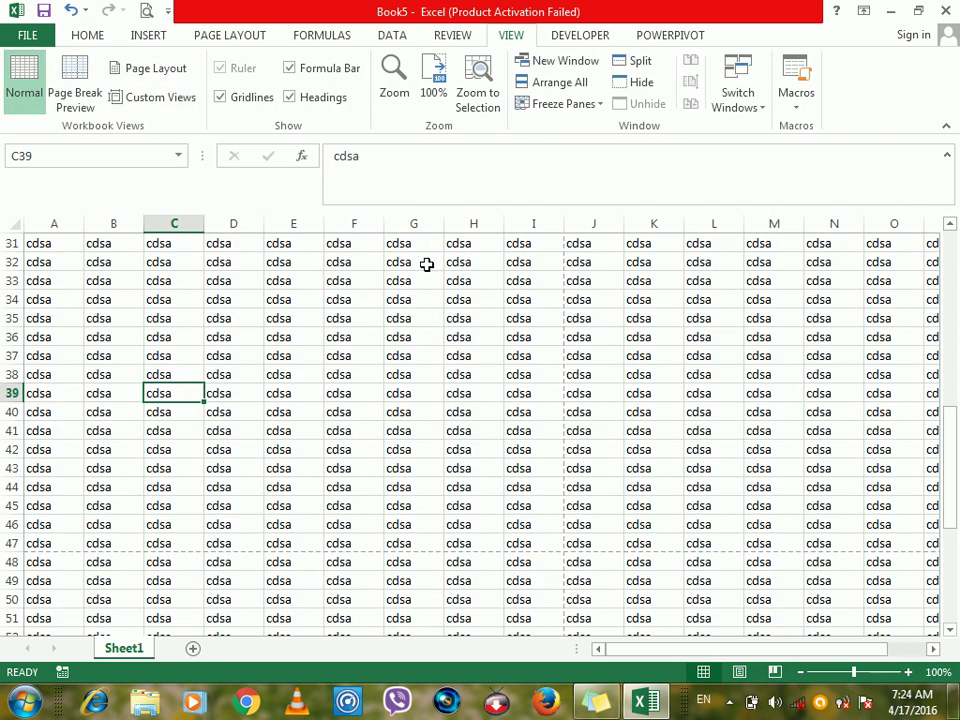
# Preview the printed pages, then start adding a custom view and cancel it.
pyautogui.hotkey('ctrl', 'p')
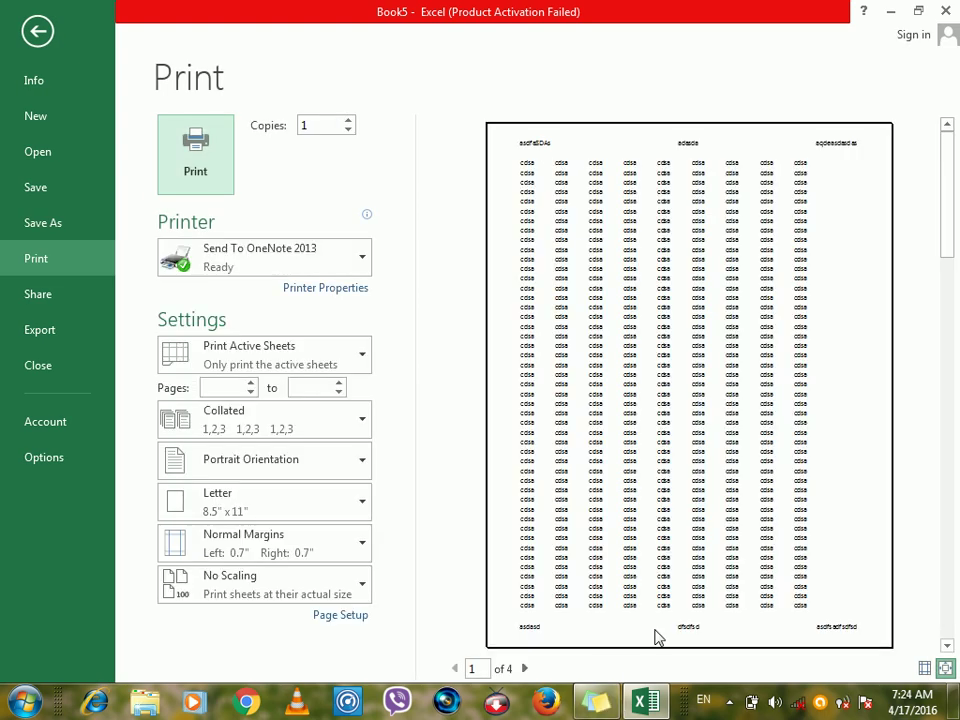
pyautogui.press('Escape')
pyautogui.click(378, 520)
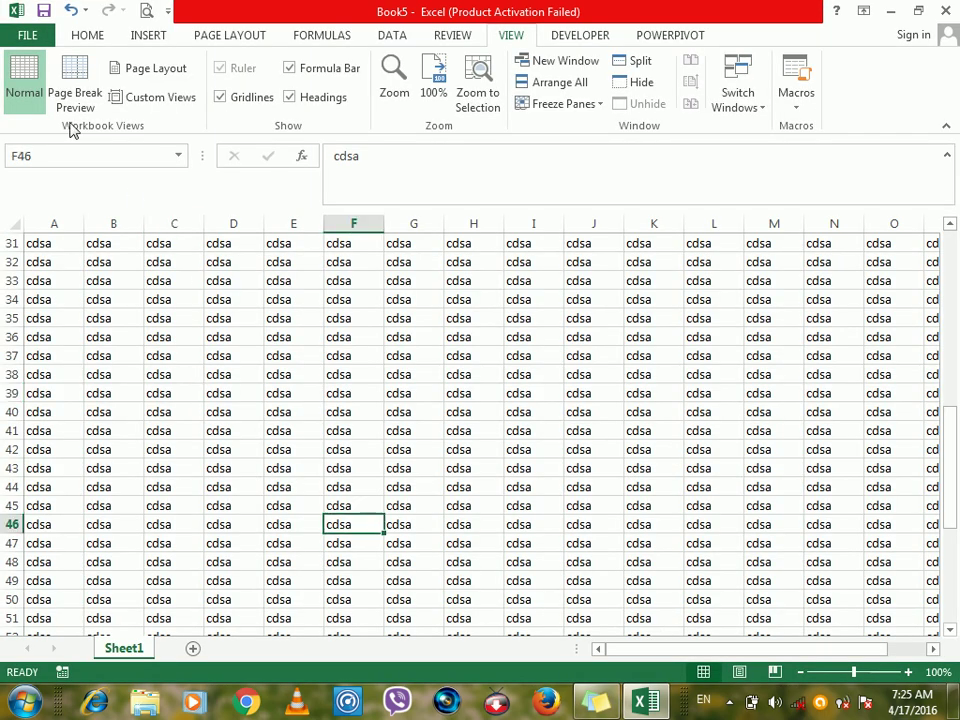
pyautogui.click(150, 97)
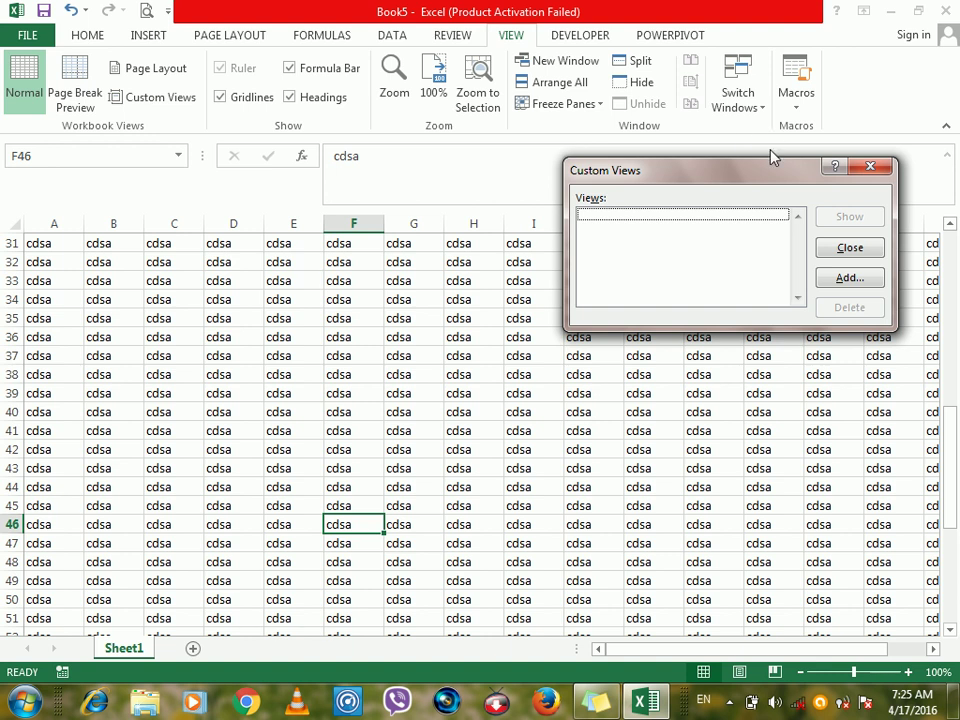
pyautogui.moveTo(762, 176); pyautogui.dragTo(508, 205)
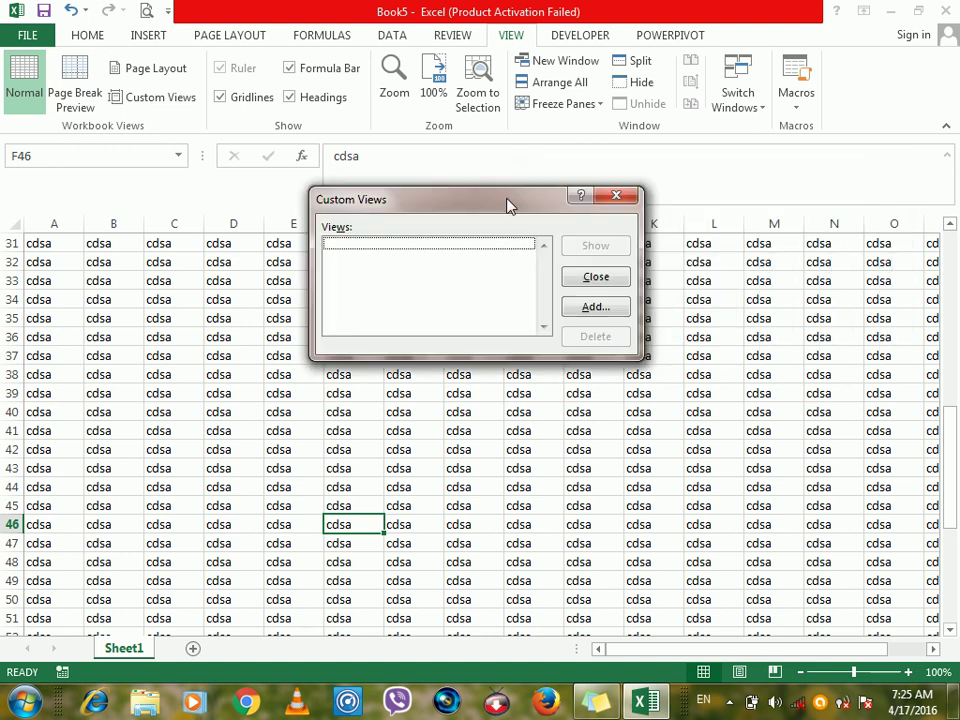
pyautogui.click(598, 308)
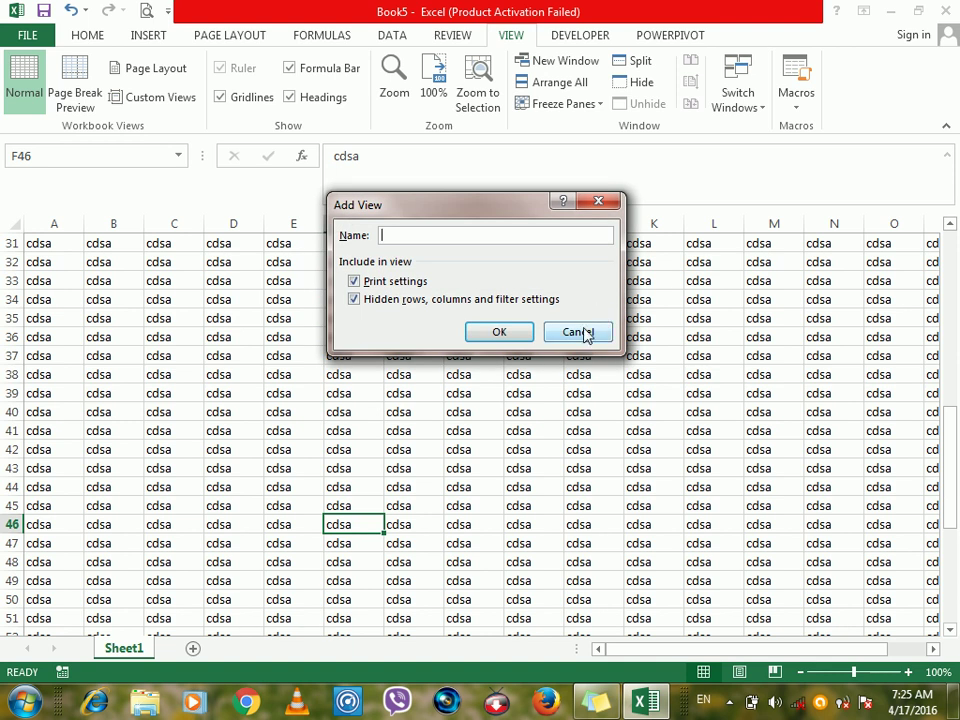
pyautogui.click(578, 333)
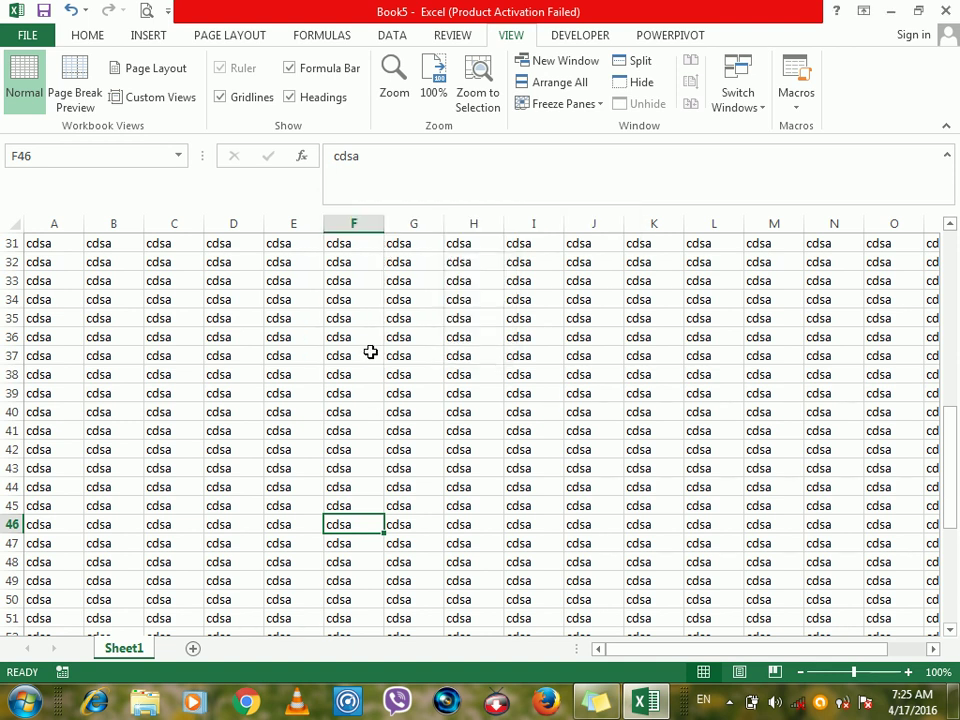
# Select all data, dismiss Quick Analysis, and close Book5 choosing not to save.
pyautogui.hotkey('ctrl', 'a')
pyautogui.hotkey('ctrl', 'q')
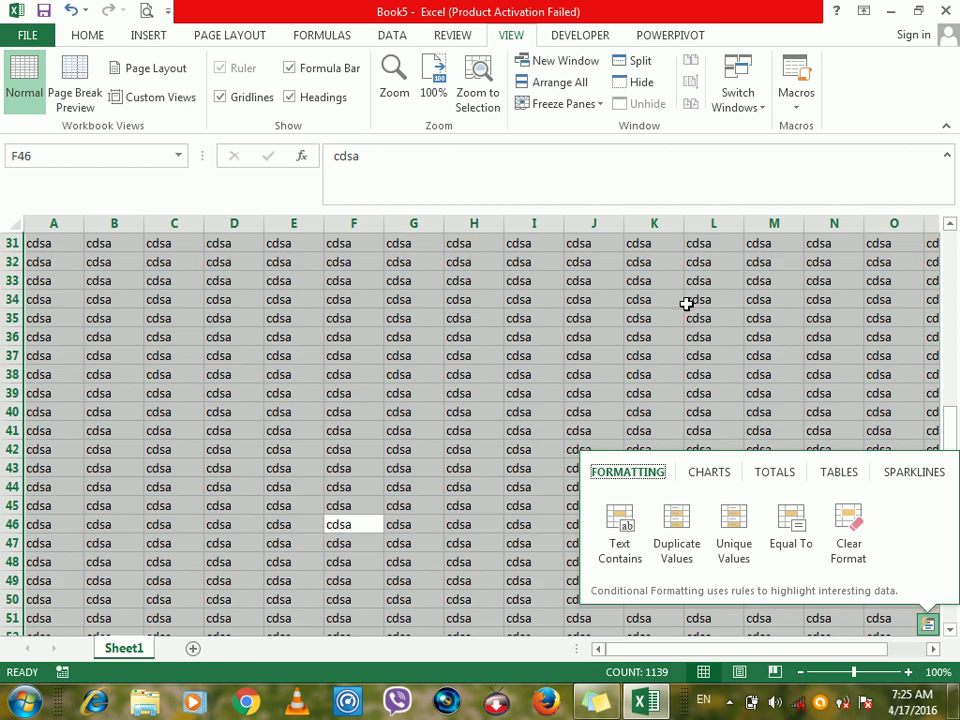
pyautogui.click(687, 302)
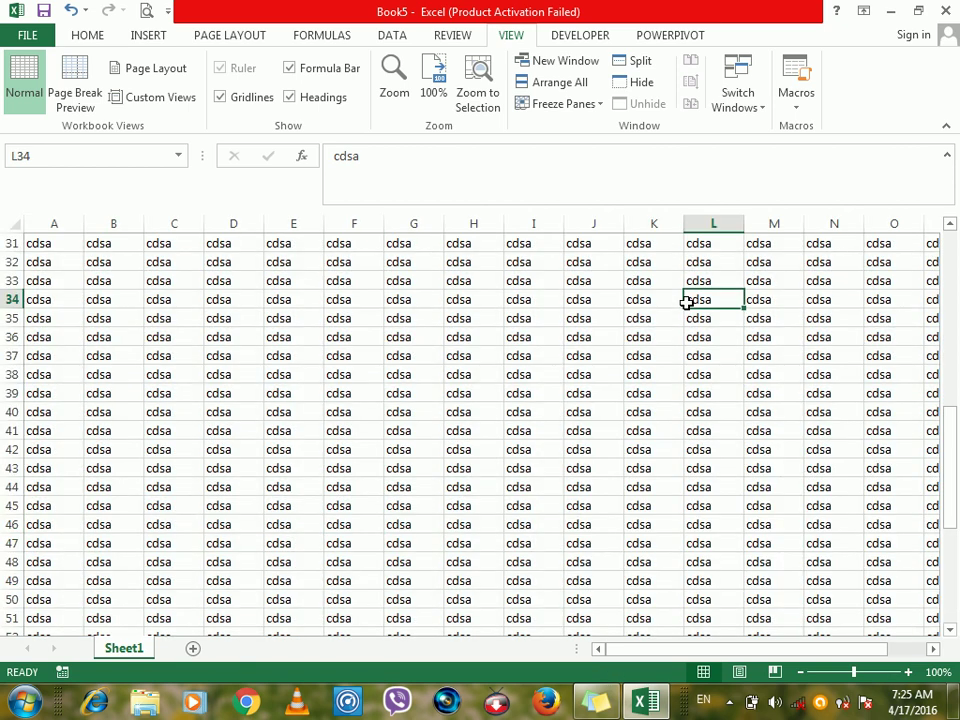
pyautogui.hotkey('ctrl', 'w')
pyautogui.press('Tab')
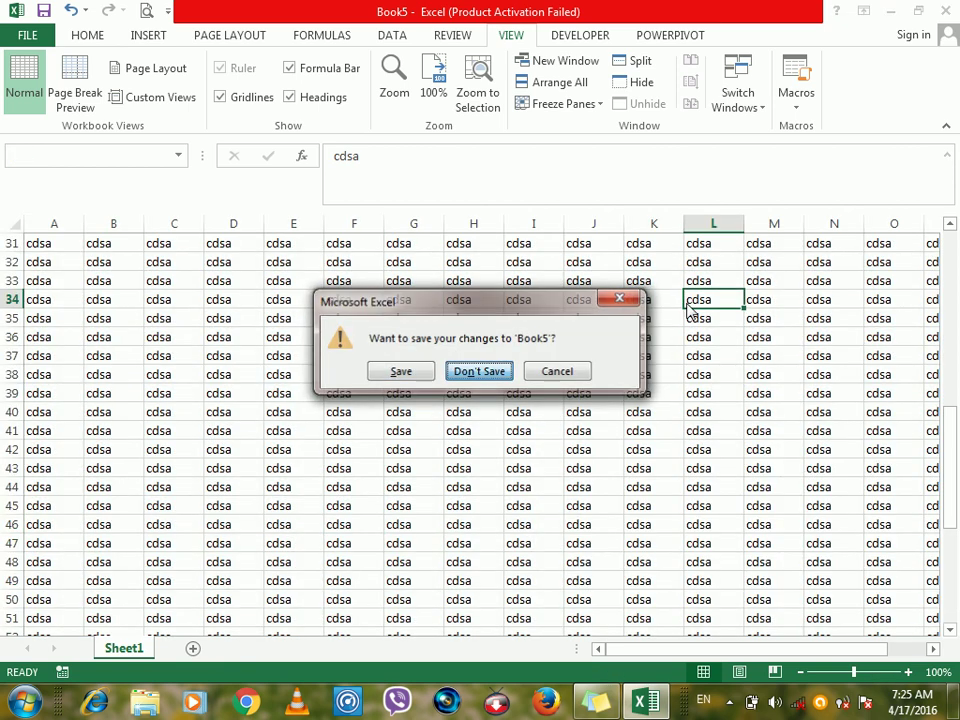
# Start a new blank workbook, label D6 '2010' and fill B7:G16 with asd.
pyautogui.press('Return')
pyautogui.hotkey('ctrl', 'n')
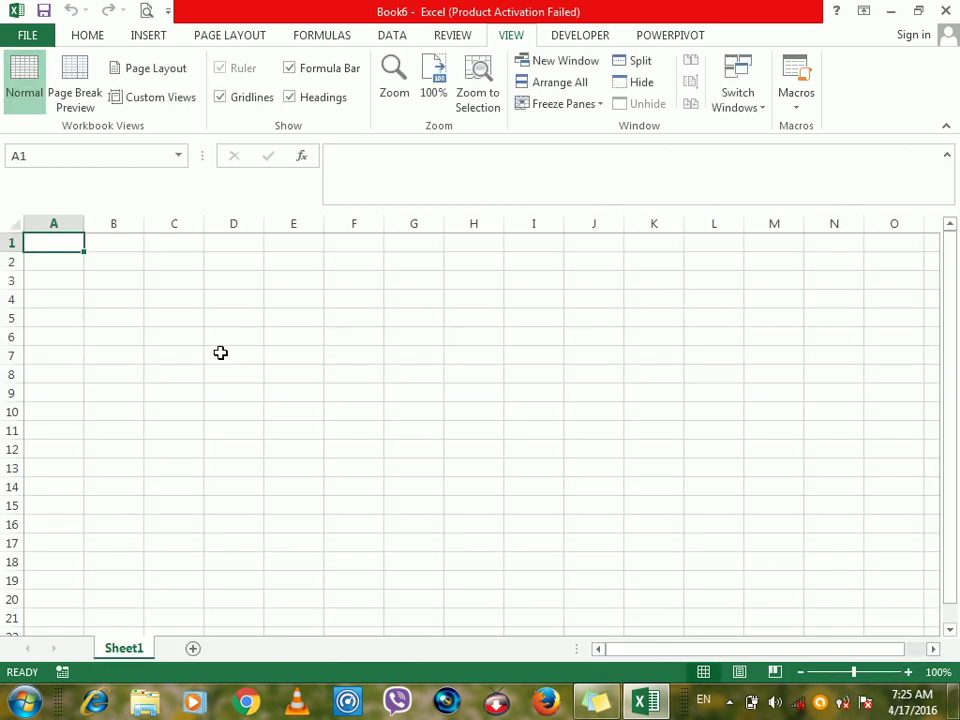
pyautogui.click(217, 339)
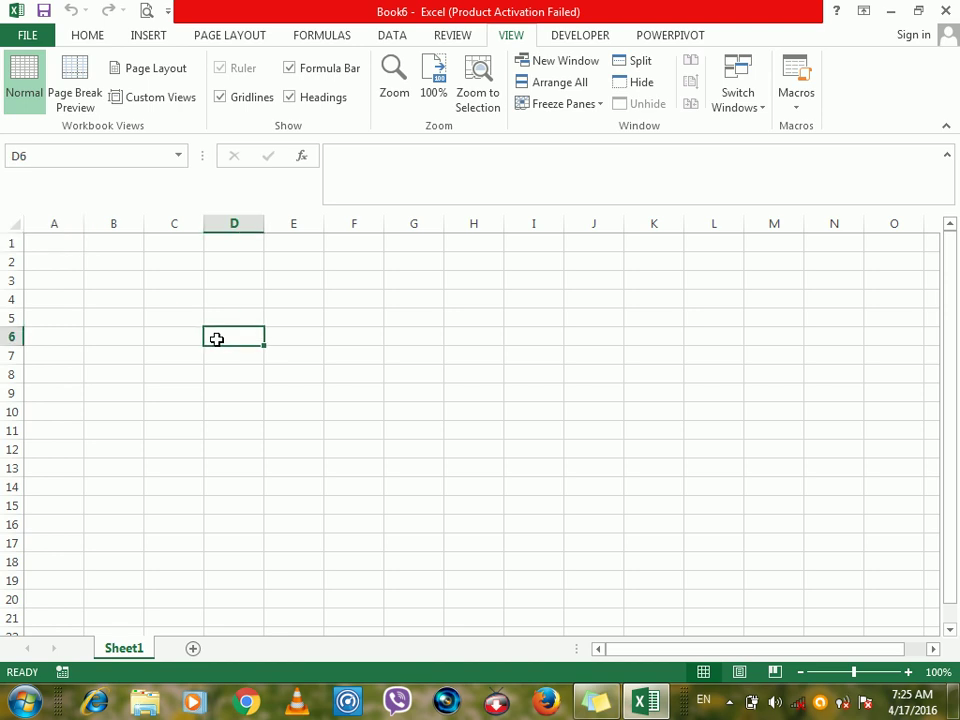
pyautogui.write('2010')
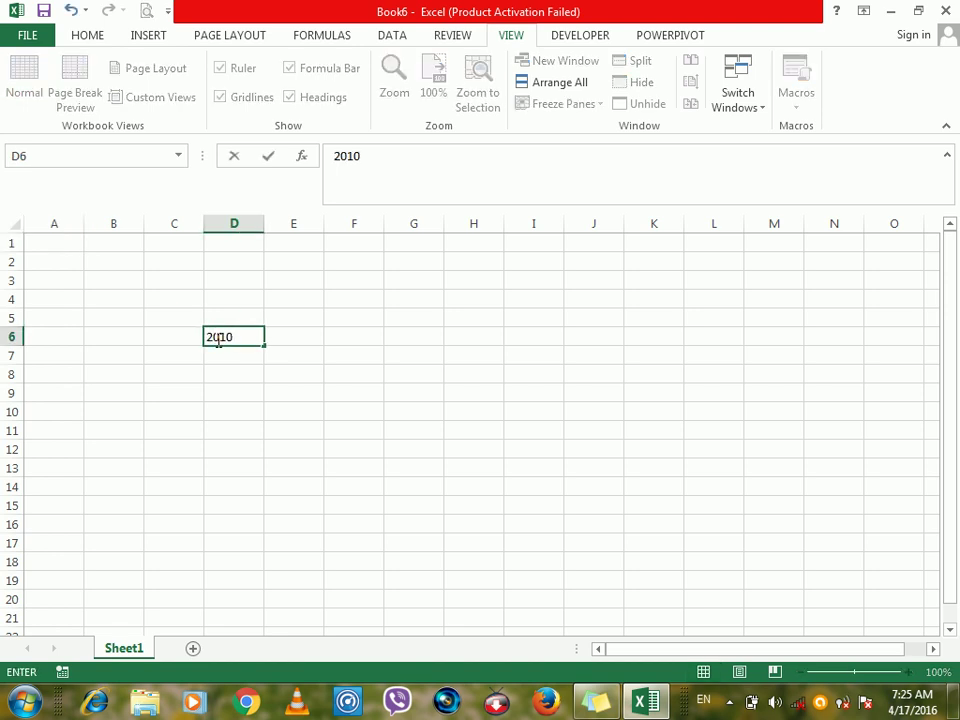
pyautogui.press('Return')
pyautogui.moveTo(89, 360); pyautogui.dragTo(403, 525)
pyautogui.write('asd')
pyautogui.hotkey('ctrl', 'Return')
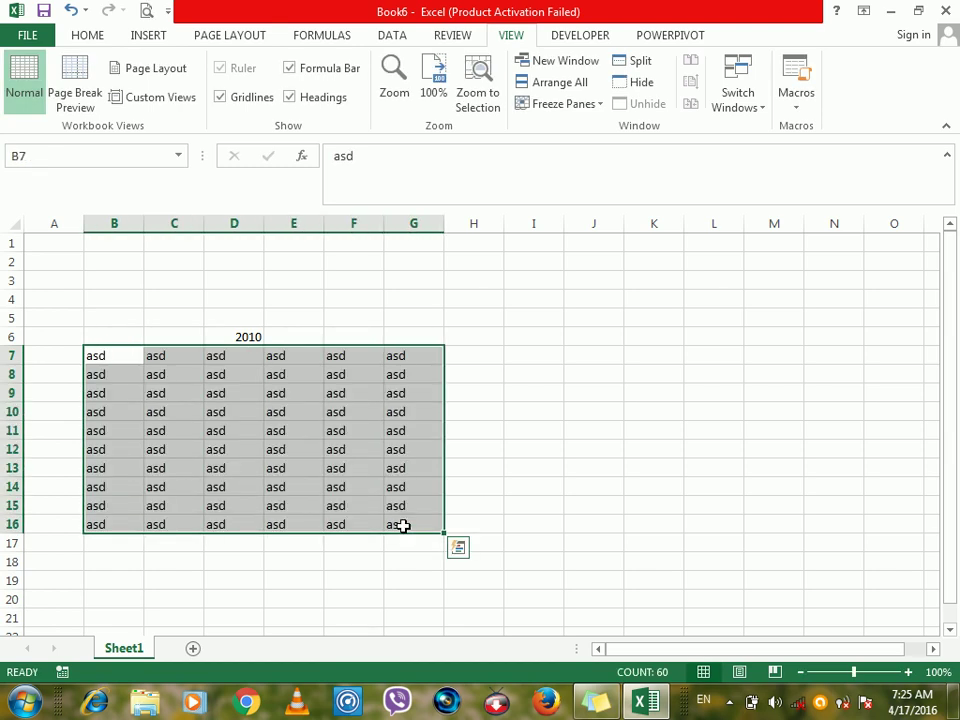
# Label G30 '2013' and fill the block beneath it with asdfa.
pyautogui.click(949, 633)
pyautogui.click(949, 633)
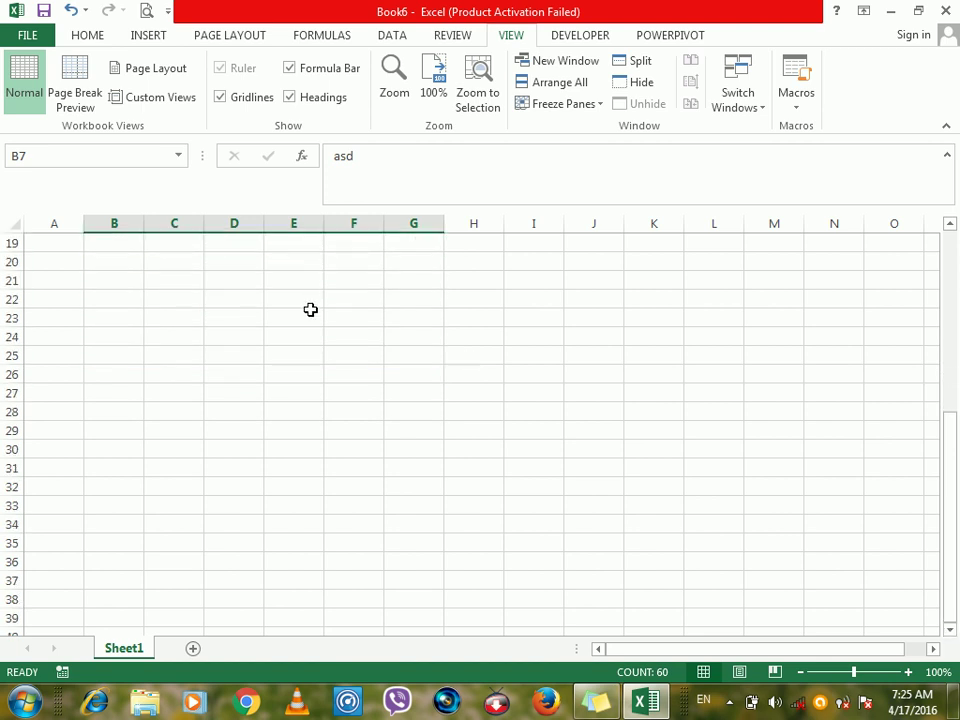
pyautogui.click(389, 451)
pyautogui.write('201')
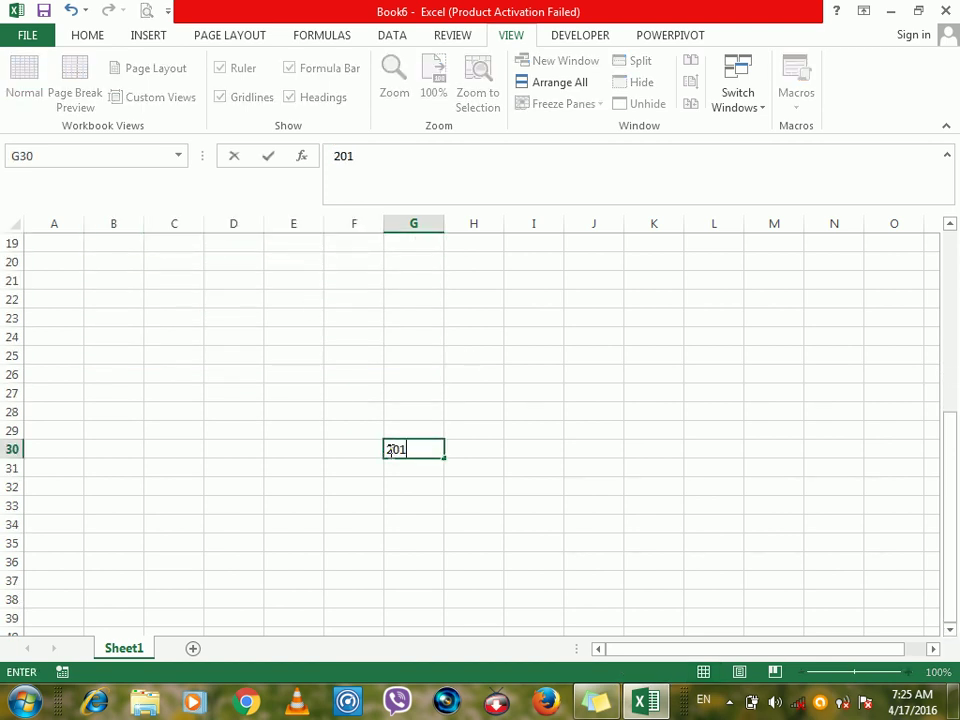
pyautogui.press('Return')
pyautogui.moveTo(174, 468); pyautogui.dragTo(660, 608)
pyautogui.write('asdfa')
pyautogui.hotkey('ctrl', 'Return')
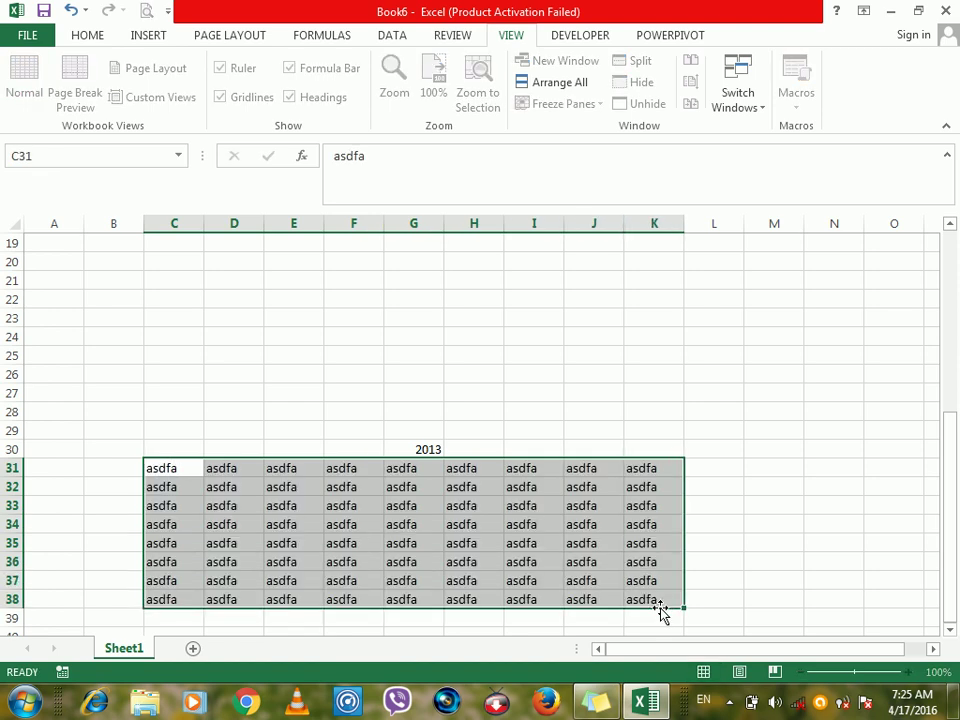
# Label E51 '2016' and fill the B52:J61 block with asd.
pyautogui.click(951, 628)
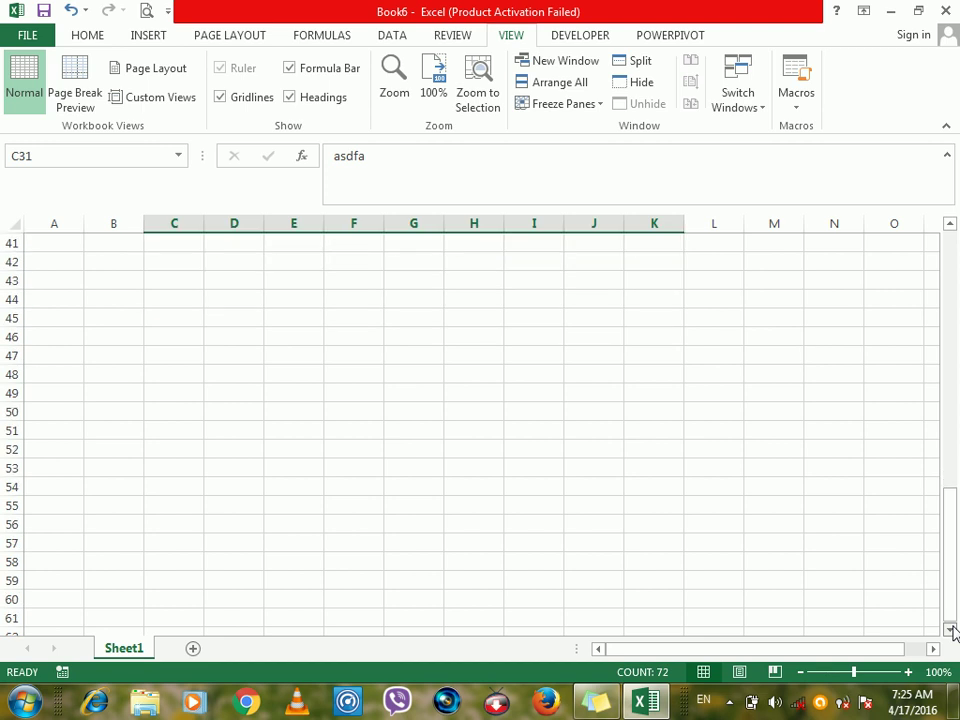
pyautogui.click(282, 373)
pyautogui.write('2016')
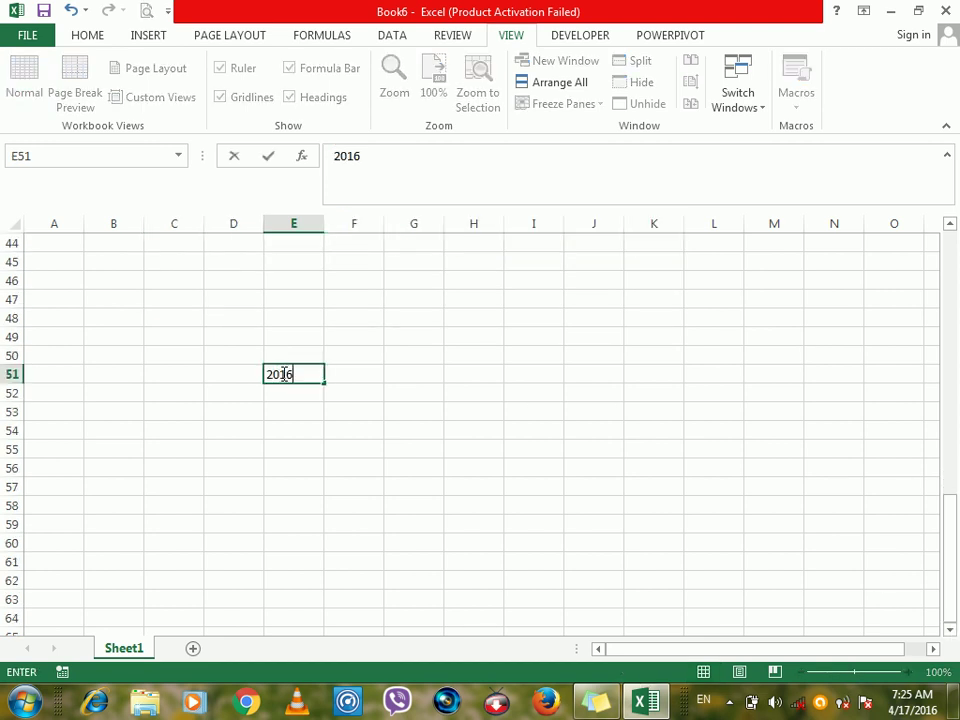
pyautogui.press('Return')
pyautogui.moveTo(139, 392); pyautogui.dragTo(566, 572)
pyautogui.write('asd')
pyautogui.hotkey('ctrl', 'Return')
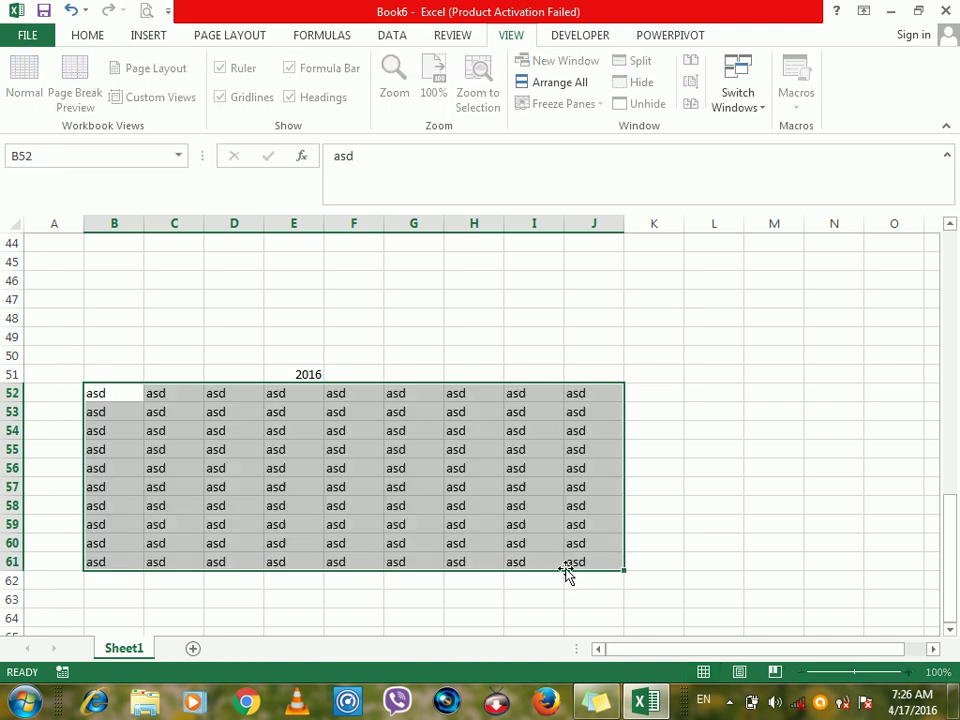
# Return to the top of the sheet and select the 2010 label cell D6.
pyautogui.click(679, 378)
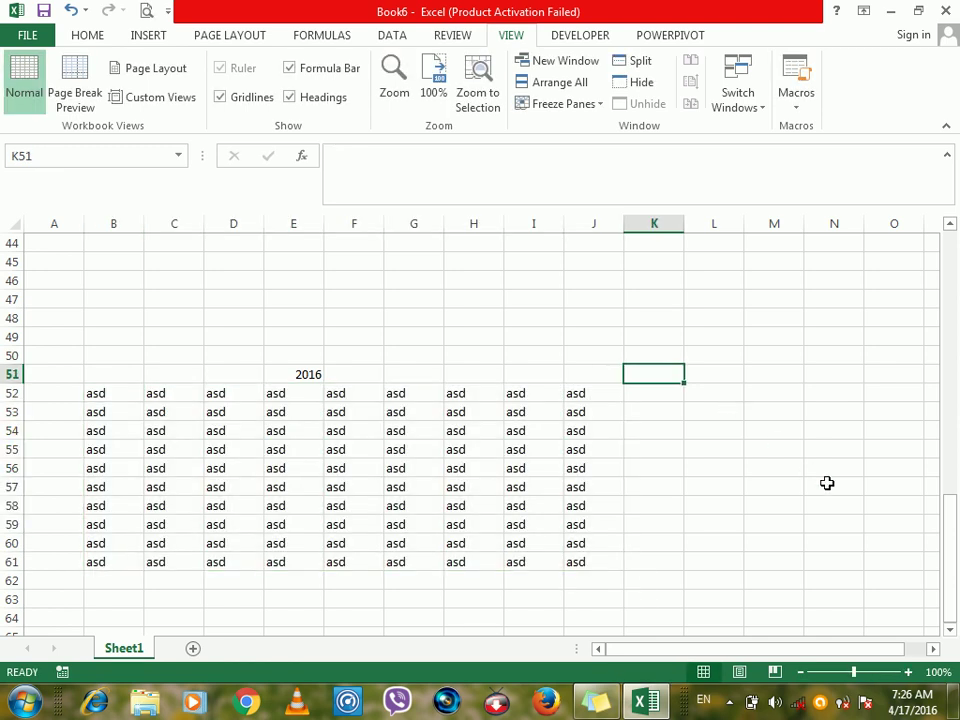
pyautogui.moveTo(950, 553); pyautogui.dragTo(947, 251)
pyautogui.click(255, 334)
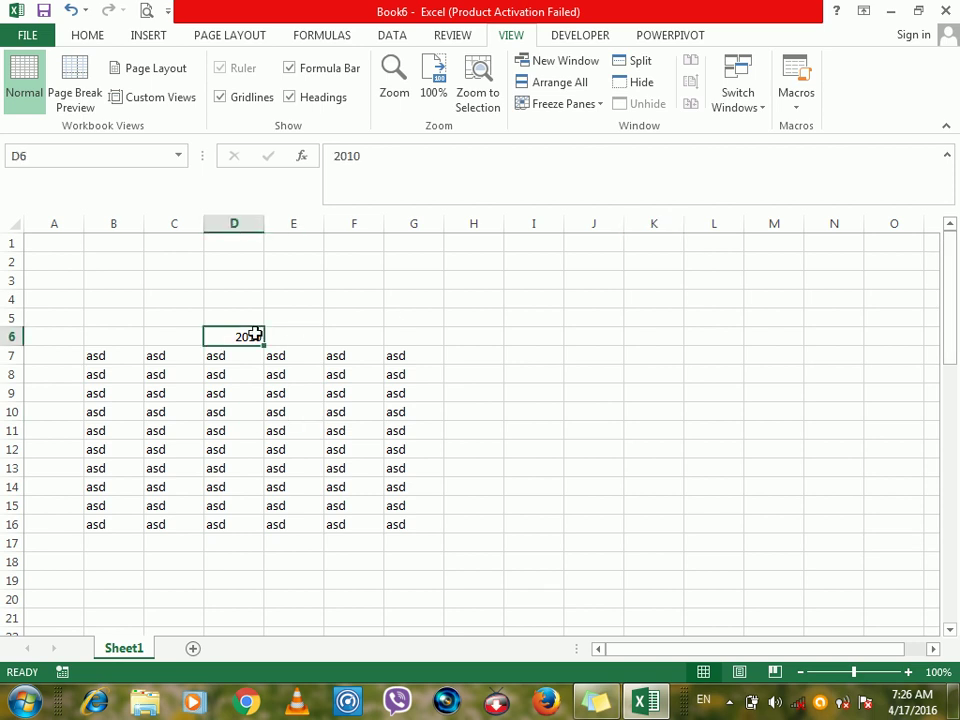
# Save a custom view named 2010 anchored on cell D6.
pyautogui.click(155, 98)
pyautogui.click(611, 308)
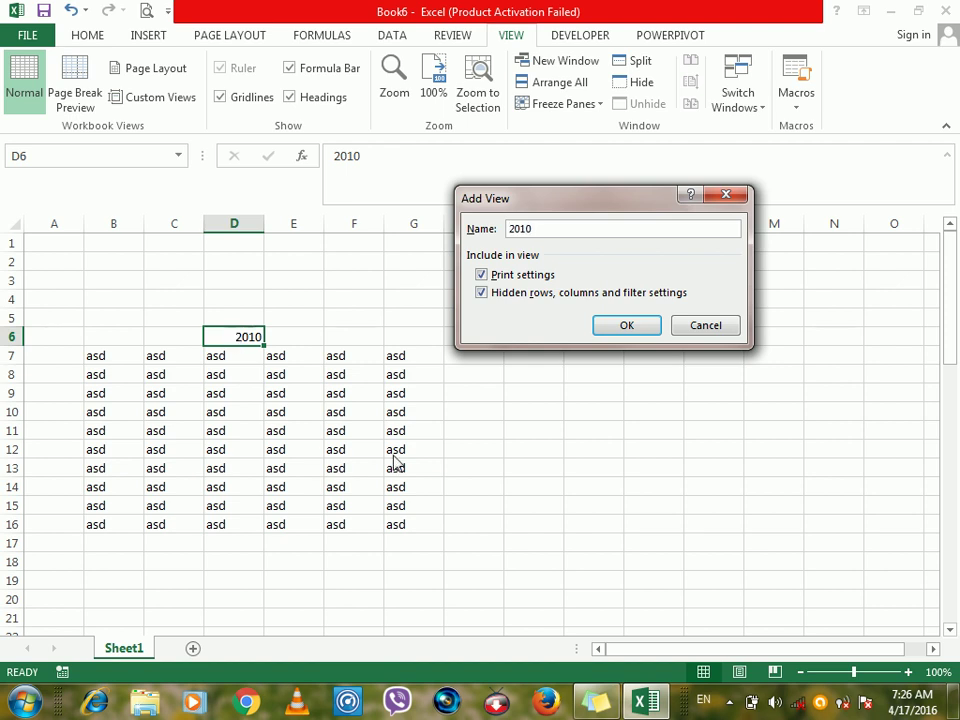
pyautogui.click(622, 325)
# Select G30 and save it as the custom view 2013.
pyautogui.moveTo(957, 343); pyautogui.dragTo(954, 495)
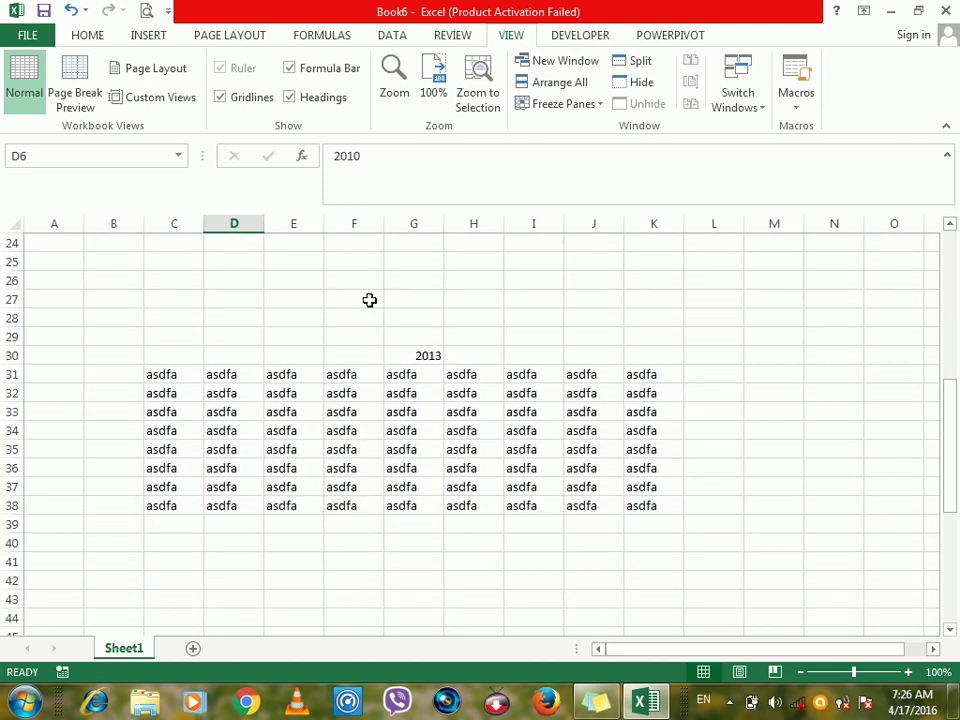
pyautogui.click(400, 361)
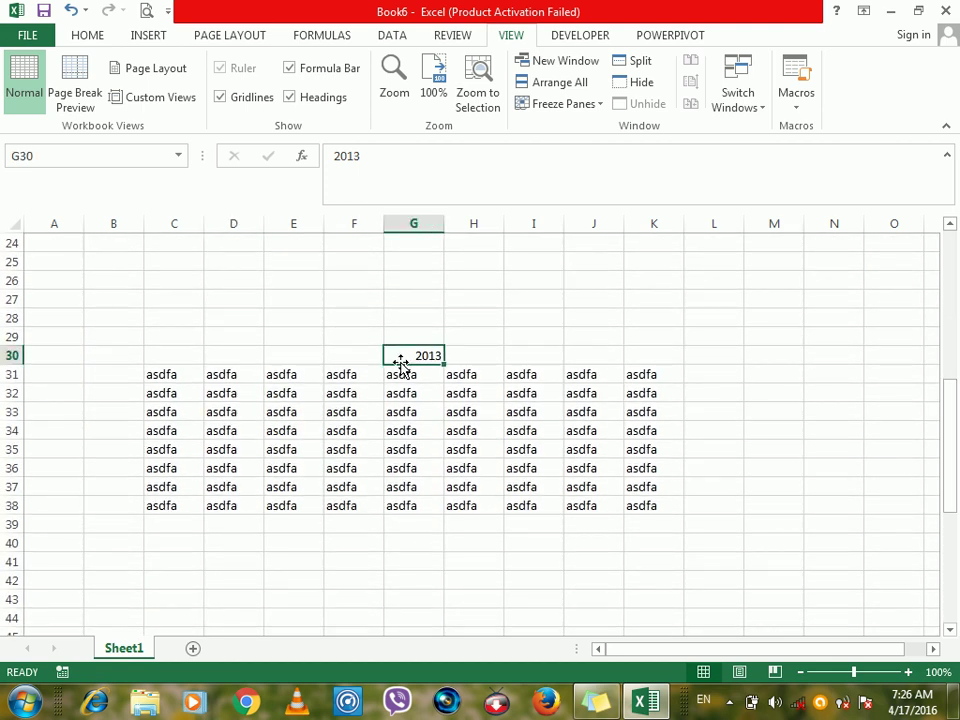
pyautogui.click(144, 100)
pyautogui.click(719, 303)
pyautogui.write('2013')
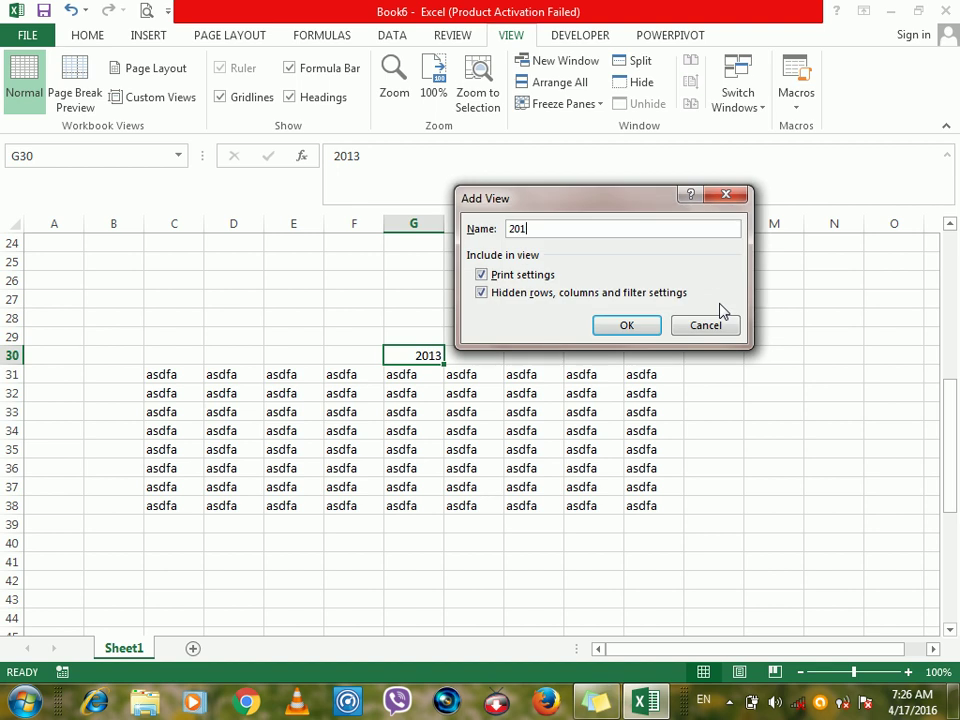
pyautogui.click(639, 327)
# Select E51 and save it as the custom view 2016.
pyautogui.moveTo(955, 458); pyautogui.dragTo(953, 560)
pyautogui.click(303, 428)
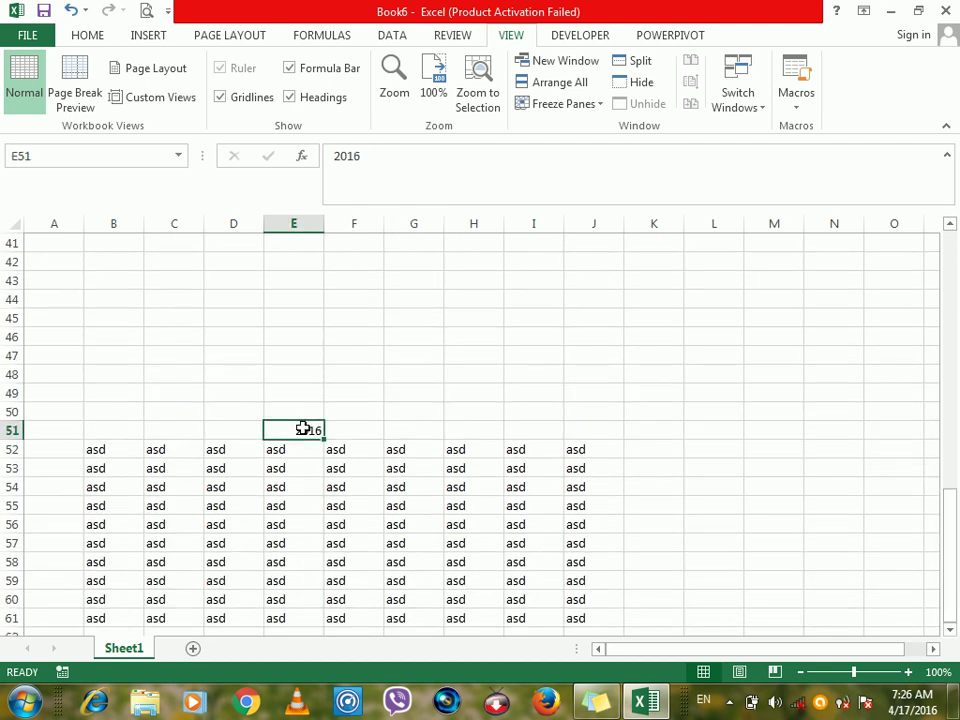
pyautogui.click(180, 96)
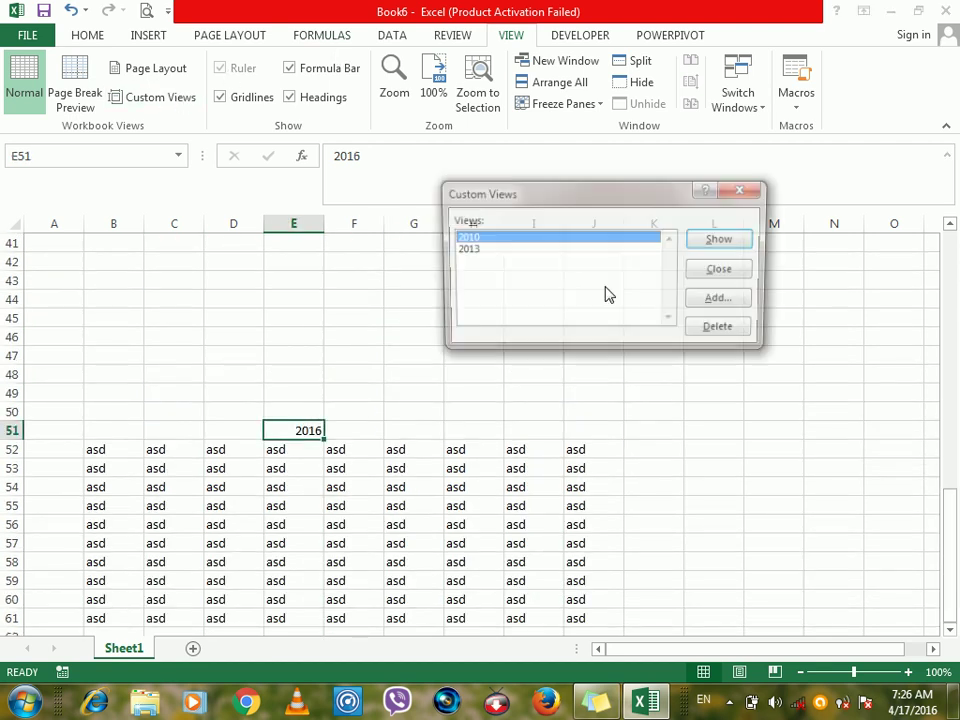
pyautogui.click(718, 302)
pyautogui.write('2016')
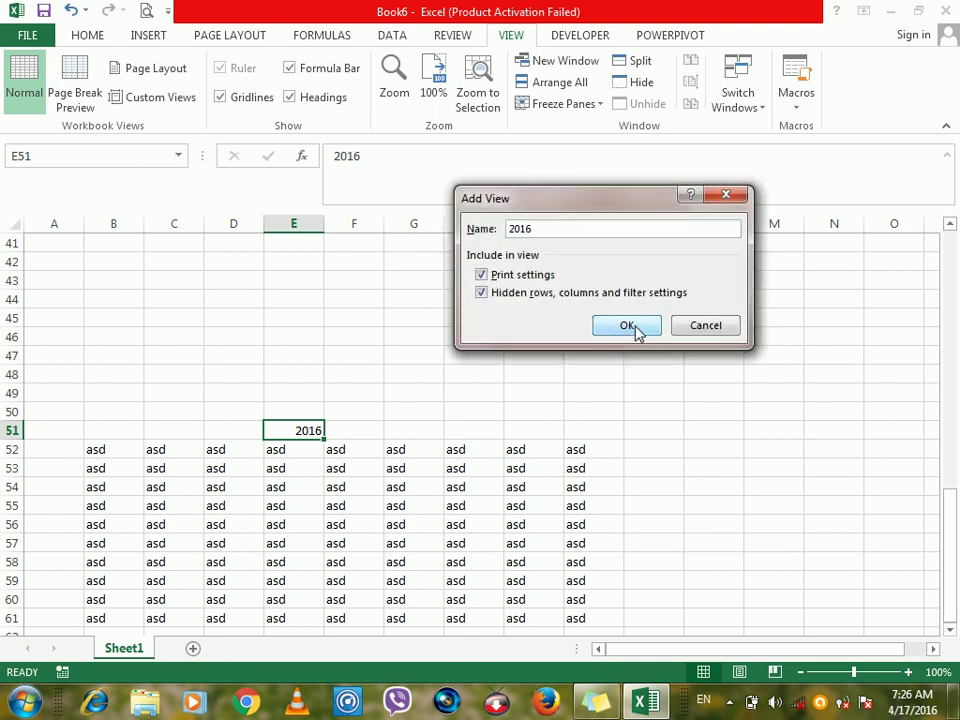
pyautogui.click(634, 327)
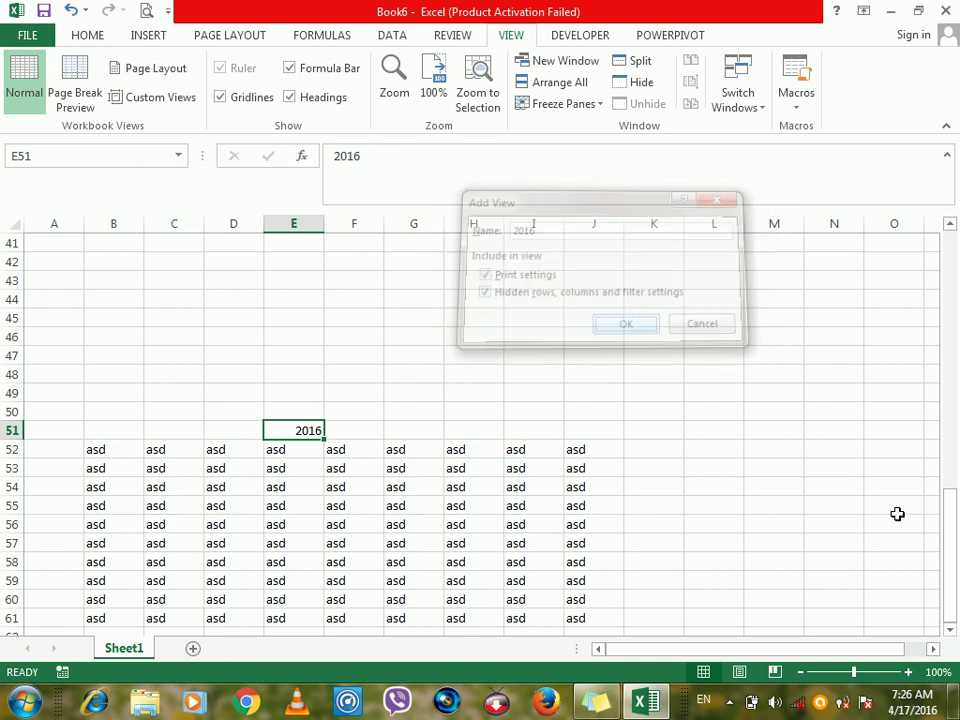
pyautogui.moveTo(951, 596); pyautogui.dragTo(953, 300)
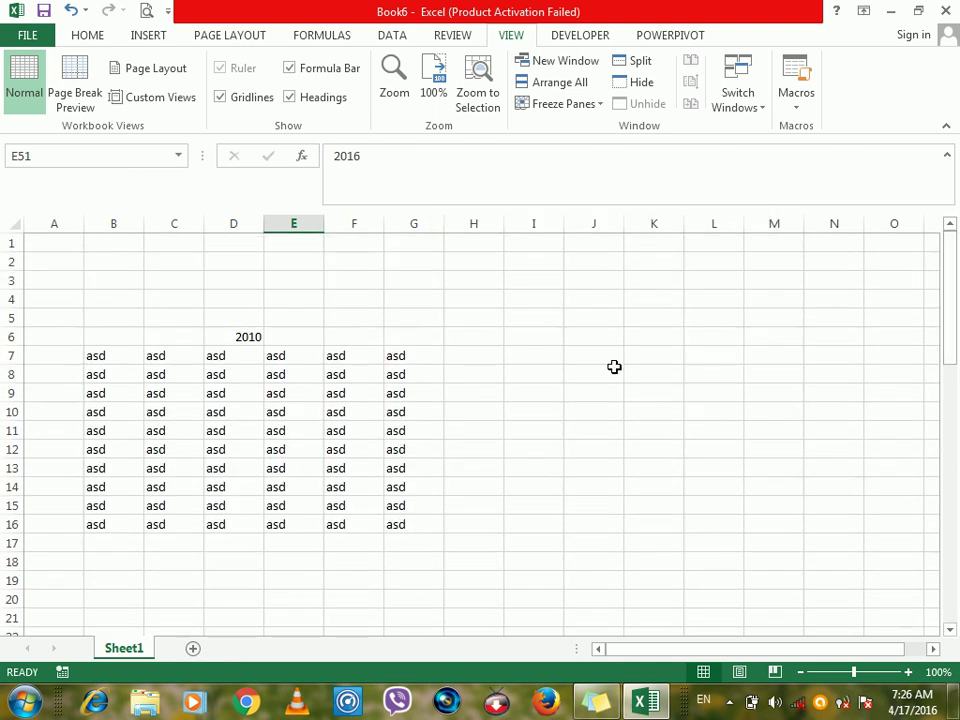
# Add a new blank worksheet, Sheet2, and select a cell on it.
pyautogui.click(613, 369)
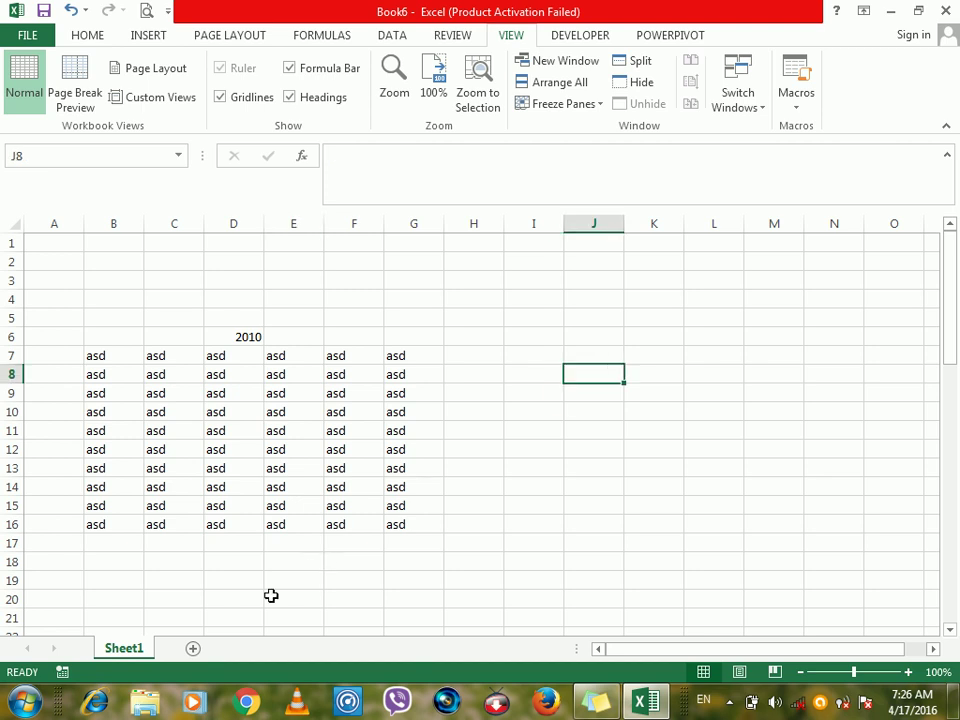
pyautogui.click(192, 649)
pyautogui.click(390, 336)
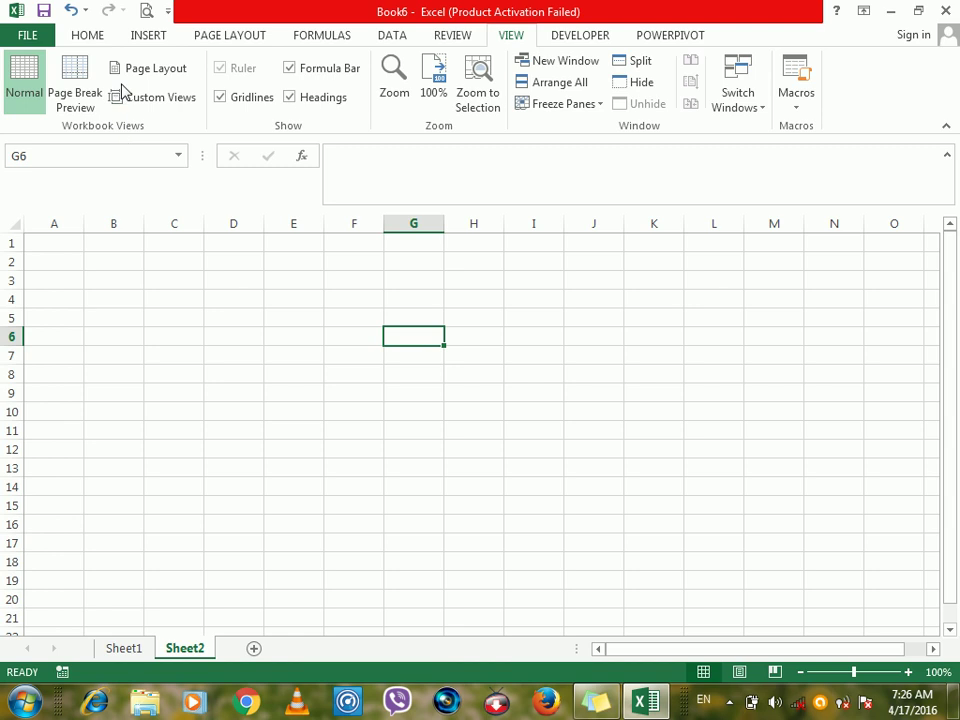
# Show the 2013 custom view.
pyautogui.click(127, 97)
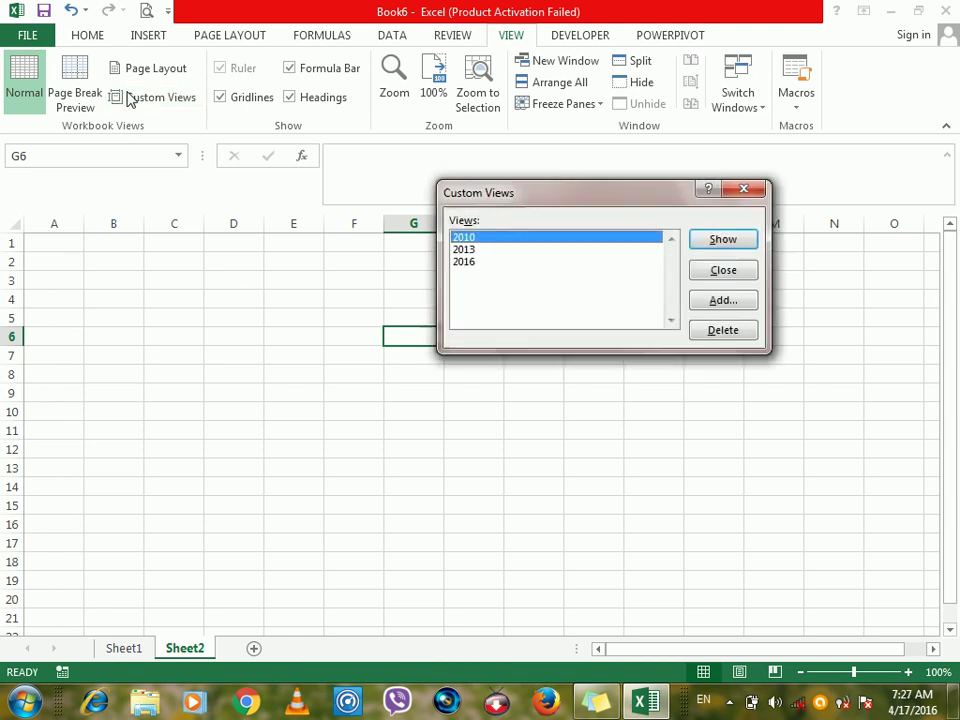
pyautogui.click(482, 250)
pyautogui.click(482, 262)
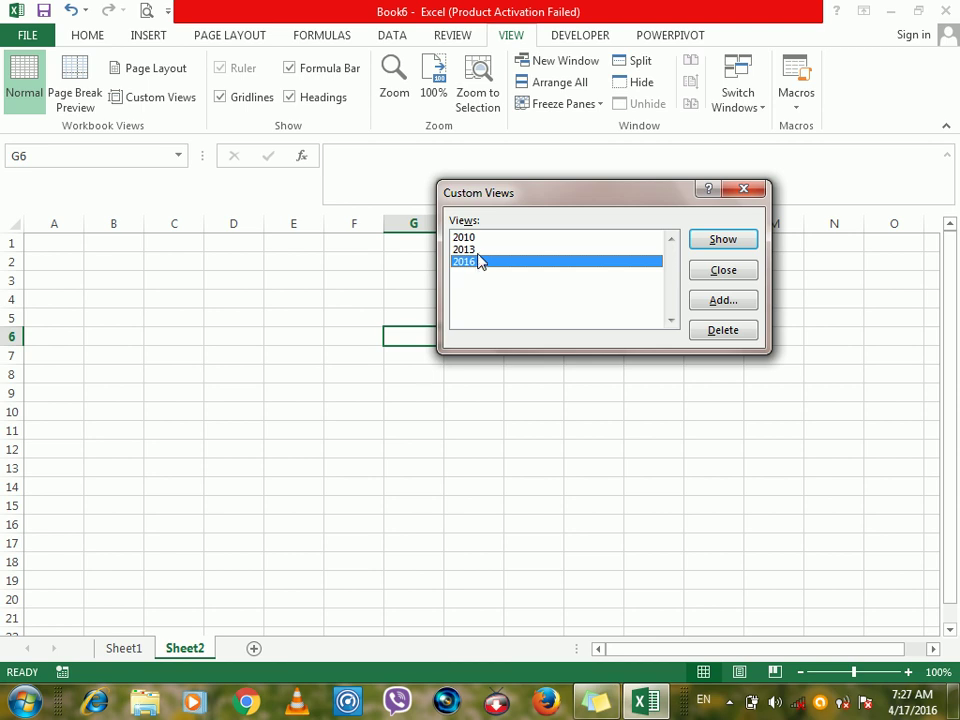
pyautogui.click(470, 252)
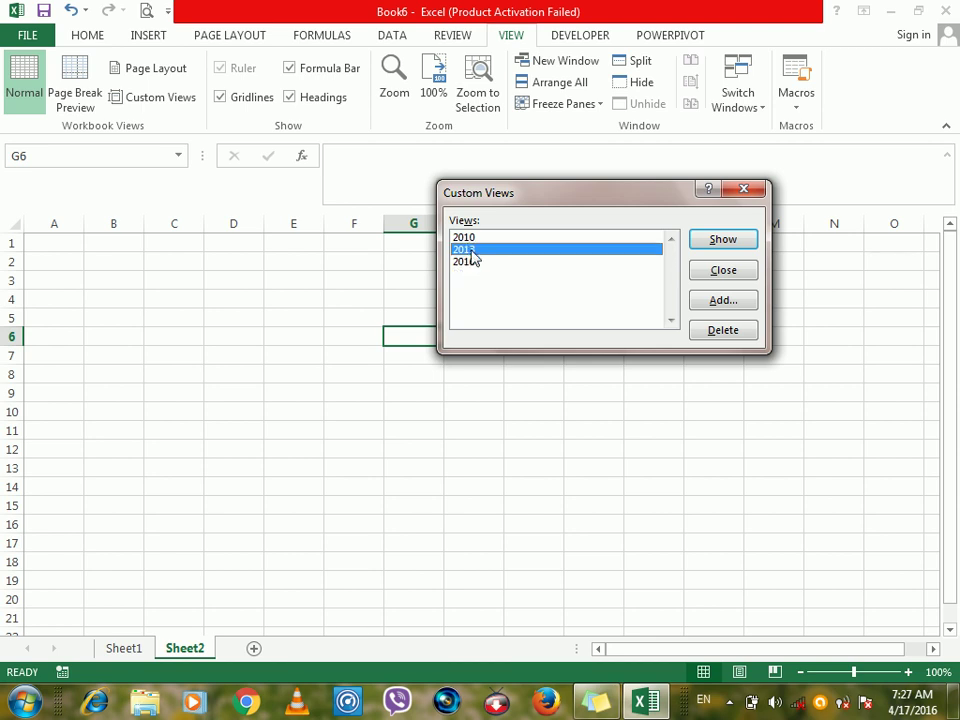
pyautogui.click(720, 240)
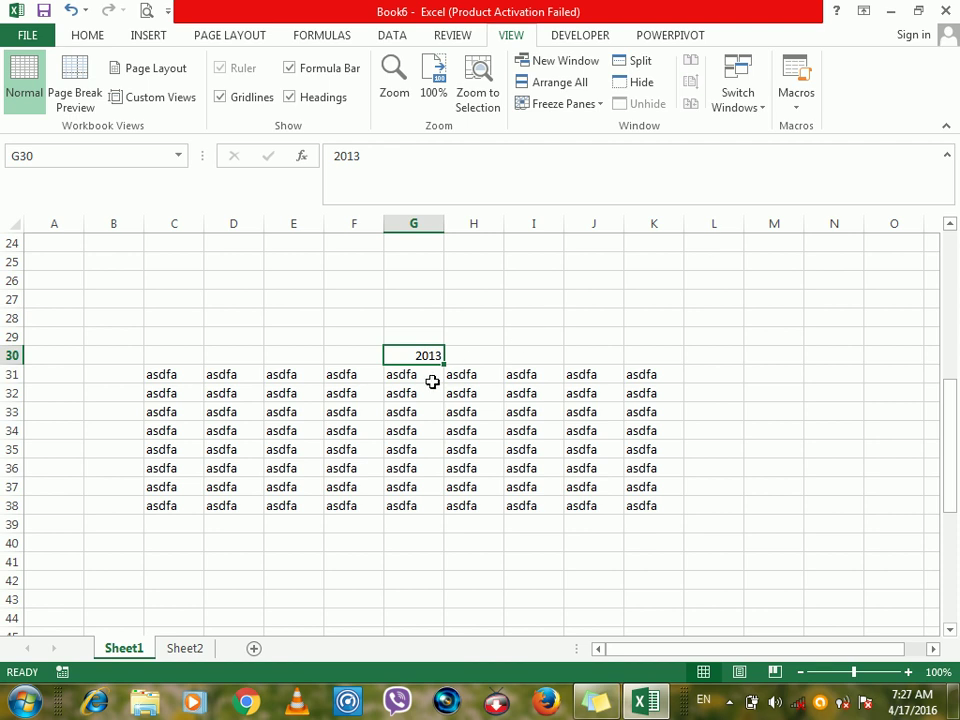
# Show the 2016 custom view.
pyautogui.click(152, 100)
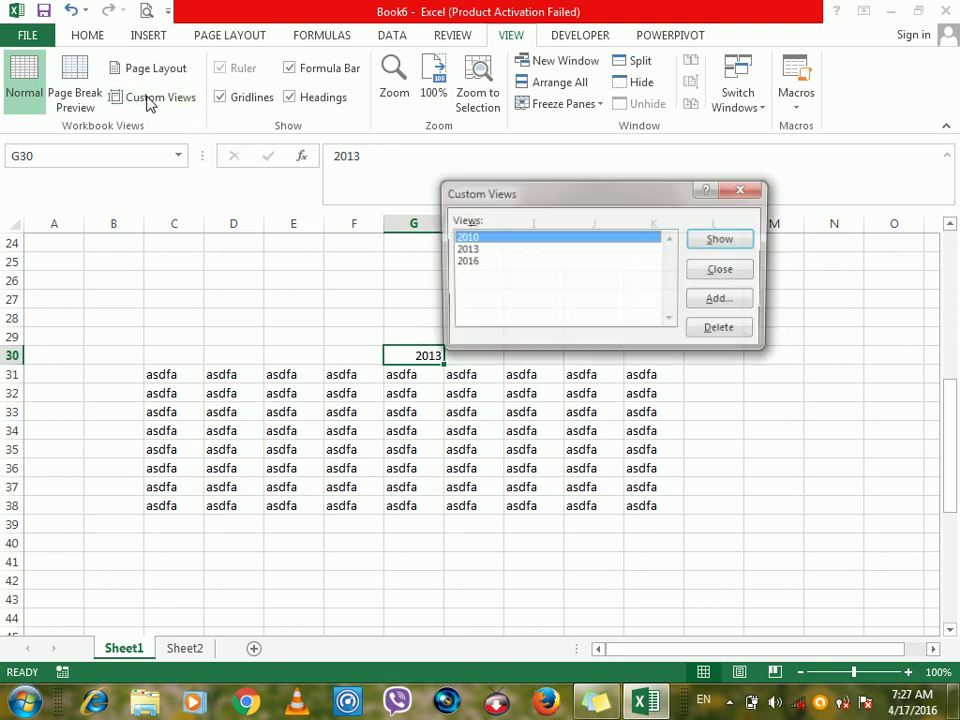
pyautogui.click(479, 250)
pyautogui.click(479, 262)
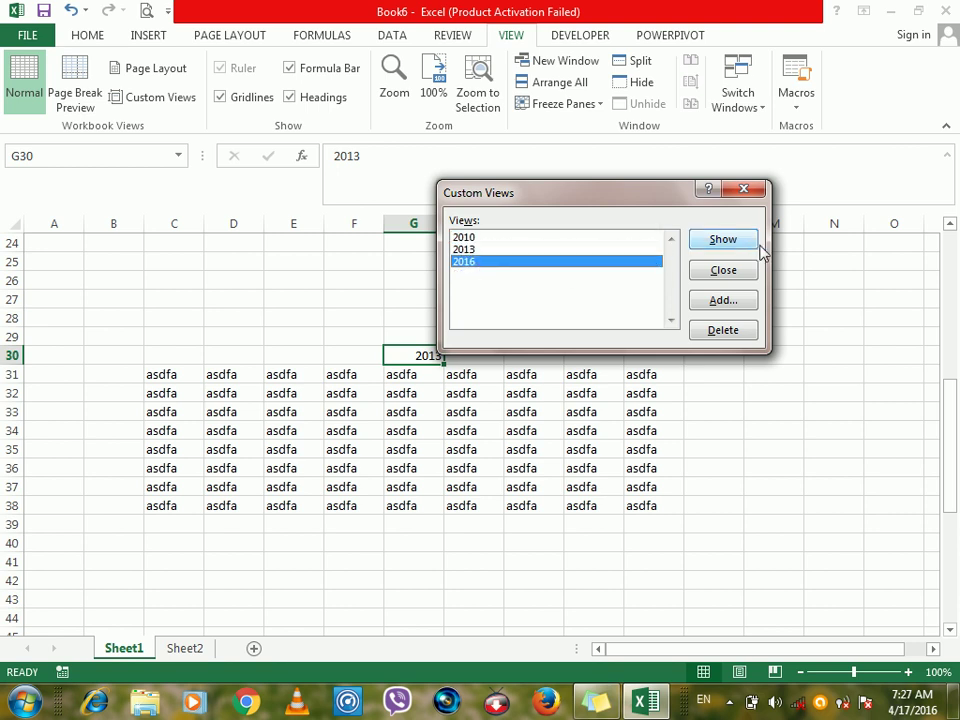
pyautogui.click(737, 243)
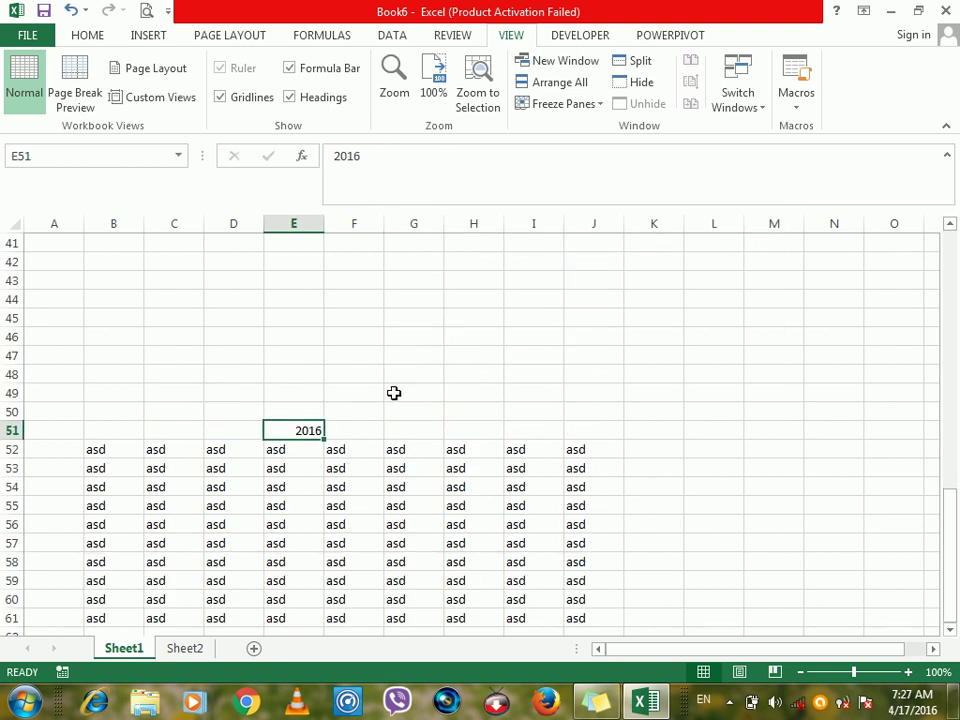
# Show the 2010 custom view, returning to Sheet1's 2010 block.
pyautogui.click(575, 390)
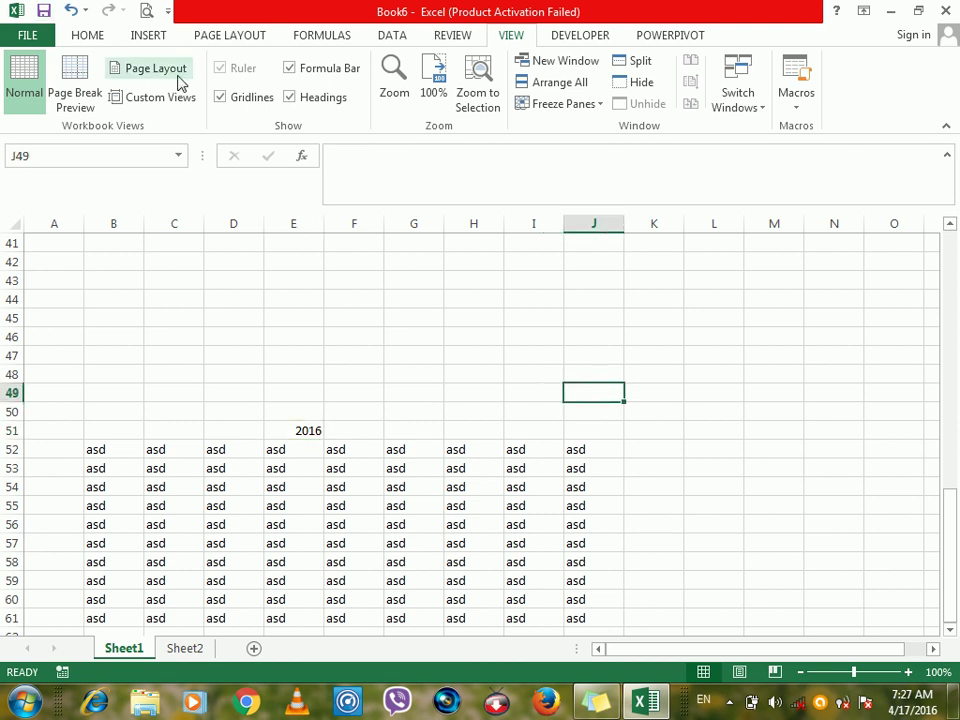
pyautogui.click(138, 104)
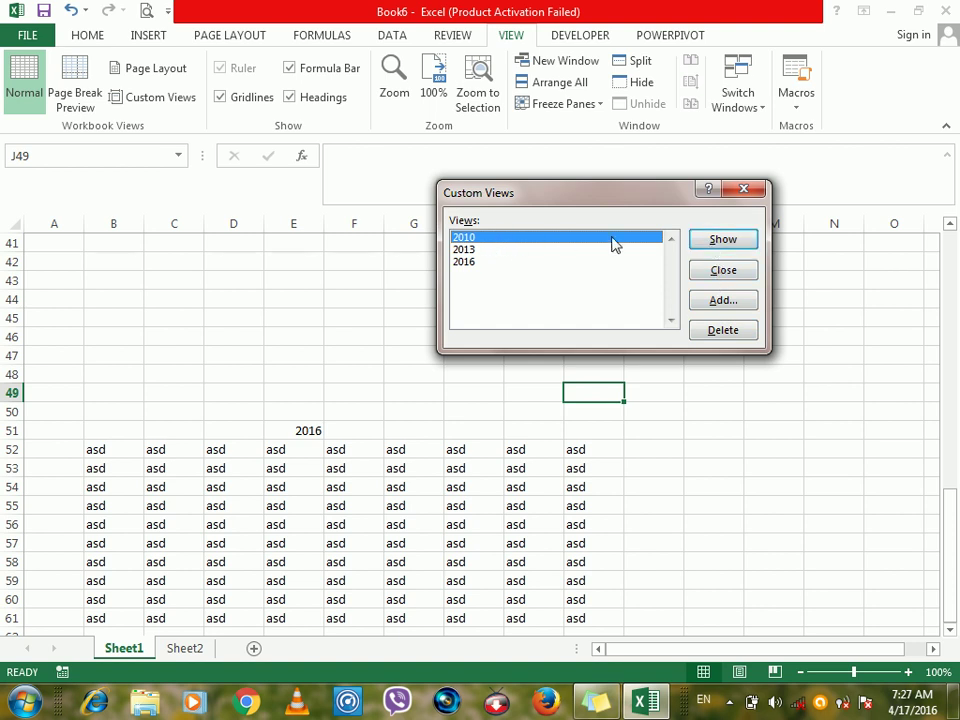
pyautogui.click(716, 244)
pyautogui.click(335, 317)
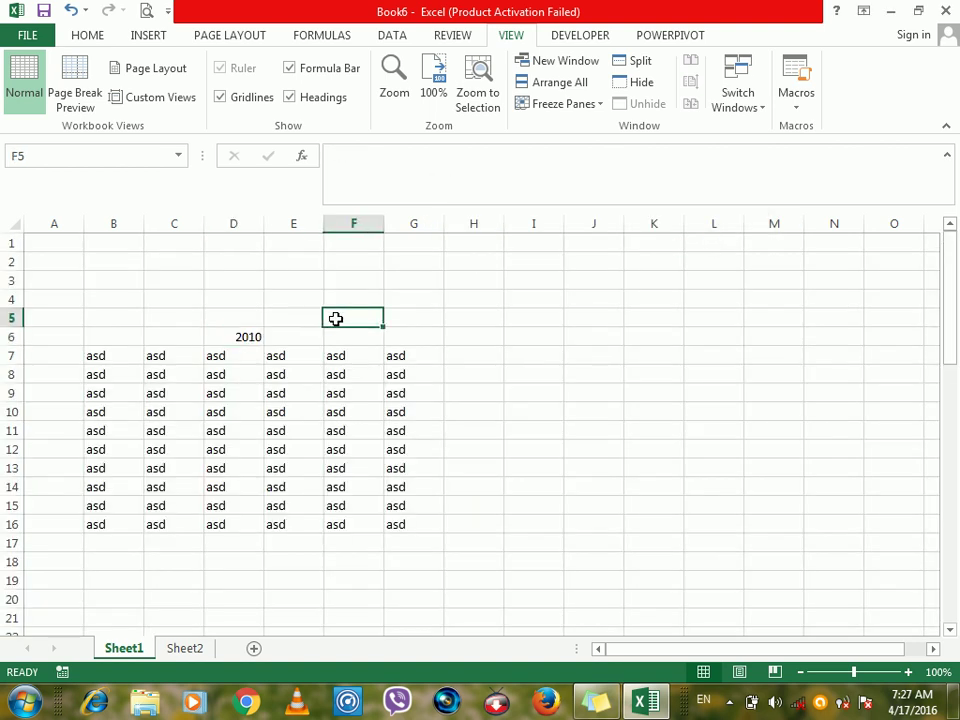
pyautogui.click(457, 317)
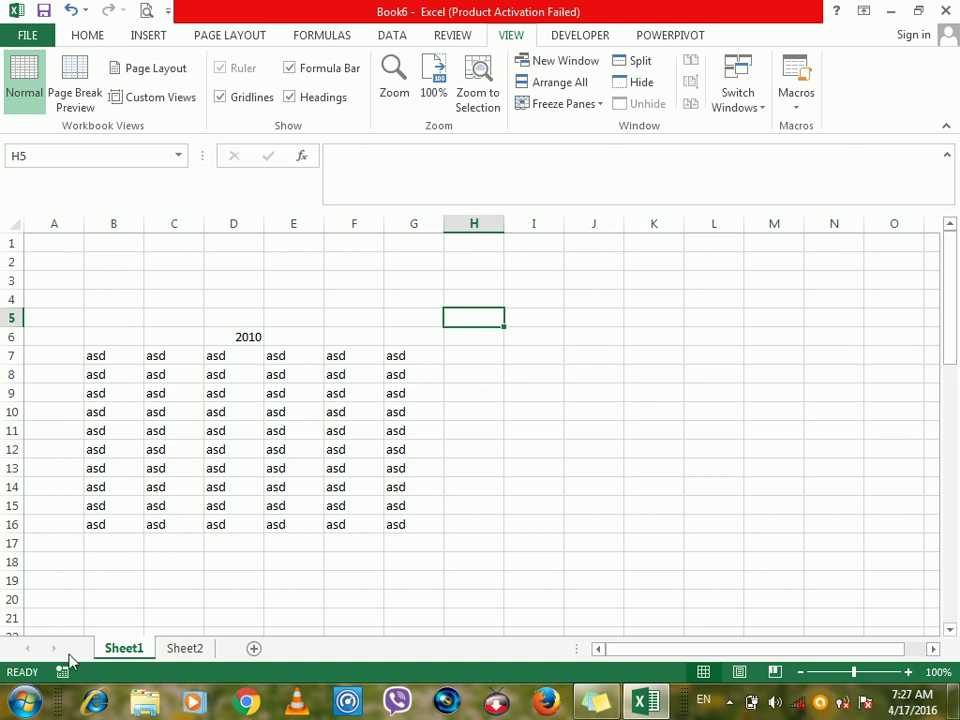
# Open the Customize Status Bar menu, after briefly checking the Sheet1 tab menu.
pyautogui.rightClick(16, 678)
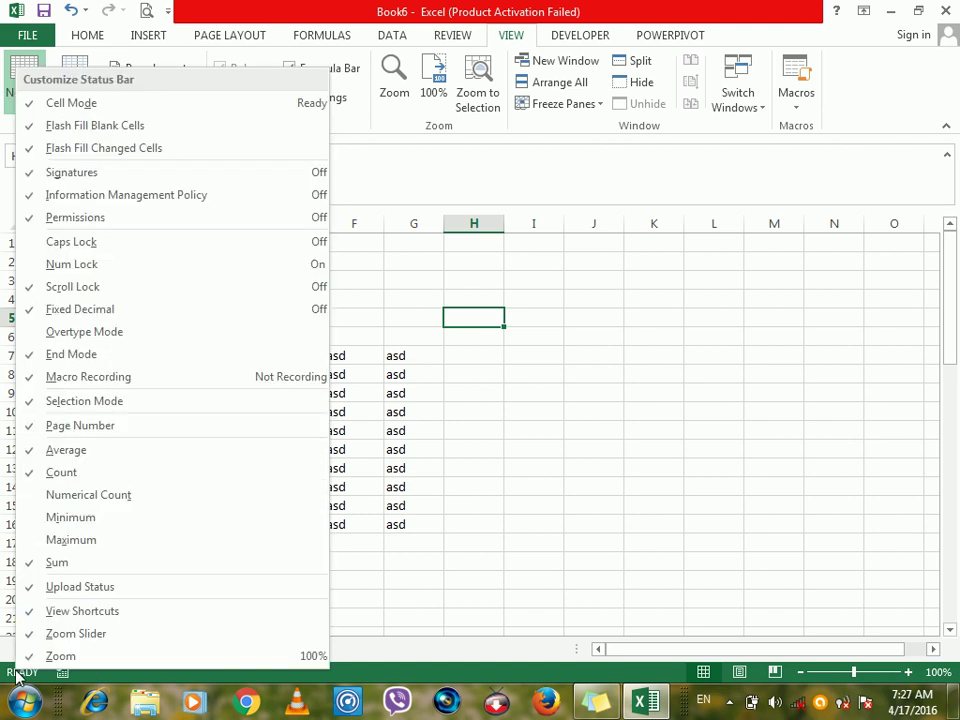
pyautogui.click(460, 558)
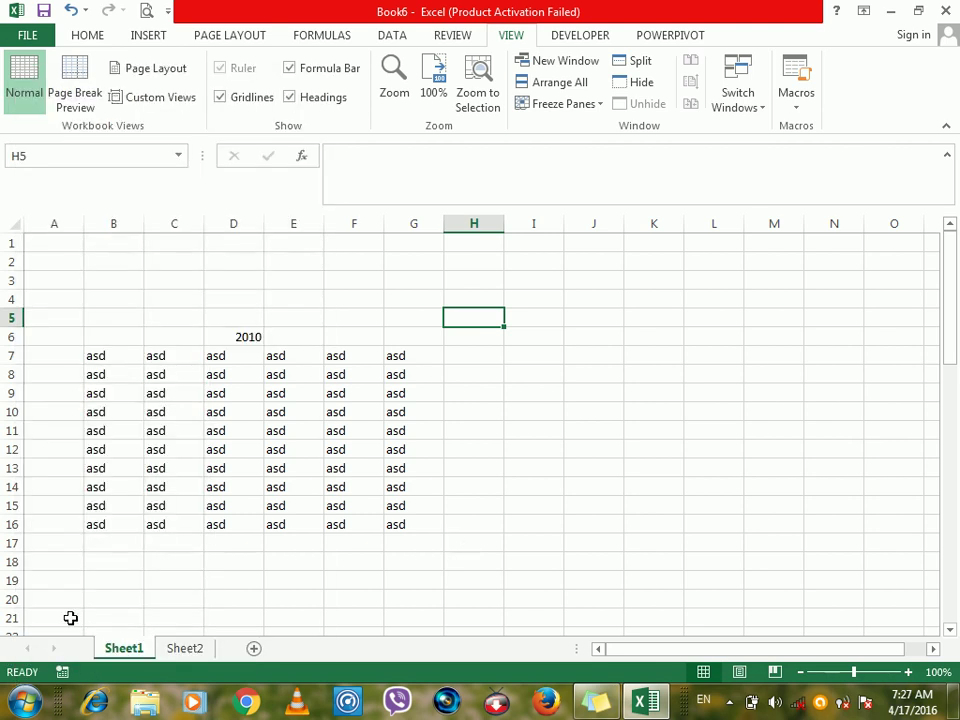
pyautogui.rightClick(107, 653)
pyautogui.click(40, 655)
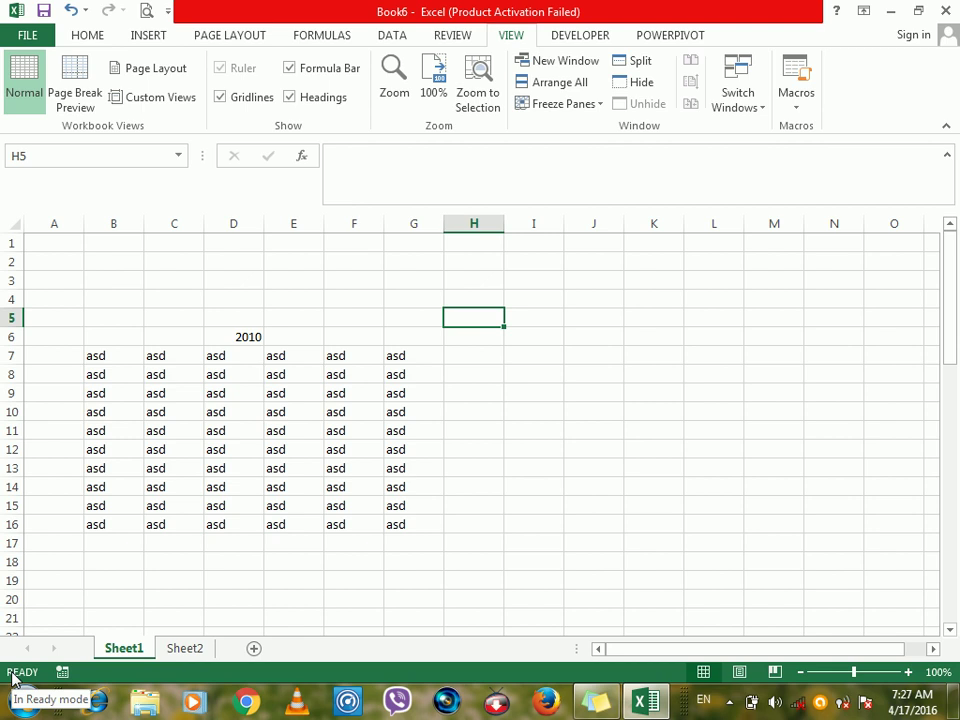
pyautogui.rightClick(14, 678)
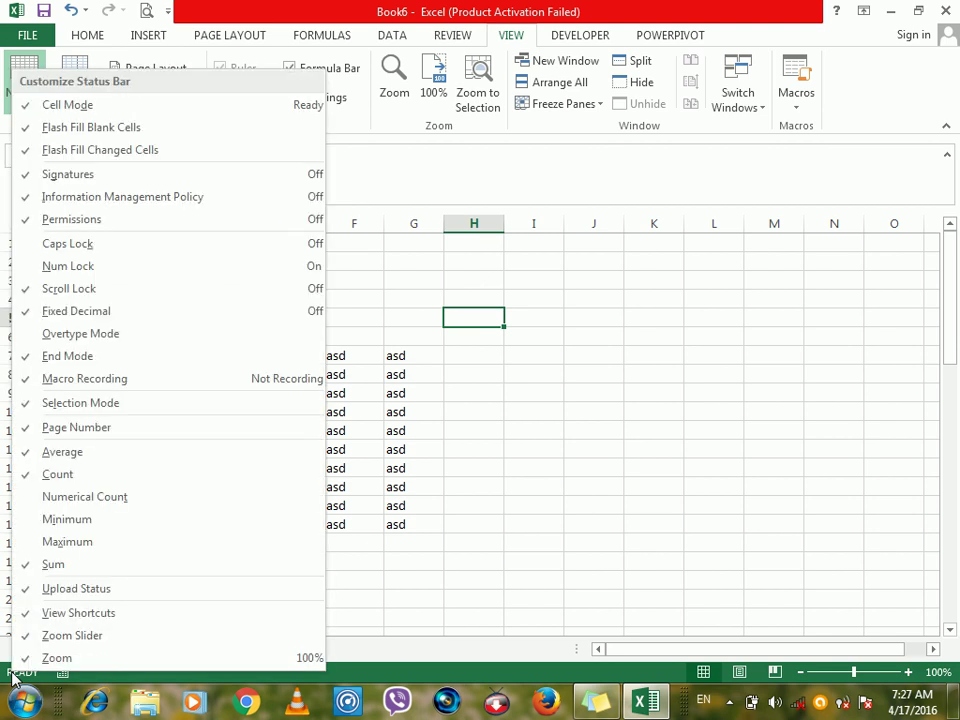
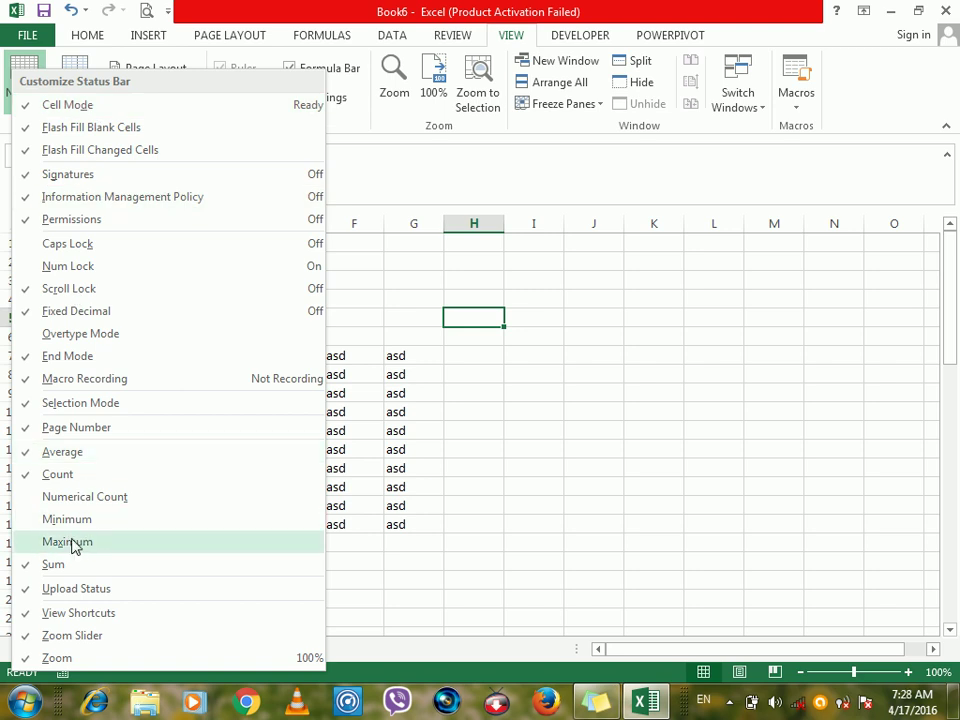
# Enter the letter Q in cell J6 beside the asd table.
pyautogui.click(593, 342)
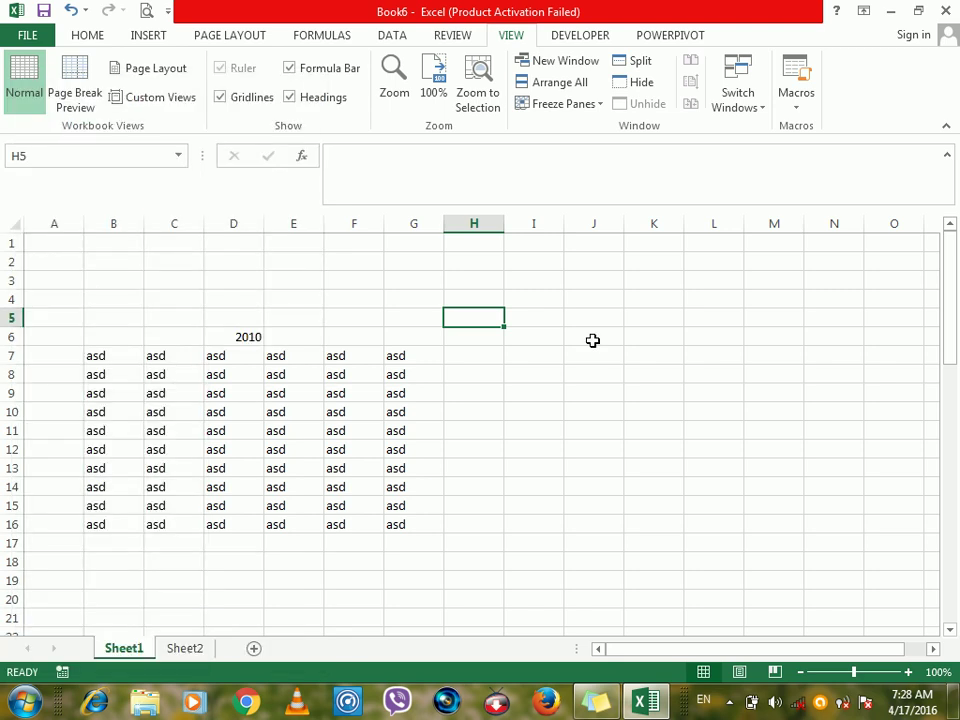
pyautogui.click(593, 340)
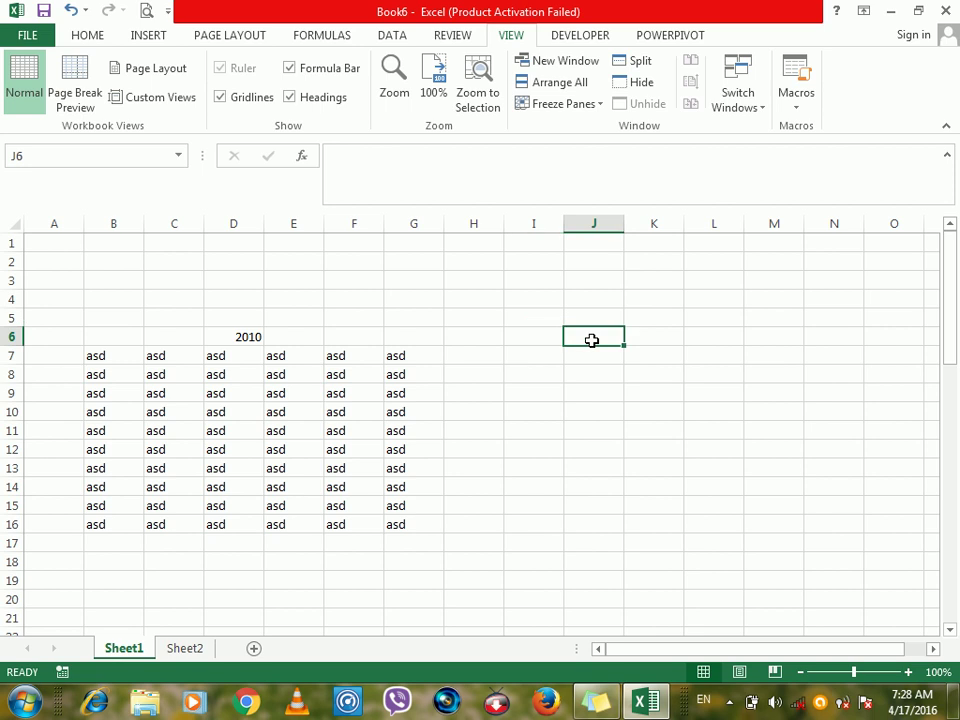
pyautogui.hotkey('ctrl', 'a')
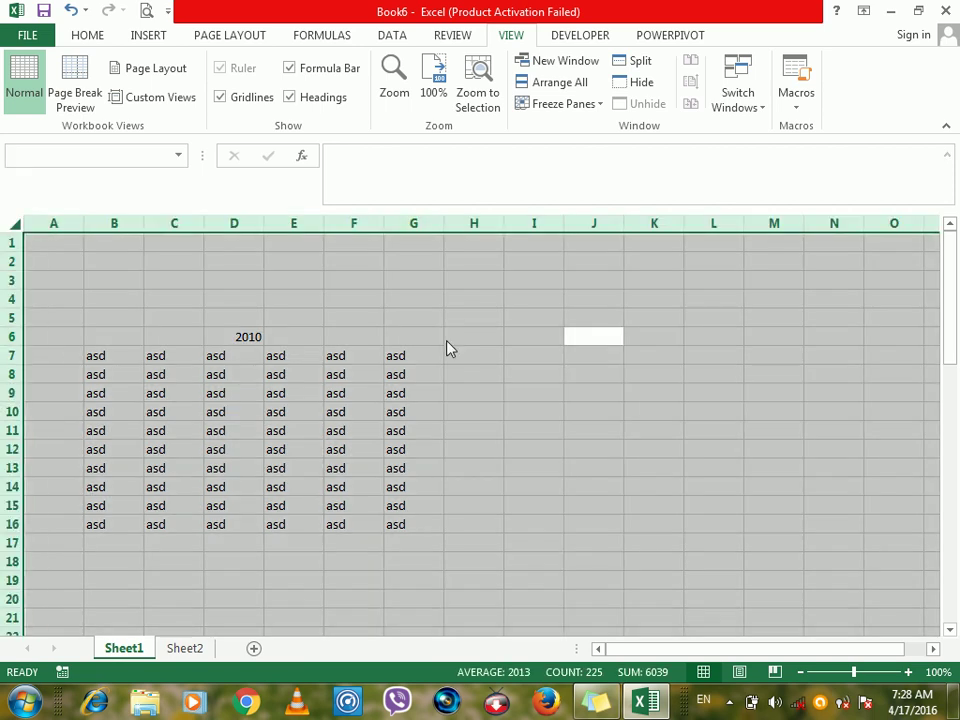
pyautogui.hotkey('ctrl', 'w')
pyautogui.click(563, 372)
pyautogui.write('Q')
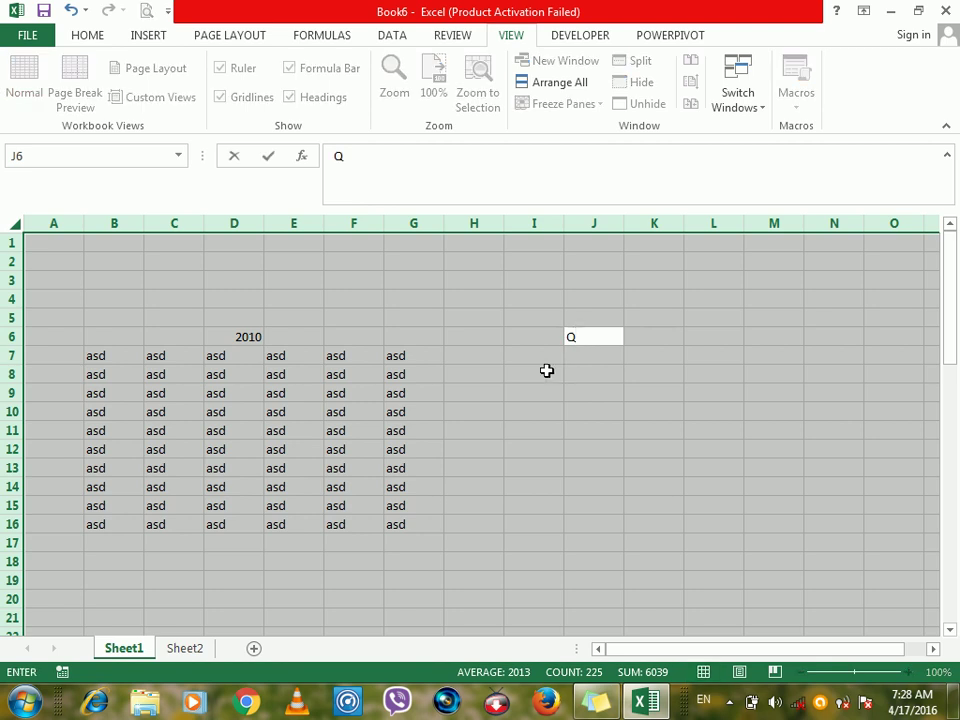
pyautogui.click(451, 350)
# Collapse the expanded formula bar back to a single line.
pyautogui.click(378, 300)
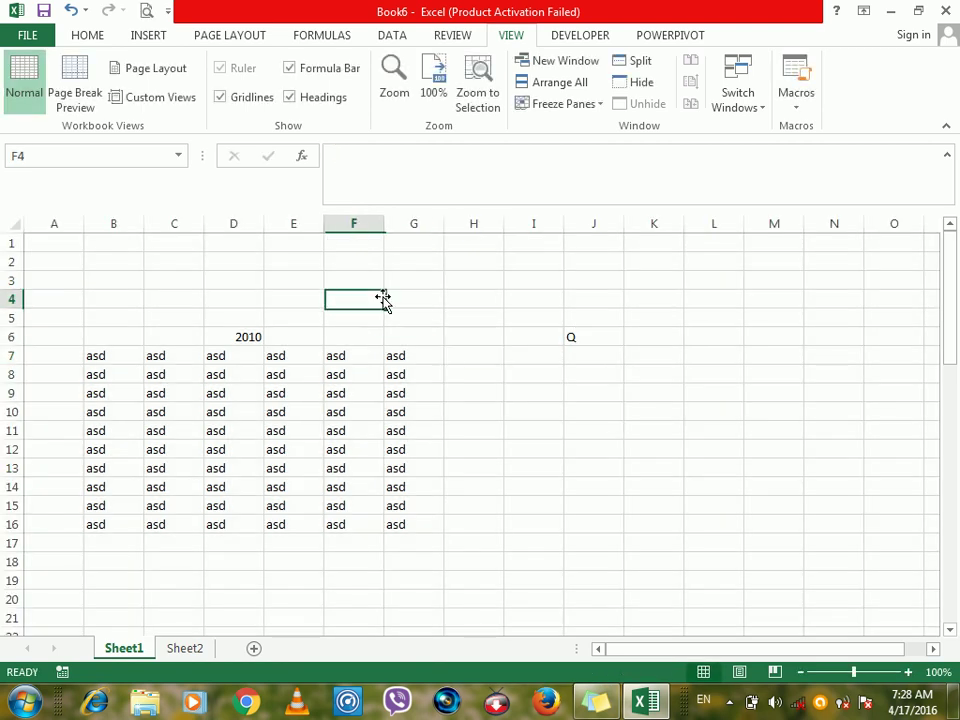
pyautogui.click(370, 265)
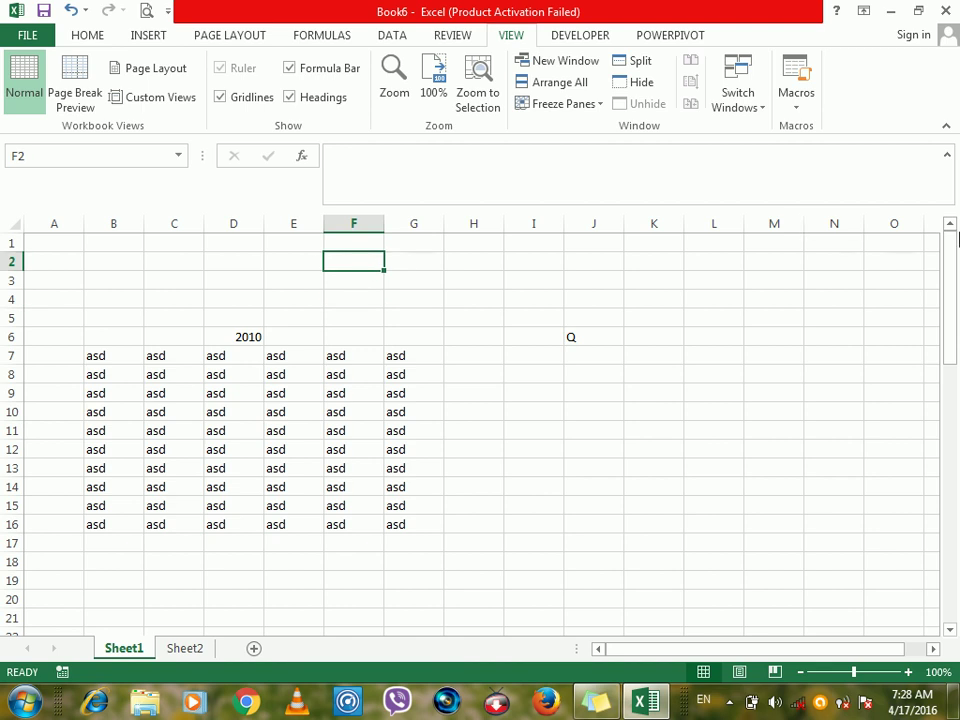
pyautogui.click(948, 158)
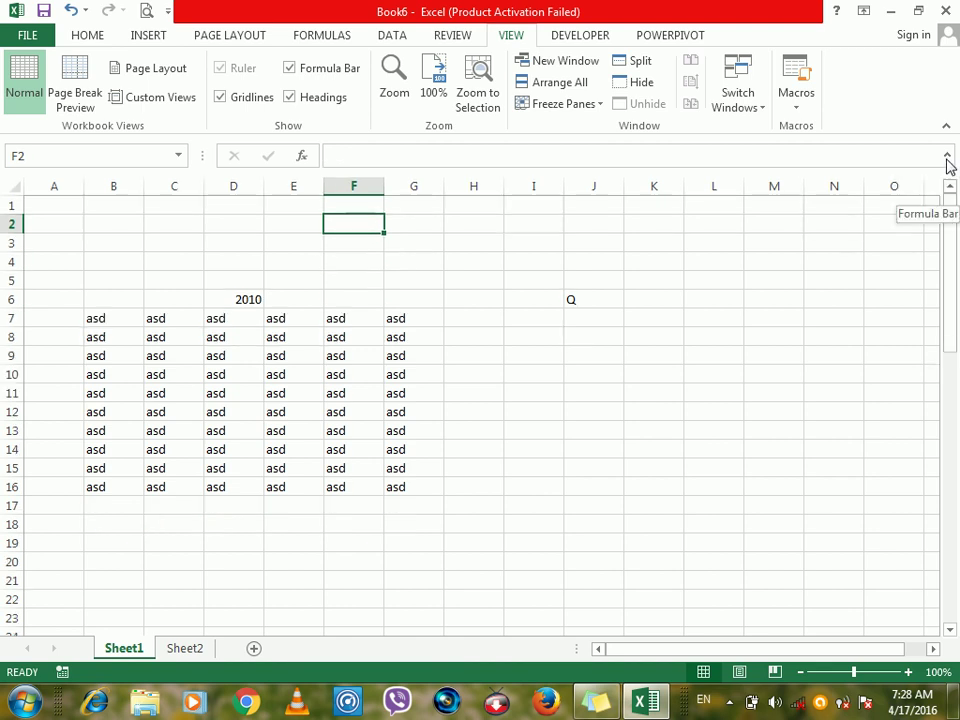
pyautogui.click(510, 297)
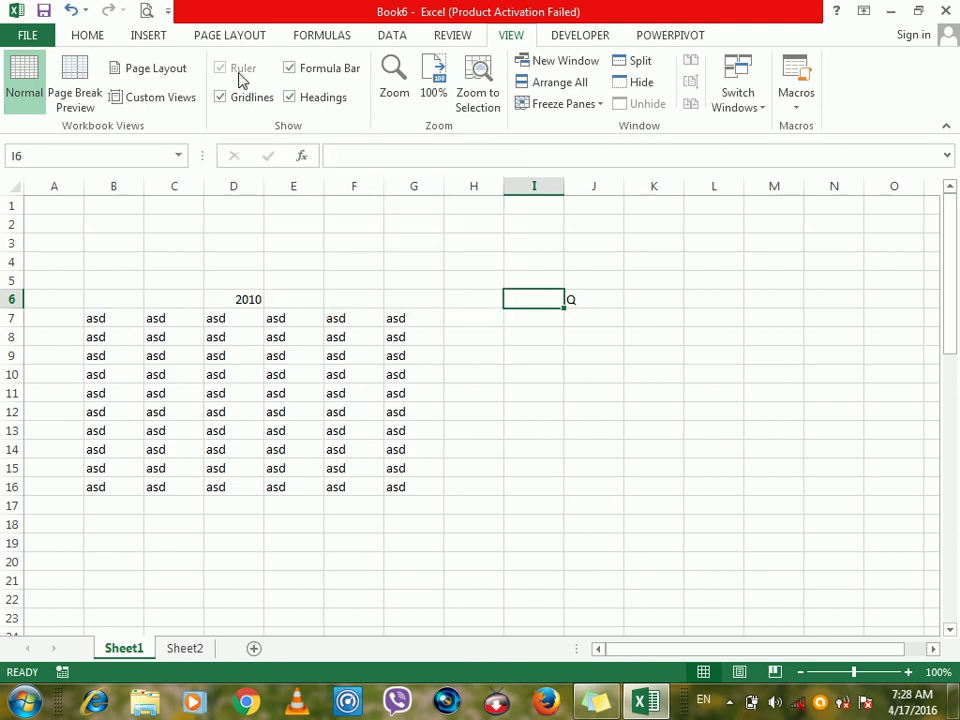
pyautogui.click(142, 76)
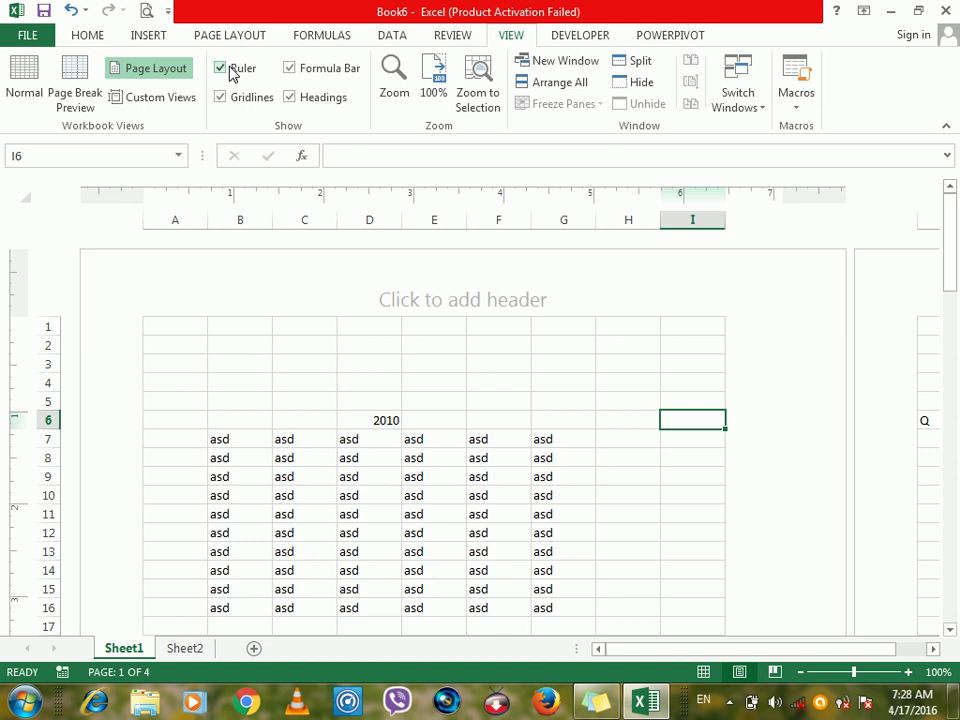
pyautogui.click(232, 75)
pyautogui.click(232, 75)
pyautogui.click(22, 72)
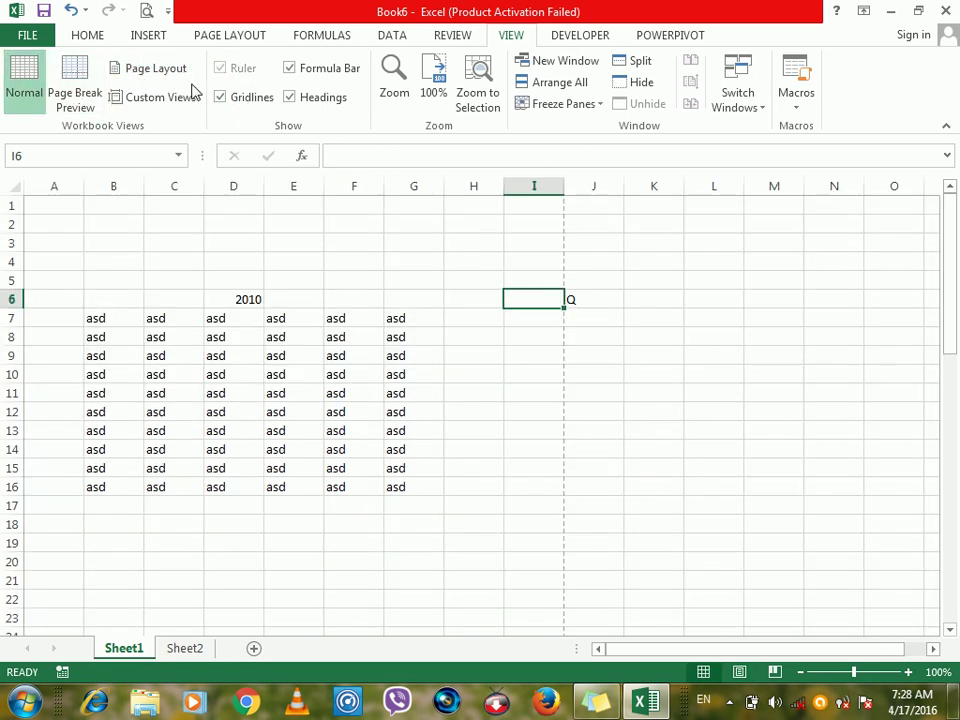
pyautogui.click(219, 97)
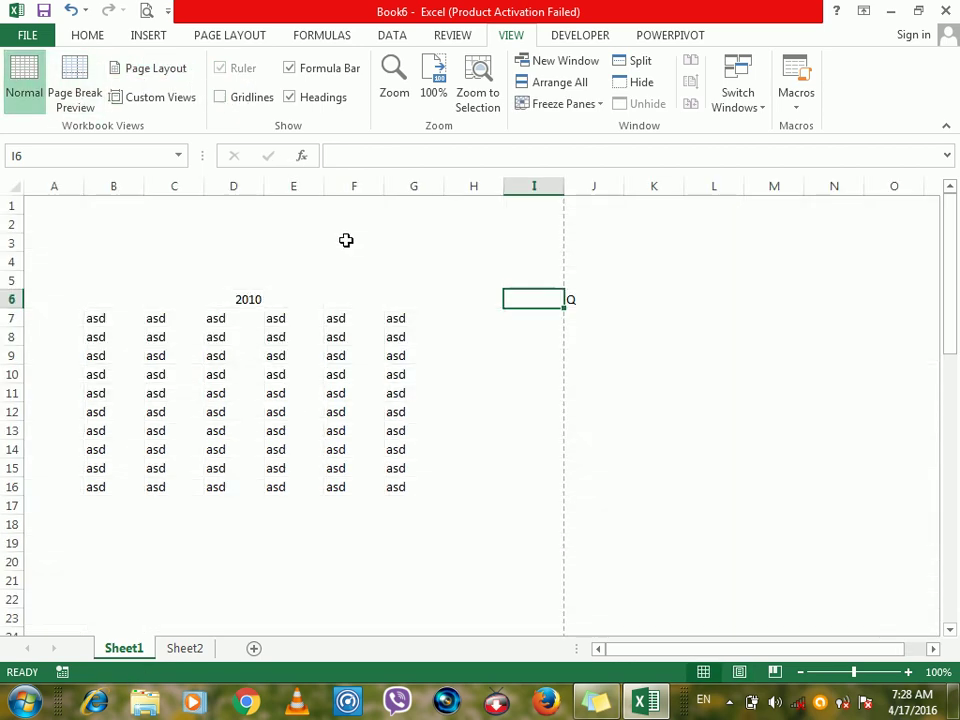
pyautogui.click(290, 68)
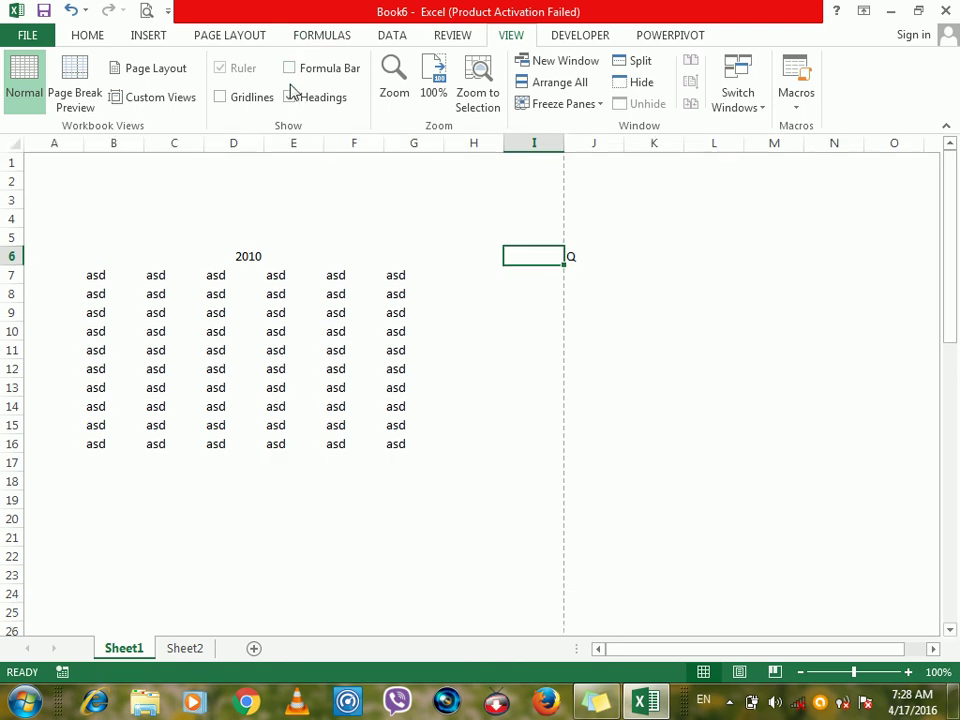
pyautogui.click(290, 97)
pyautogui.click(290, 97)
pyautogui.click(289, 68)
pyautogui.click(220, 97)
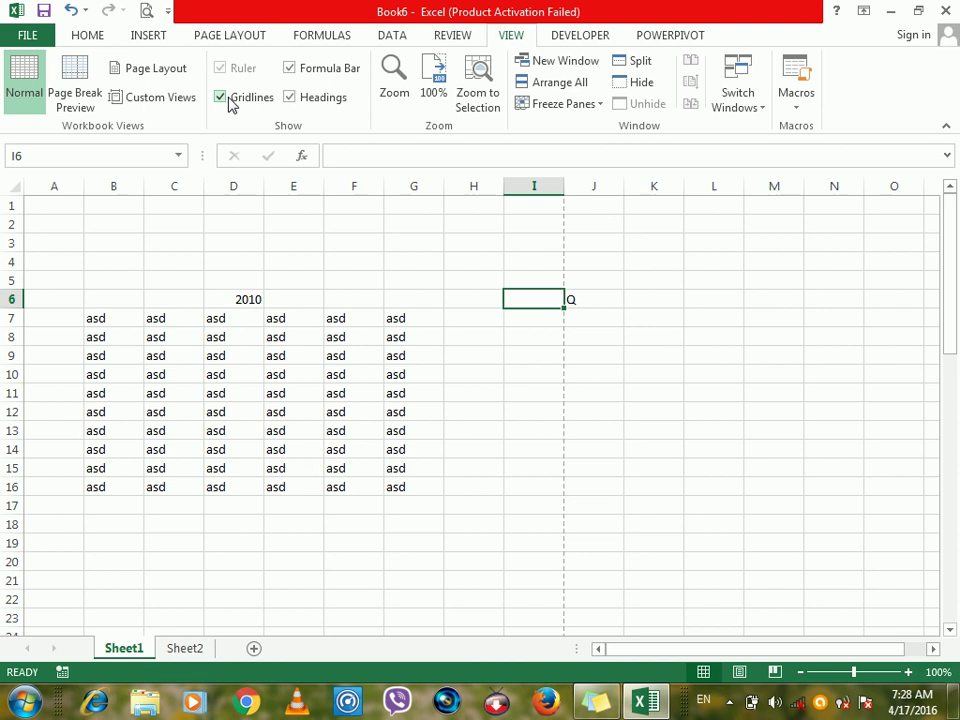
pyautogui.click(466, 246)
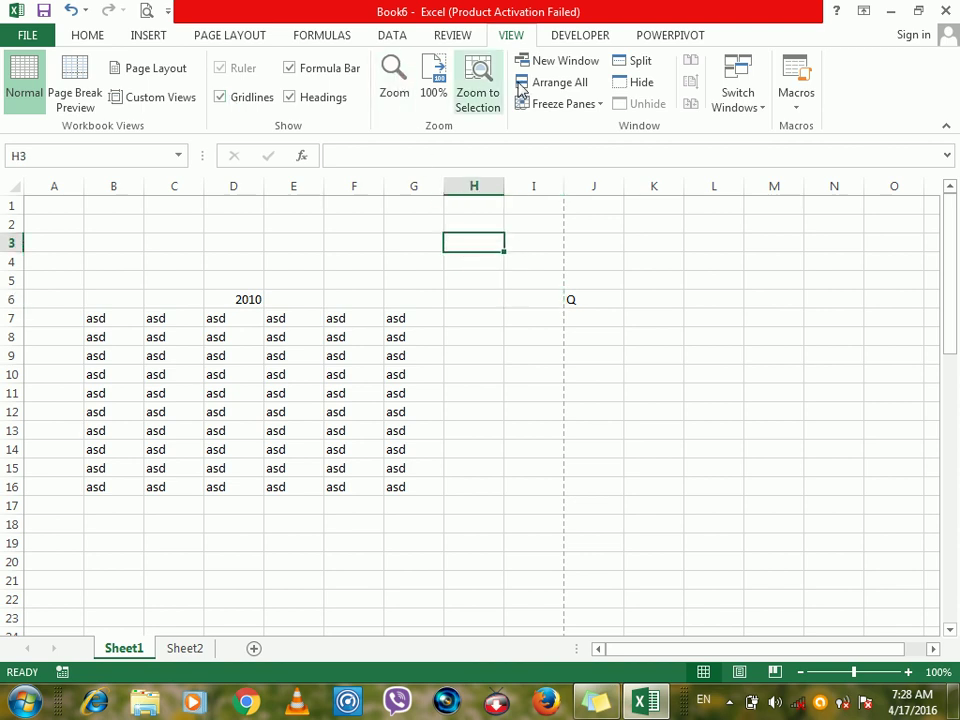
pyautogui.click(414, 100)
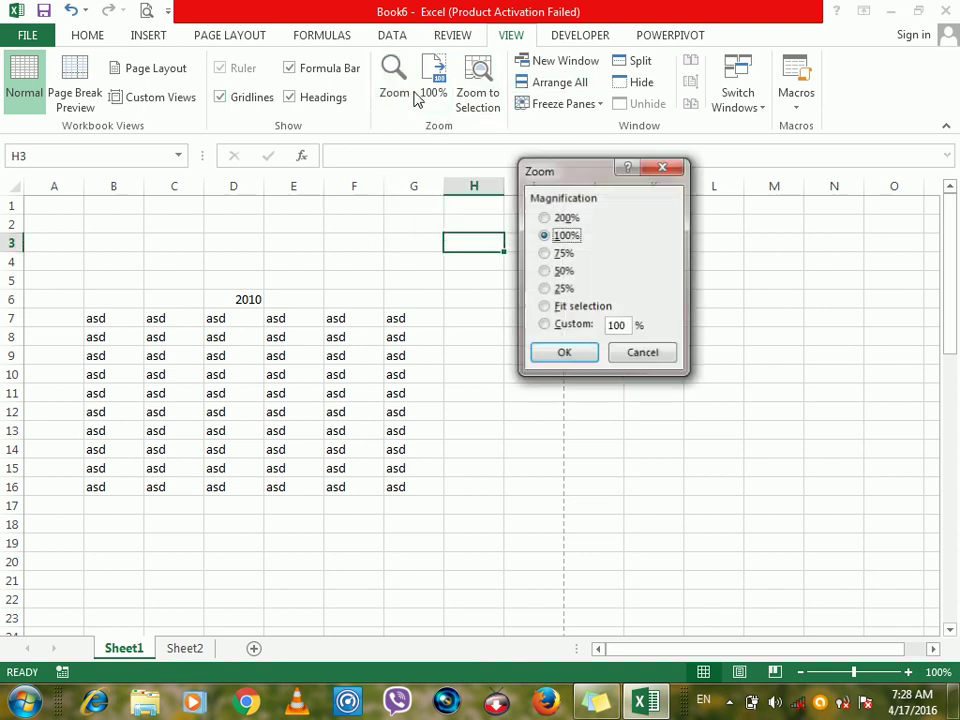
pyautogui.click(637, 353)
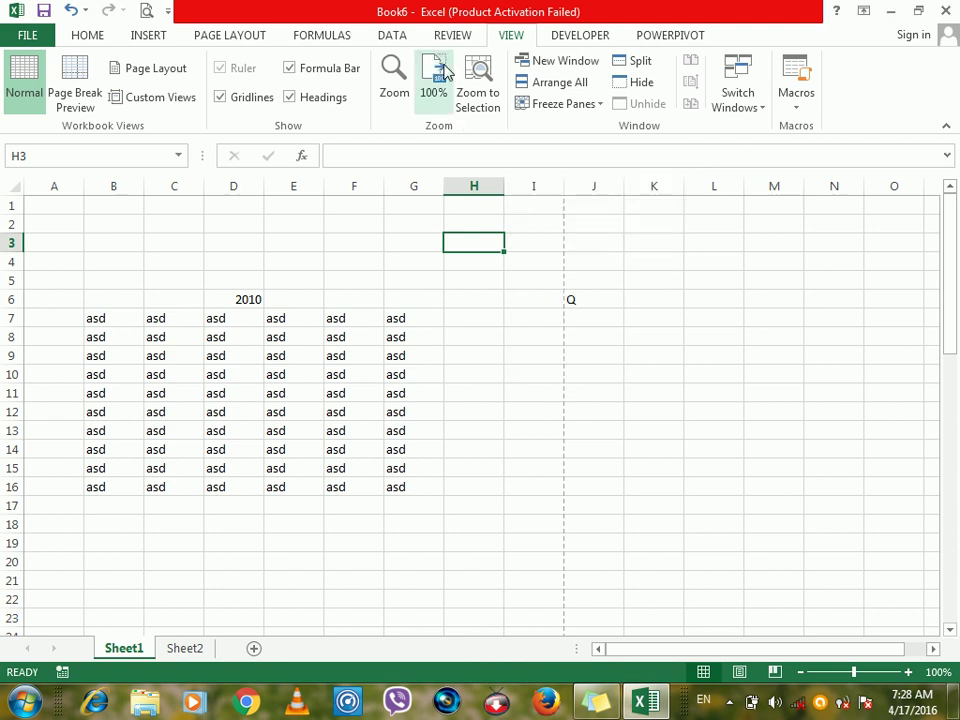
pyautogui.moveTo(198, 297); pyautogui.dragTo(300, 356)
pyautogui.click(476, 95)
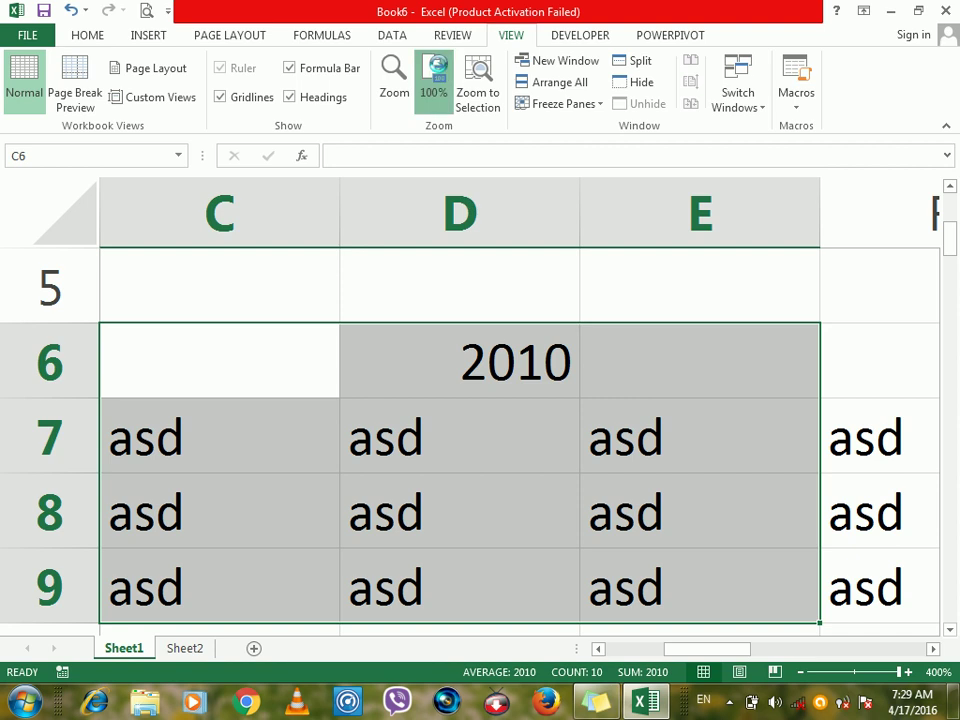
pyautogui.click(433, 92)
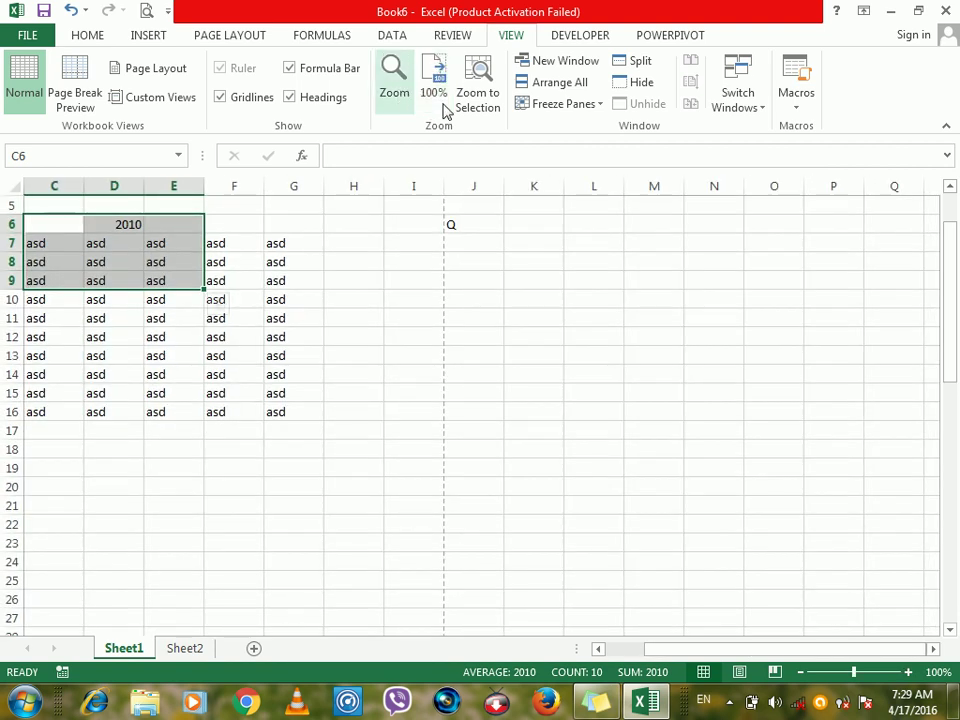
pyautogui.moveTo(774, 658); pyautogui.dragTo(688, 655)
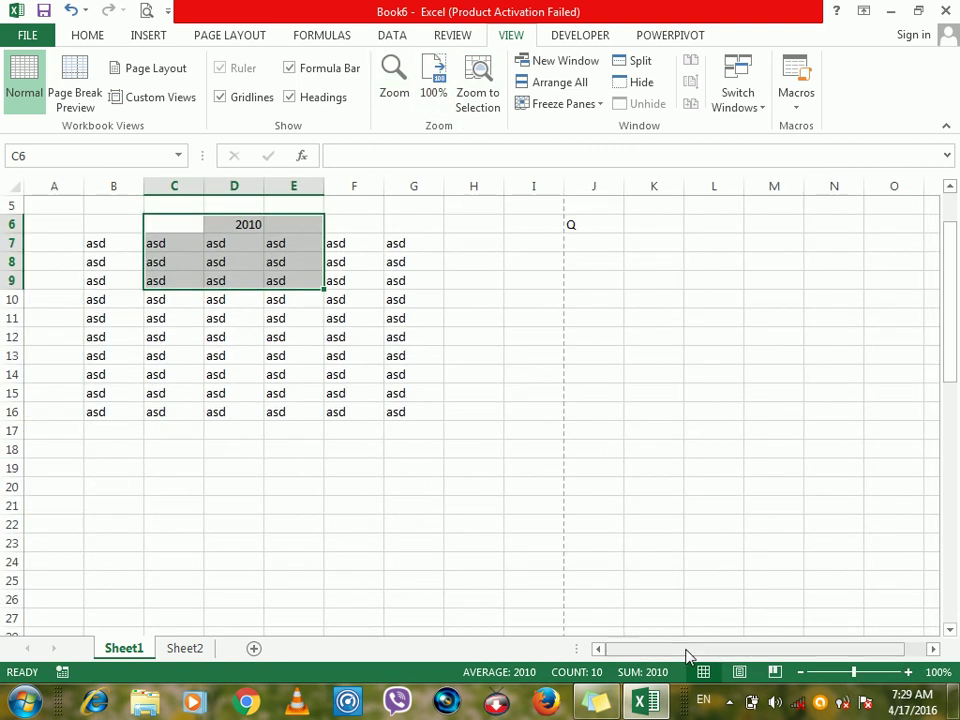
pyautogui.click(493, 281)
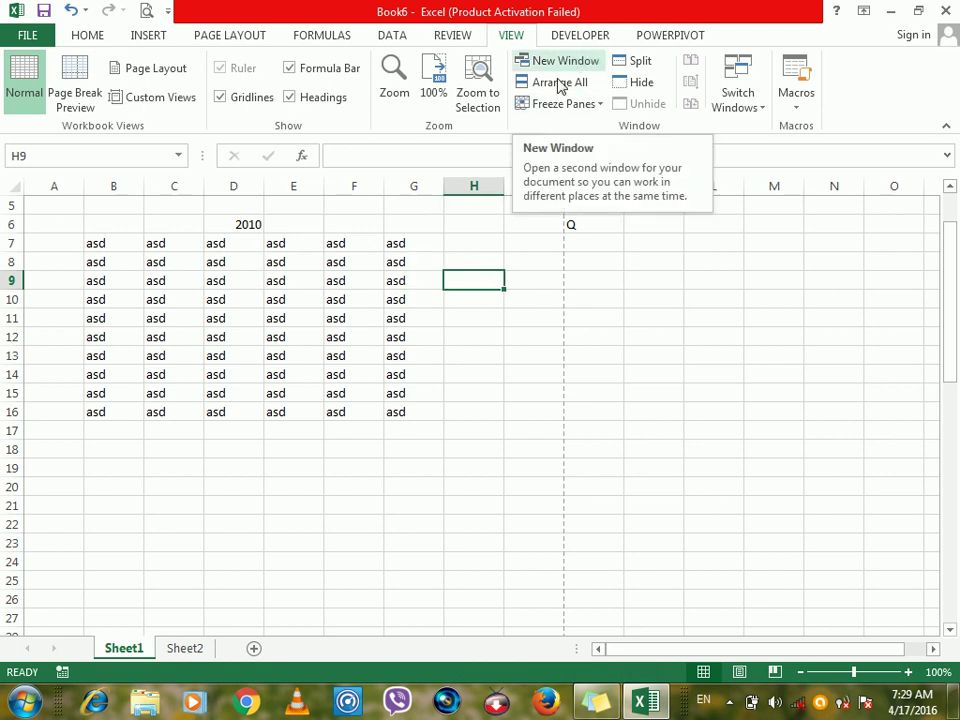
pyautogui.click(596, 106)
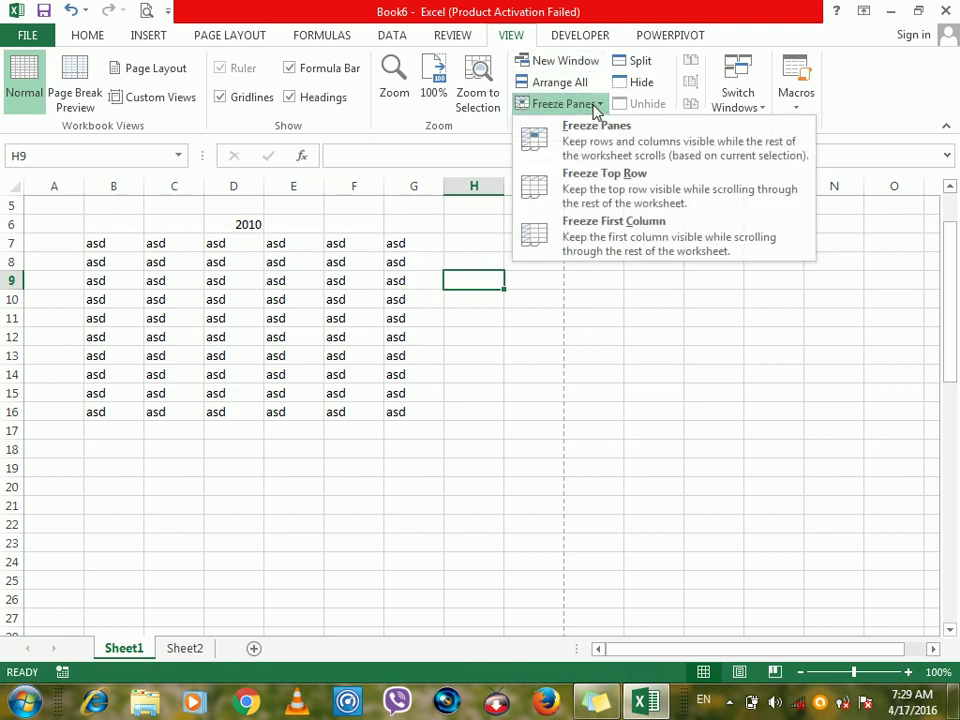
pyautogui.click(323, 292)
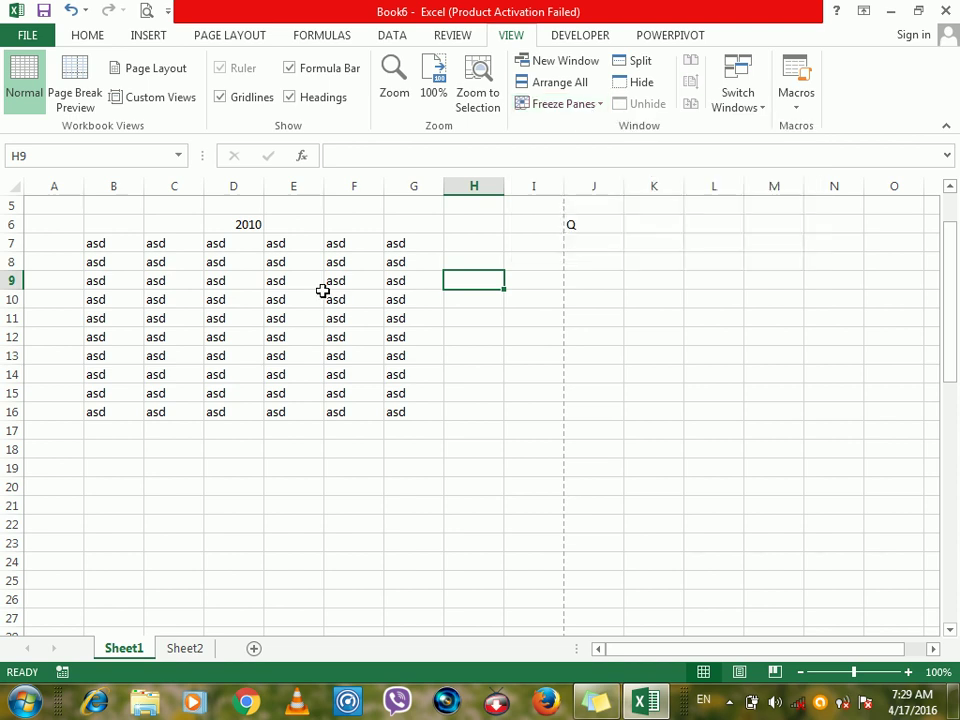
# Clear all existing contents from Sheet1.
pyautogui.hotkey('ctrl', 'a')
pyautogui.press('Delete')
pyautogui.click(323, 292)
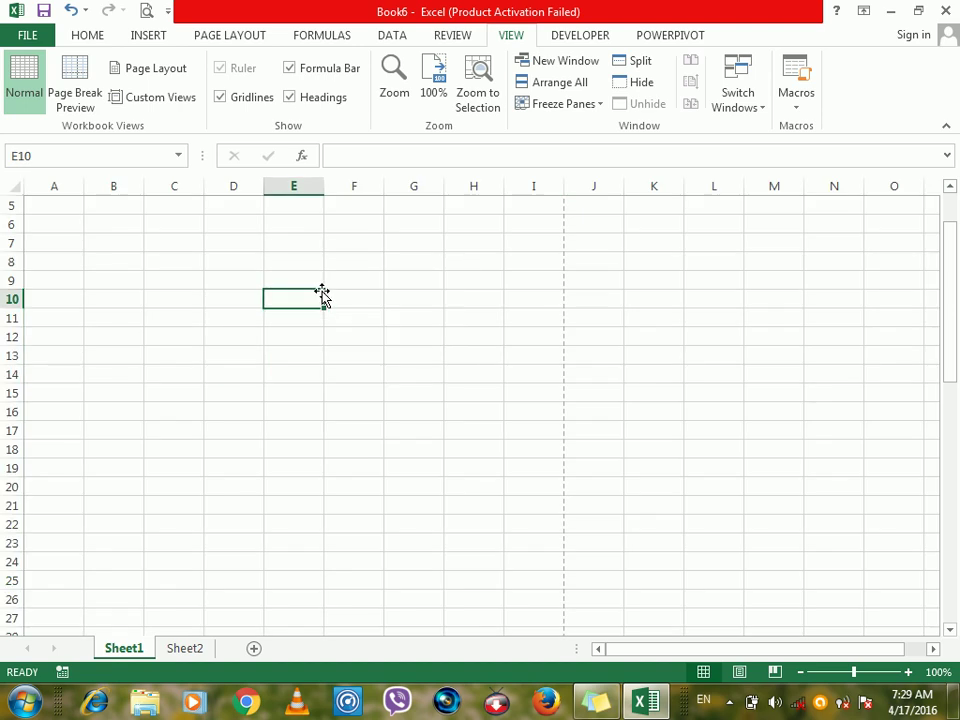
# Enter the headers ID, Name and Post in F5:H5.
pyautogui.click(352, 211)
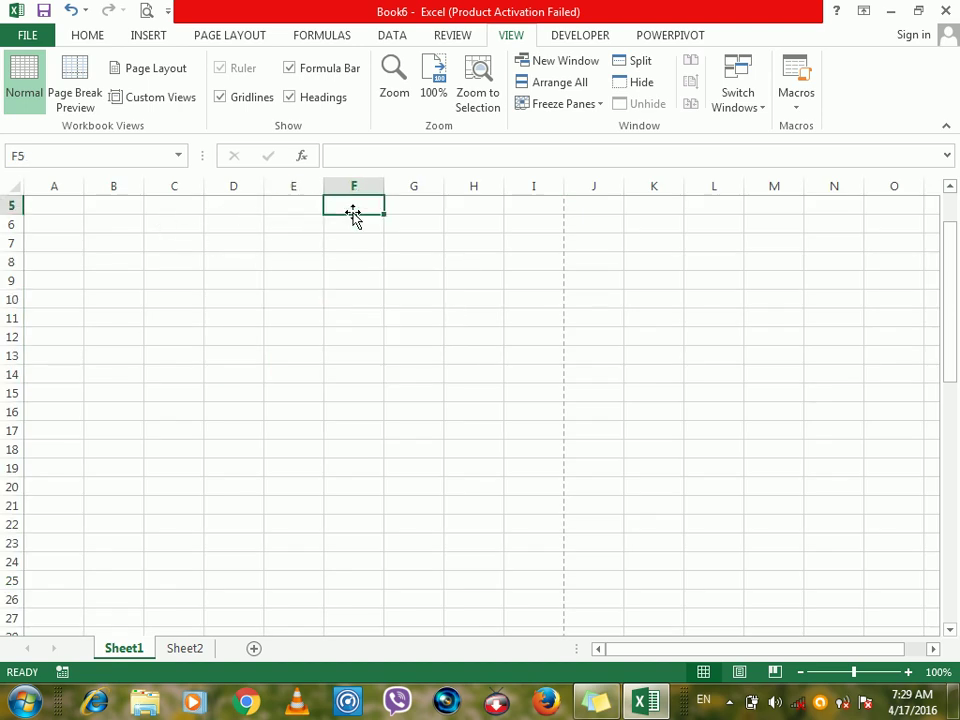
pyautogui.write('ID')
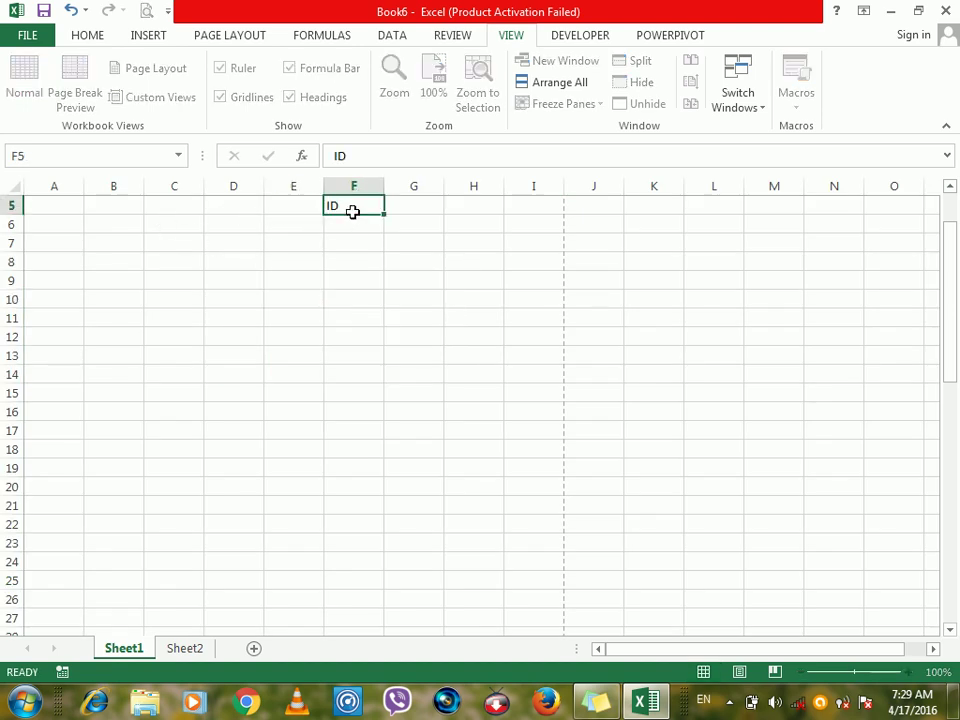
pyautogui.press('Tab')
pyautogui.write('Name')
pyautogui.press('Tab')
pyautogui.write('P')
pyautogui.press('Tab')
# Continue the header row with Salary, Overtime, Food and Other in I5:L5.
pyautogui.write('Salary')
pyautogui.press('Tab')
pyautogui.write('Over')
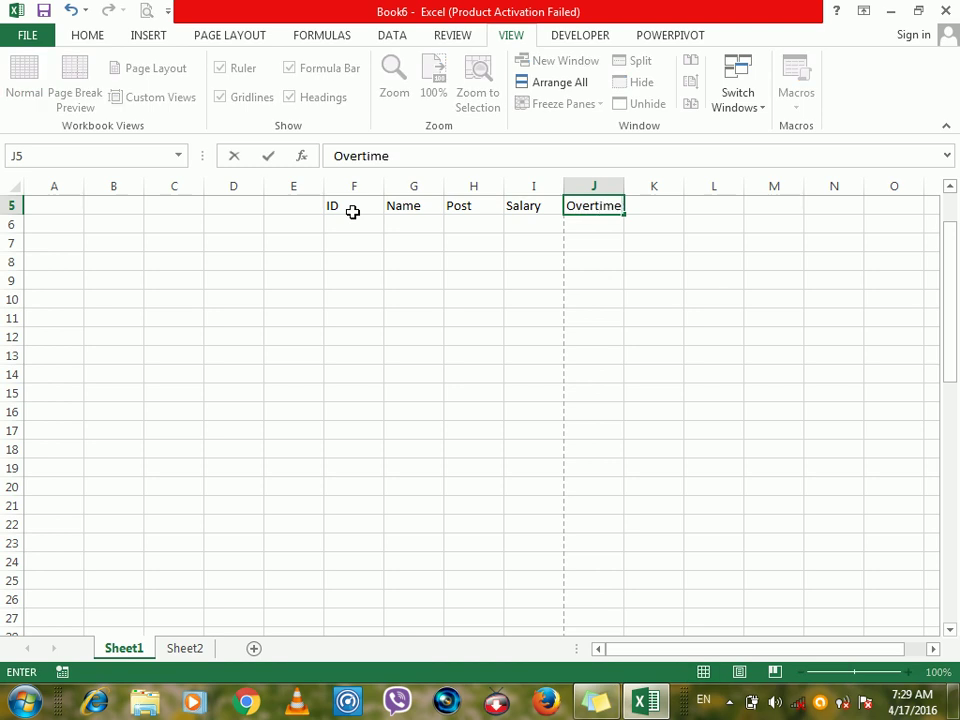
pyautogui.press('Tab')
pyautogui.write('Fopop')
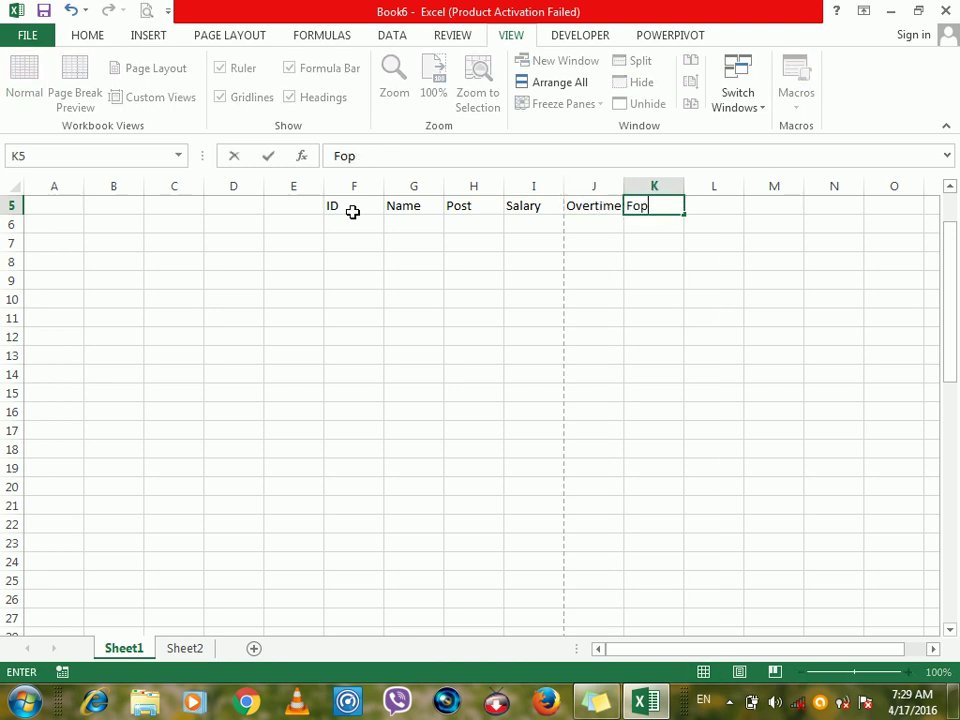
pyautogui.press('Tab')
pyautogui.write('Other')
pyautogui.press('Tab')
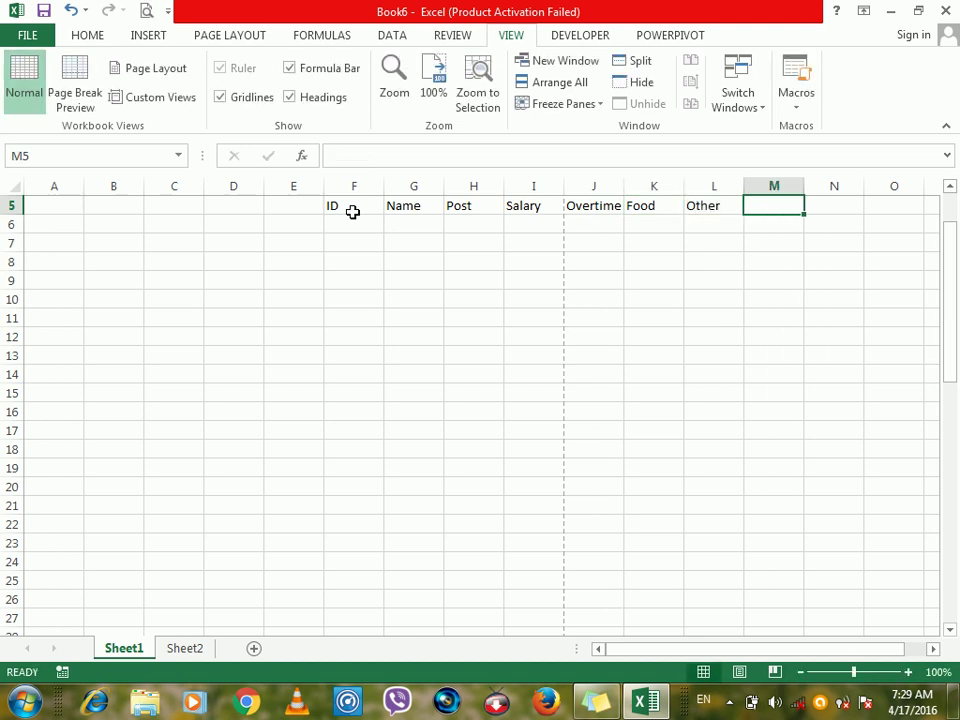
# Apply All Borders to the table range F5:L59.
pyautogui.moveTo(346, 207); pyautogui.dragTo(698, 224)
pyautogui.moveTo(706, 288); pyautogui.dragTo(740, 600)
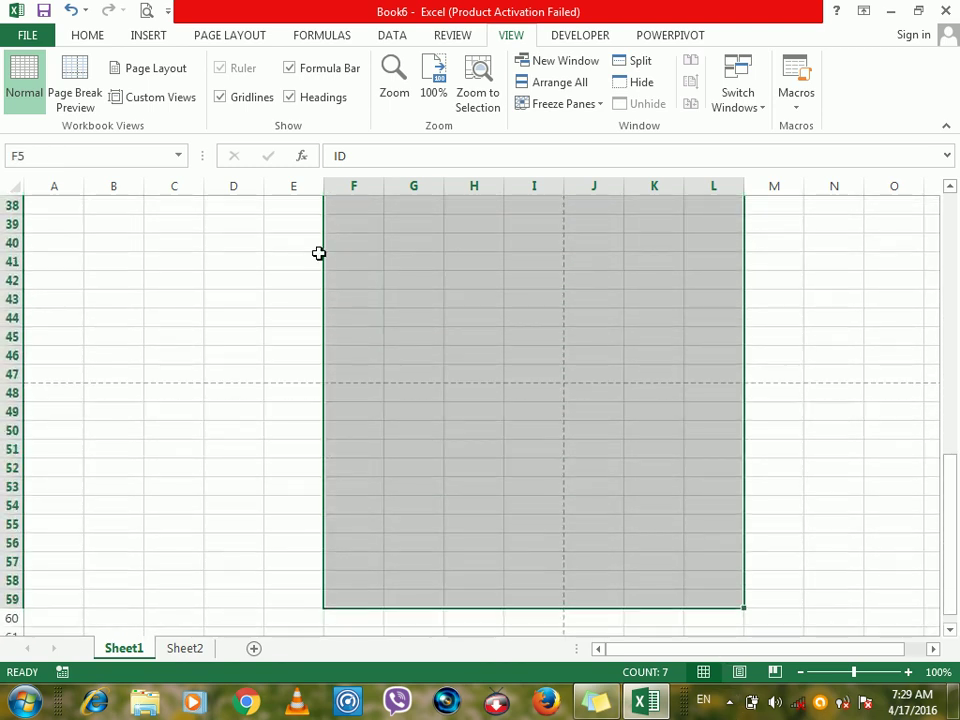
pyautogui.click(88, 36)
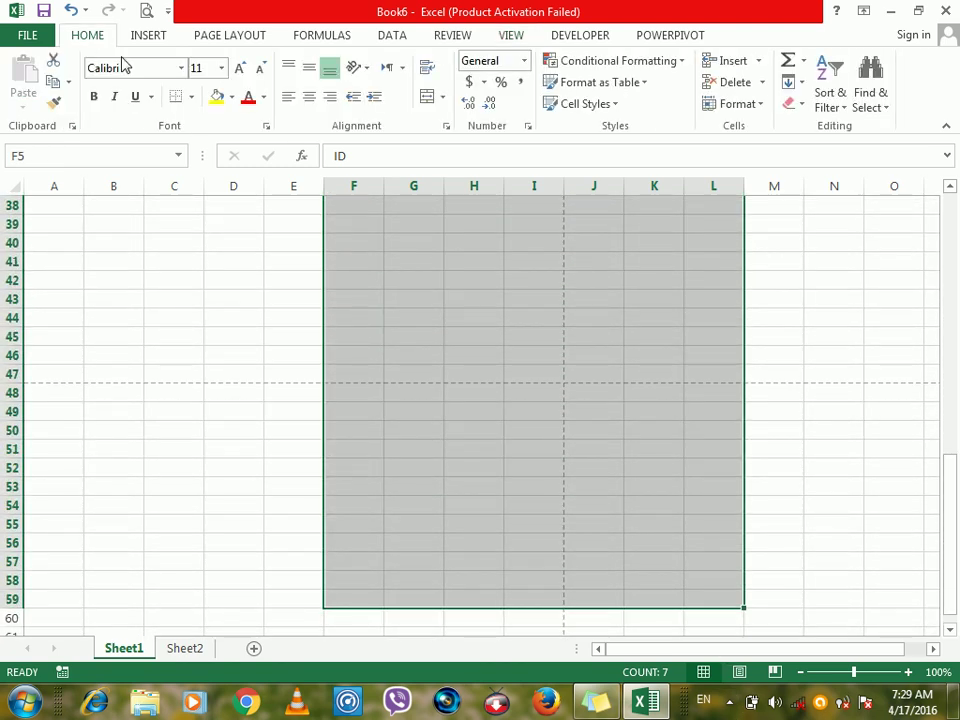
pyautogui.click(184, 100)
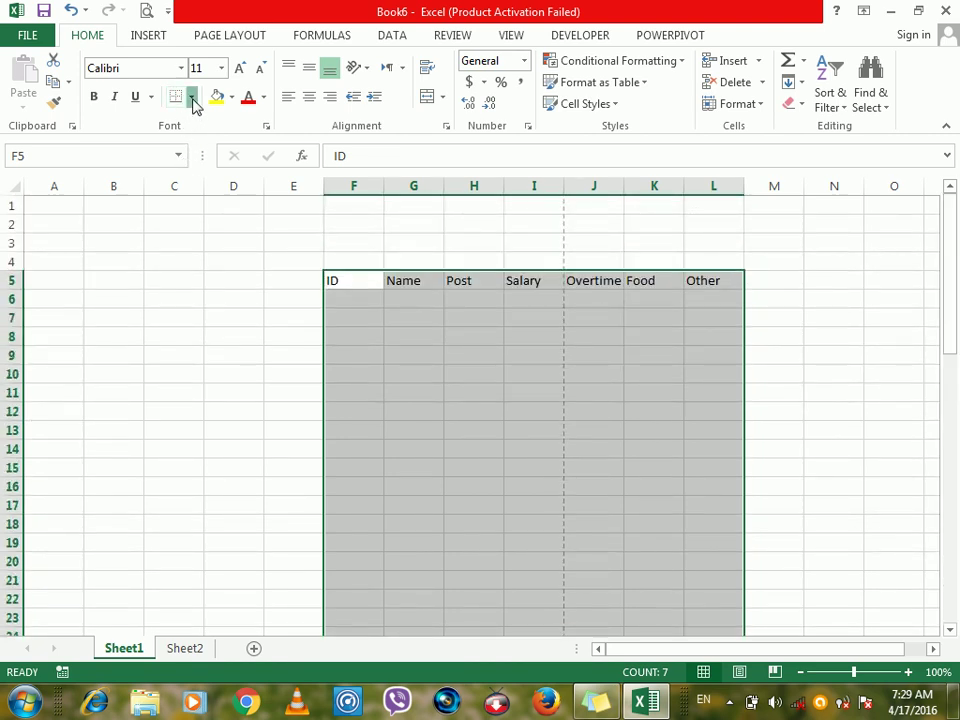
pyautogui.click(192, 97)
pyautogui.click(187, 254)
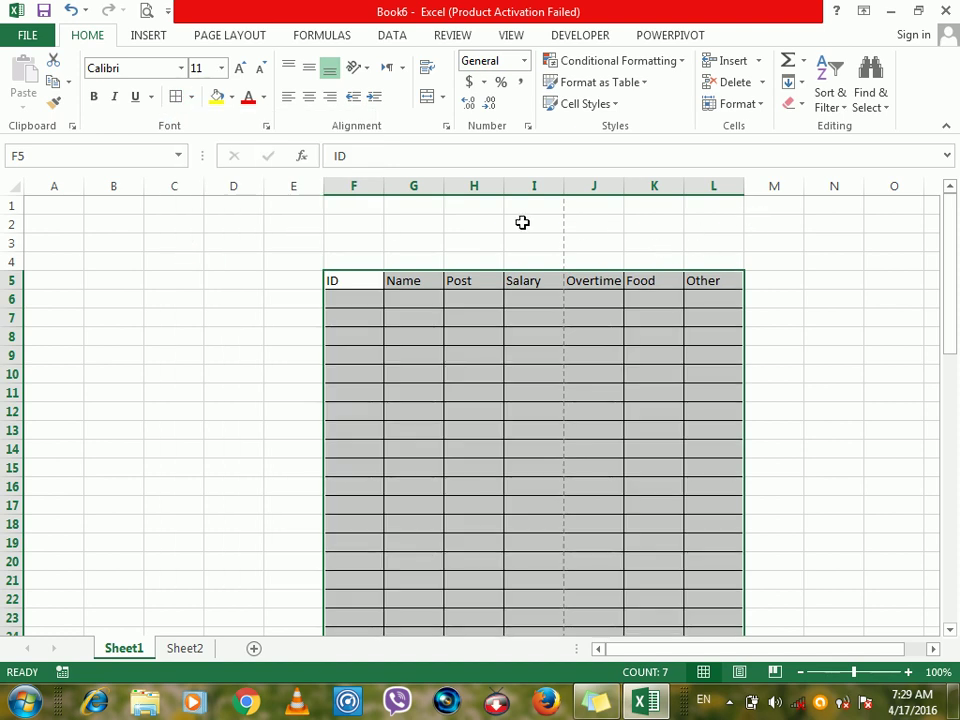
pyautogui.moveTo(363, 279); pyautogui.dragTo(697, 281)
# Copy the F5:L5 headers and paste them into row 1 starting at F1.
pyautogui.click(697, 283)
pyautogui.hotkey('ctrl', 'c')
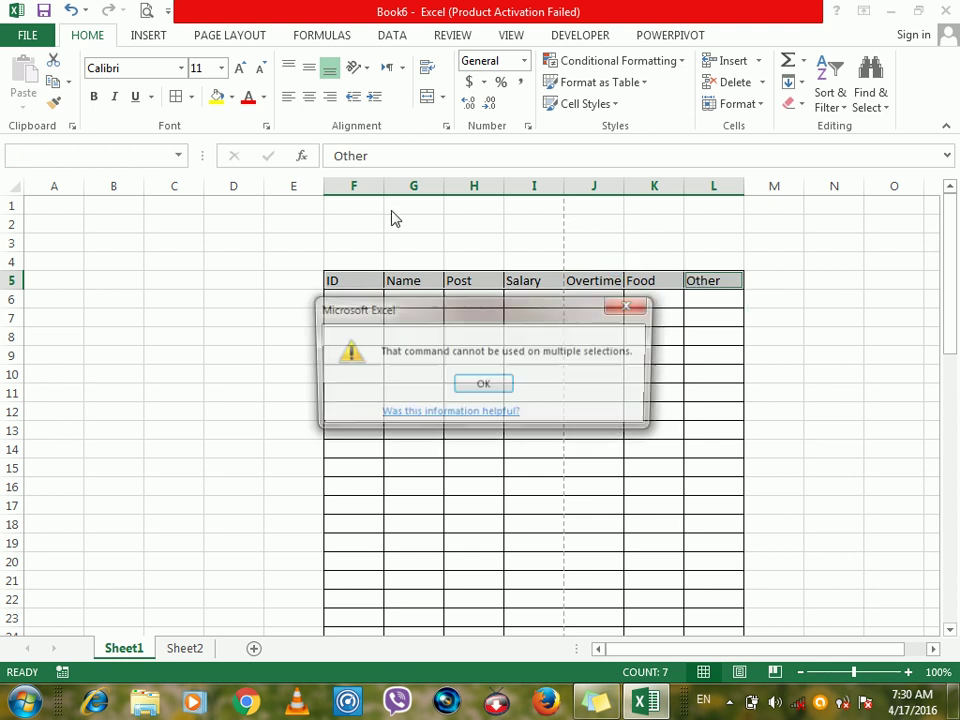
pyautogui.click(485, 386)
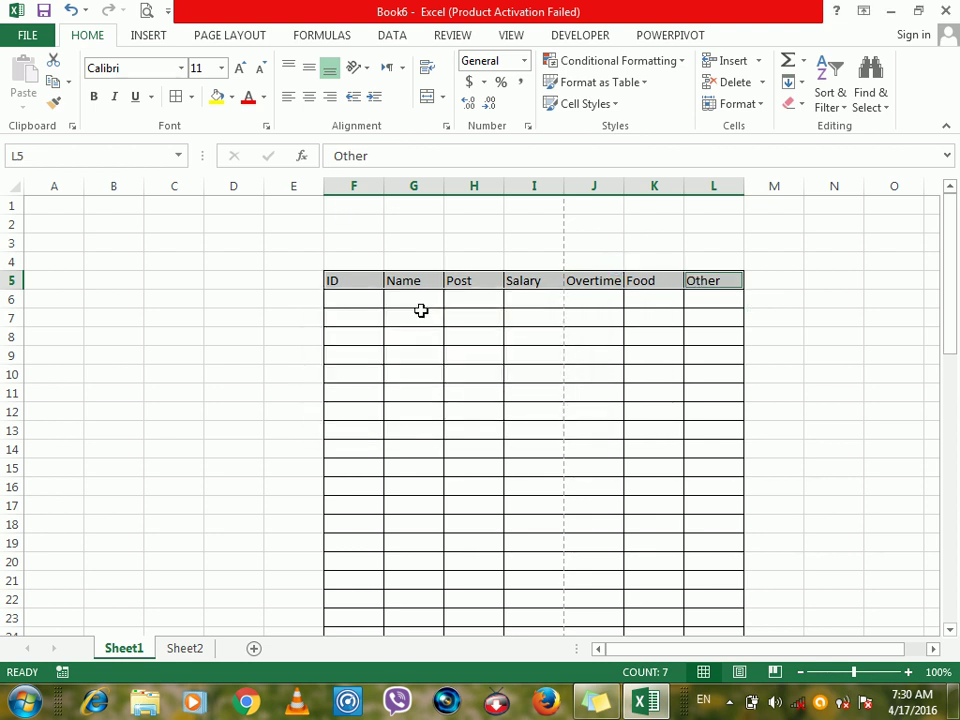
pyautogui.moveTo(362, 281); pyautogui.dragTo(706, 283)
pyautogui.hotkey('ctrl', 'c')
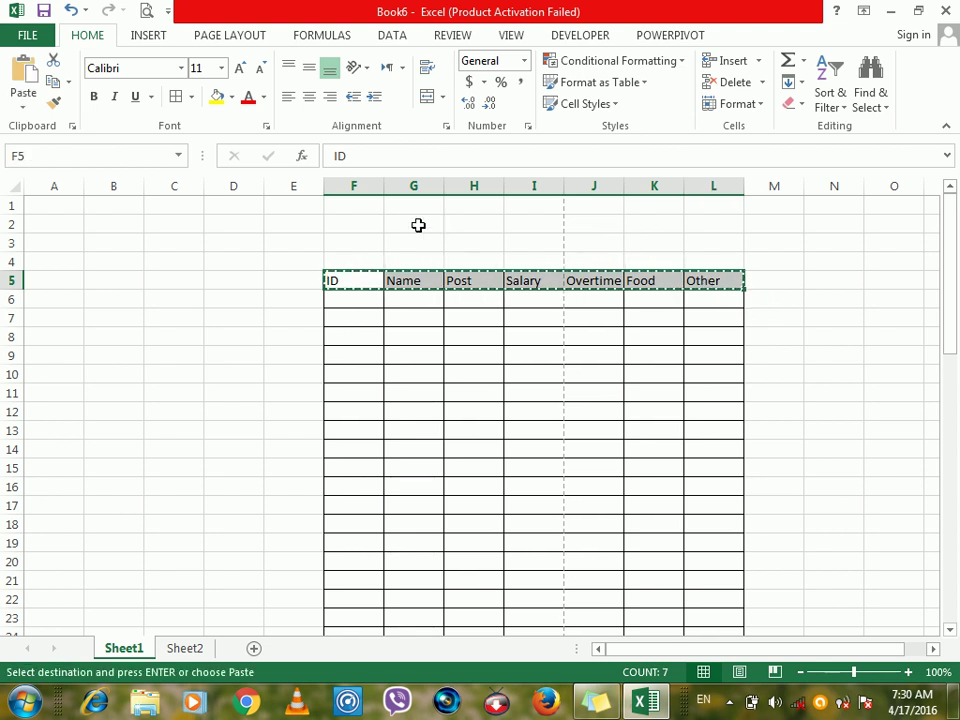
pyautogui.click(360, 206)
pyautogui.hotkey('ctrl', 'v')
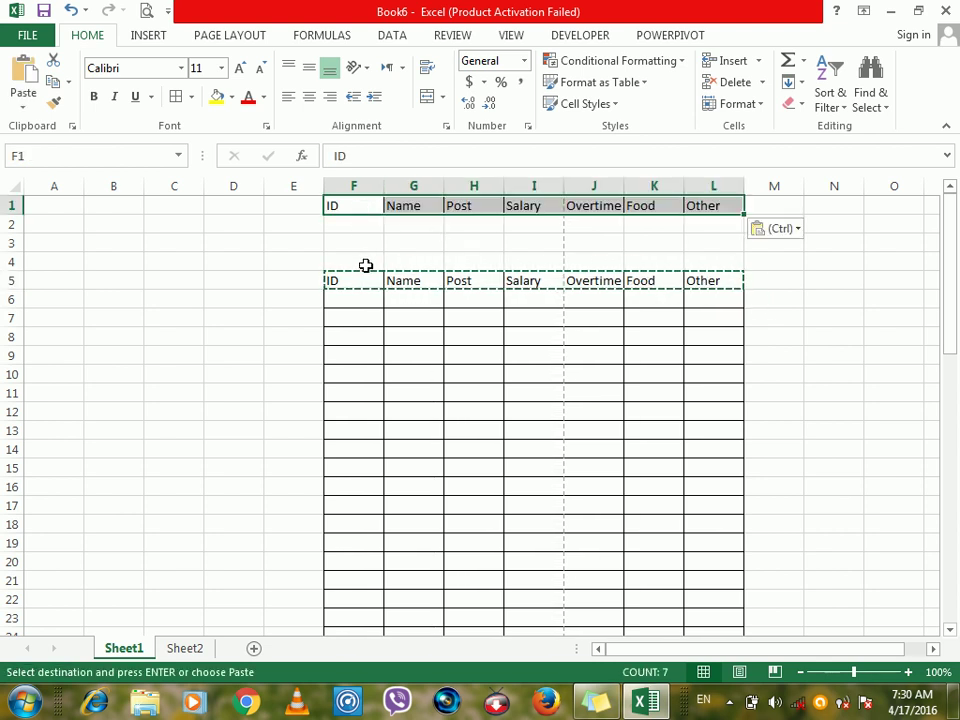
# Delete the old headers from F5:L5, leaving row 5 empty.
pyautogui.moveTo(356, 283); pyautogui.dragTo(700, 224)
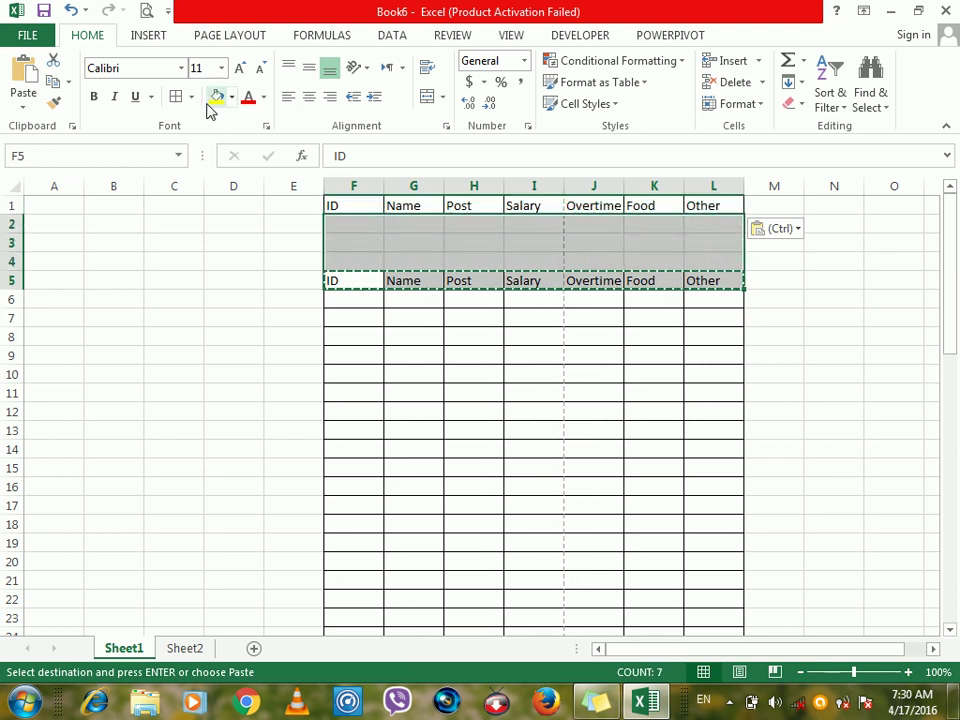
pyautogui.press('Escape')
pyautogui.moveTo(343, 281); pyautogui.dragTo(726, 274)
pyautogui.press('Delete')
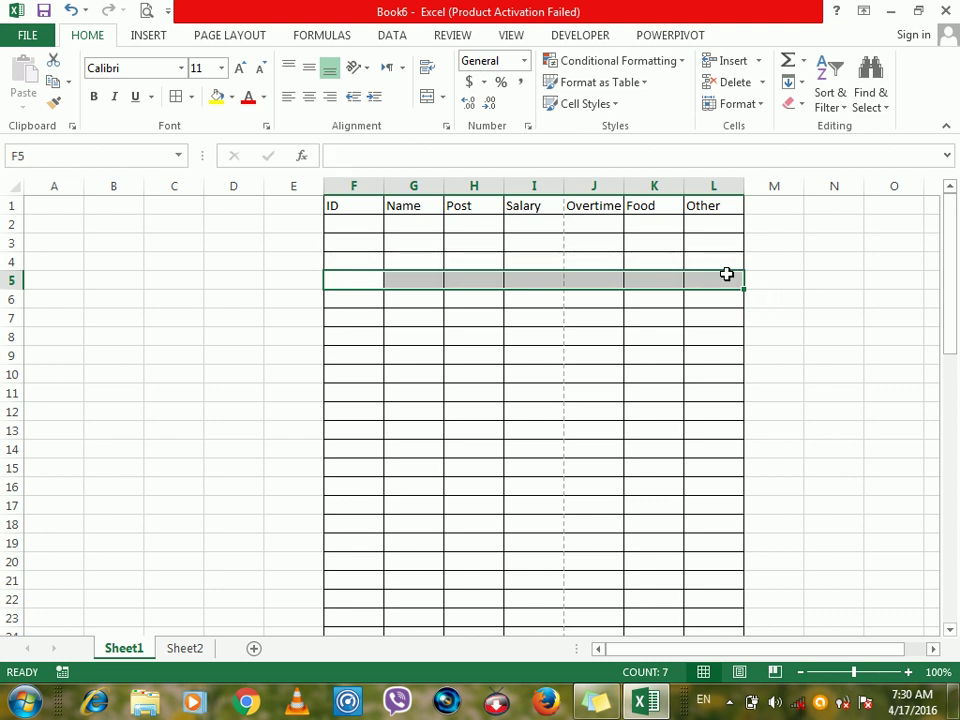
pyautogui.click(355, 225)
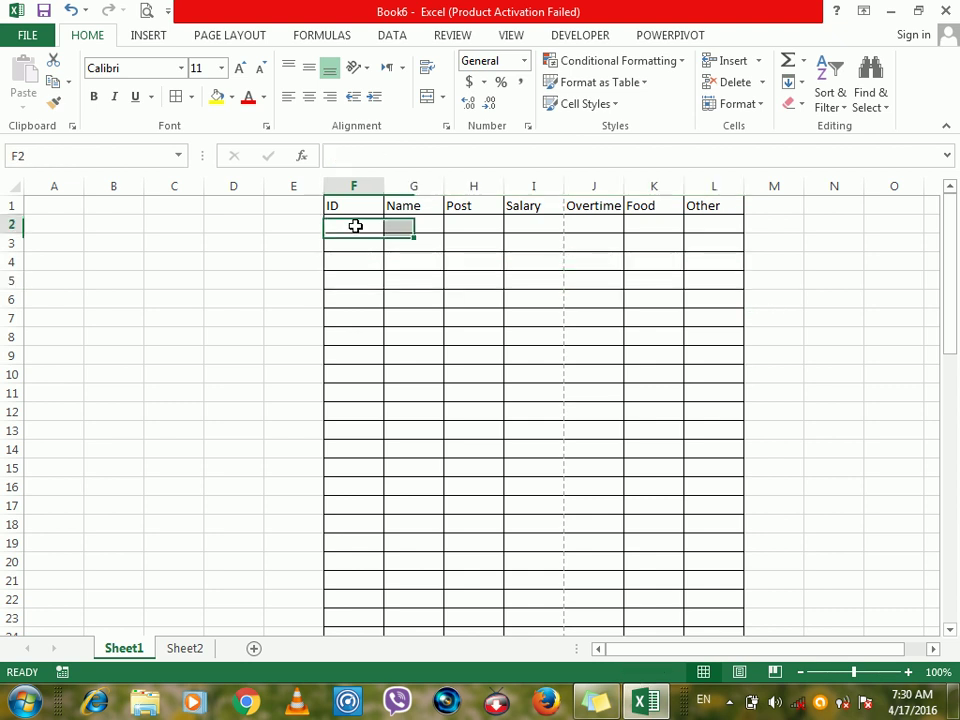
# Number the IDs 1, 2, 3 in F2:F4 and extend the series down column F.
pyautogui.write('1')
pyautogui.press('Return')
pyautogui.write('2')
pyautogui.press('Return')
pyautogui.write('3')
pyautogui.moveTo(355, 225); pyautogui.dragTo(388, 712)
pyautogui.scroll(1, 938, 318)
pyautogui.moveTo(938, 318); pyautogui.dragTo(945, 236)
# Fill columns G to L below the headers with dcsa.
pyautogui.moveTo(410, 227); pyautogui.dragTo(735, 697)
pyautogui.write('dcsa')
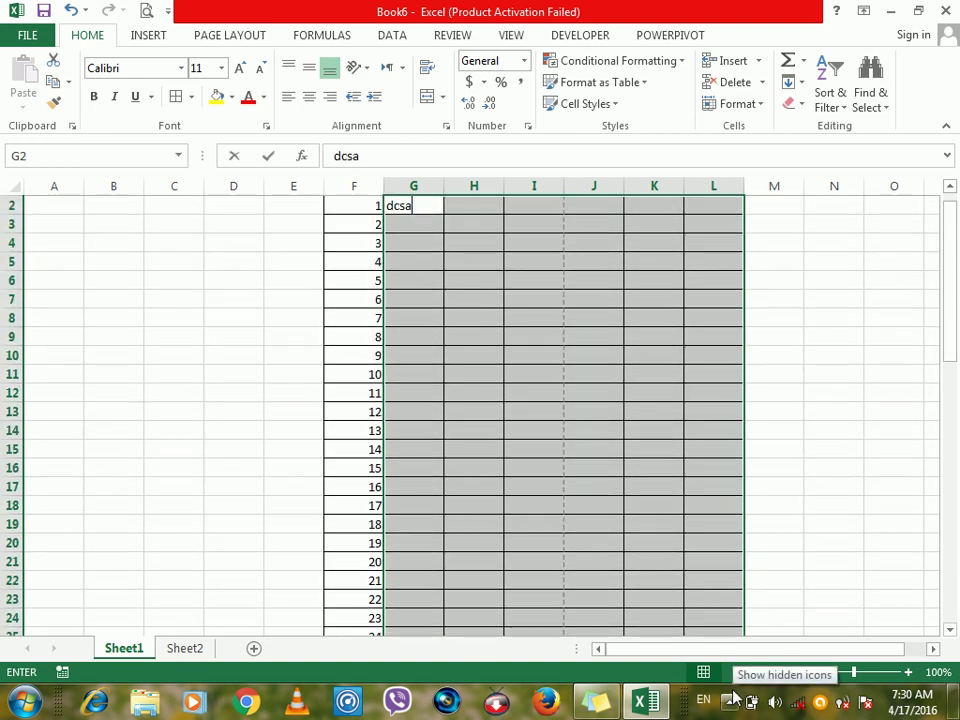
pyautogui.hotkey('ctrl', 'Return')
pyautogui.click(950, 189)
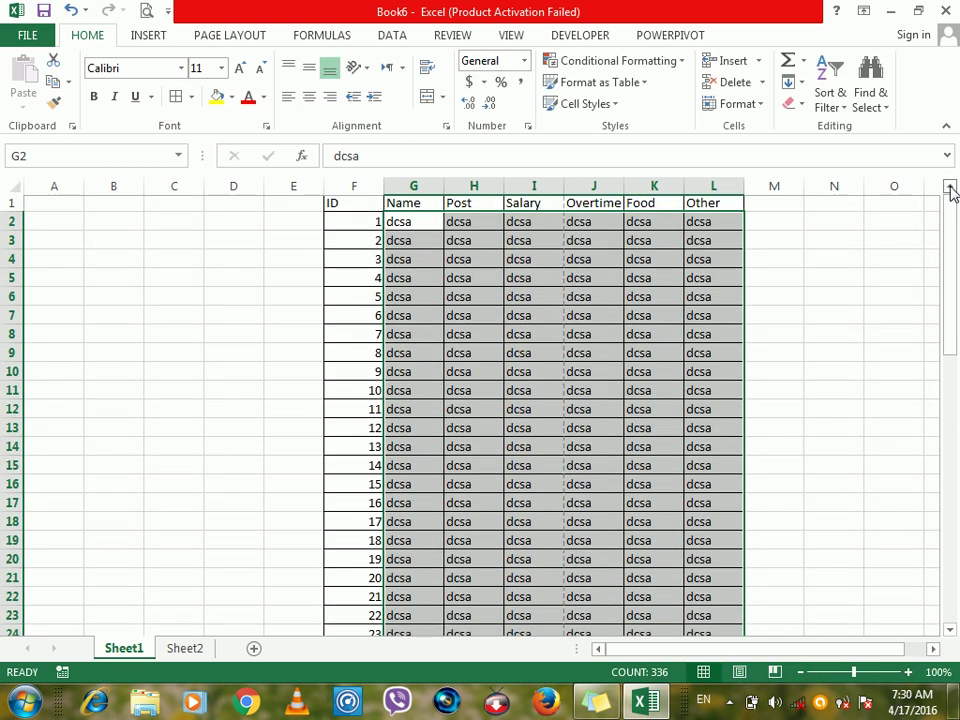
# Overwrite block G8:K14 with sd and block G15:J21 with x.
pyautogui.moveTo(412, 334); pyautogui.dragTo(653, 450)
pyautogui.write('sd')
pyautogui.hotkey('ctrl', 'Return')
pyautogui.moveTo(408, 471); pyautogui.dragTo(591, 574)
pyautogui.write('x')
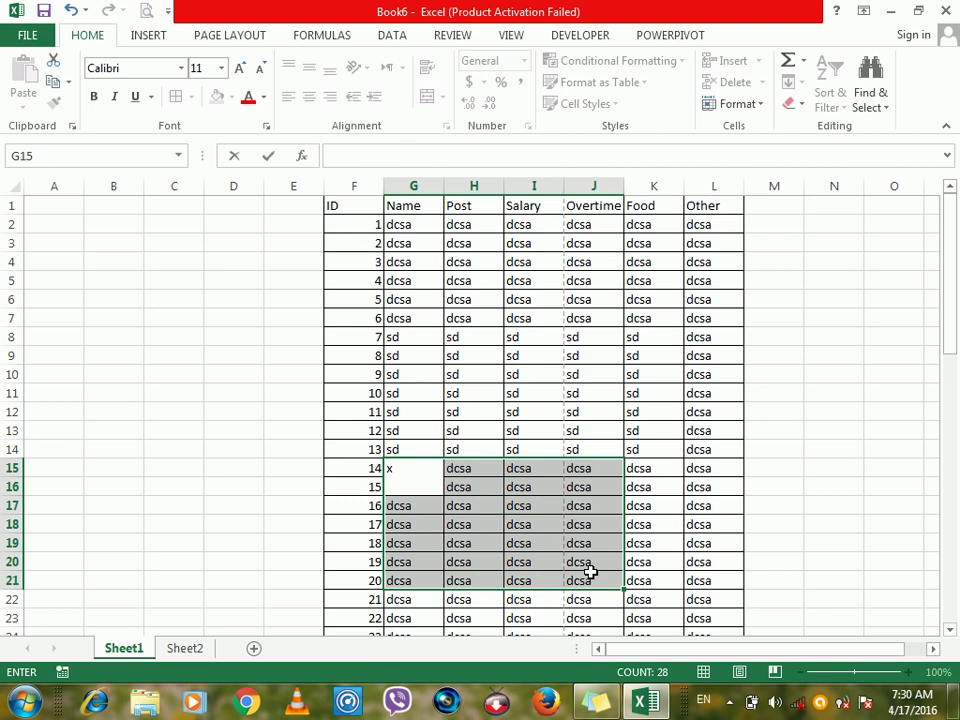
pyautogui.hotkey('alt', 'Return')
pyautogui.hotkey('ctrl', 'Return')
pyautogui.moveTo(467, 425); pyautogui.dragTo(470, 447)
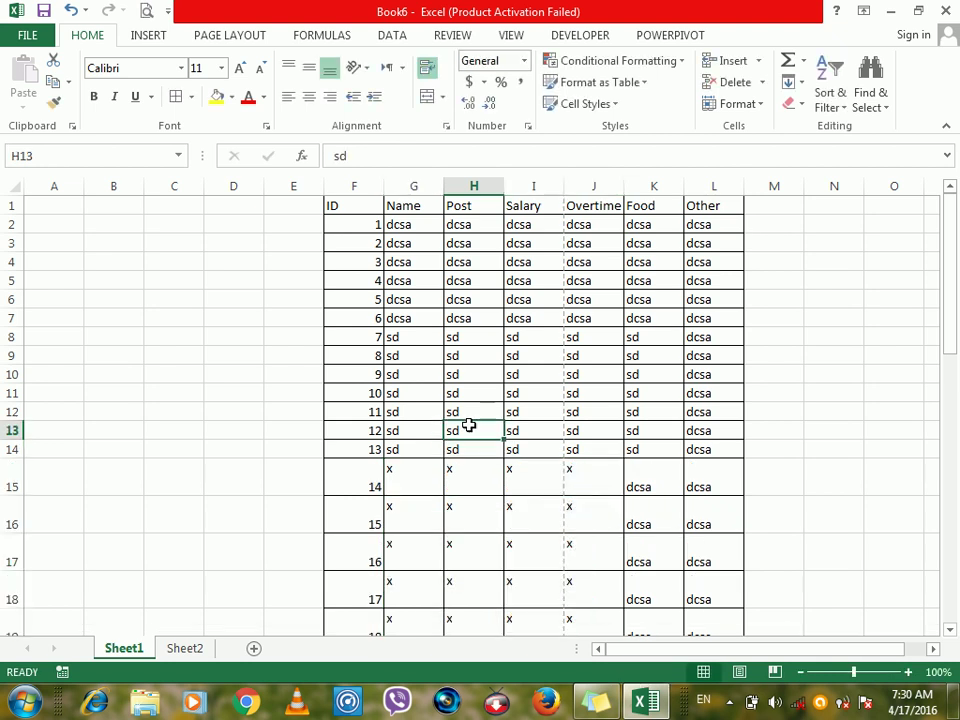
pyautogui.click(469, 425)
pyautogui.click(342, 204)
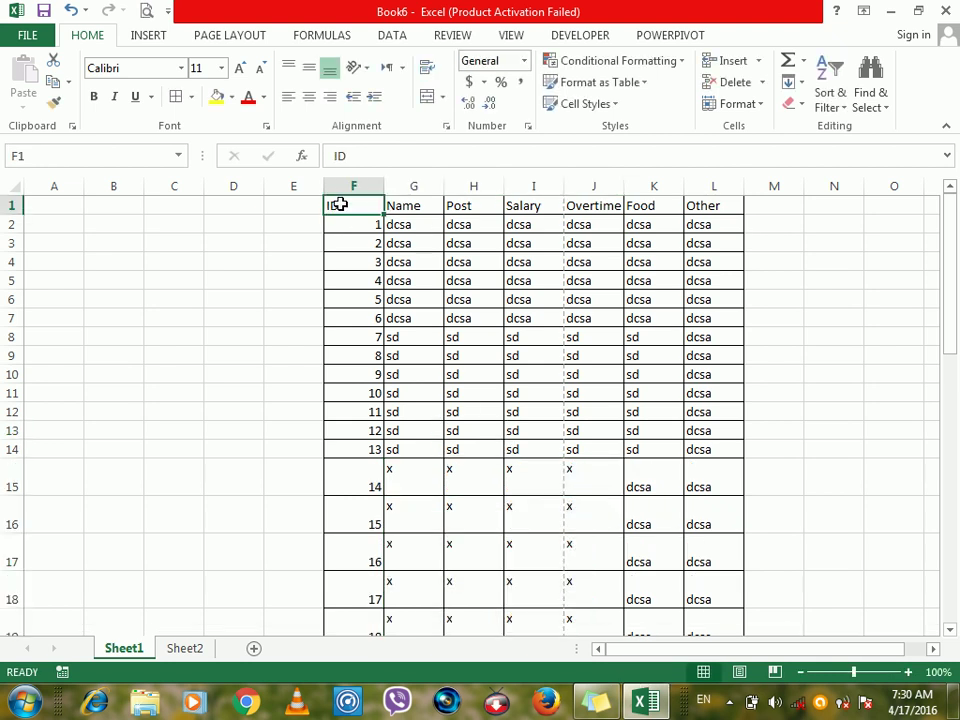
# Freeze panes from the View tab so the header row stays visible.
pyautogui.click(511, 35)
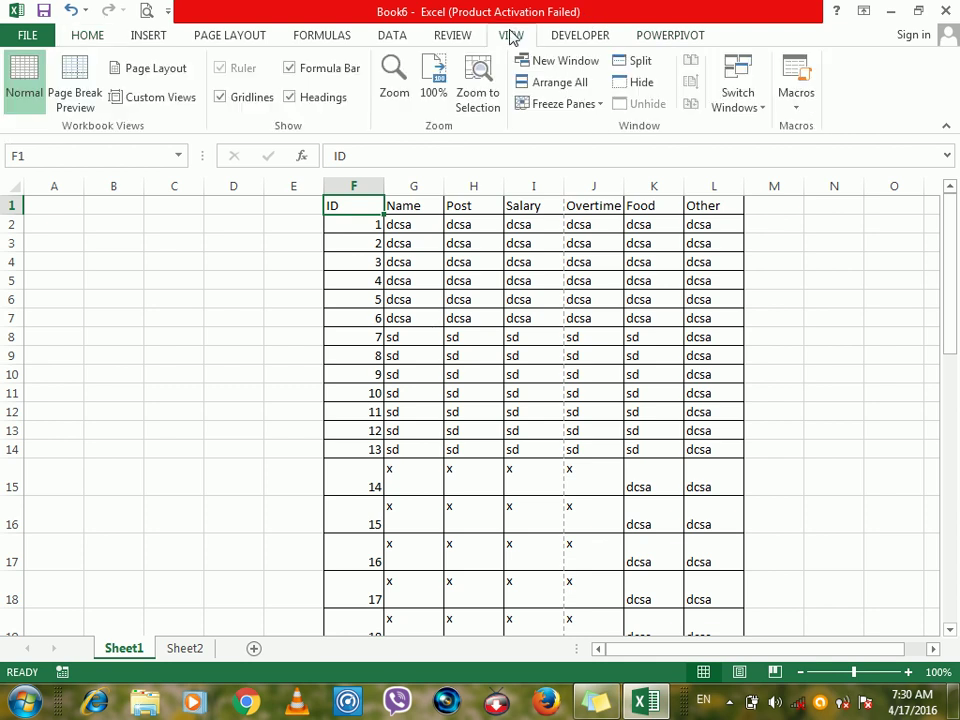
pyautogui.click(575, 104)
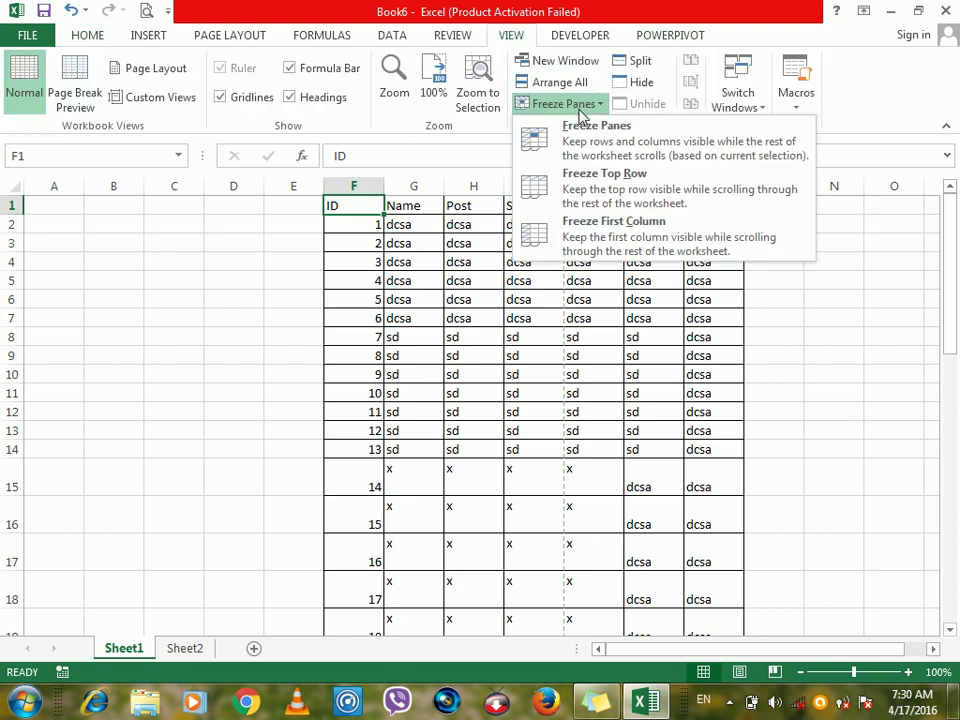
pyautogui.click(637, 190)
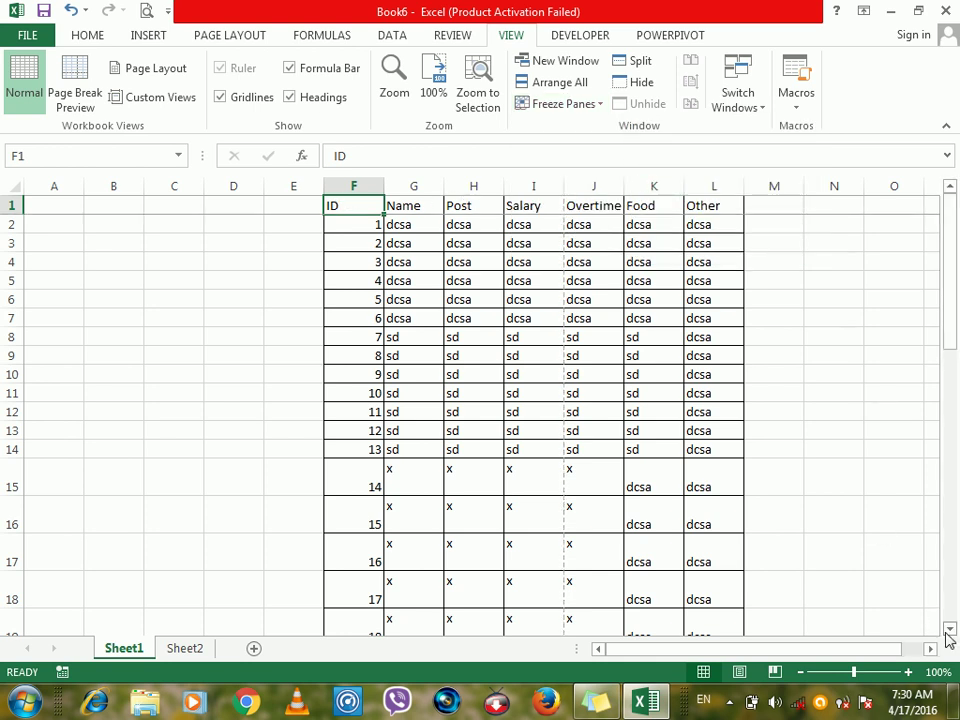
pyautogui.moveTo(950, 630); pyautogui.dragTo(950, 630)
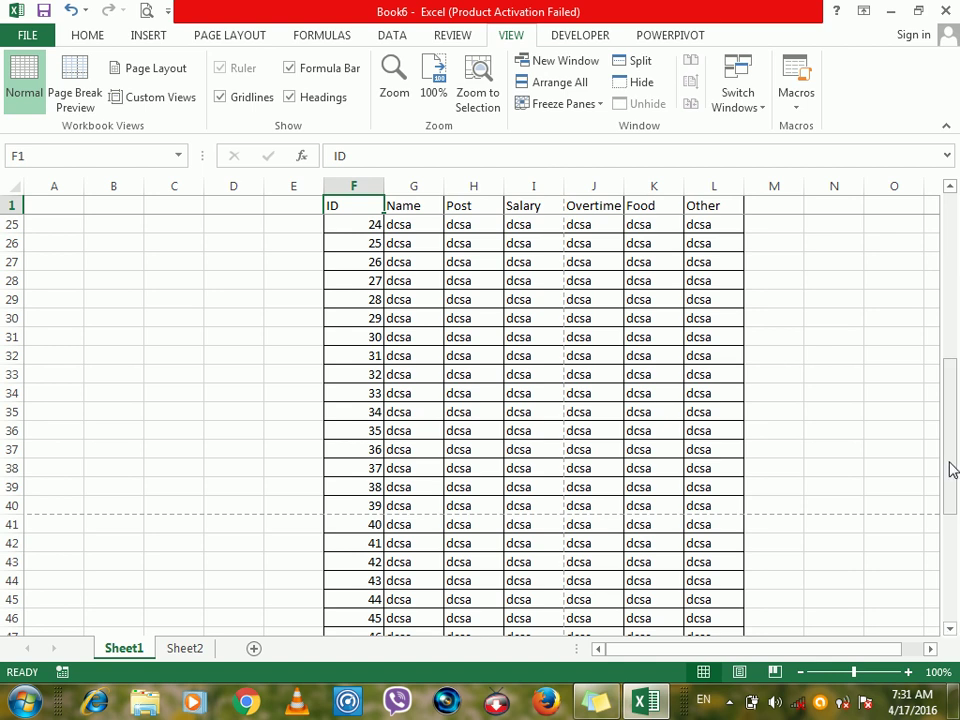
pyautogui.moveTo(950, 190); pyautogui.dragTo(950, 190)
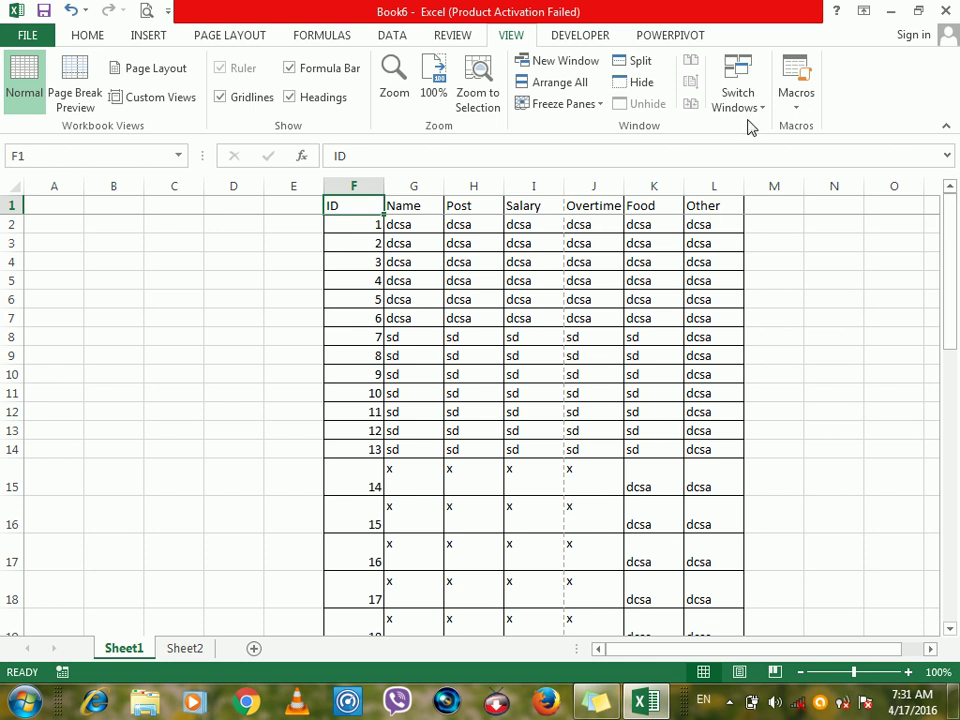
# Unfreeze the panes, then select the header row and first record.
pyautogui.click(574, 107)
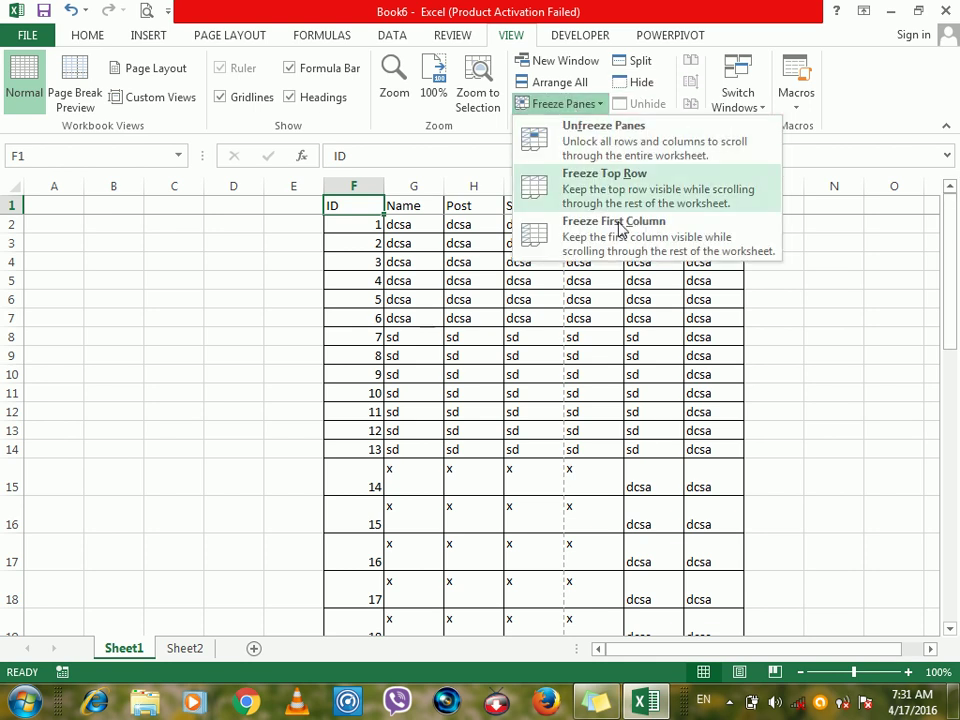
pyautogui.click(370, 247)
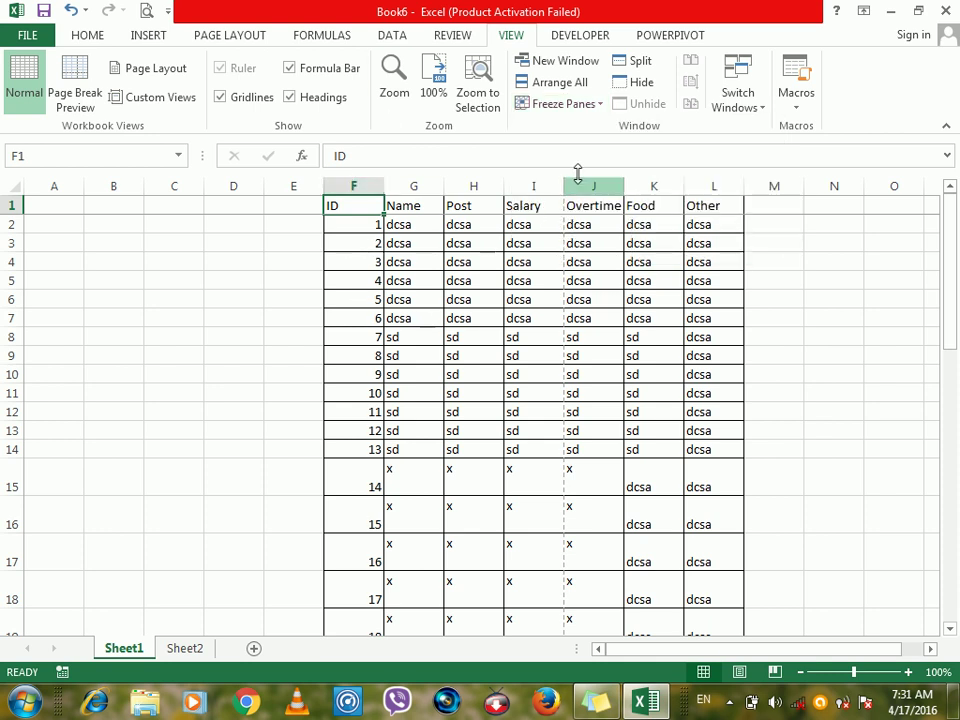
pyautogui.click(580, 105)
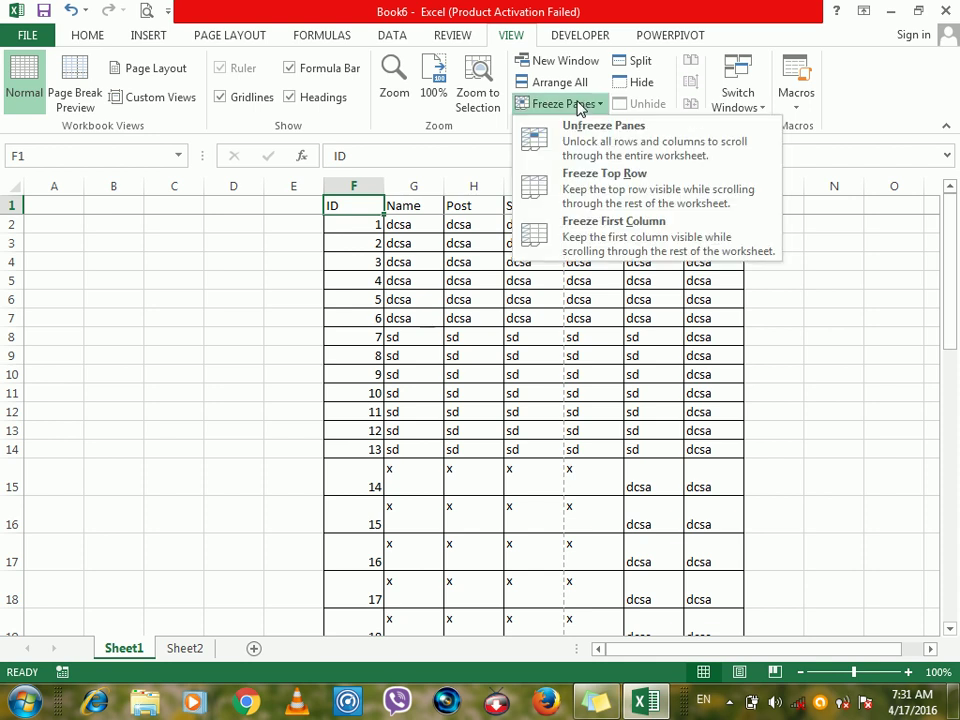
pyautogui.click(588, 153)
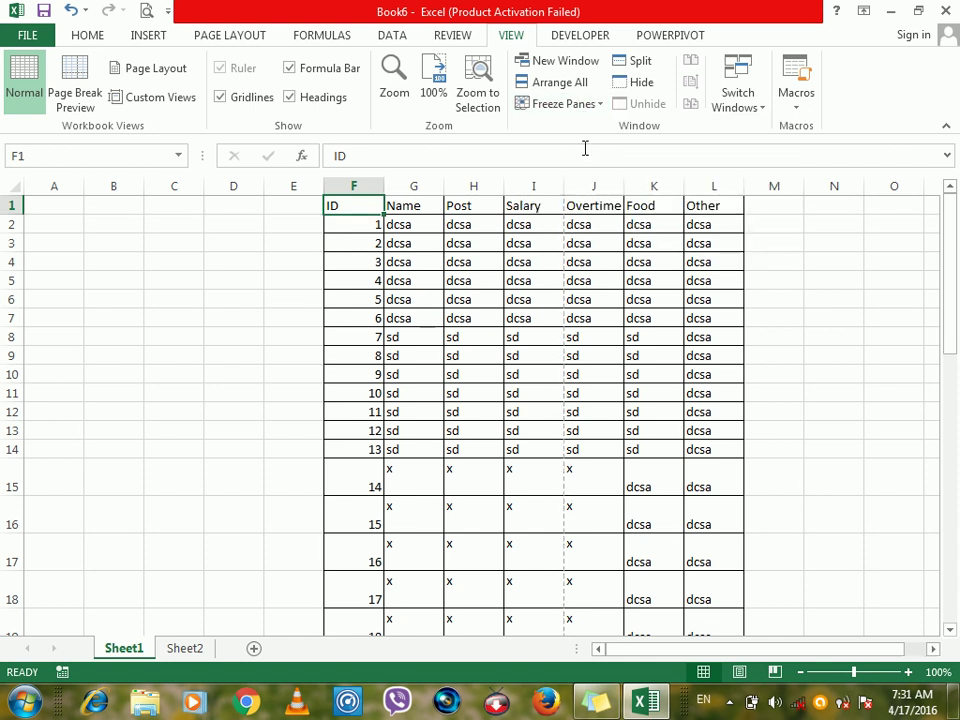
pyautogui.click(468, 234)
pyautogui.moveTo(370, 212); pyautogui.dragTo(704, 221)
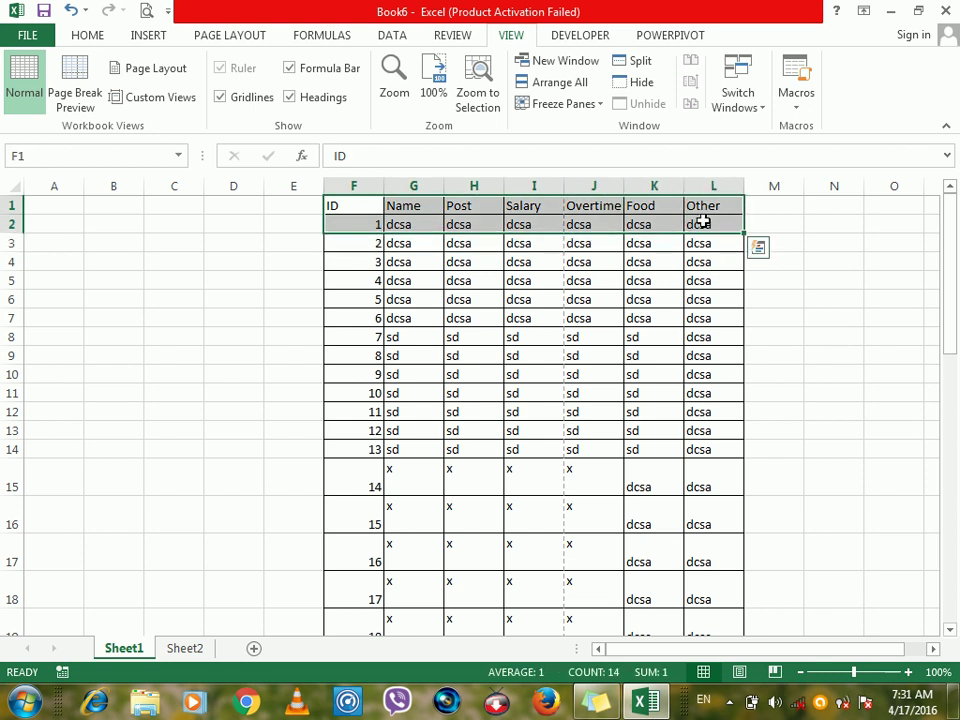
# Split the sheet into panes at cell K3.
pyautogui.click(667, 239)
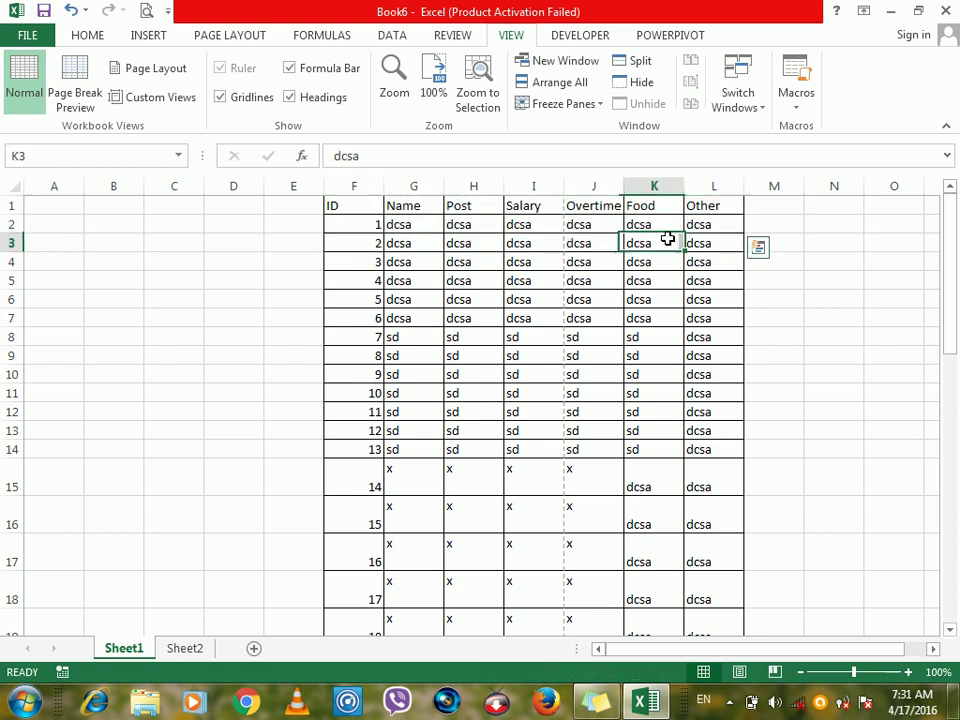
pyautogui.click(636, 61)
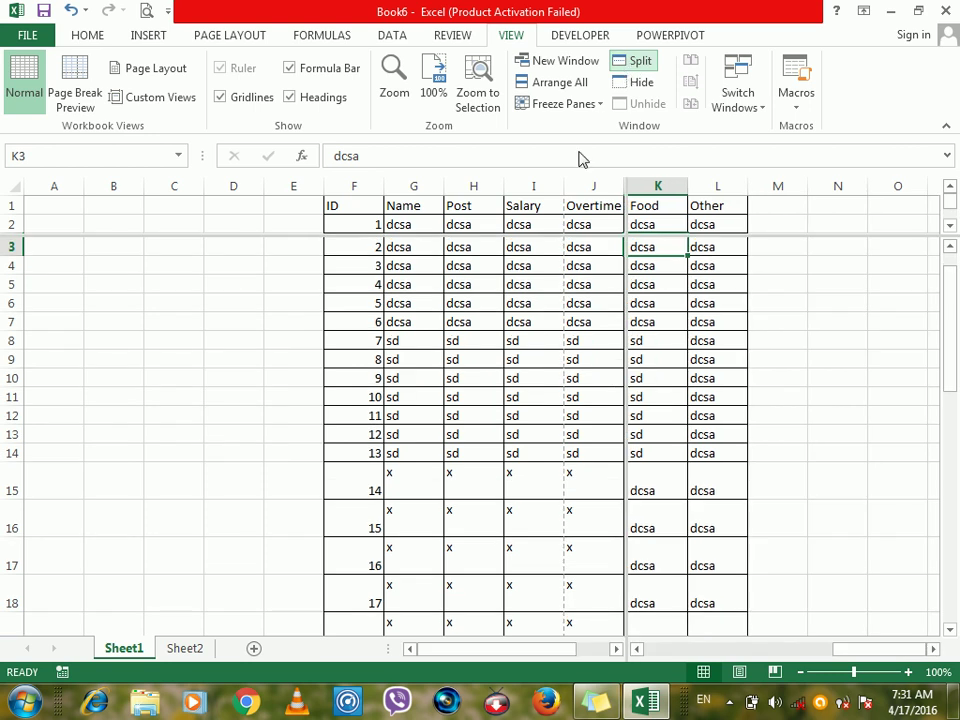
pyautogui.click(549, 211)
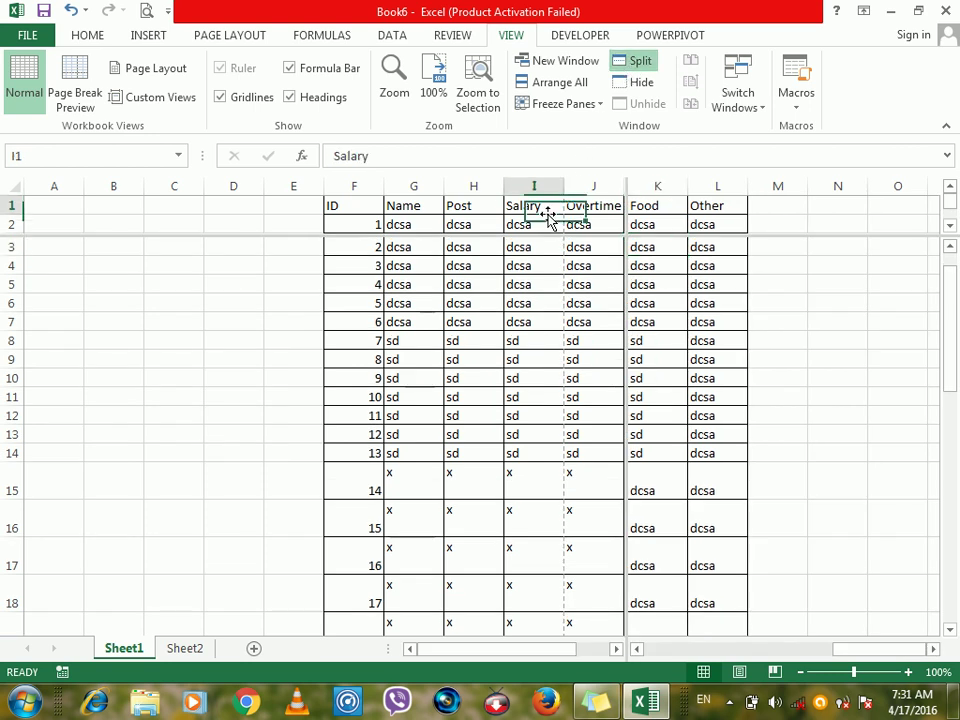
# Hide the Book6 window and bring up Unhide to restore Book6.
pyautogui.click(636, 83)
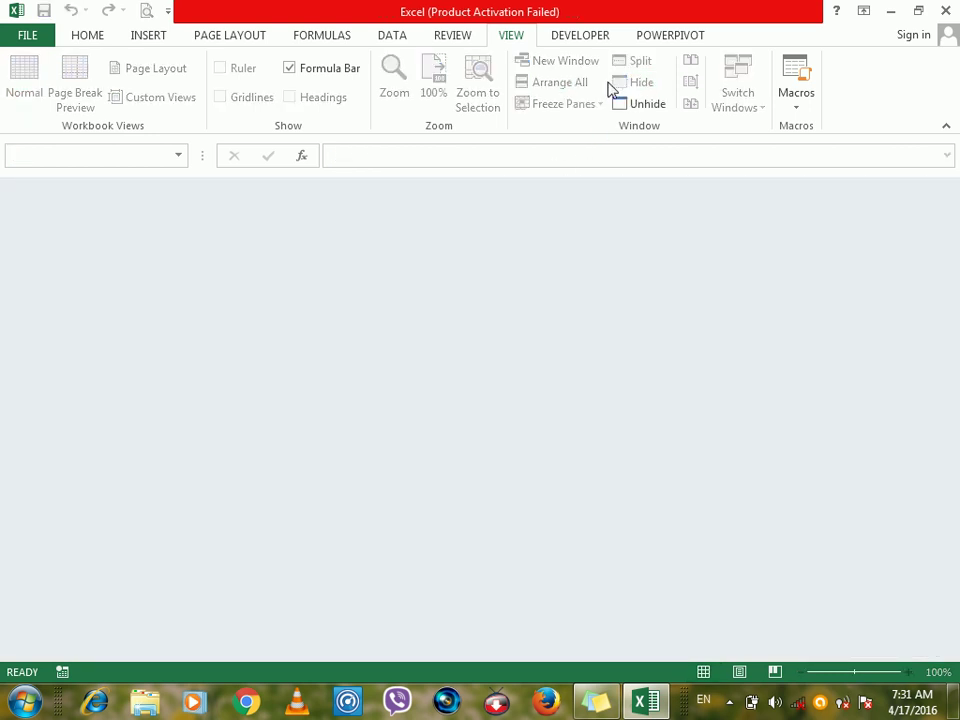
pyautogui.click(636, 104)
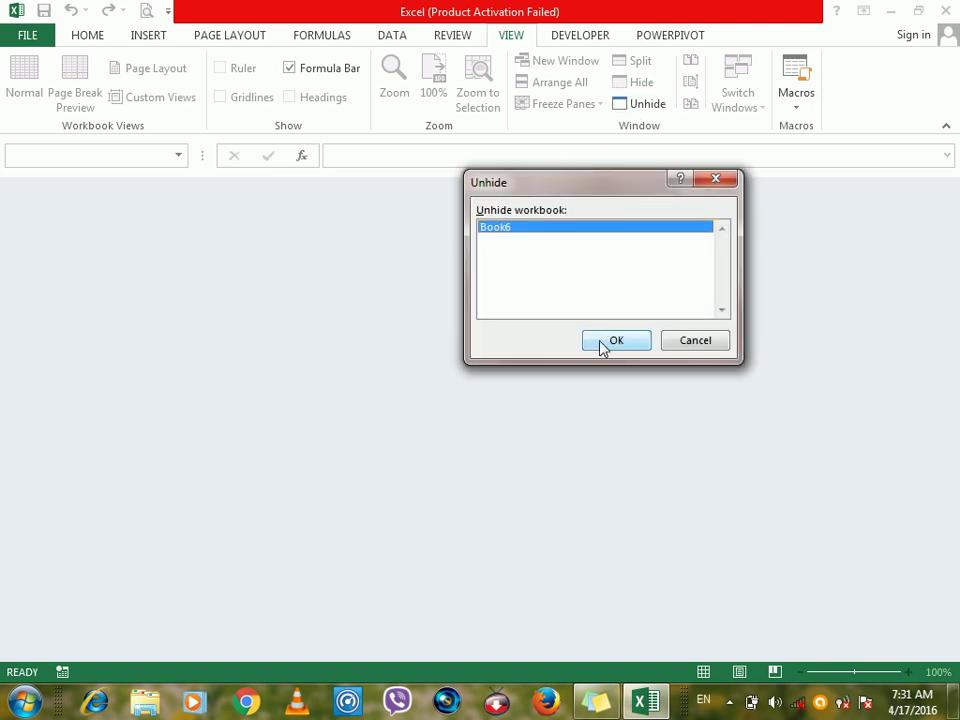
pyautogui.click(601, 344)
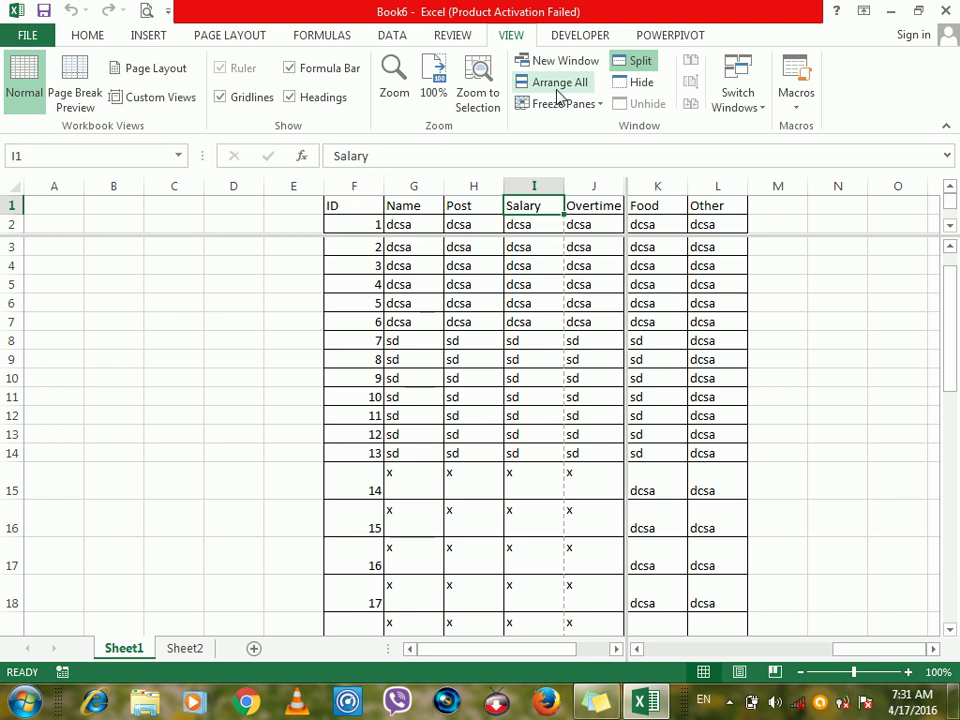
# Select cells I4, I2 and G11, checking Freeze Panes options without changing anything.
pyautogui.click(547, 259)
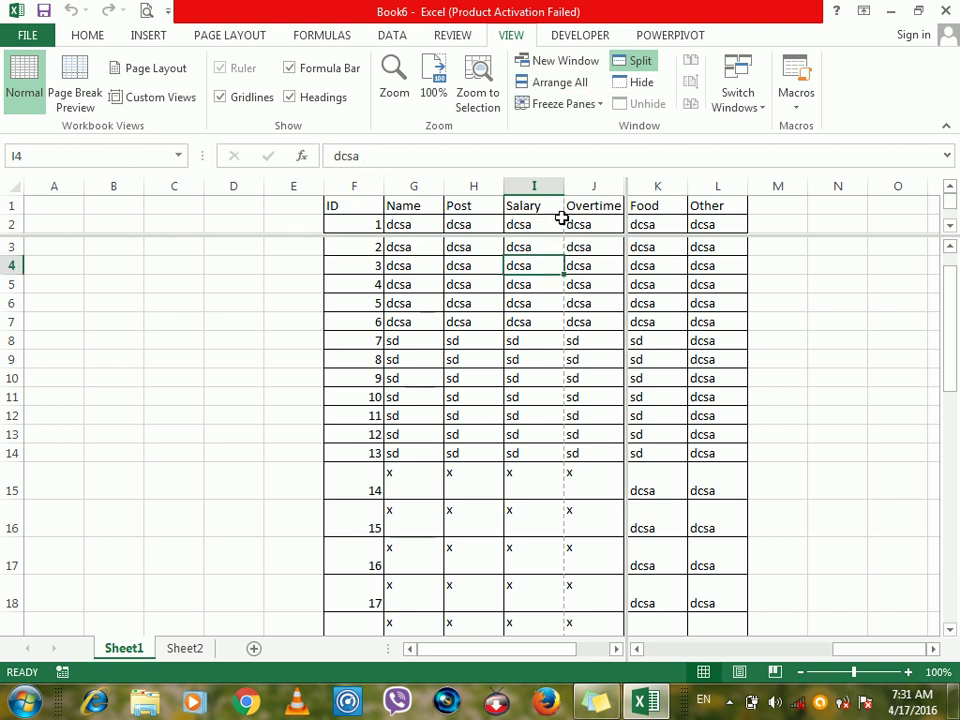
pyautogui.click(560, 222)
pyautogui.click(547, 110)
pyautogui.click(489, 334)
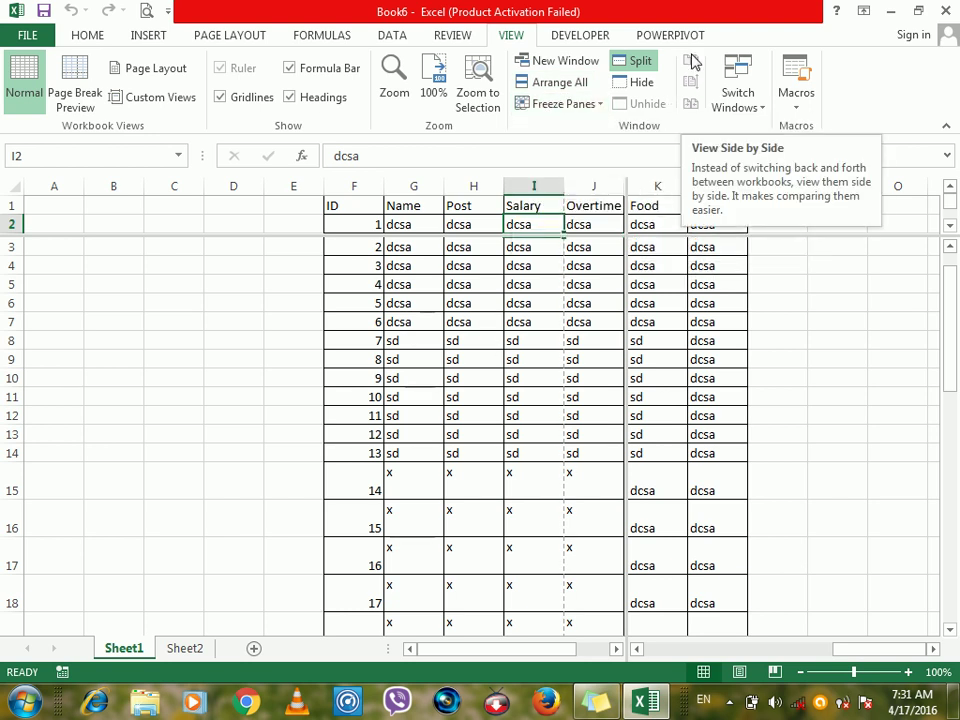
pyautogui.click(401, 397)
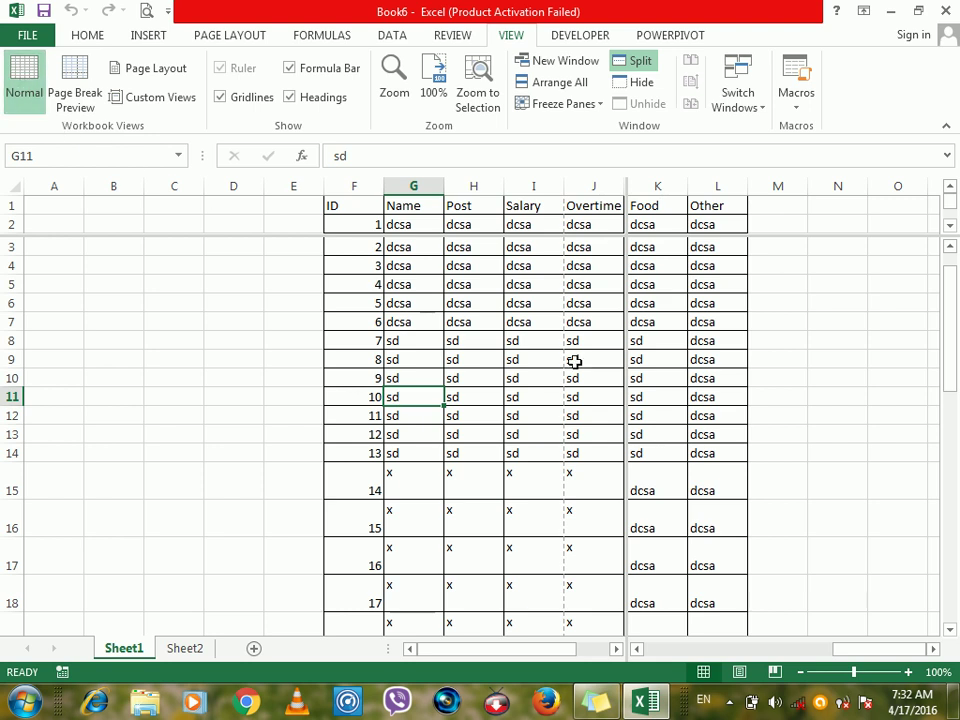
# Close Book6 without saving, create new workbook Book7, and select A1 through column O.
pyautogui.hotkey('alt', 'F4')
pyautogui.press('n')
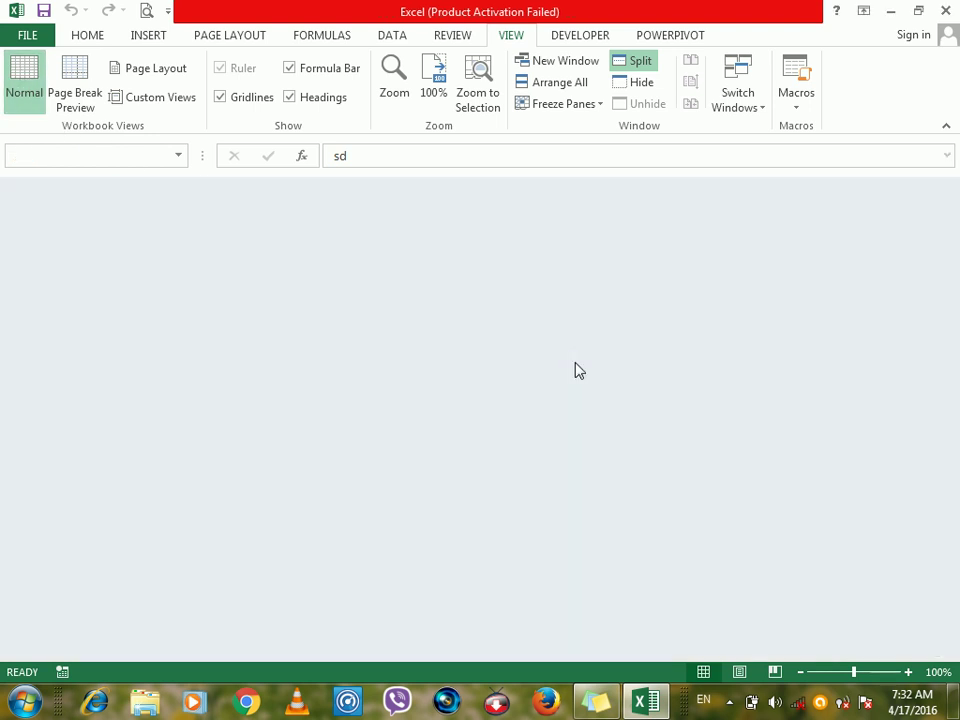
pyautogui.hotkey('ctrl', 'n')
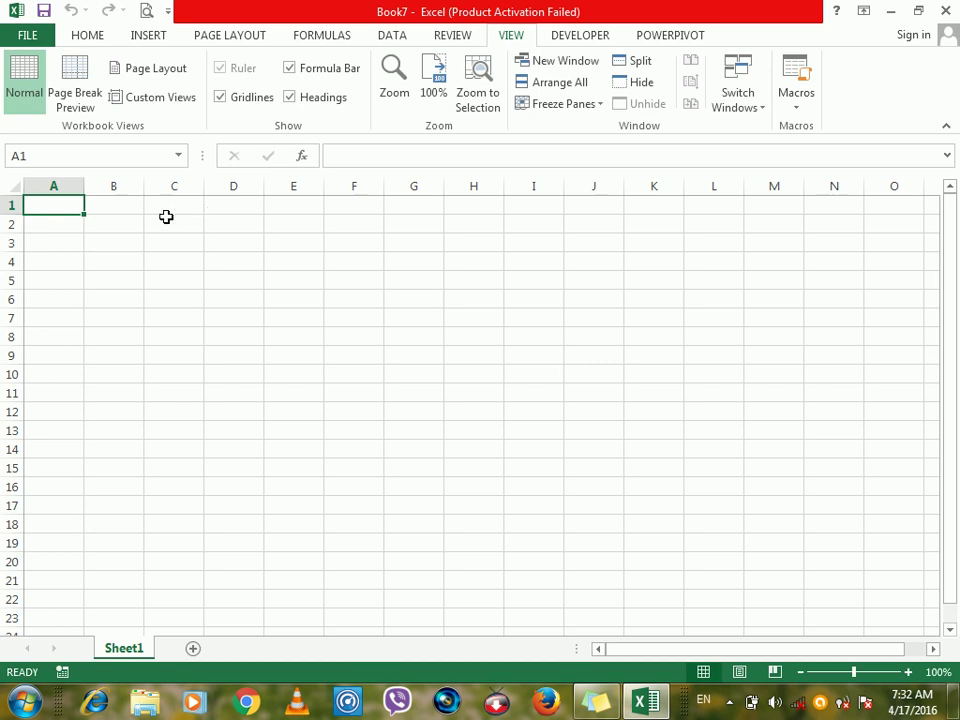
pyautogui.moveTo(57, 204); pyautogui.dragTo(908, 712)
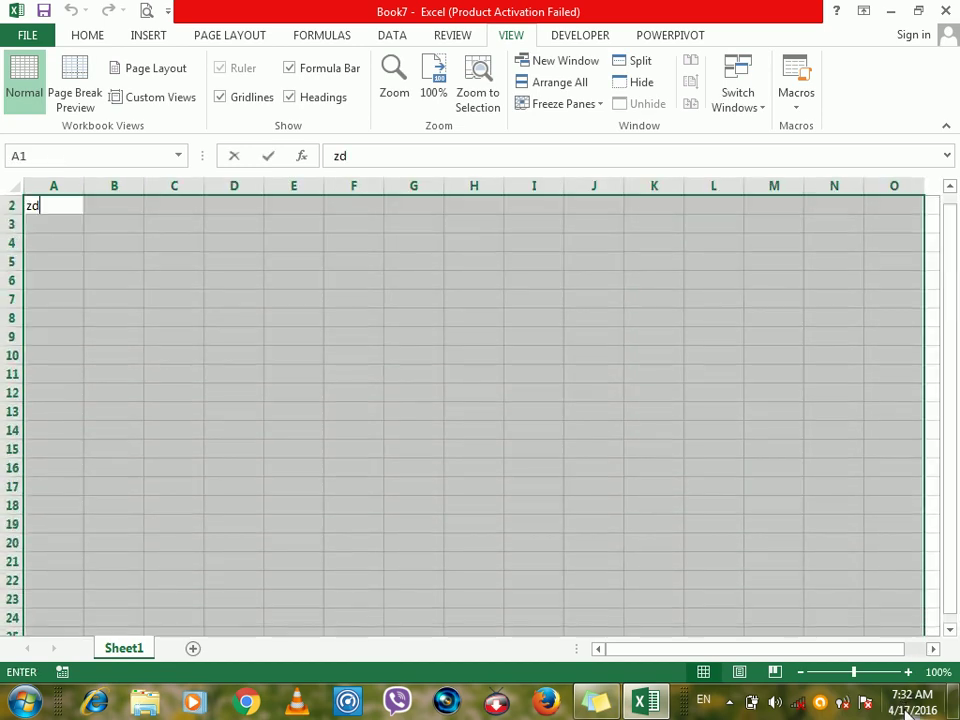
# Fill the selected A–O block of Book7 with zdf.
pyautogui.write('zdf')
pyautogui.hotkey('ctrl', 'Return')
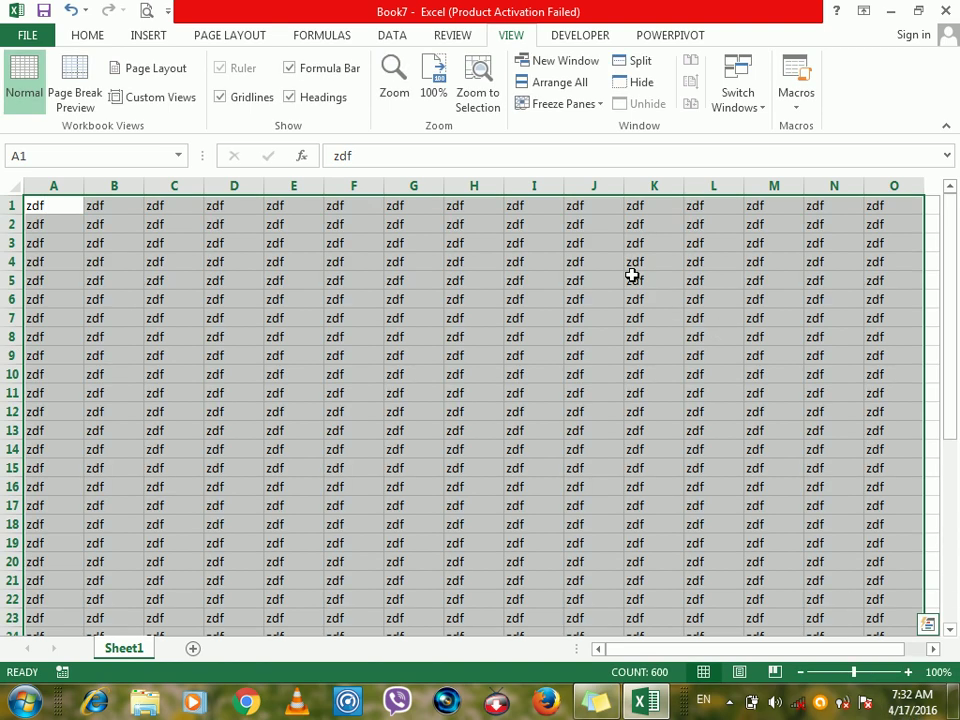
pyautogui.click(634, 275)
# Open Book7 in three windows with New Window and switch to Book7:2.
pyautogui.click(570, 62)
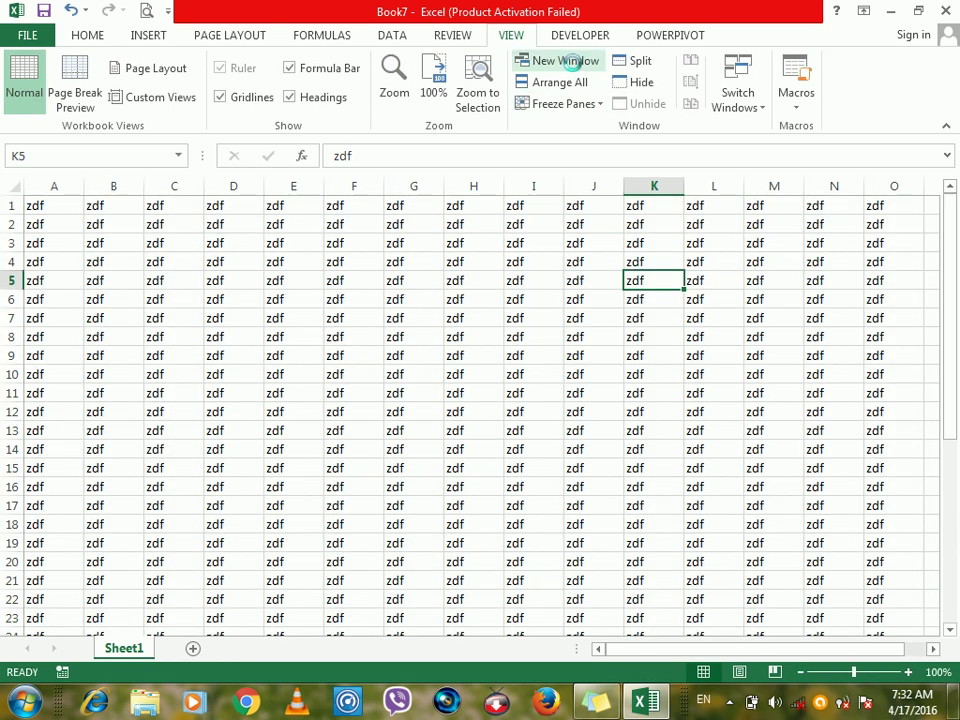
pyautogui.click(567, 62)
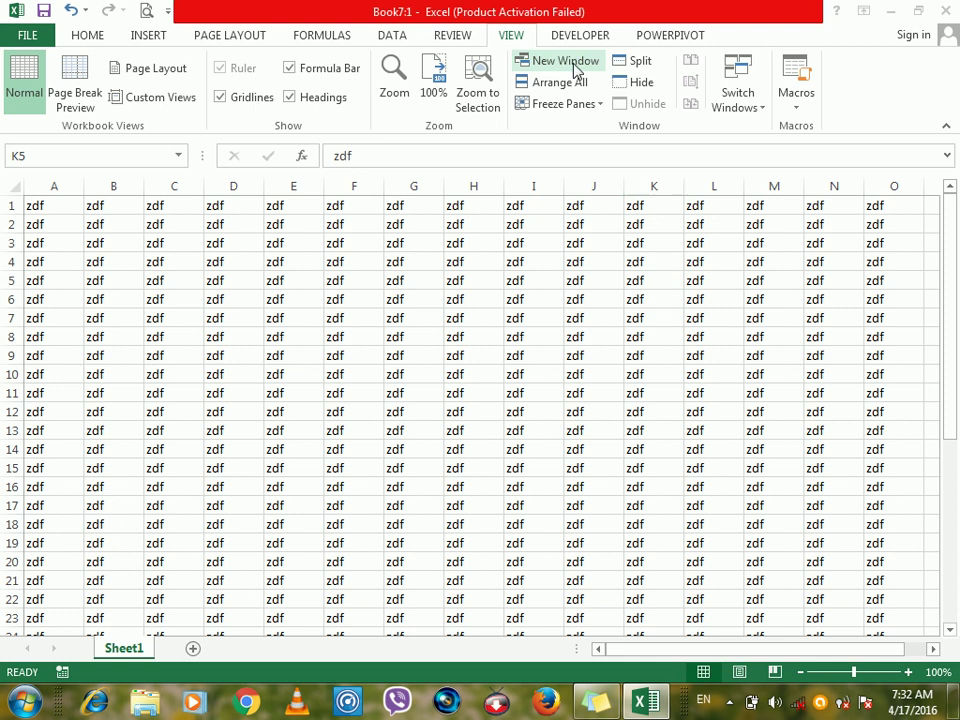
pyautogui.click(561, 60)
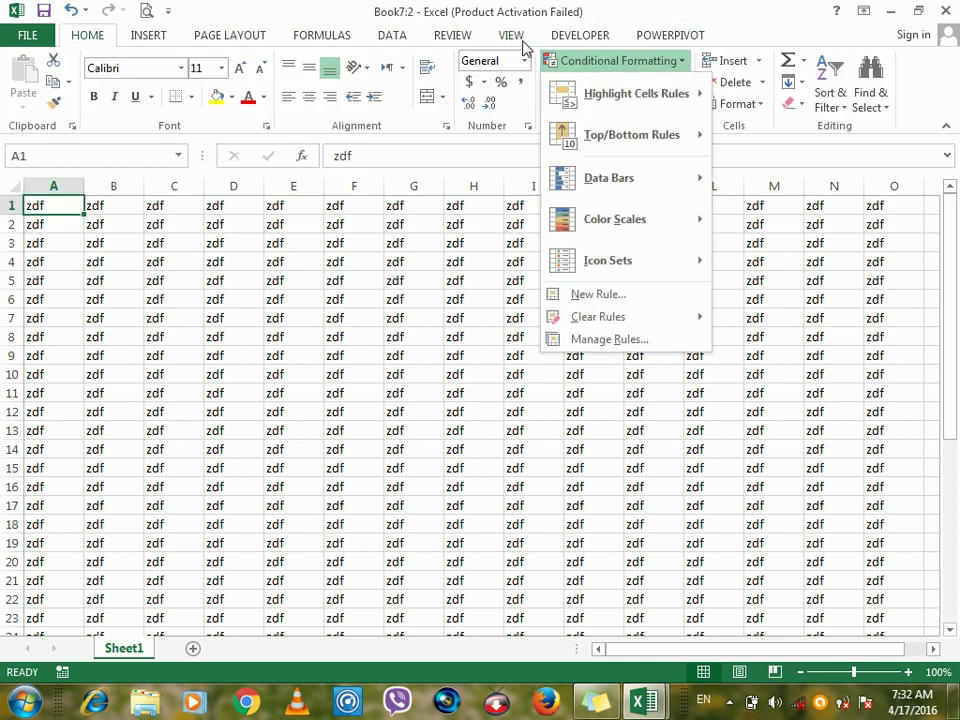
pyautogui.click(512, 36)
pyautogui.click(565, 61)
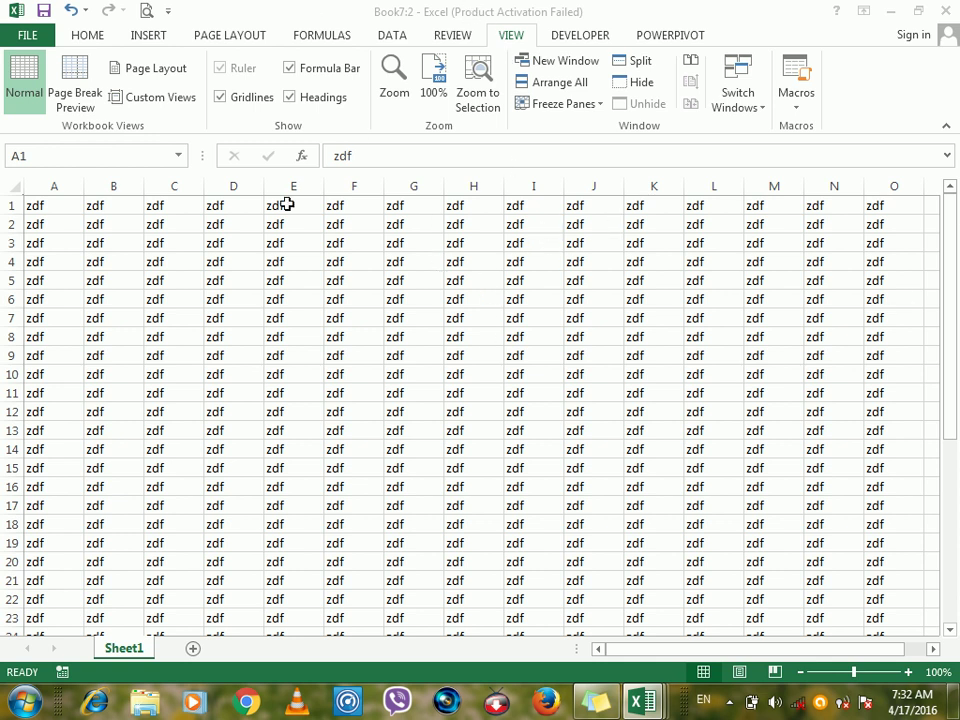
pyautogui.moveTo(655, 706)
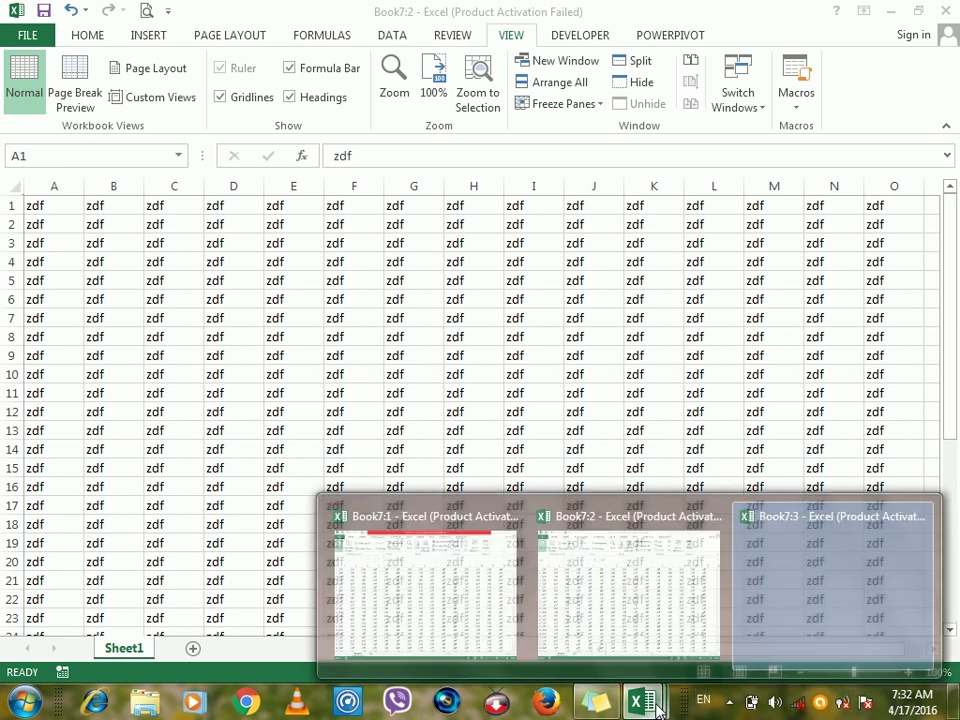
pyautogui.click(624, 606)
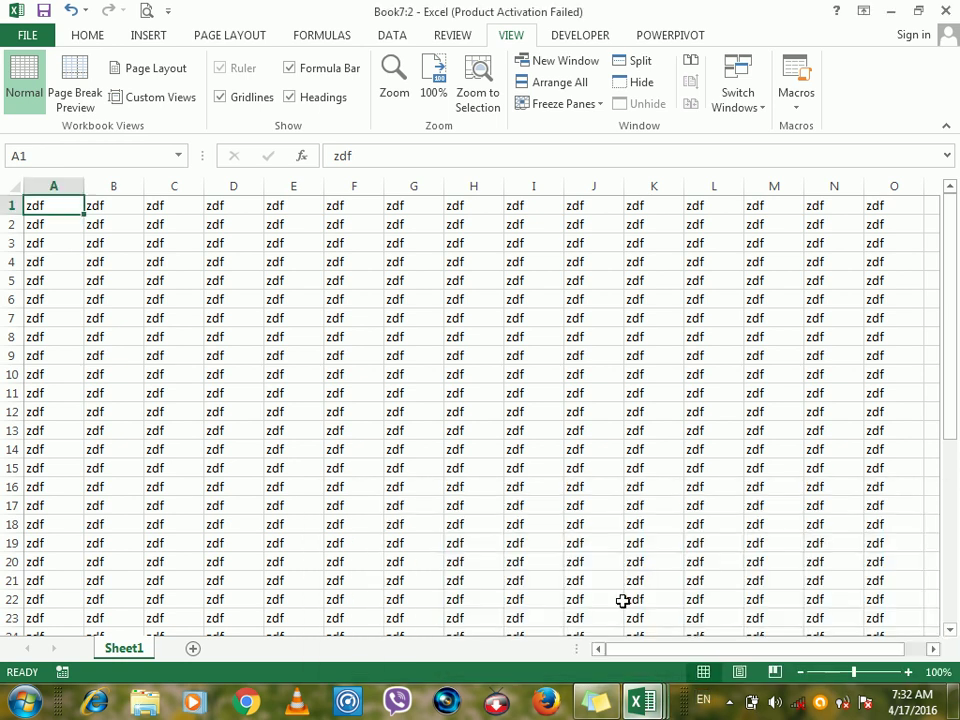
pyautogui.click(532, 315)
# Compare Book7:2 and Book7:1 with View Side by Side.
pyautogui.click(691, 60)
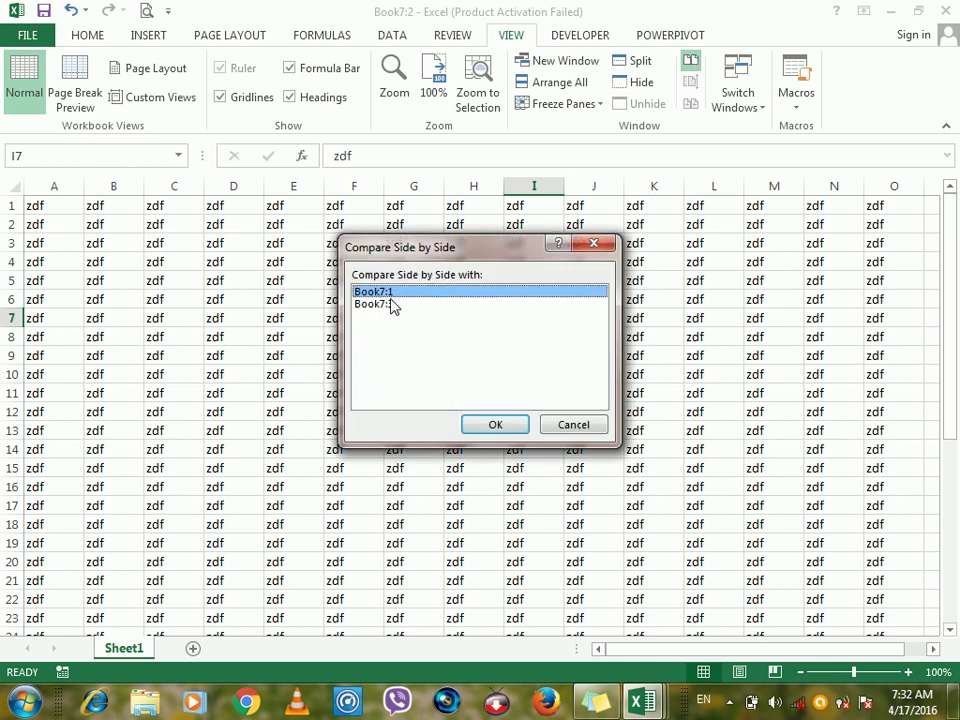
pyautogui.click(505, 426)
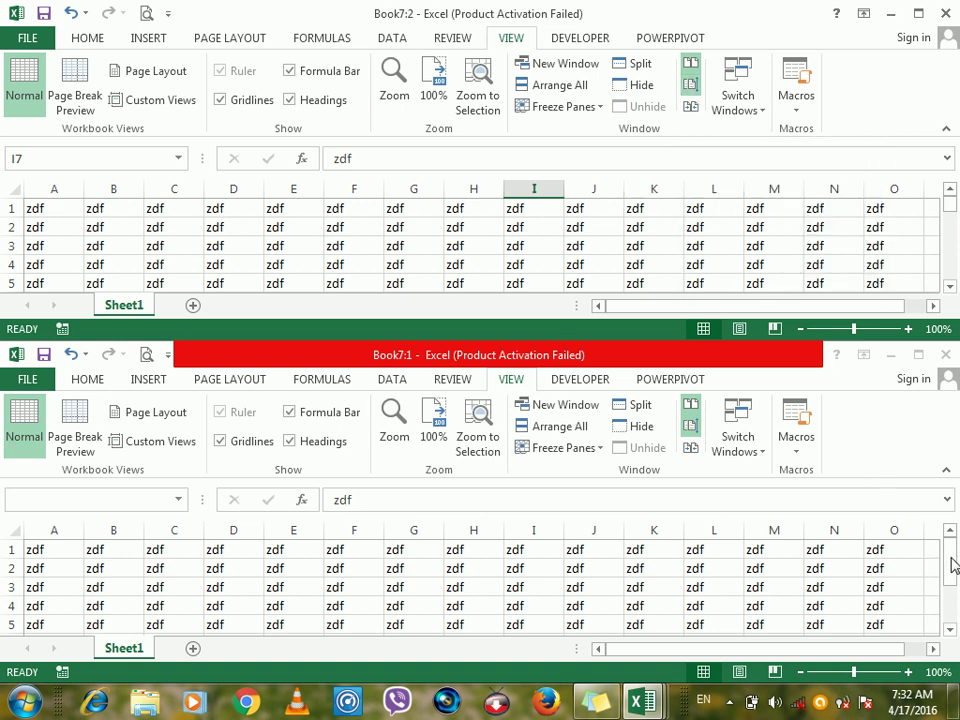
pyautogui.moveTo(950, 563); pyautogui.dragTo(945, 535)
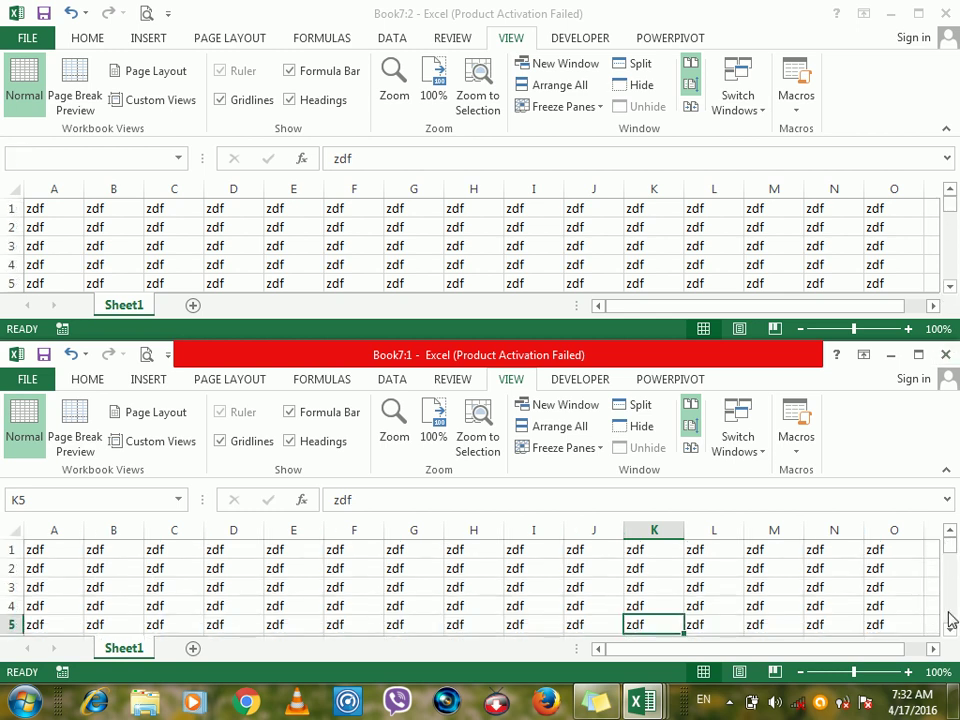
pyautogui.moveTo(950, 628); pyautogui.dragTo(949, 628)
pyautogui.moveTo(949, 566); pyautogui.dragTo(952, 545)
pyautogui.click(765, 17)
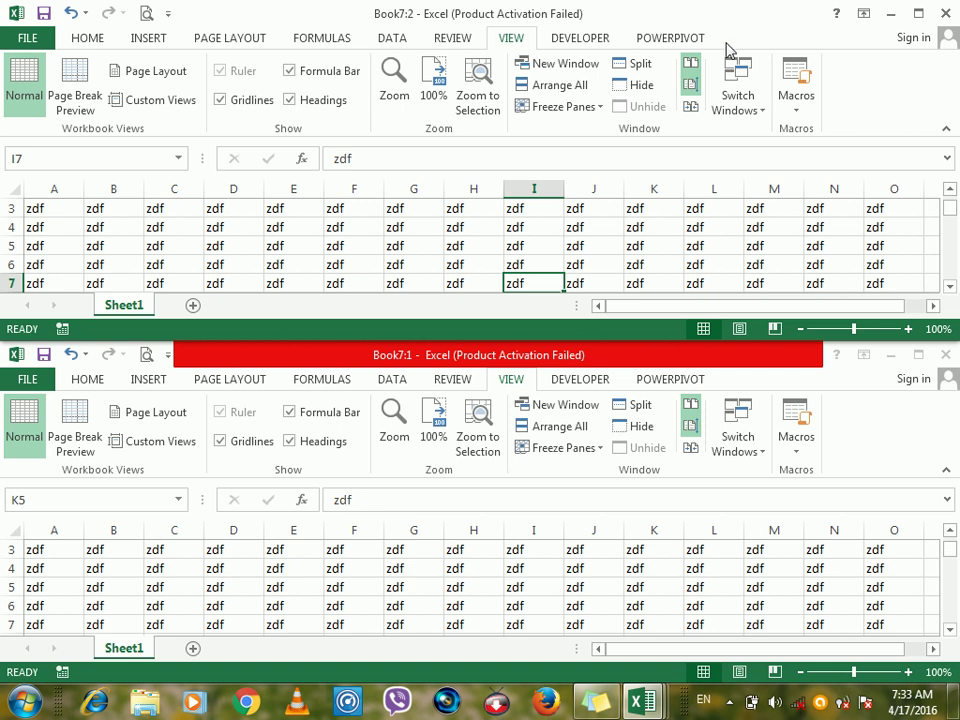
# With Synchronous Scrolling on, scroll both Book7 windows down to row 7.
pyautogui.click(691, 87)
pyautogui.click(950, 629)
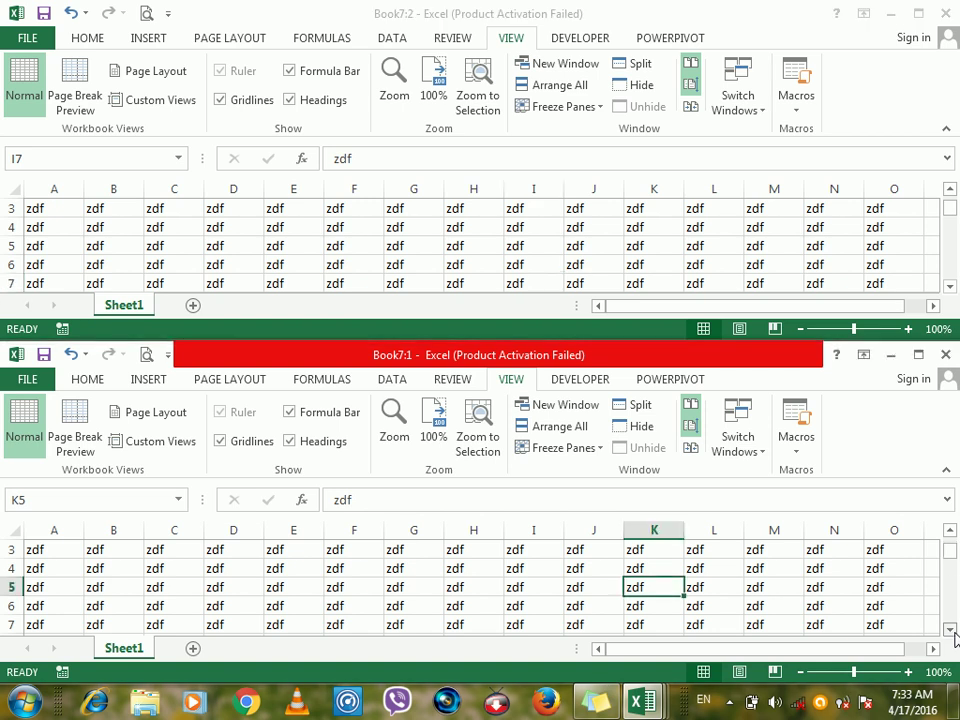
pyautogui.click(950, 629)
pyautogui.click(695, 90)
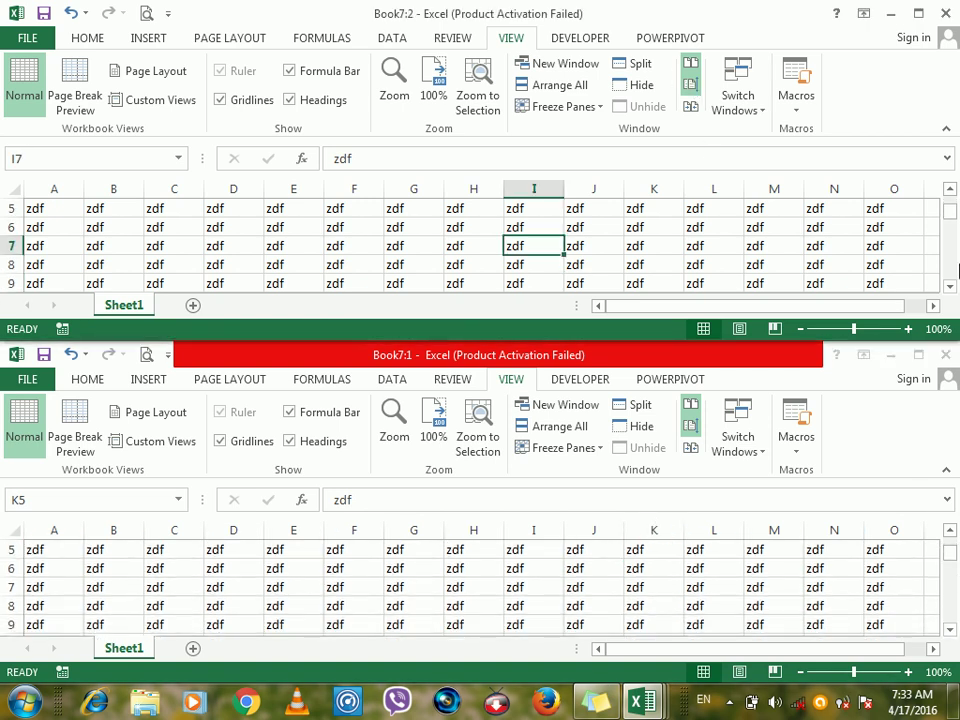
pyautogui.click(950, 288)
pyautogui.click(950, 288)
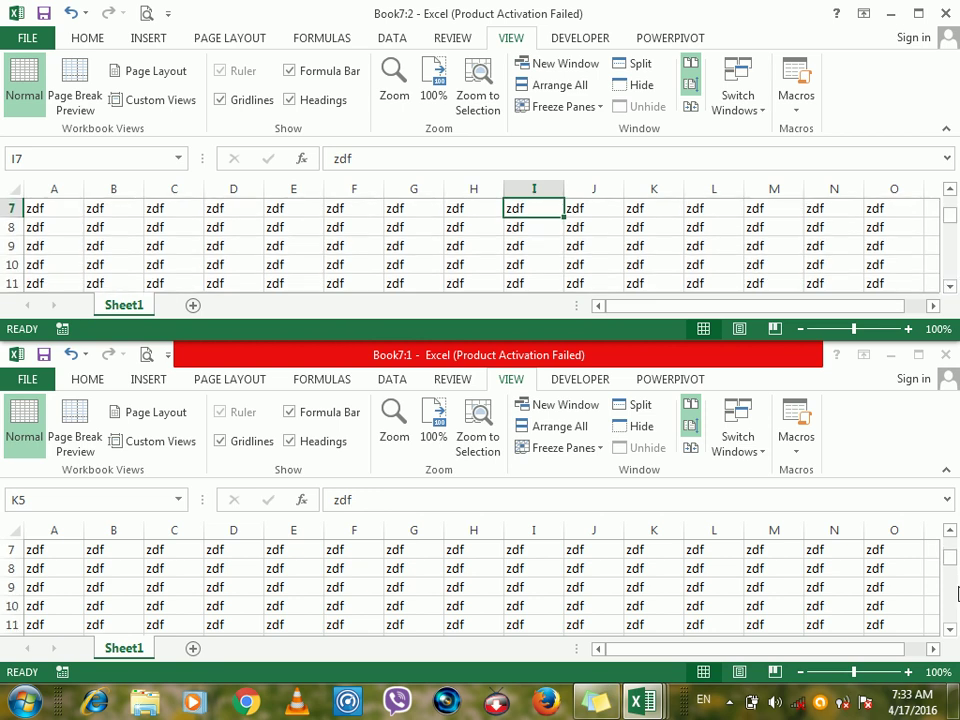
pyautogui.click(558, 86)
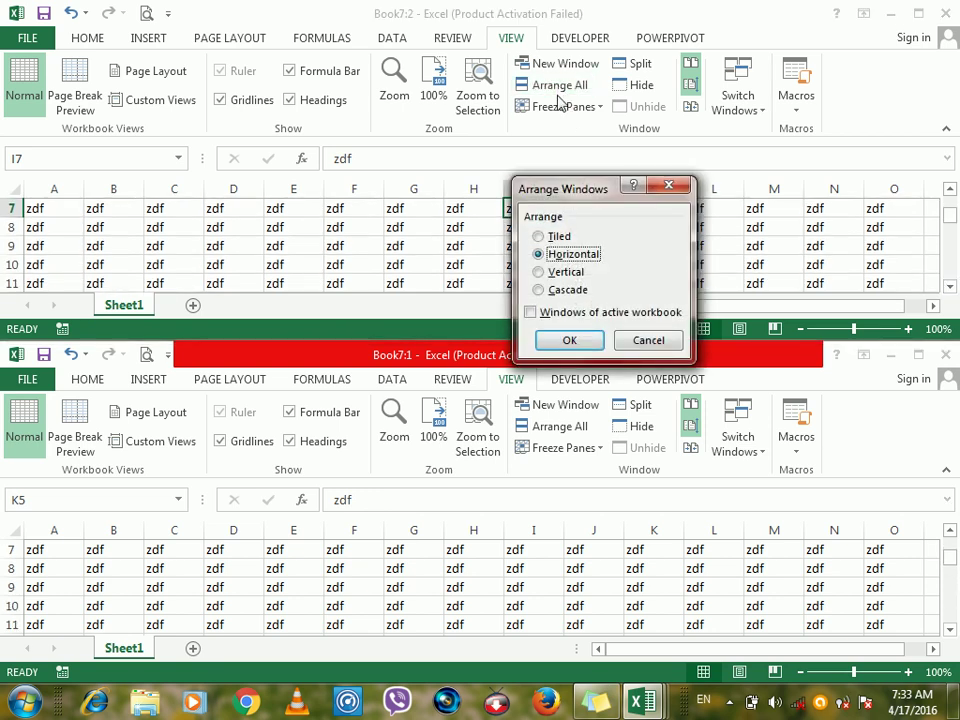
# Arrange the Book7 windows vertically as side-by-side columns.
pyautogui.click(556, 272)
pyautogui.click(566, 340)
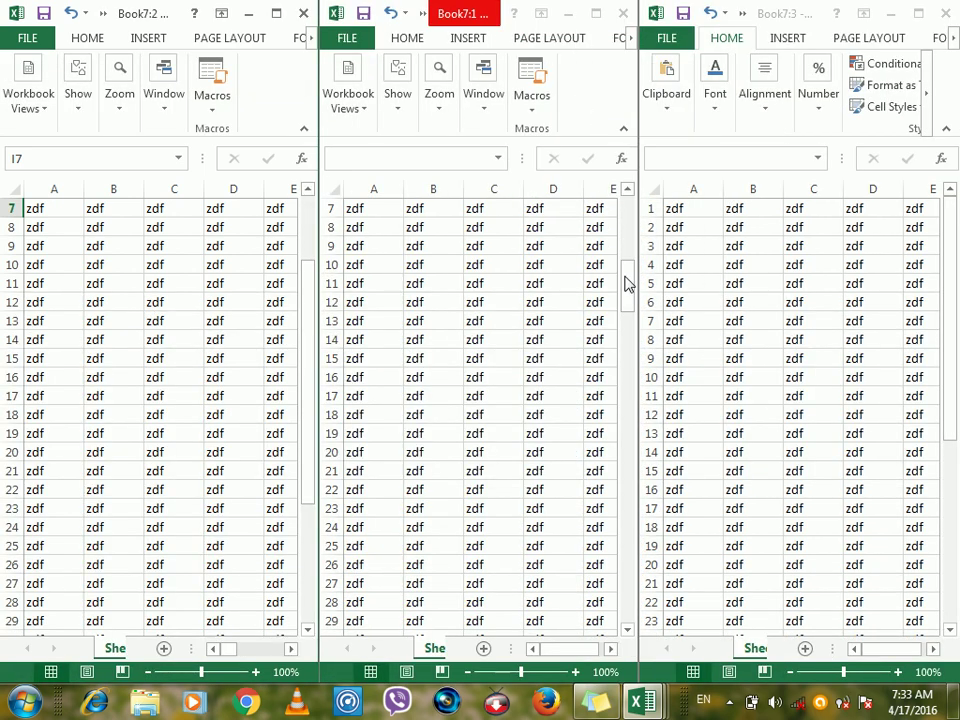
pyautogui.moveTo(628, 266)
pyautogui.mouseDown()
pyautogui.moveTo(626, 212)
pyautogui.moveTo(628, 272)
pyautogui.mouseUp()
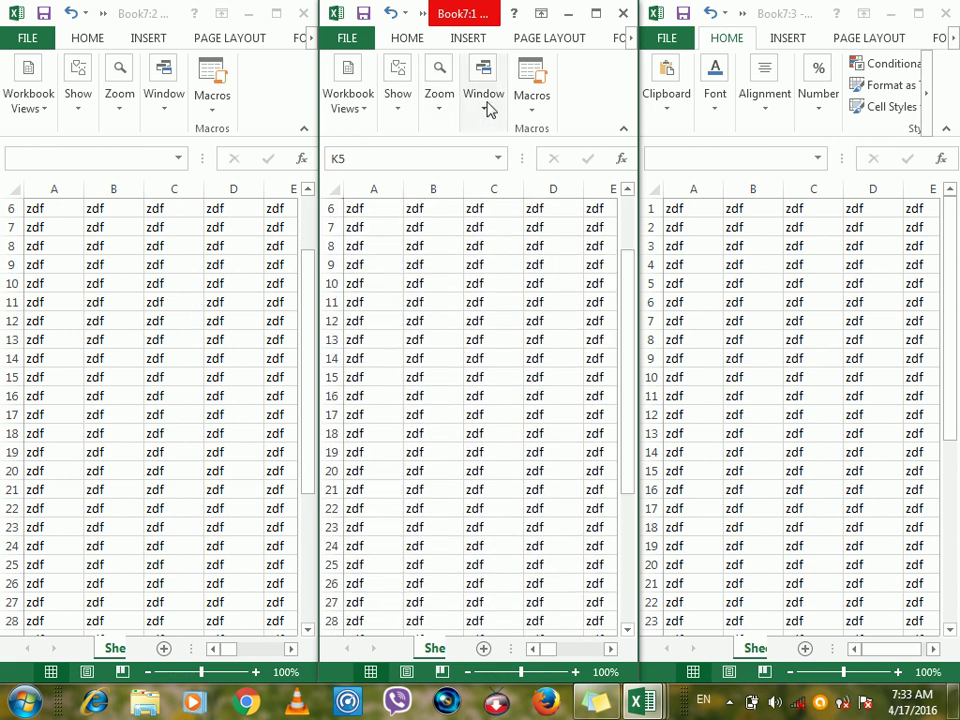
# Widen Book7:1 to the left, then reset the window position so compared windows share equally.
pyautogui.click(488, 108)
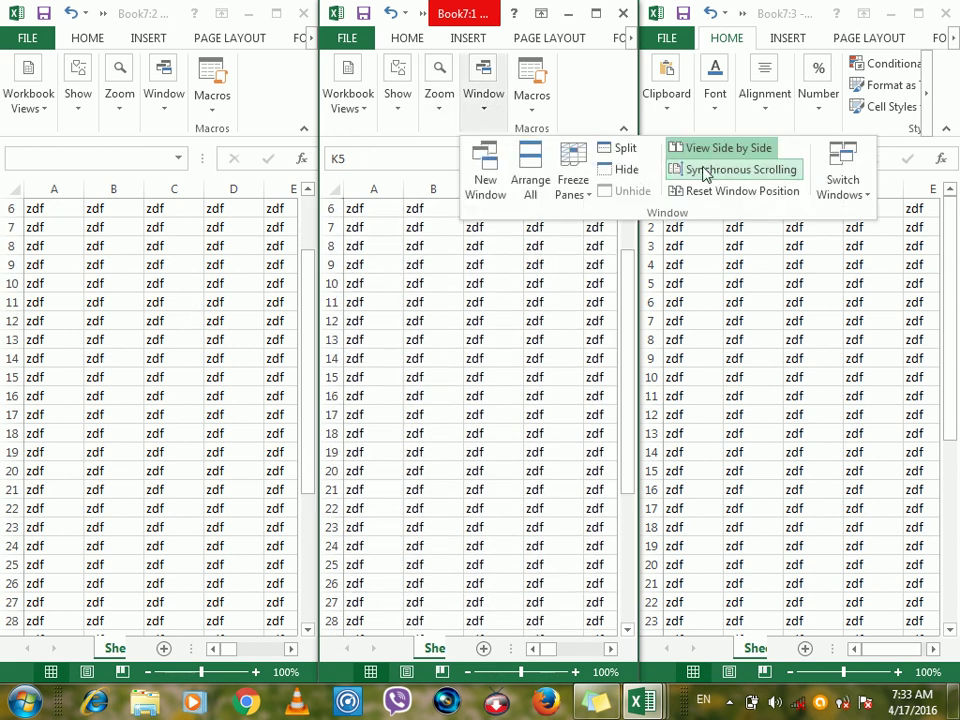
pyautogui.click(530, 296)
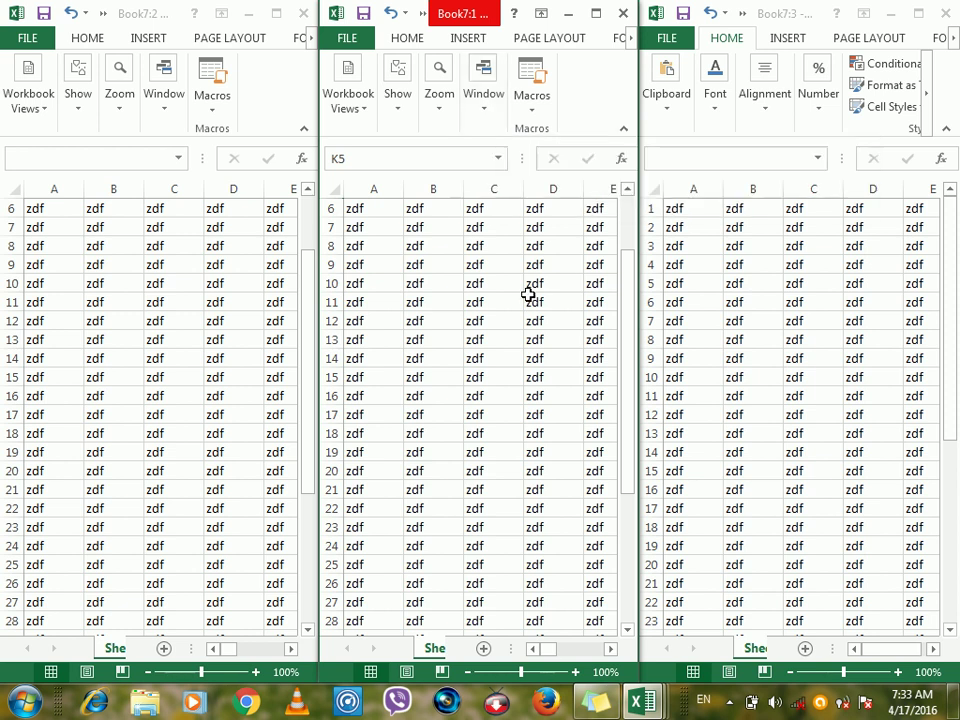
pyautogui.moveTo(626, 303)
pyautogui.mouseDown()
pyautogui.moveTo(626, 251)
pyautogui.moveTo(628, 304)
pyautogui.mouseUp()
pyautogui.click(491, 110)
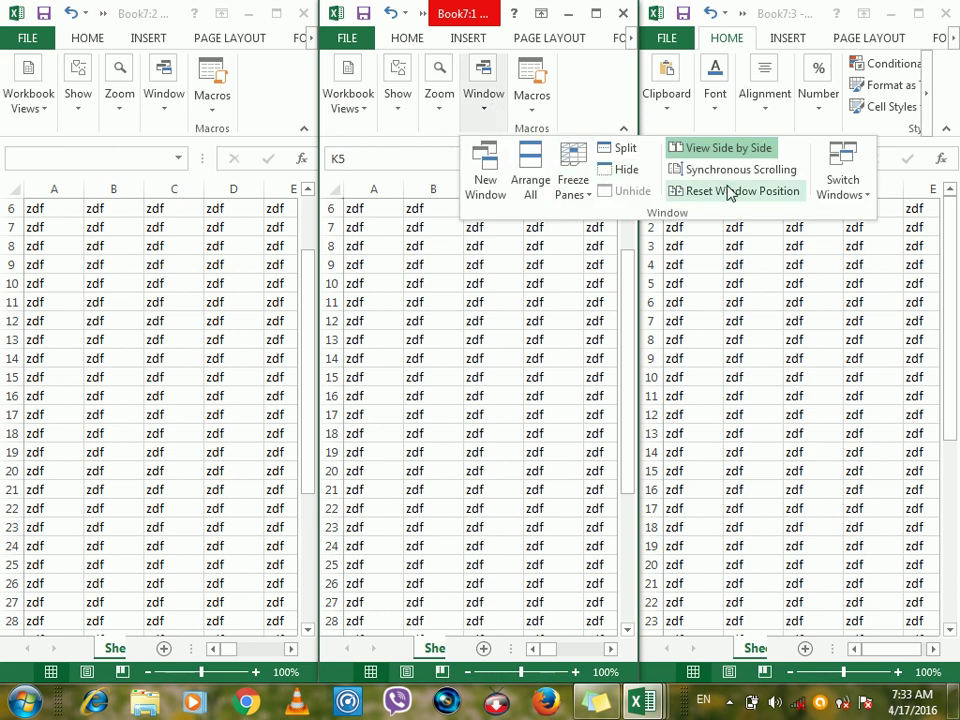
pyautogui.click(470, 335)
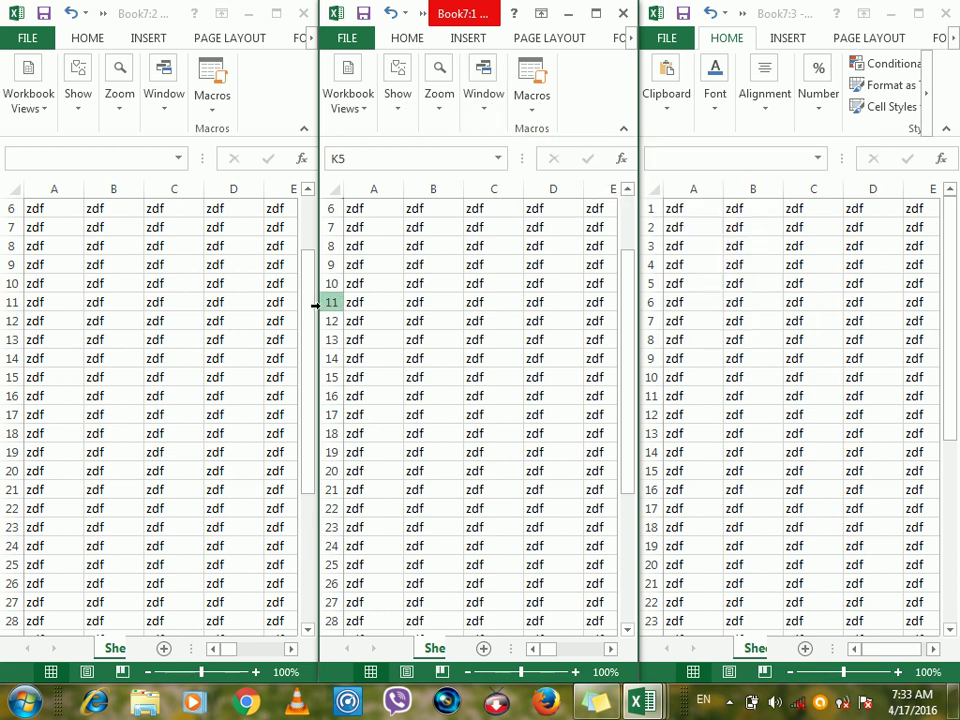
pyautogui.moveTo(316, 305); pyautogui.dragTo(193, 321)
pyautogui.click(454, 100)
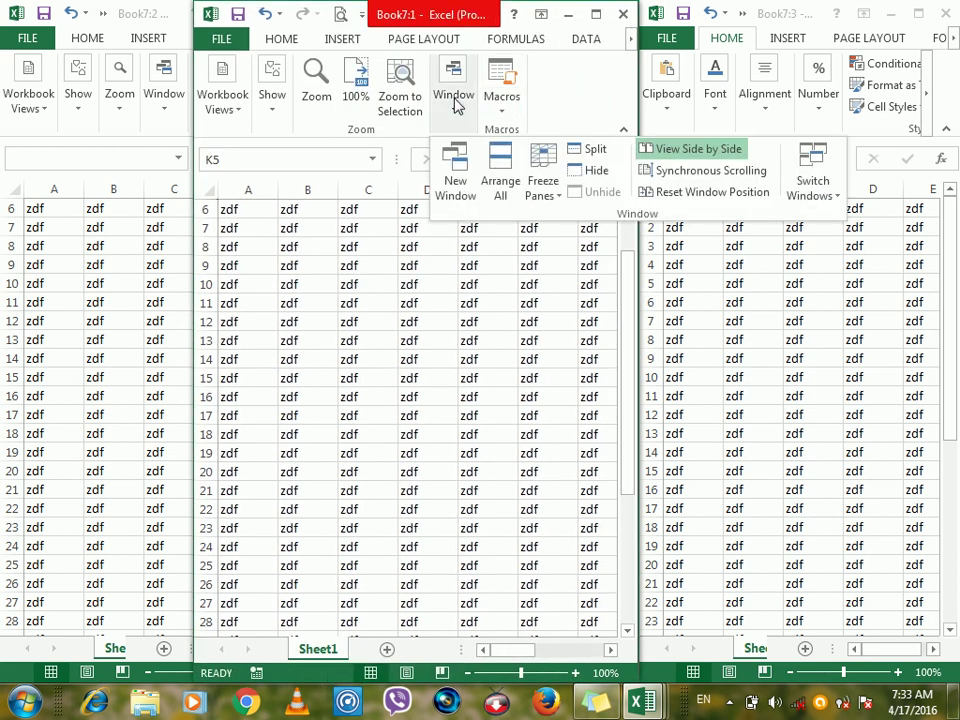
pyautogui.click(737, 194)
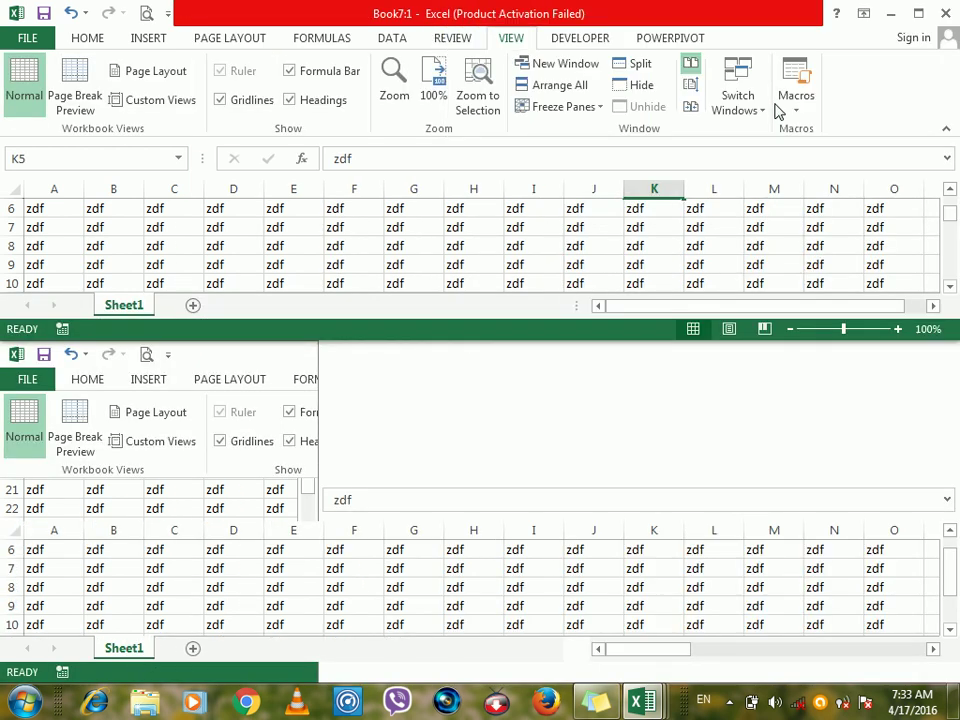
# Maximize Book7:1, select cell J10, and check the Switch Windows and Macros lists unchanged.
pyautogui.click(918, 14)
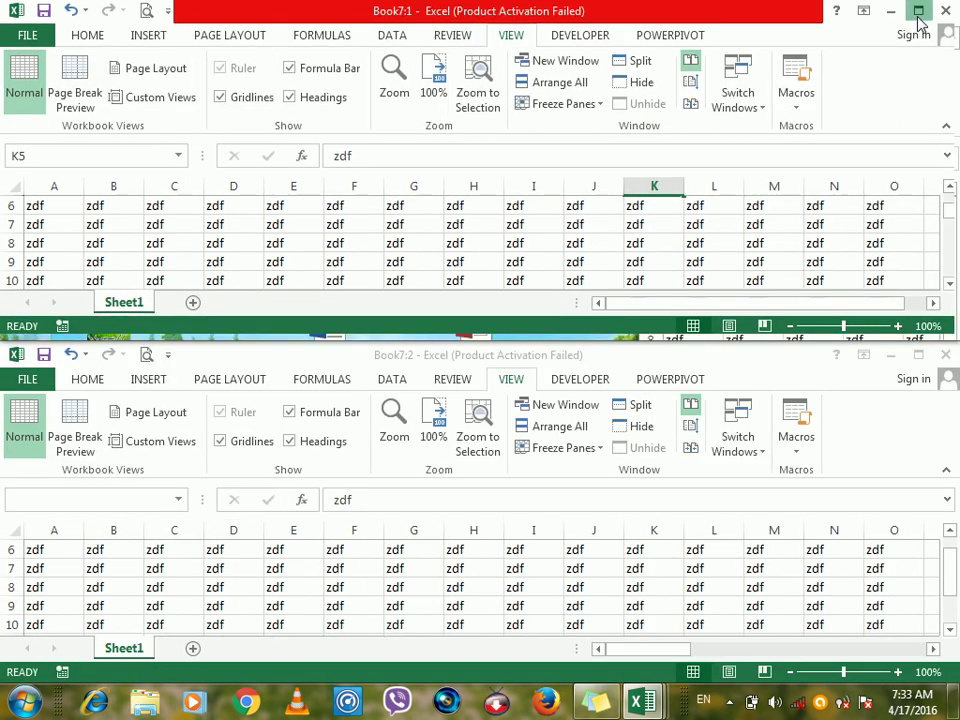
pyautogui.click(567, 278)
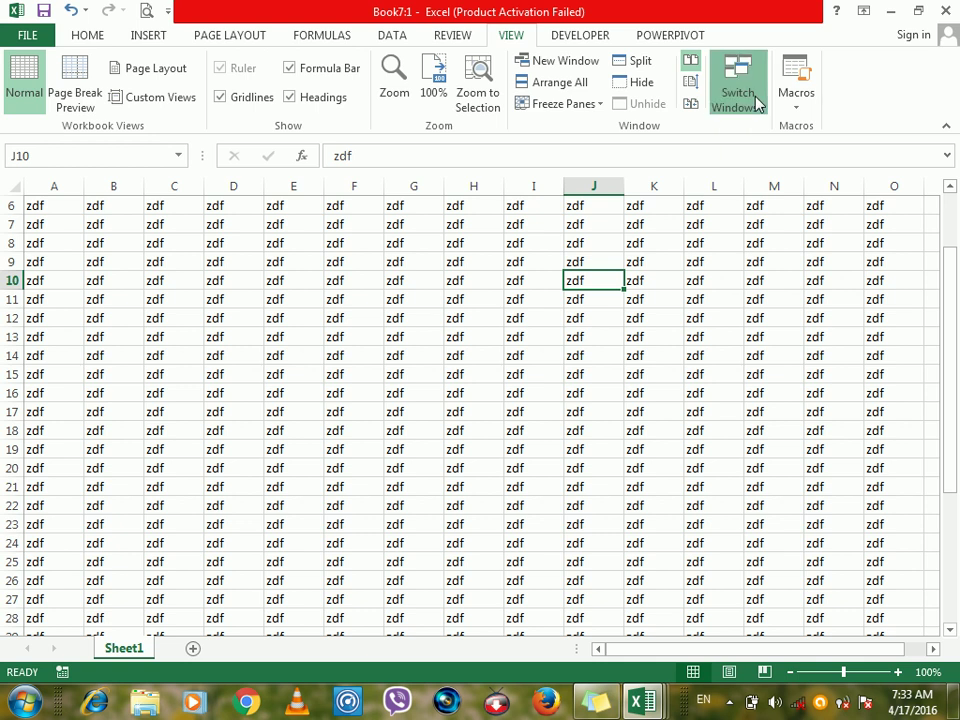
pyautogui.click(752, 100)
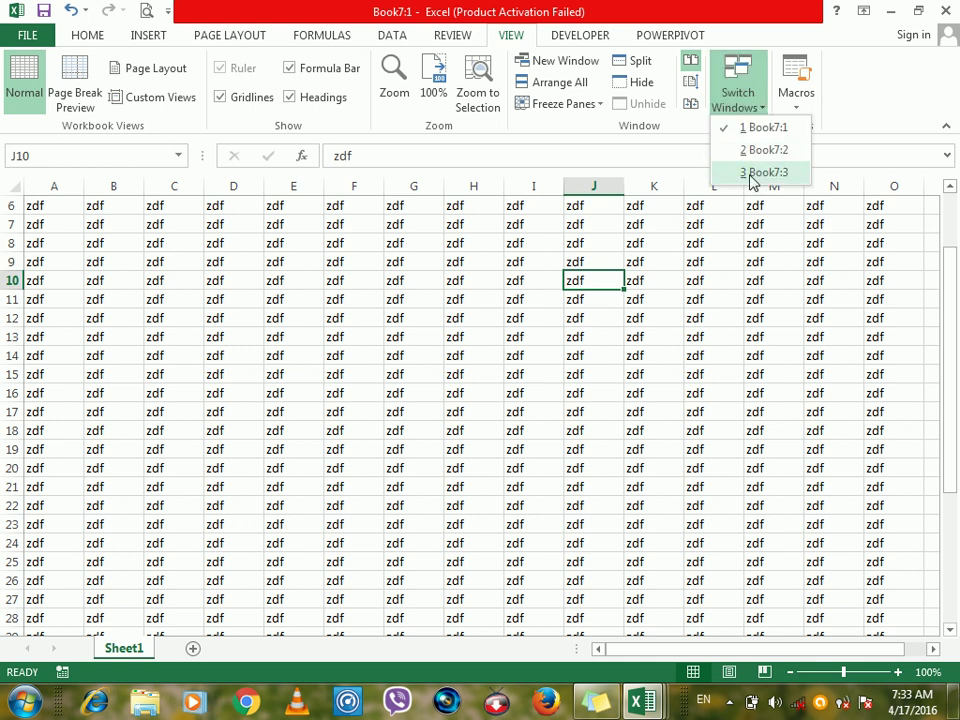
pyautogui.click(430, 322)
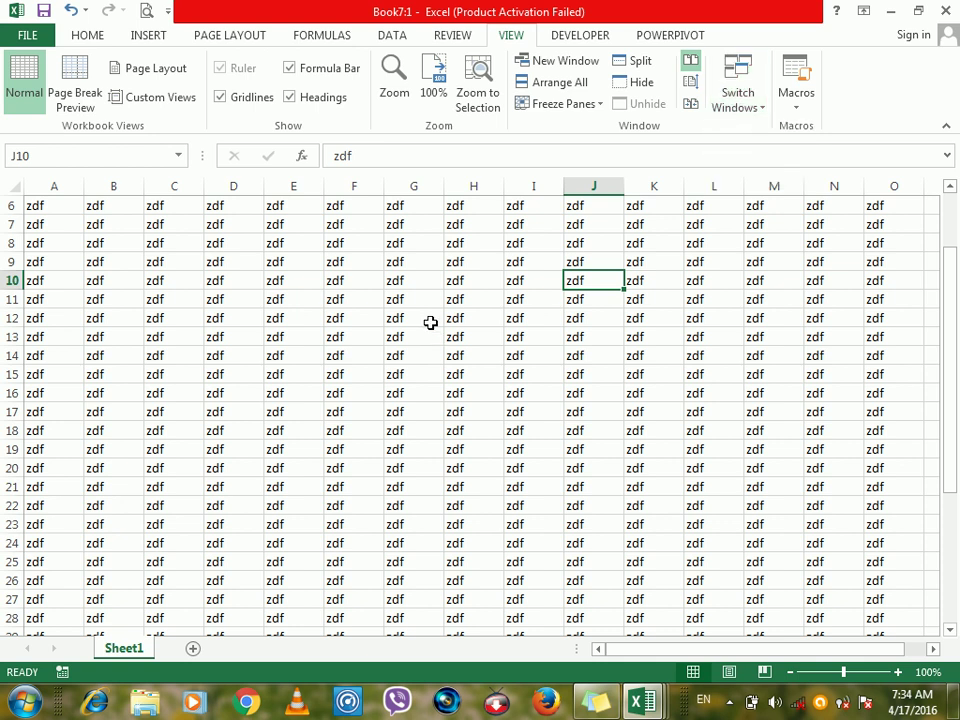
pyautogui.click(797, 103)
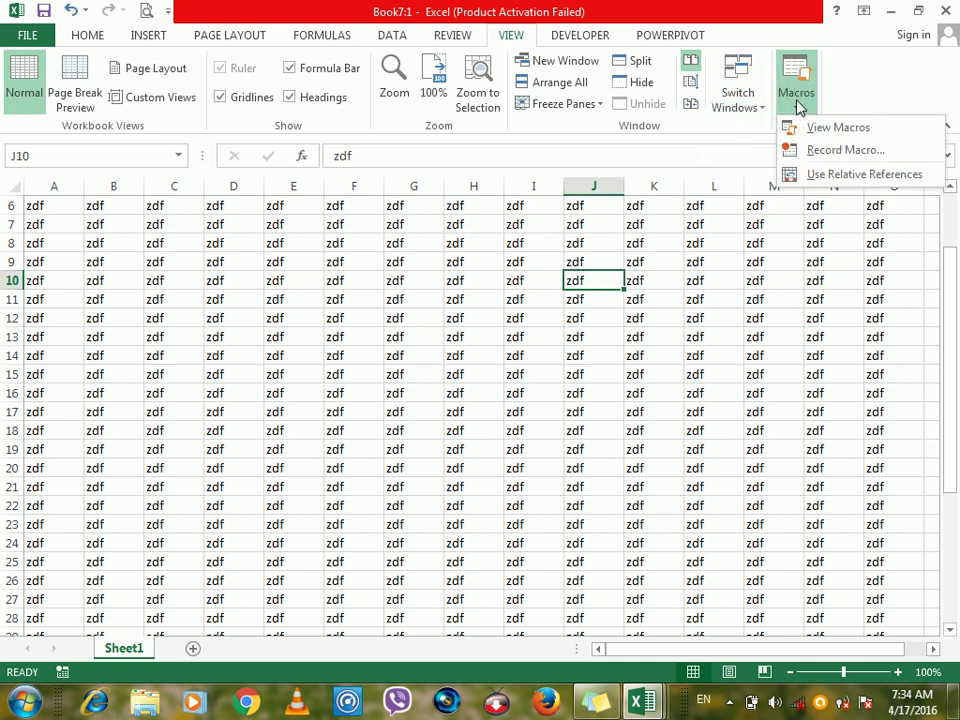
pyautogui.click(424, 373)
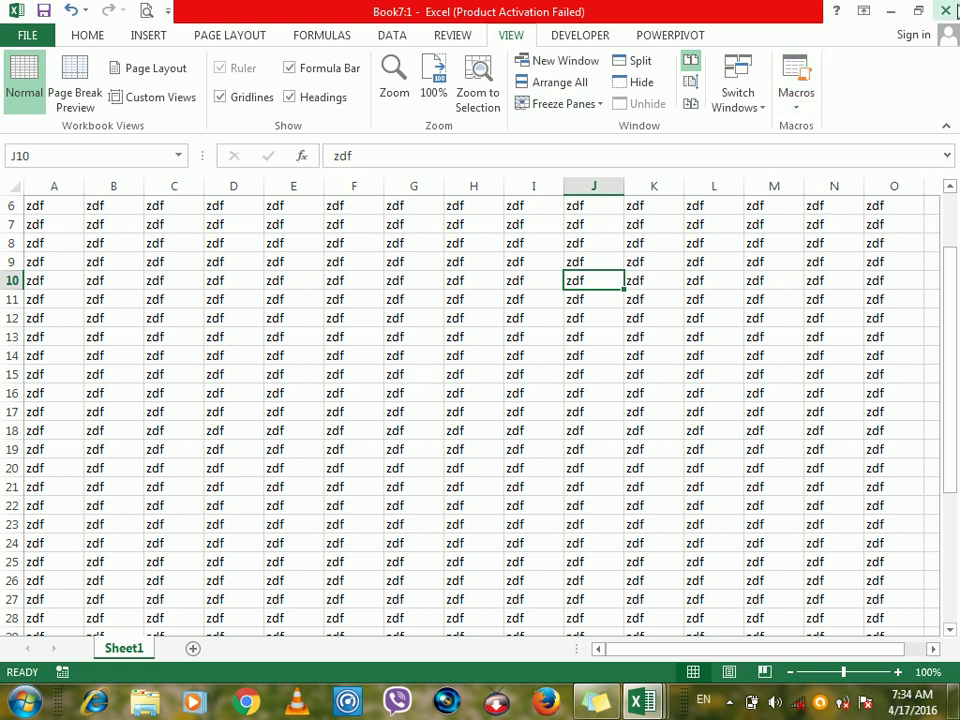
# Minimize Book7:1 and Book7:3, close Book7:2, select column L, and show the hidden tray icons.
pyautogui.click(891, 14)
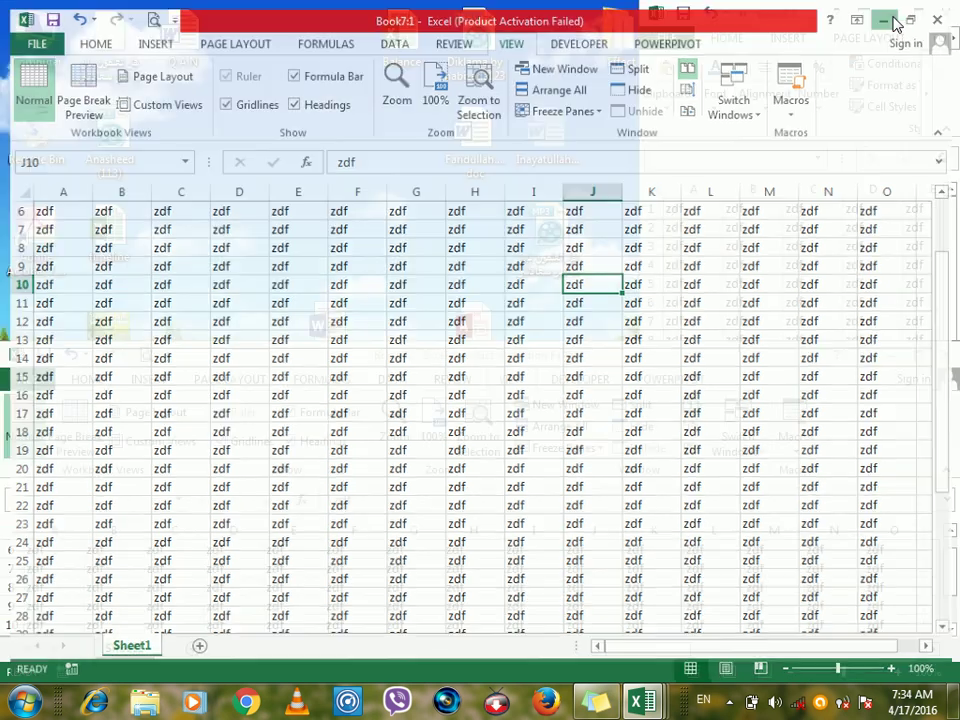
pyautogui.click(891, 14)
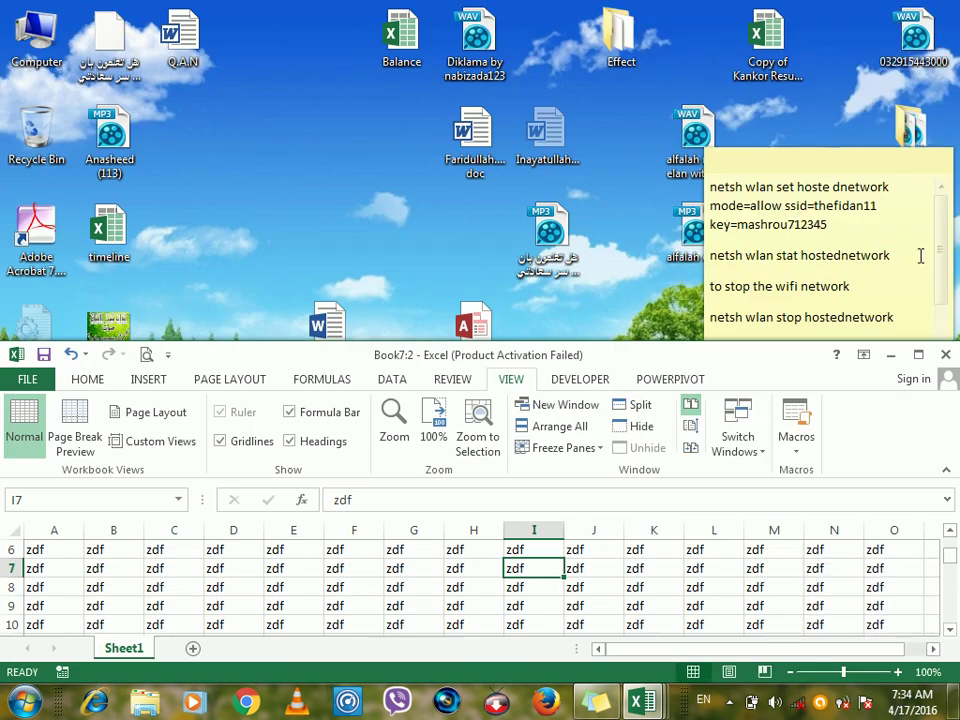
pyautogui.click(948, 355)
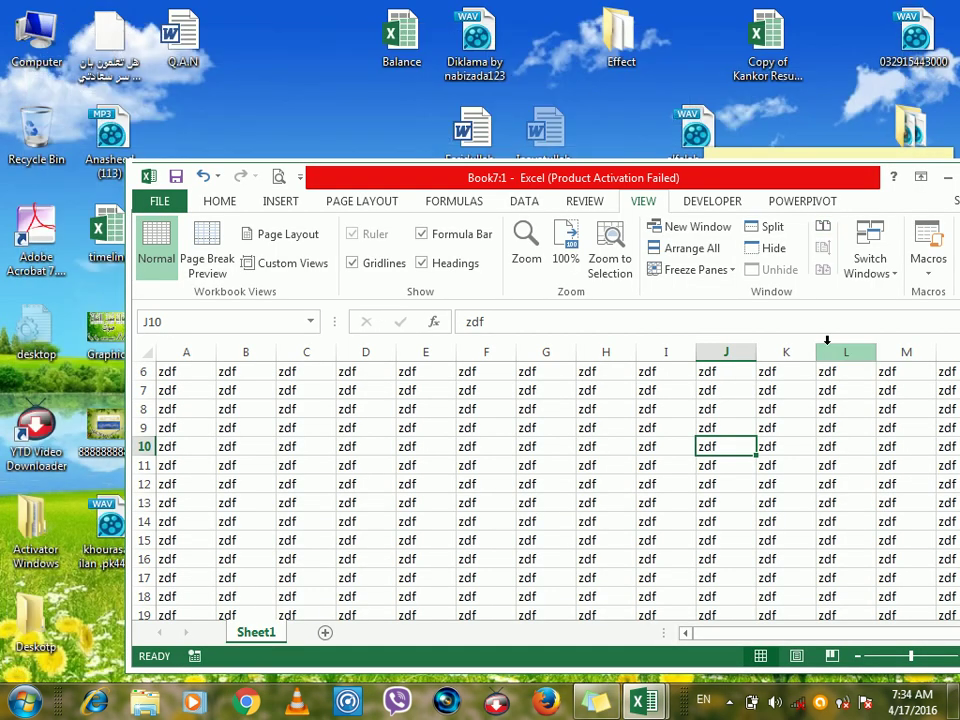
pyautogui.click(827, 346)
pyautogui.click(729, 704)
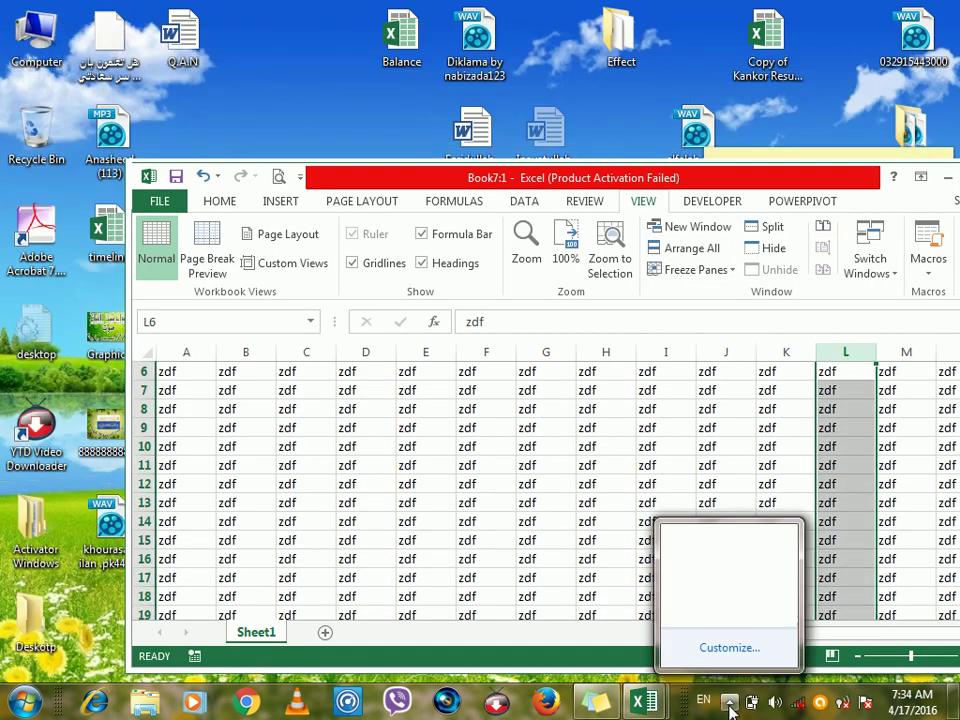